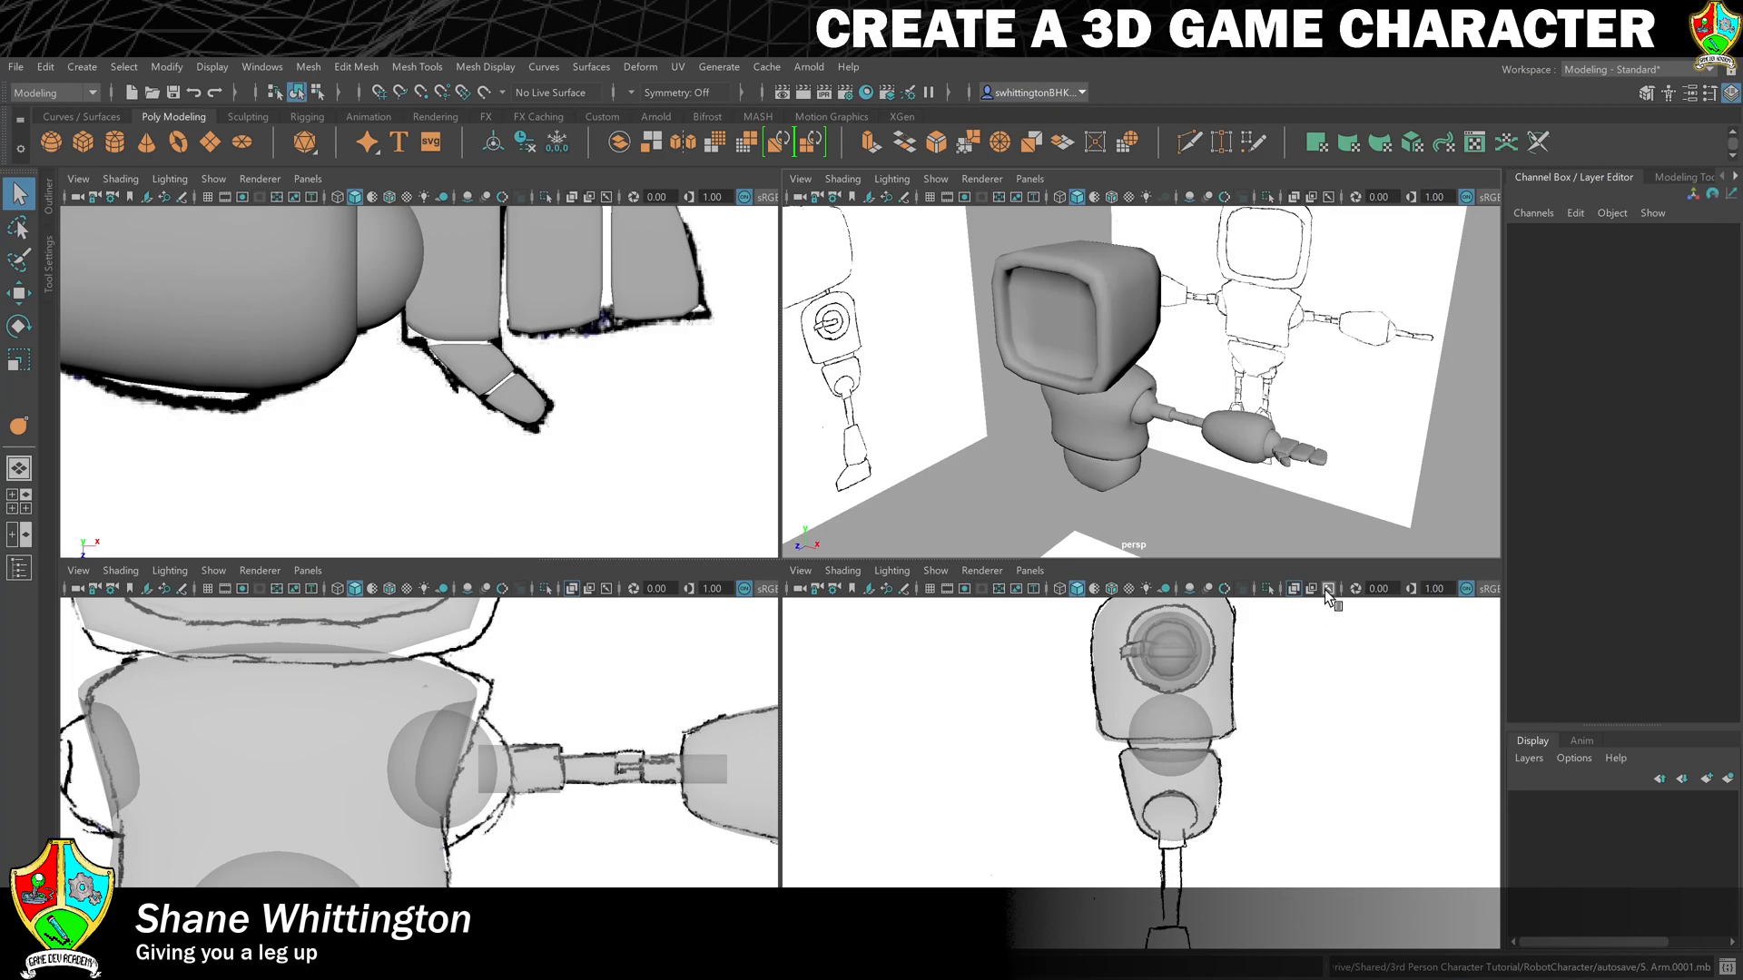
- Rename the sphere at the torso's arm socket as L_Shoulder
left_click(460, 771)
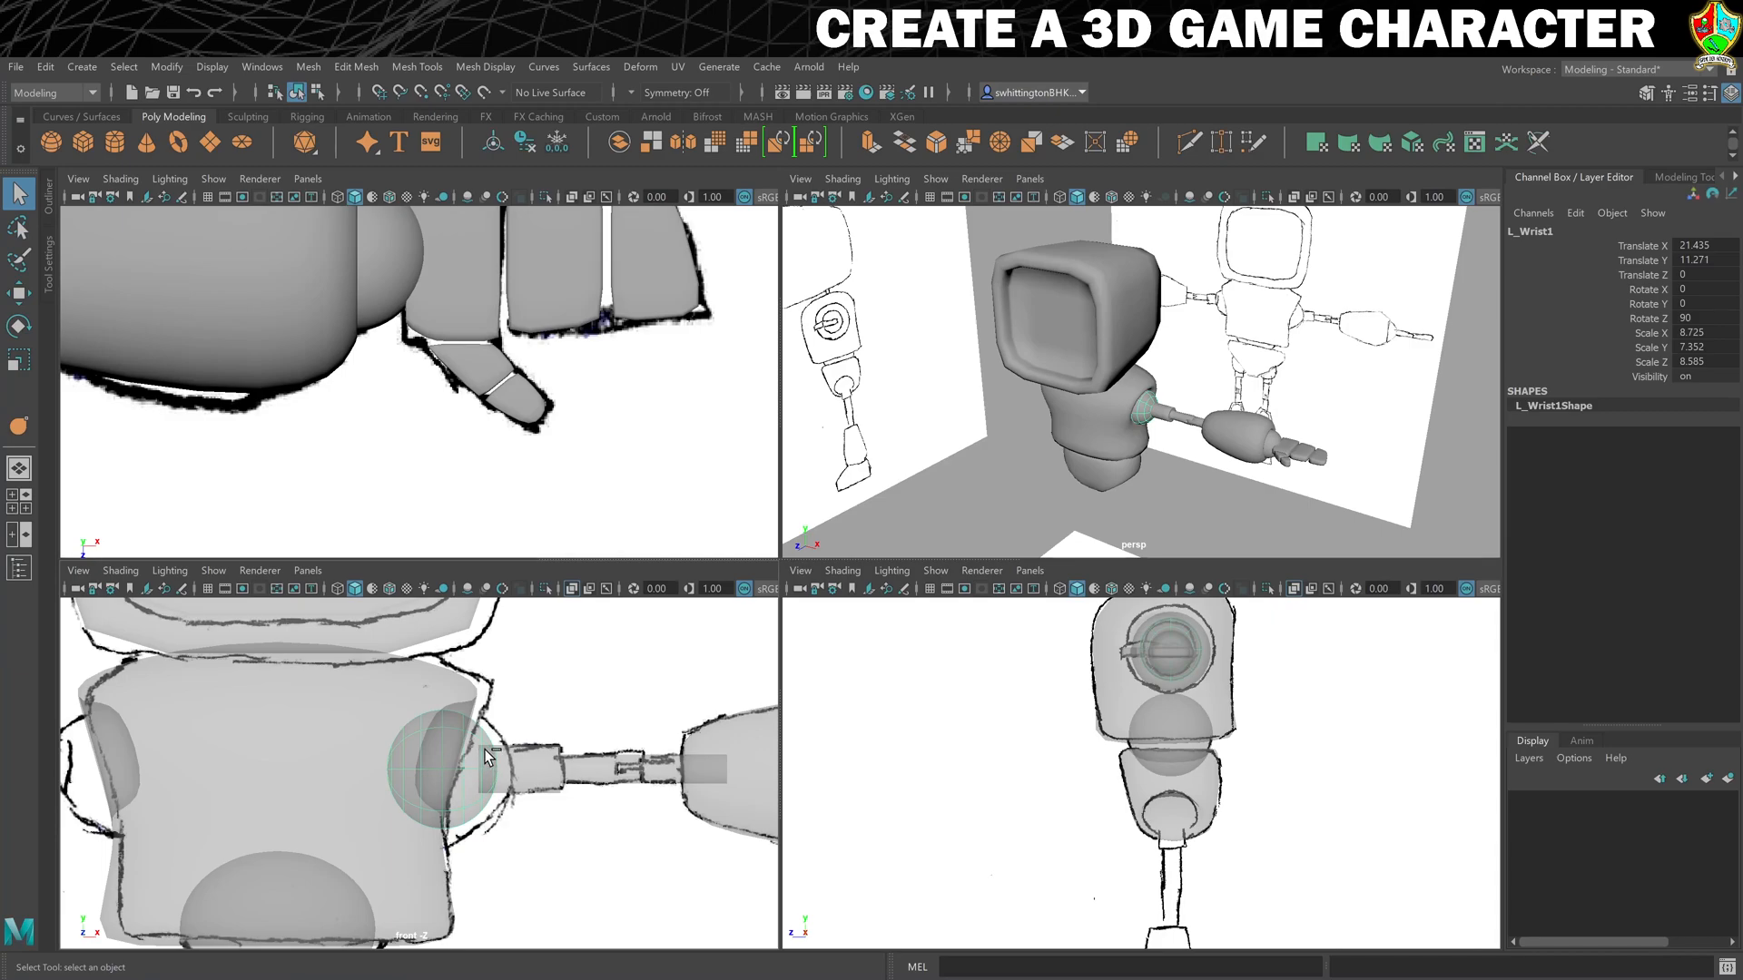
double_click(1545, 232)
key("Right")
key("BackSpace")
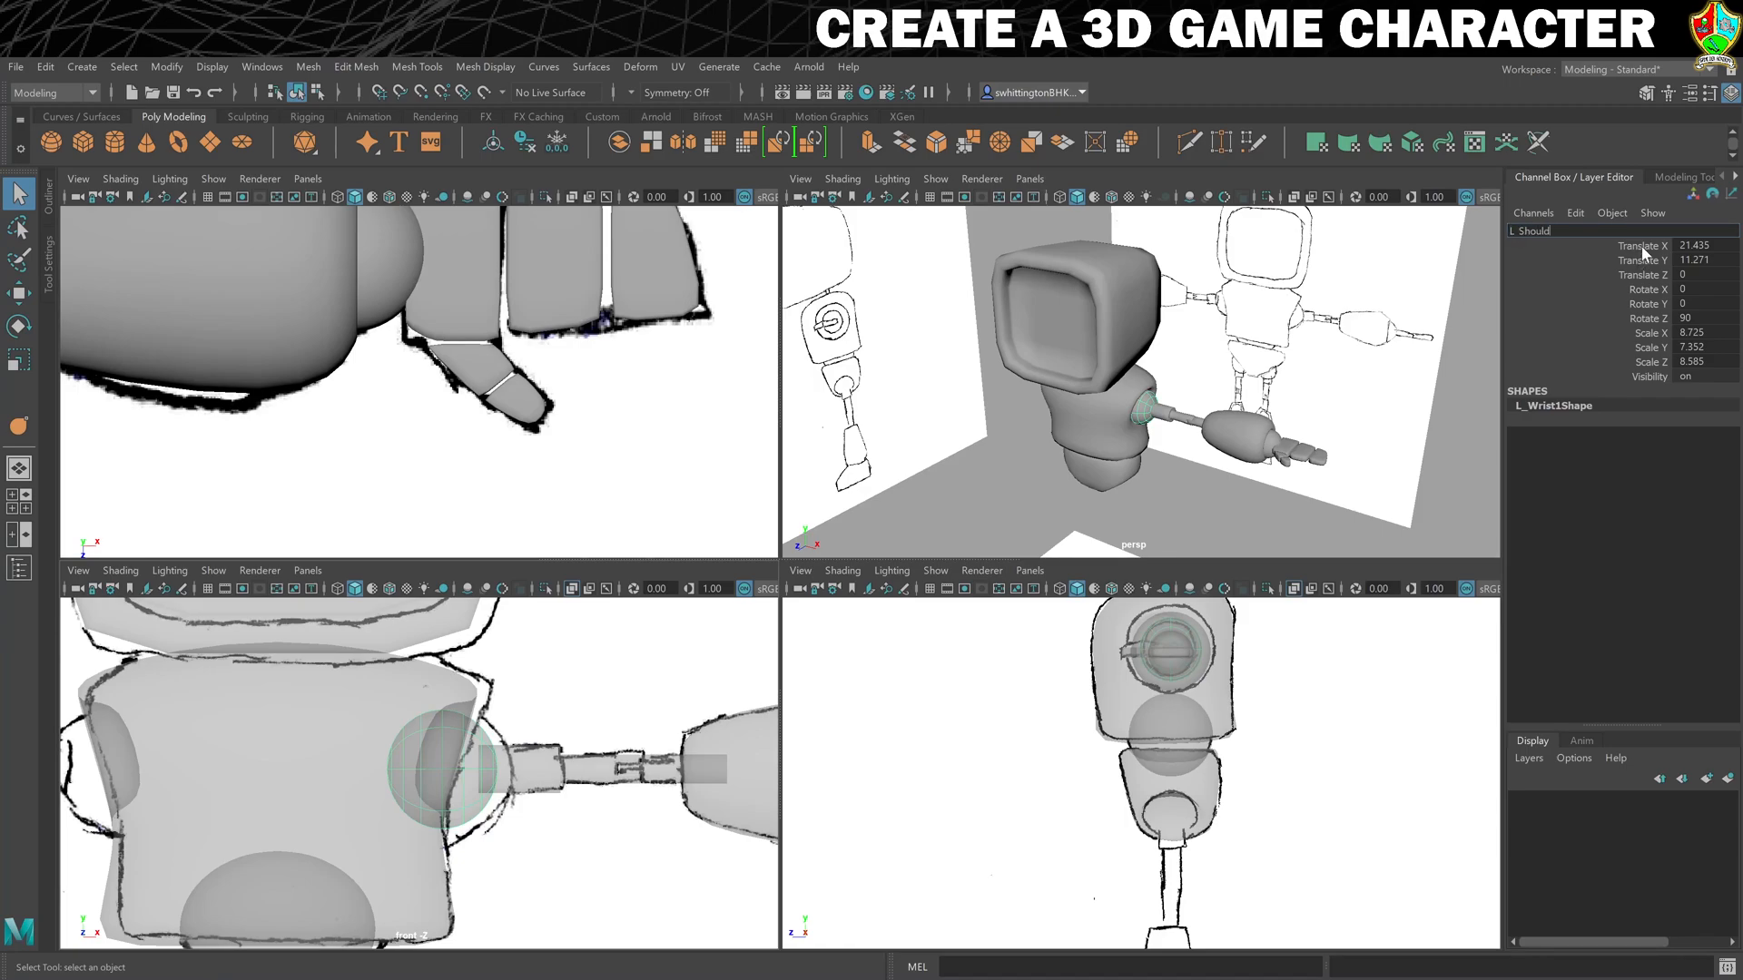
type("Shoulder")
key("Return")
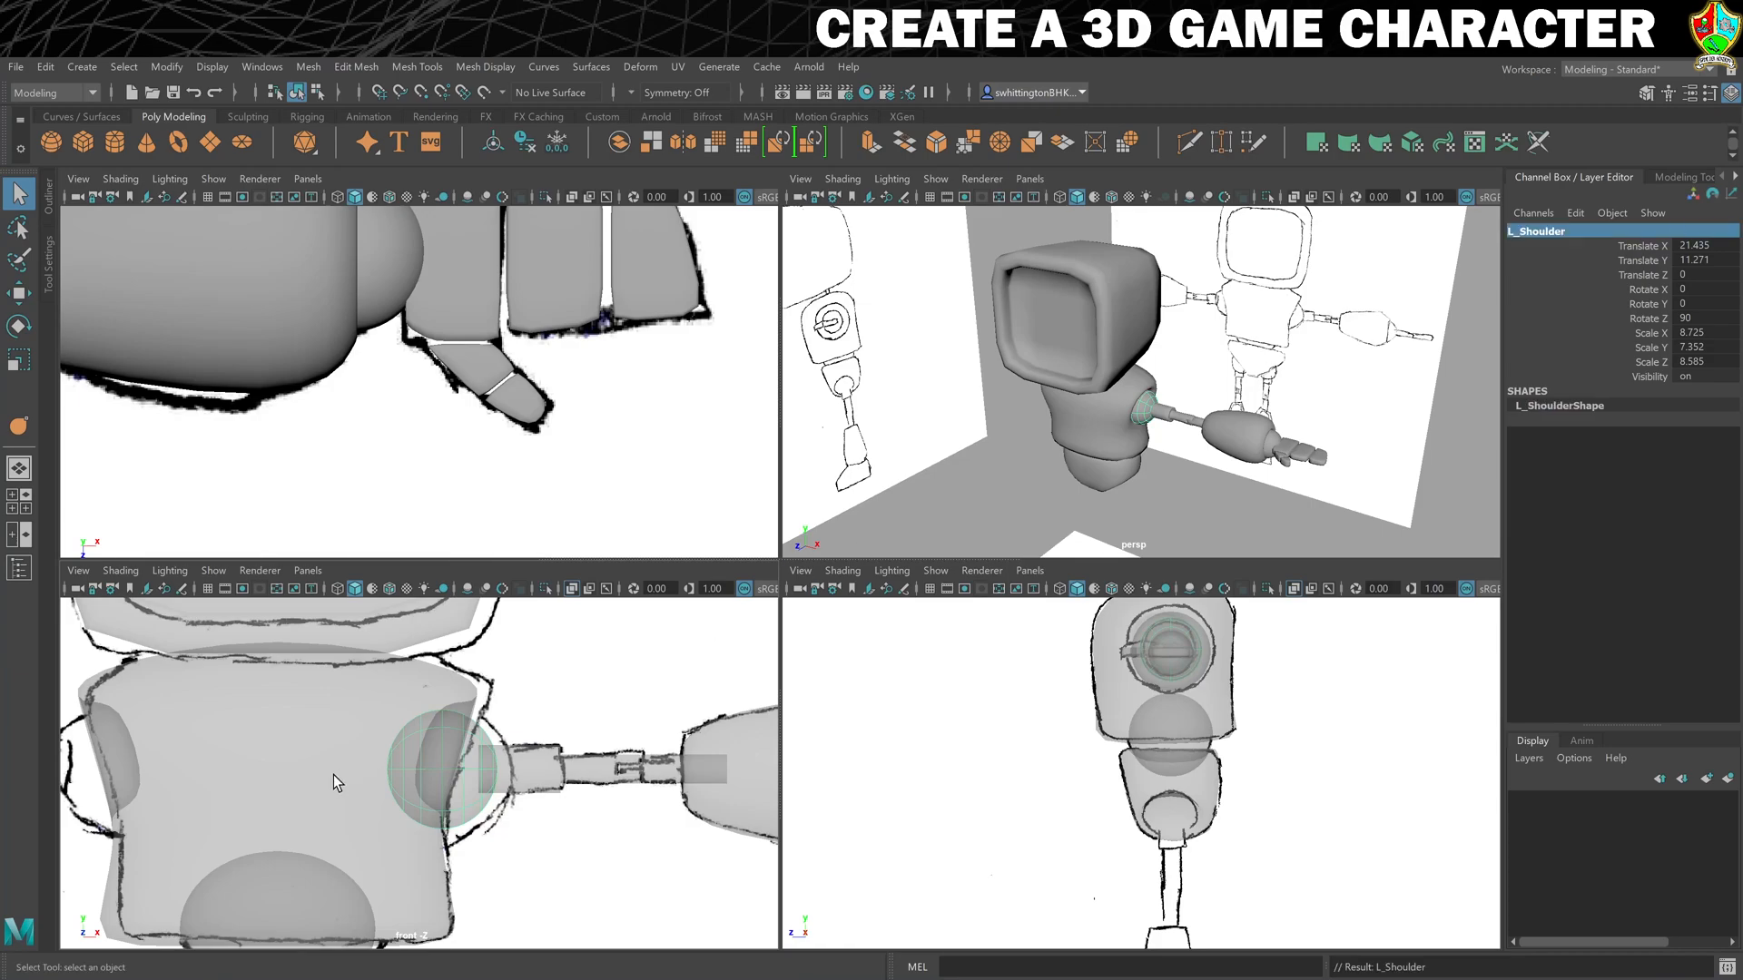
key("w")
middle_click_drag(502, 708, 539, 760)
key("ctrl+z")
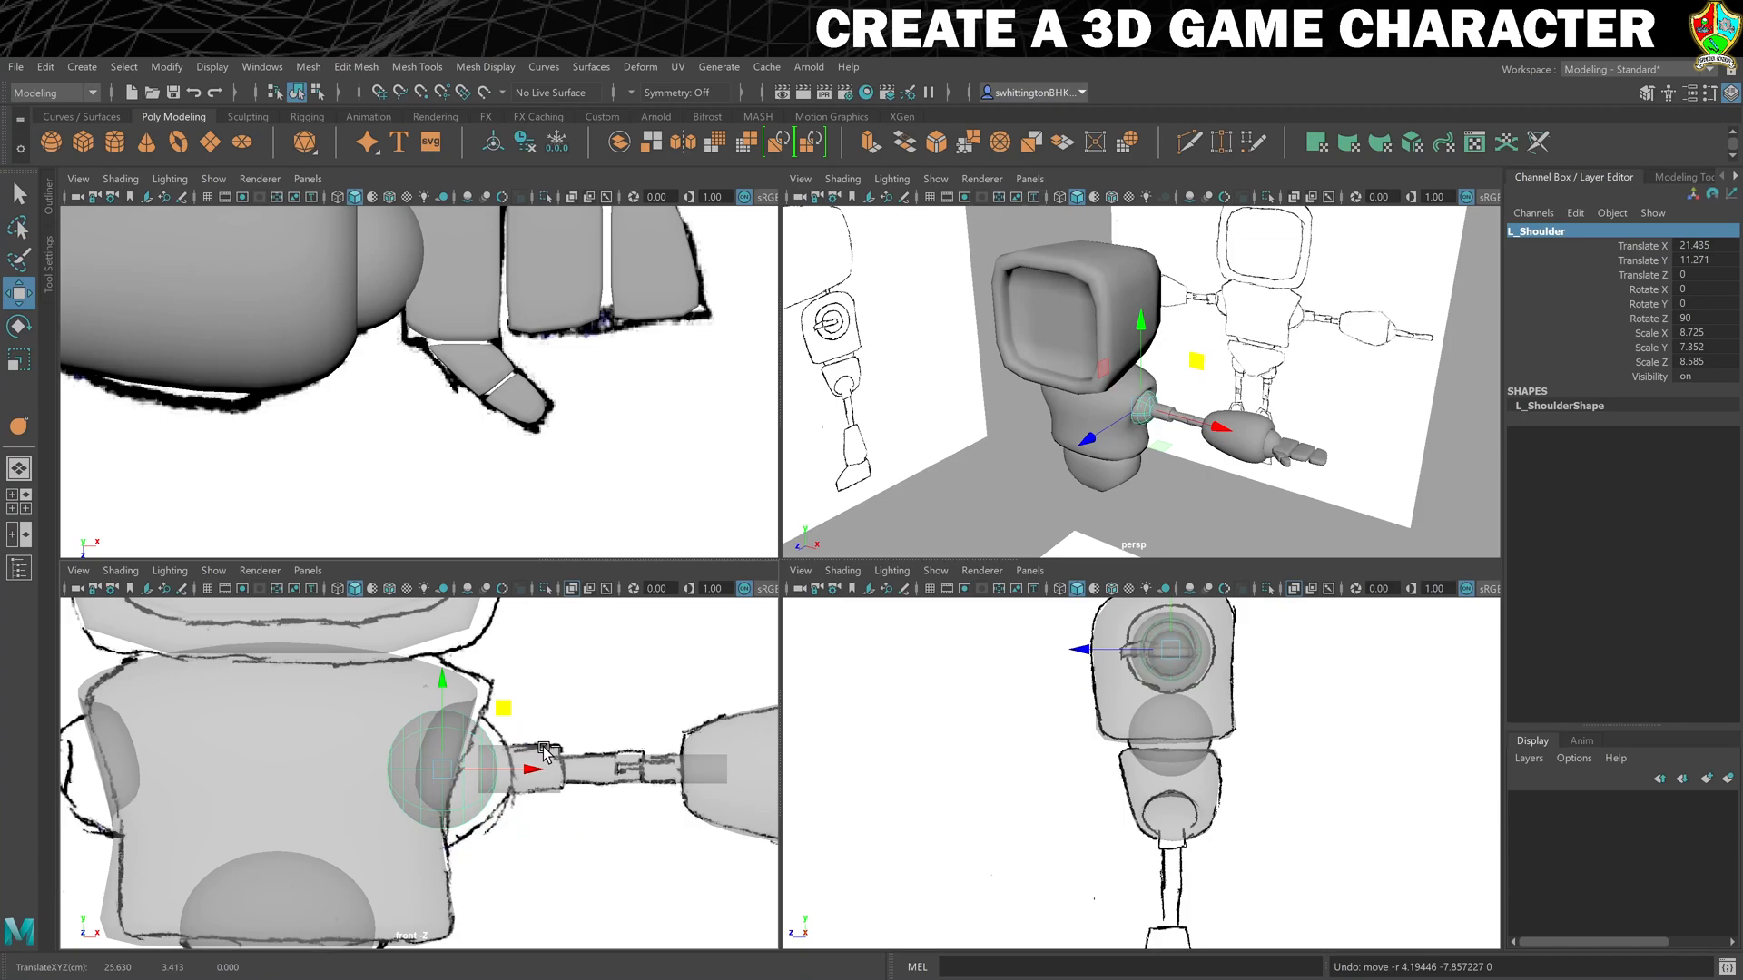
- Duplicate the shoulder sphere and place the copy in the hip socket at about X 9.8, Y -29.8
key("ctrl+d")
scroll(606, 774, "down", 6)
scroll(581, 796, "down", 3)
middle_click_drag(573, 808, 617, 743, "alt")
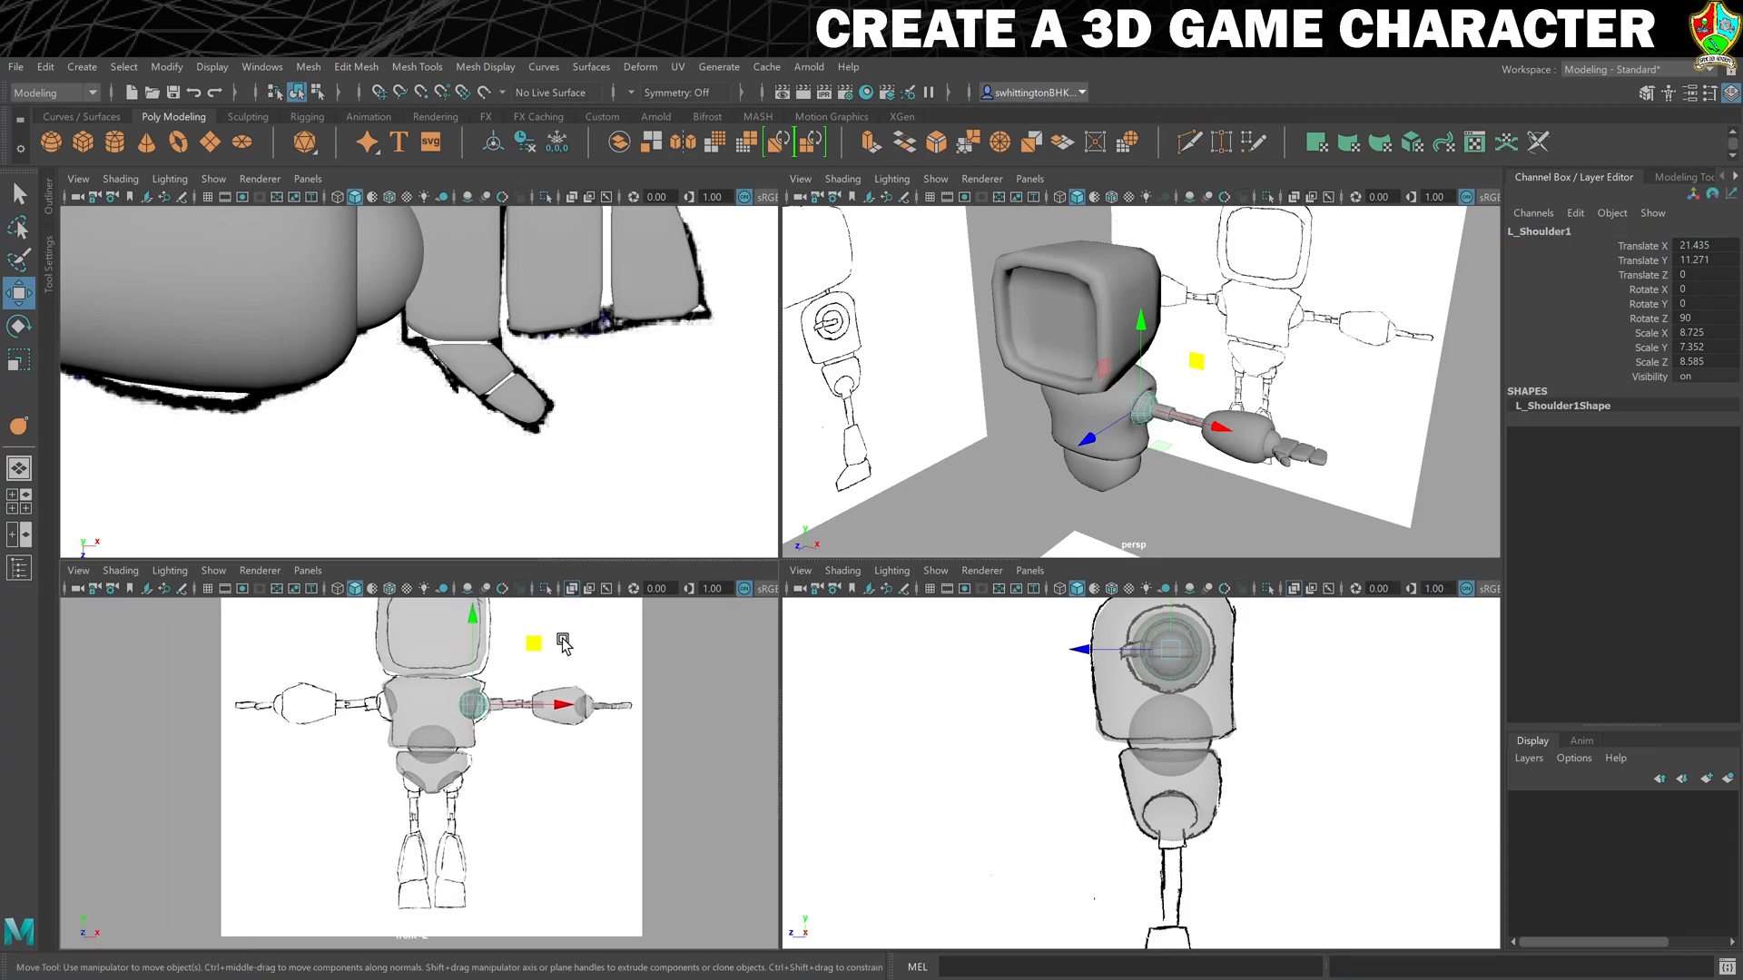
middle_click_drag(535, 648, 512, 726)
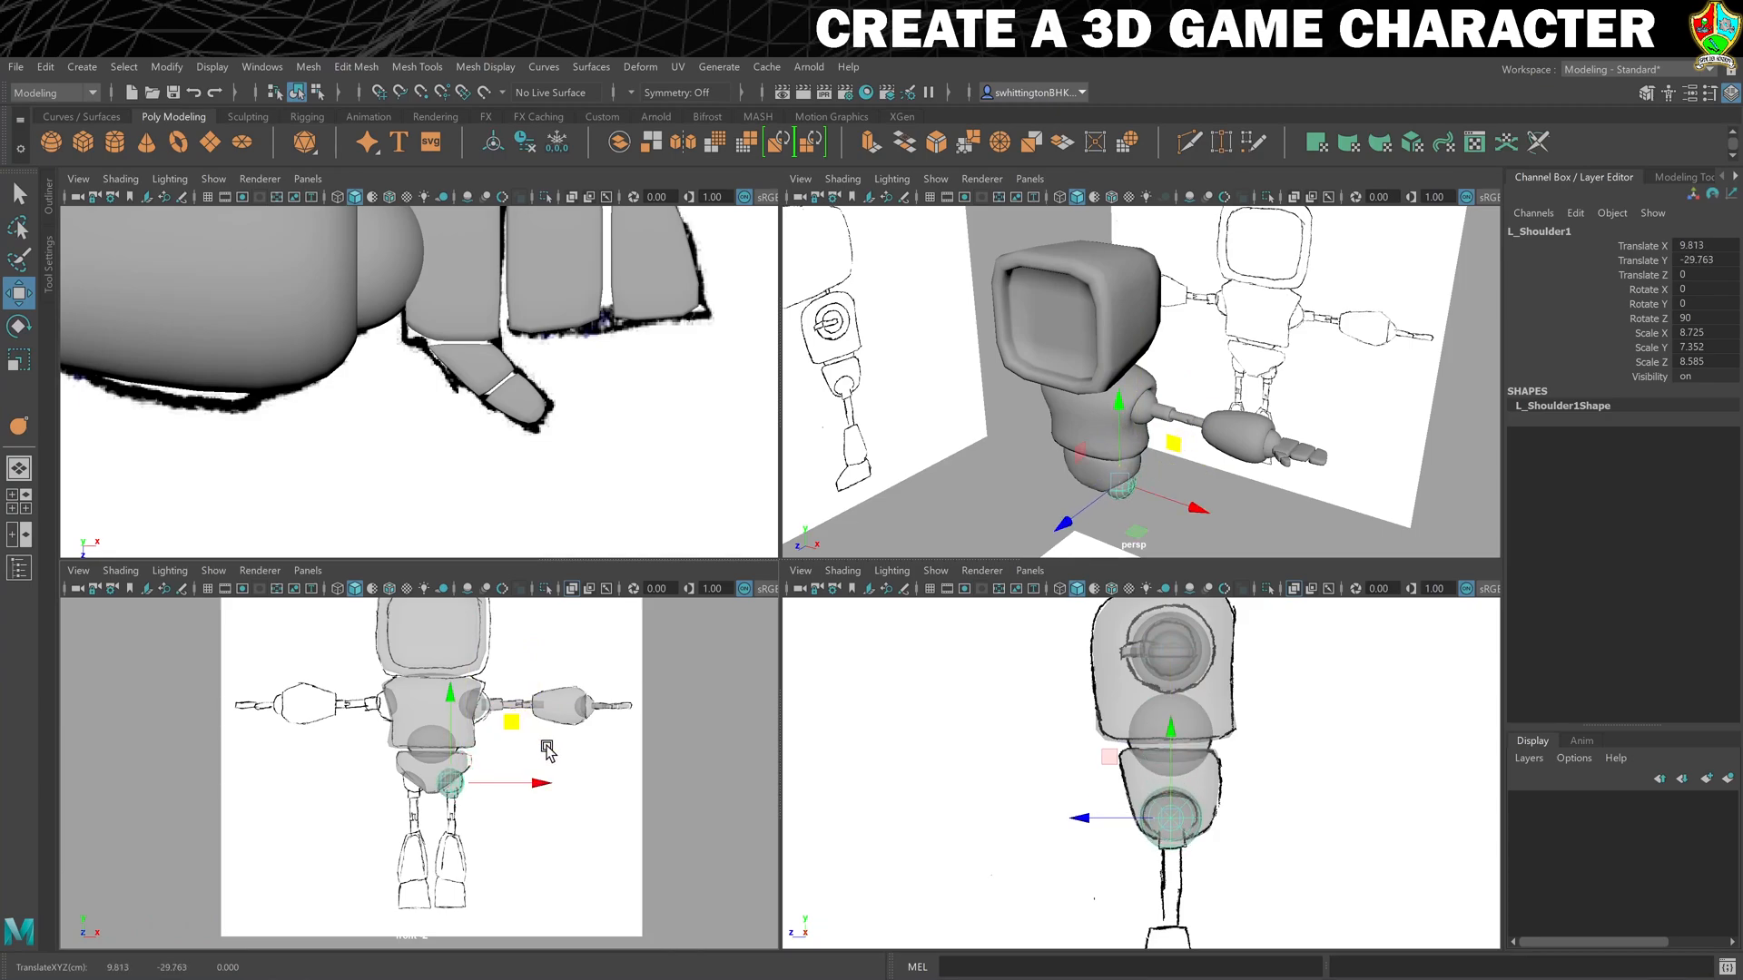
- Rename the duplicated hip sphere as L_UpperLegJoint
scroll(550, 746, "up", 5)
double_click(1537, 230)
key("Right")
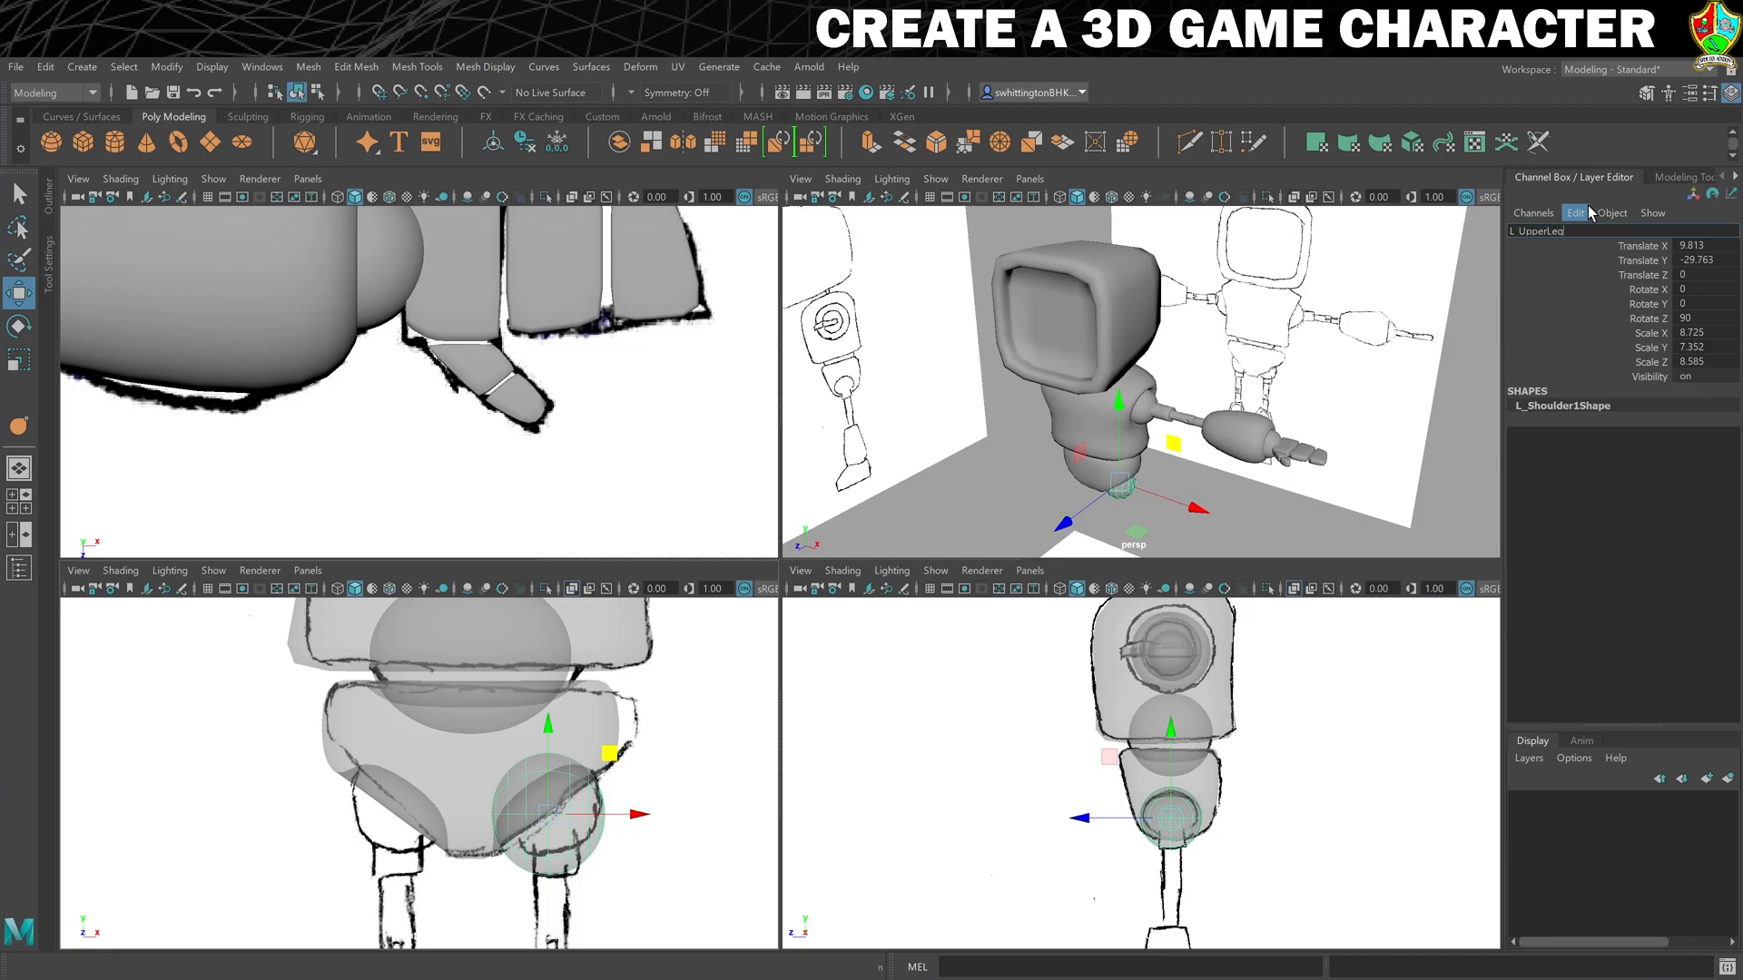
type("L_UpperLegJoint")
key("Return")
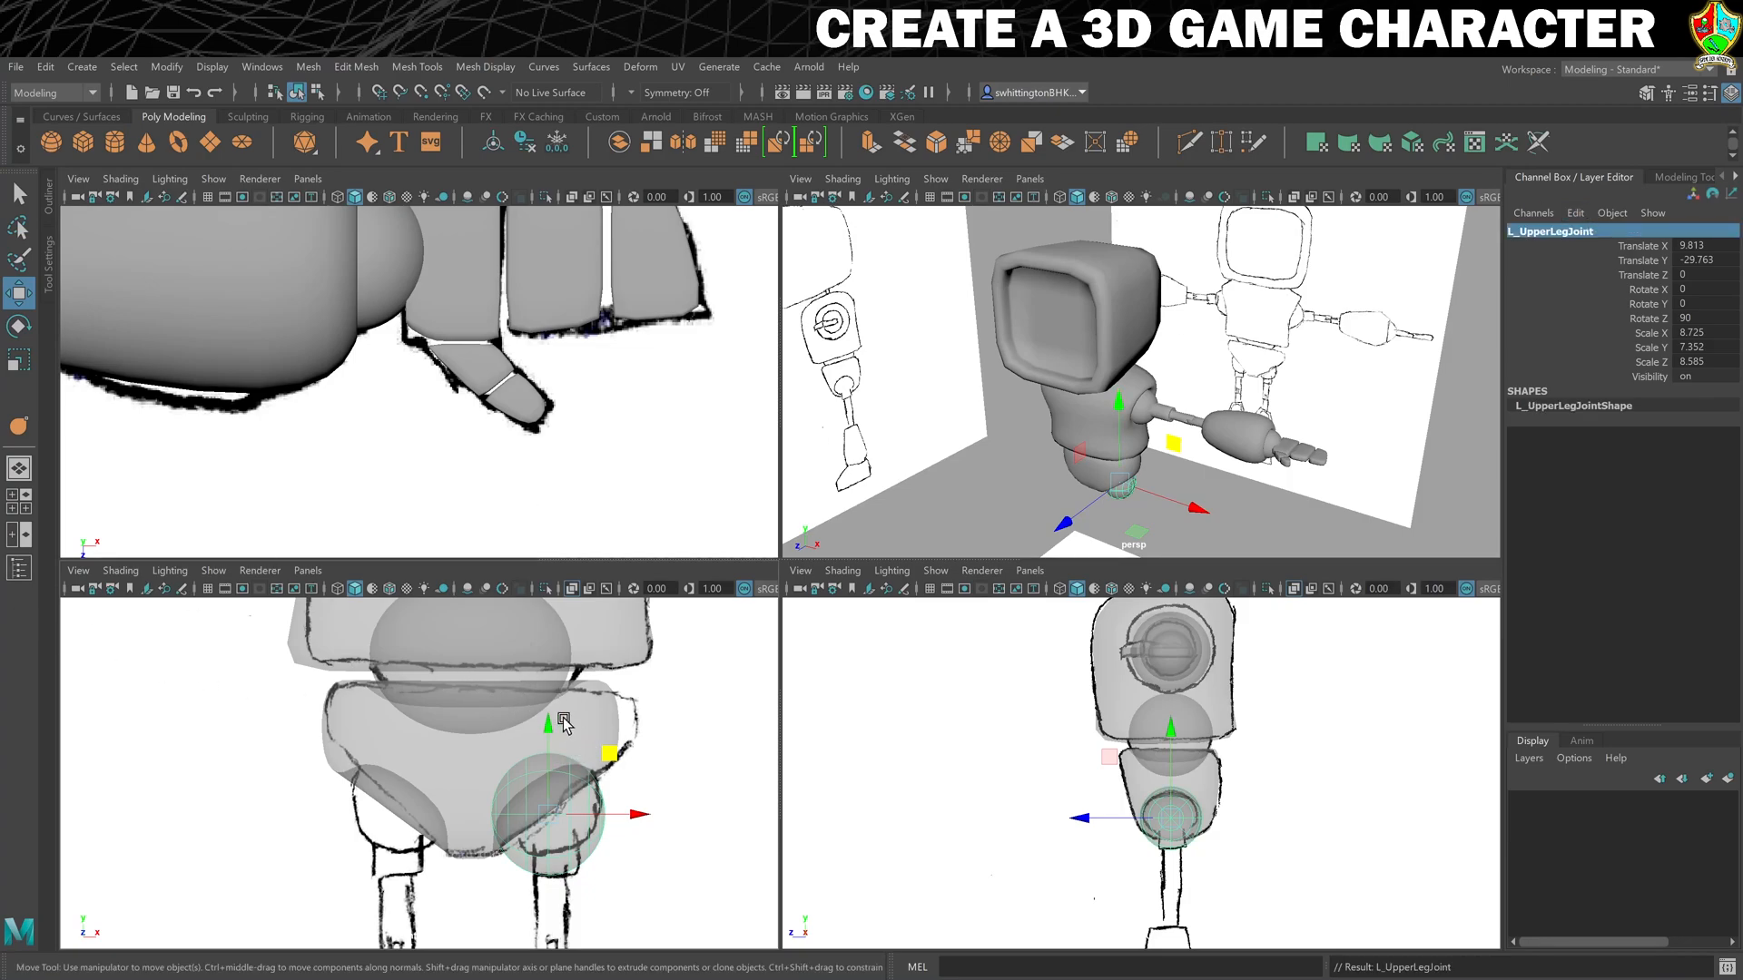
- Rotate the upper leg joint to about 19.4 degrees on Z to follow the angled hip opening
middle_click_drag(624, 778, 514, 711, "alt")
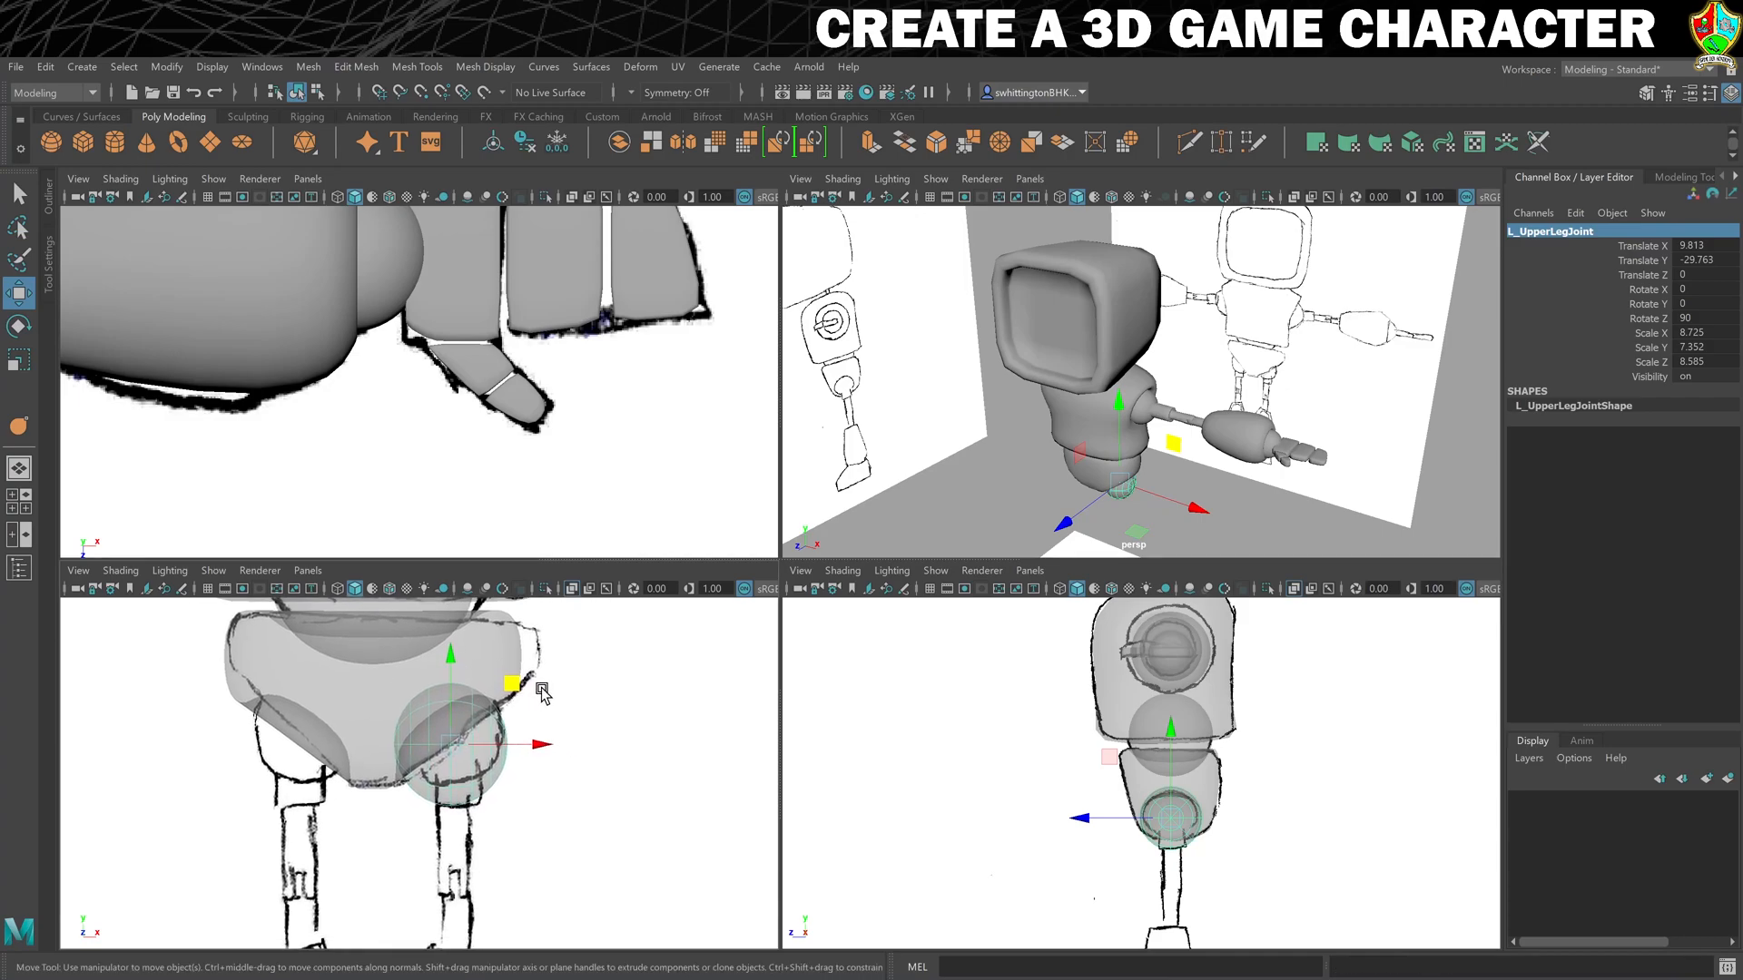
scroll(1102, 463, "up", 4)
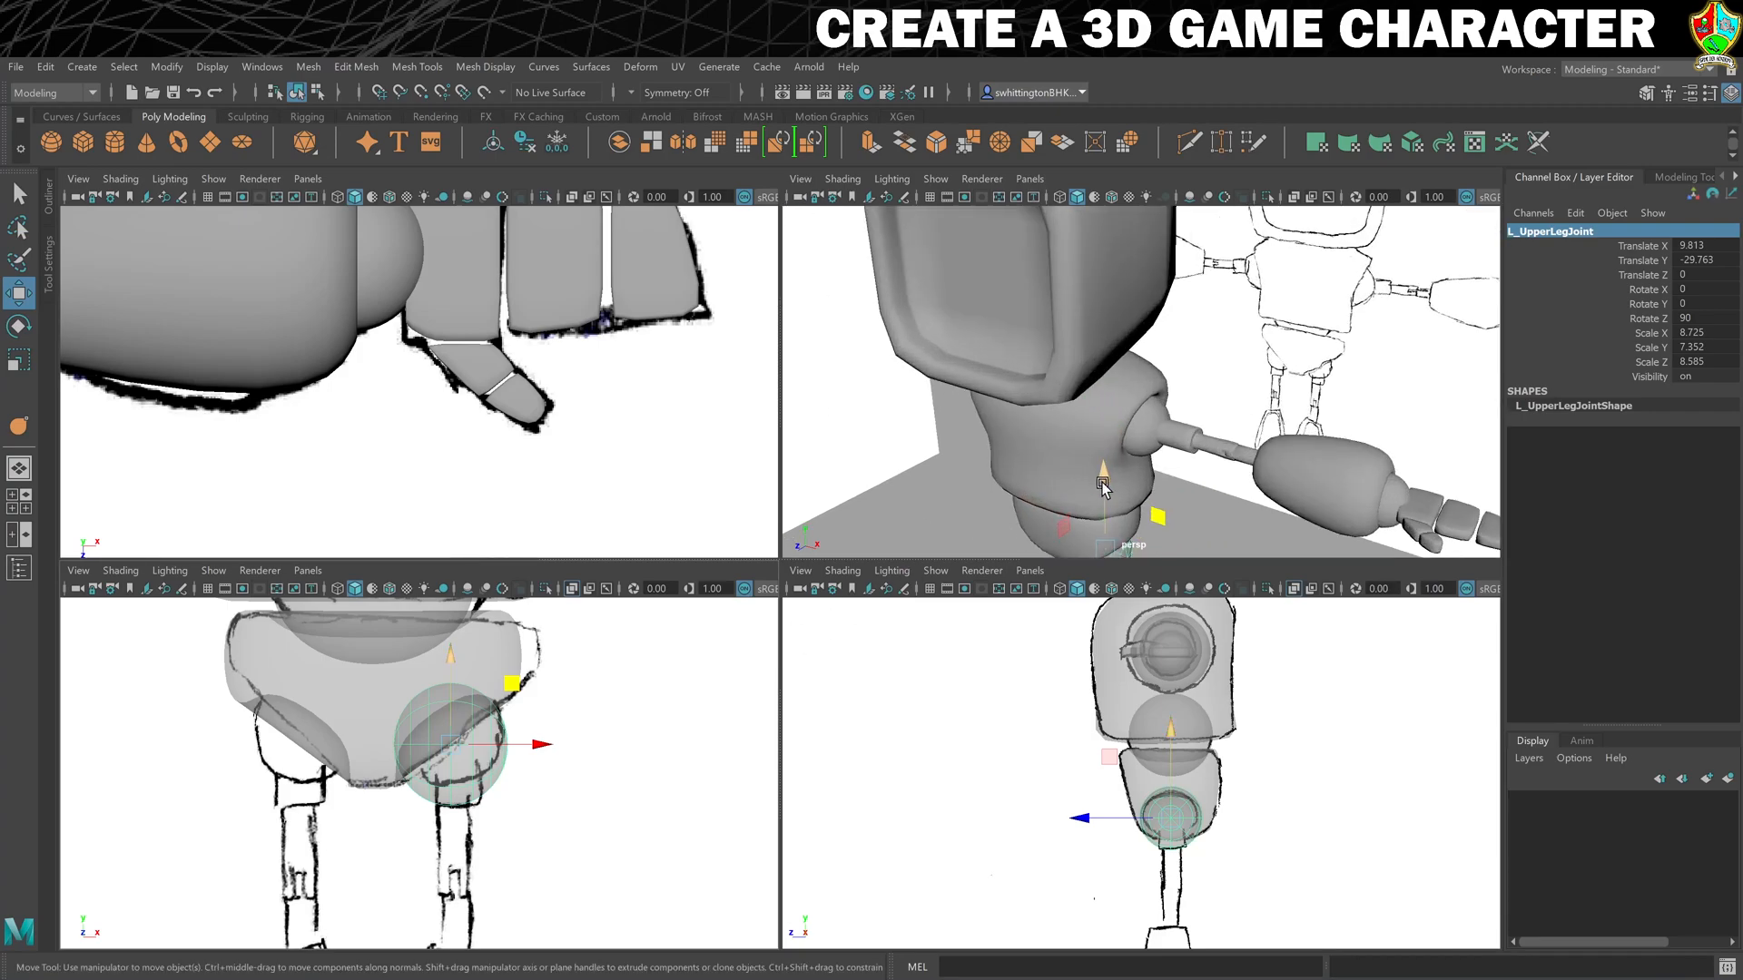
middle_click_drag(1106, 456, 1135, 269, "alt")
mouse_move(1136, 269)
left_mouse_down("alt")
mouse_move(1134, 451)
mouse_move(1181, 395)
left_mouse_up("alt")
key("e")
scroll(1132, 426, "up", 5)
middle_click_drag(1181, 395, 1296, 303, "alt")
mouse_move(1296, 303)
left_mouse_down("alt")
mouse_move(1229, 390)
mouse_move(1241, 407)
left_mouse_up("alt")
key("w")
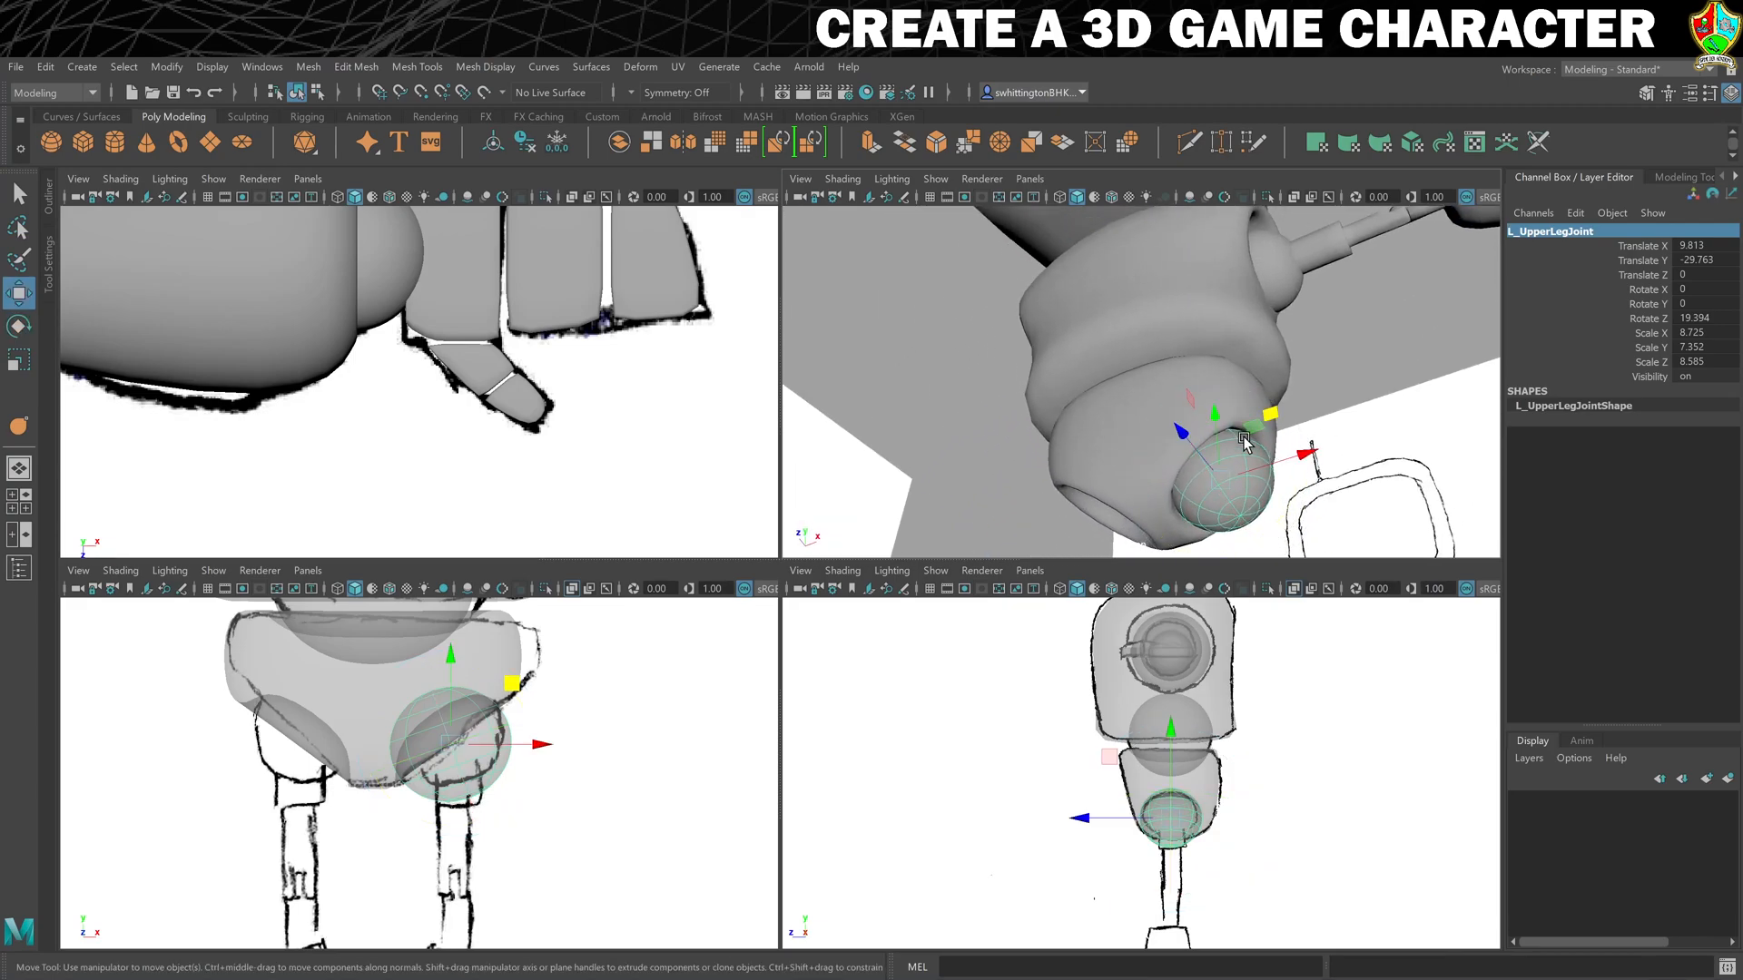
- Scale the upper leg joint to about 8.6 × 7.2 × 8.3 and seat it in the hip at about X 9.2, Y -29.3
mouse_move(1254, 481)
left_mouse_down("alt")
mouse_move(1261, 495)
mouse_move(1078, 490)
mouse_move(1105, 459)
mouse_move(1334, 376)
mouse_move(934, 525)
mouse_move(1118, 377)
mouse_move(1136, 385)
mouse_move(1093, 437)
mouse_move(1155, 318)
left_mouse_up("alt")
key("r")
middle_click_drag(1177, 308, 1176, 297)
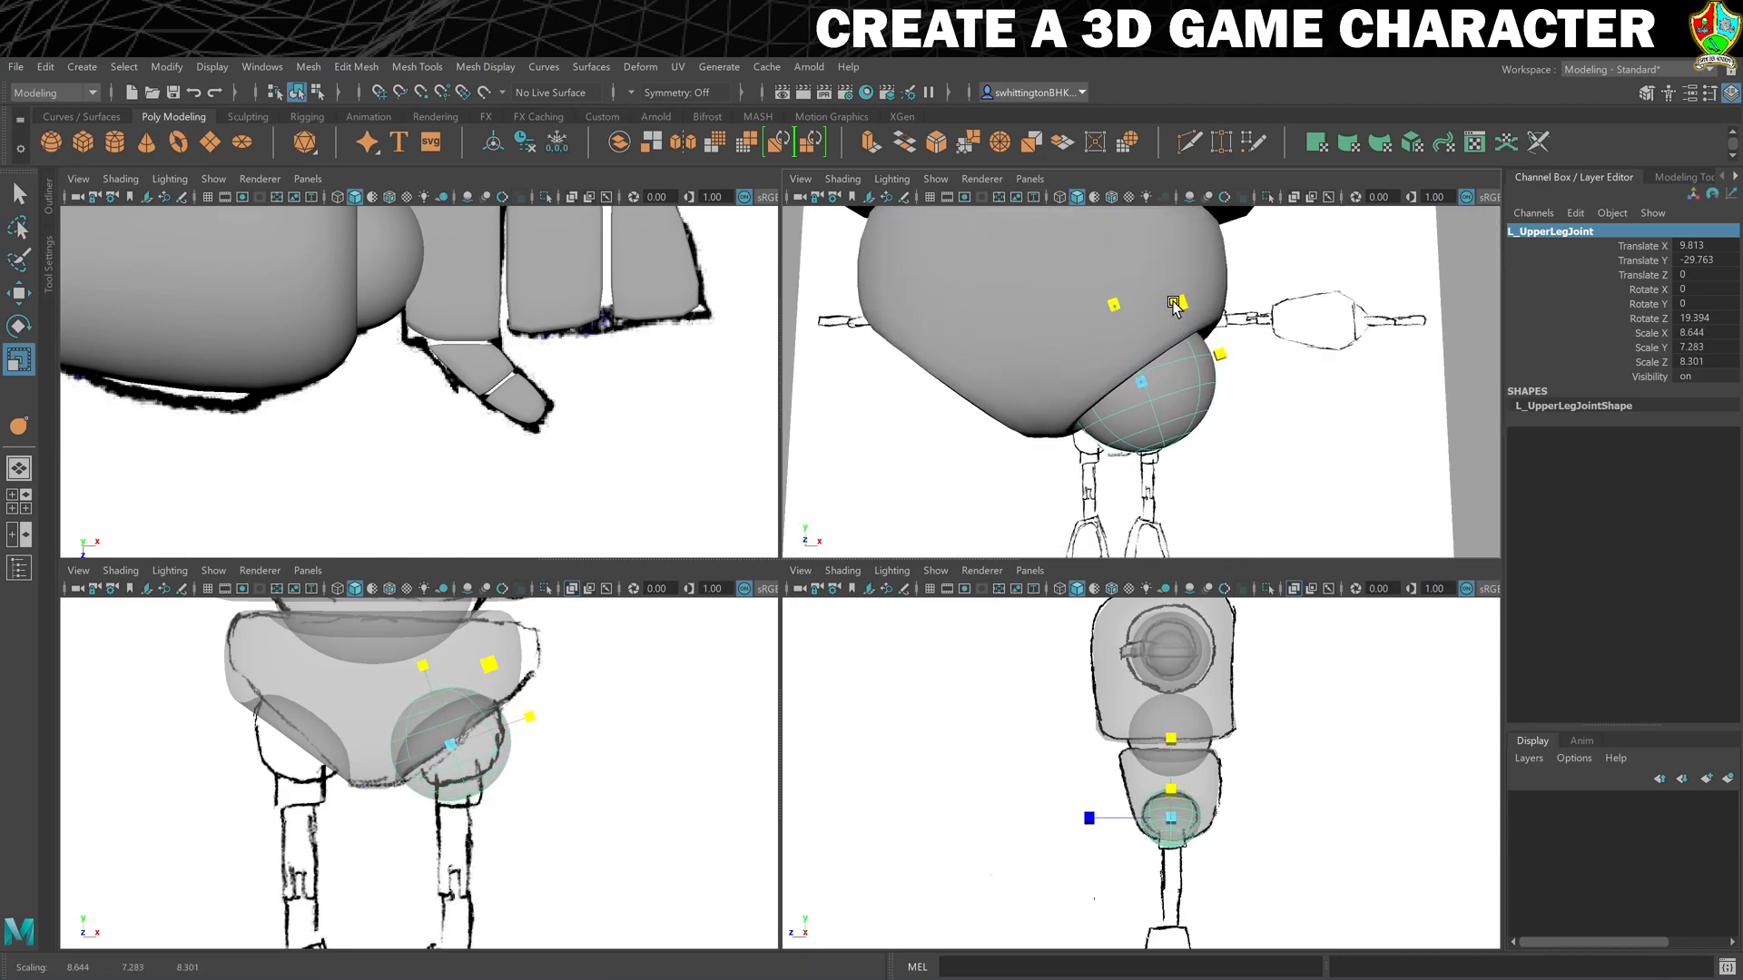
key("w")
left_click_drag(1191, 310, 1193, 315)
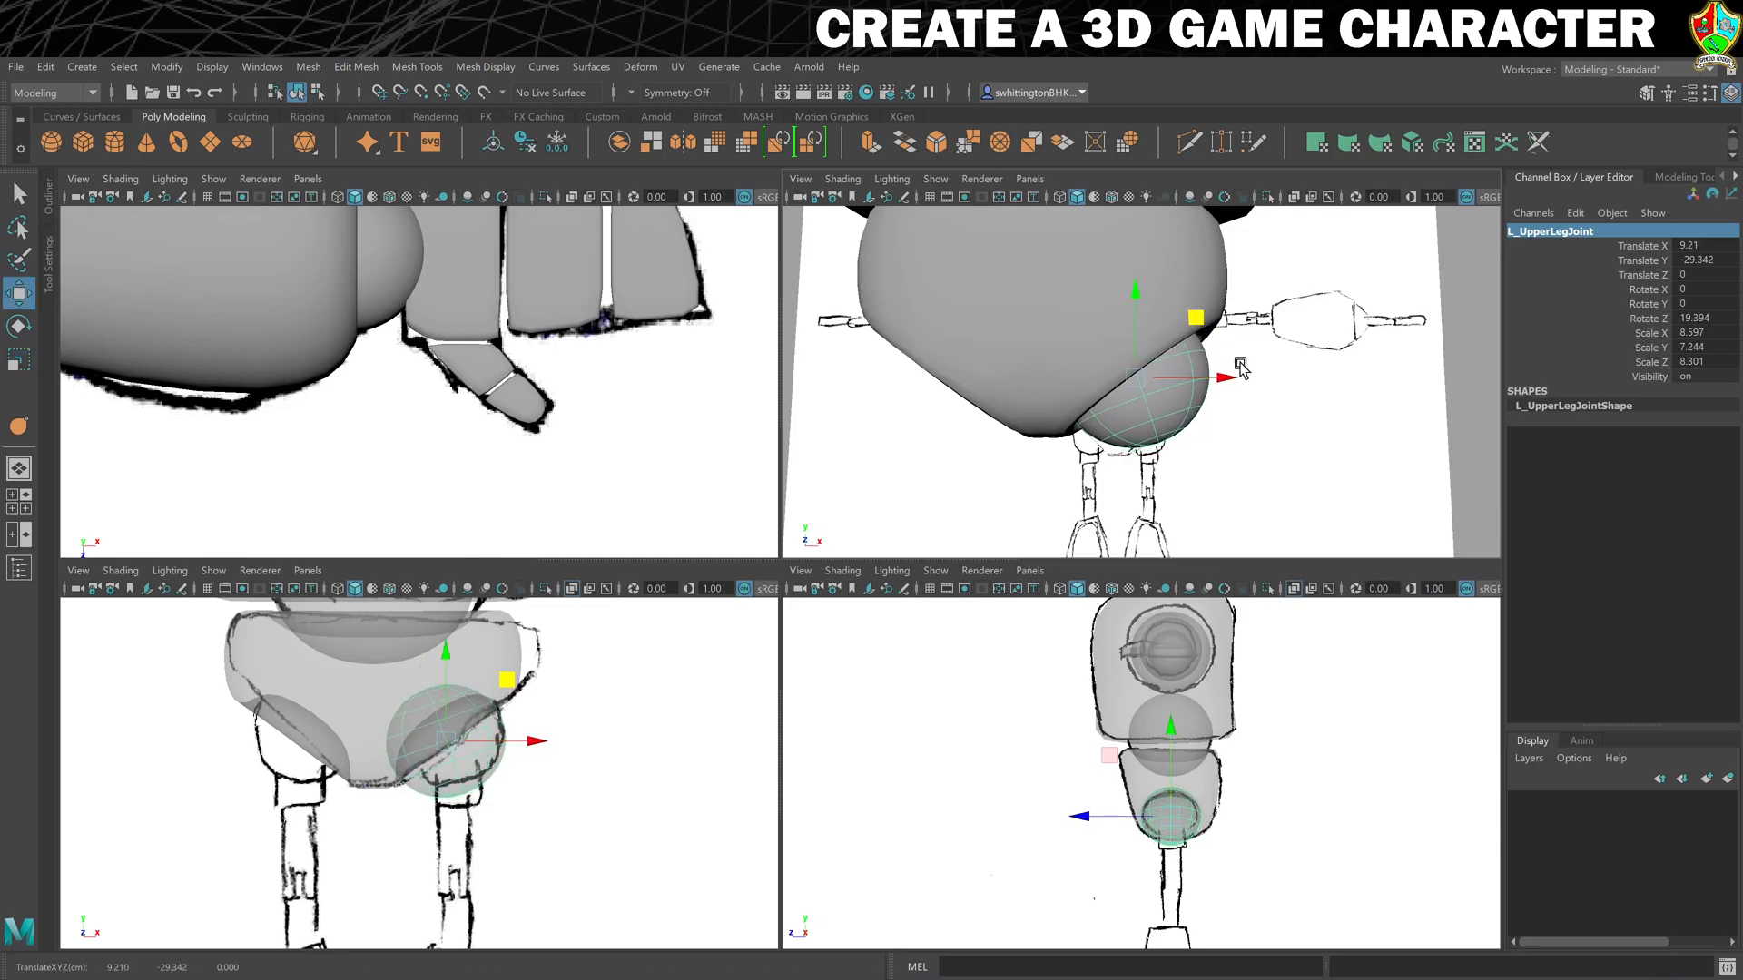
left_click(1448, 325)
mouse_move(1450, 323)
left_mouse_down("alt")
mouse_move(1237, 447)
mouse_move(1090, 439)
mouse_move(1248, 438)
left_mouse_up("alt")
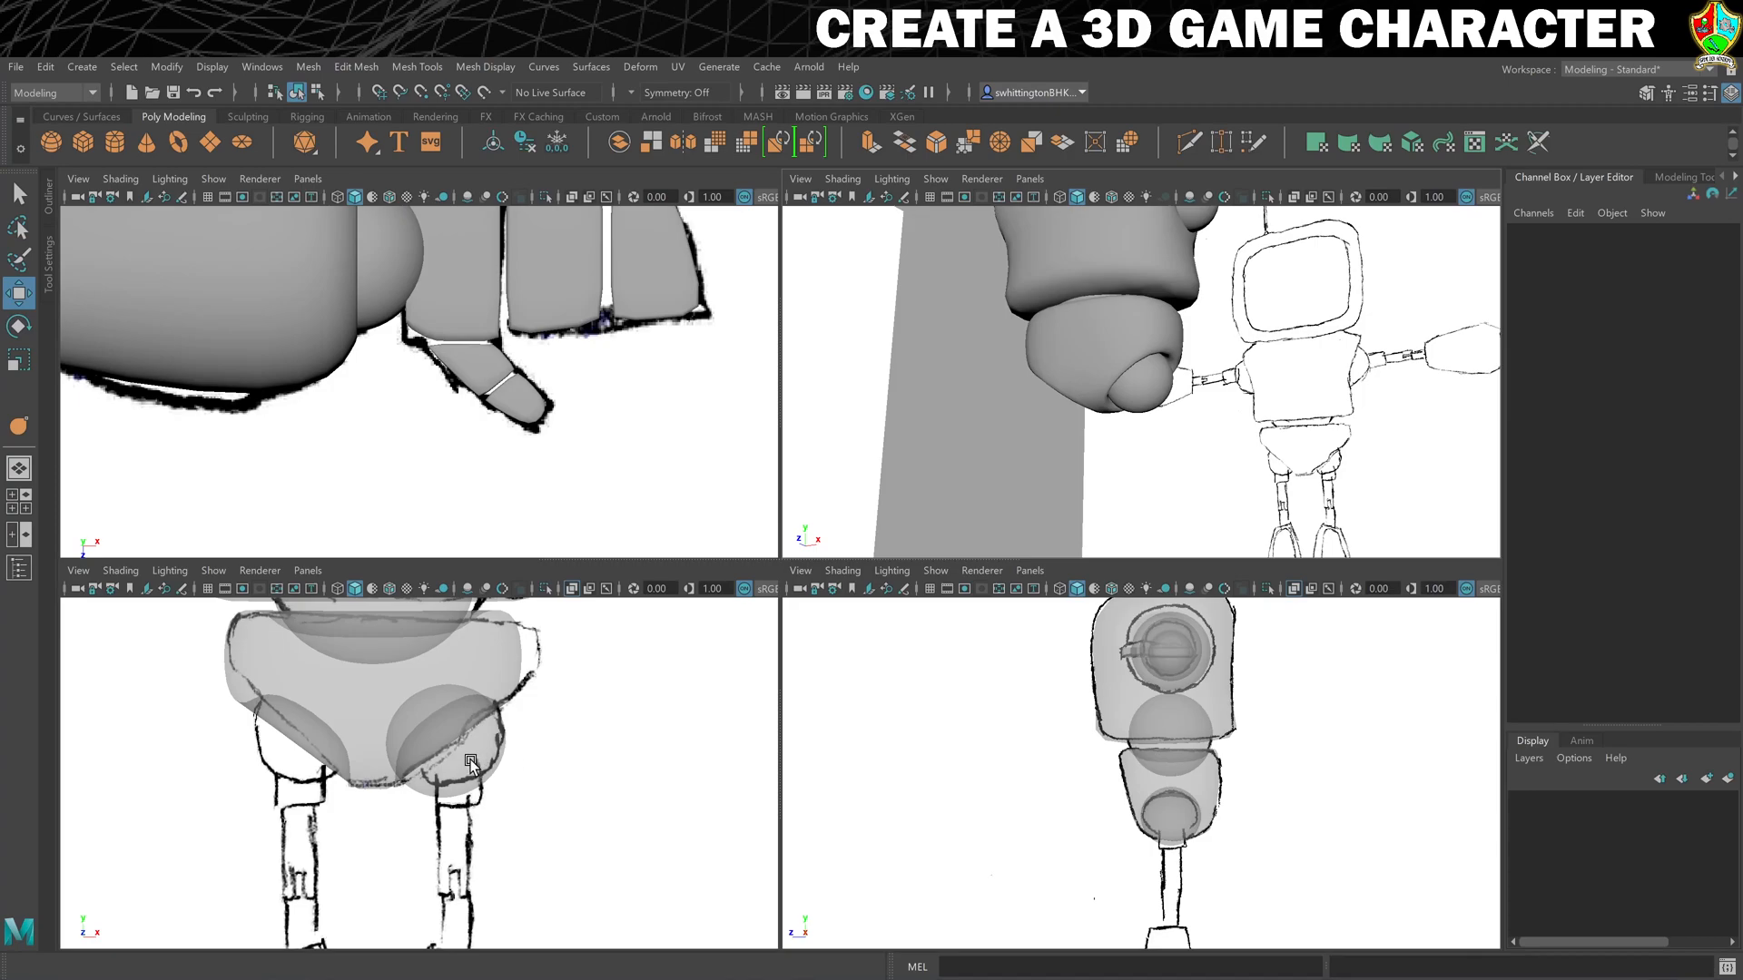
- Duplicate the upper arm and move the copy below the hip to about X 22.3, Y -40.2
key("a")
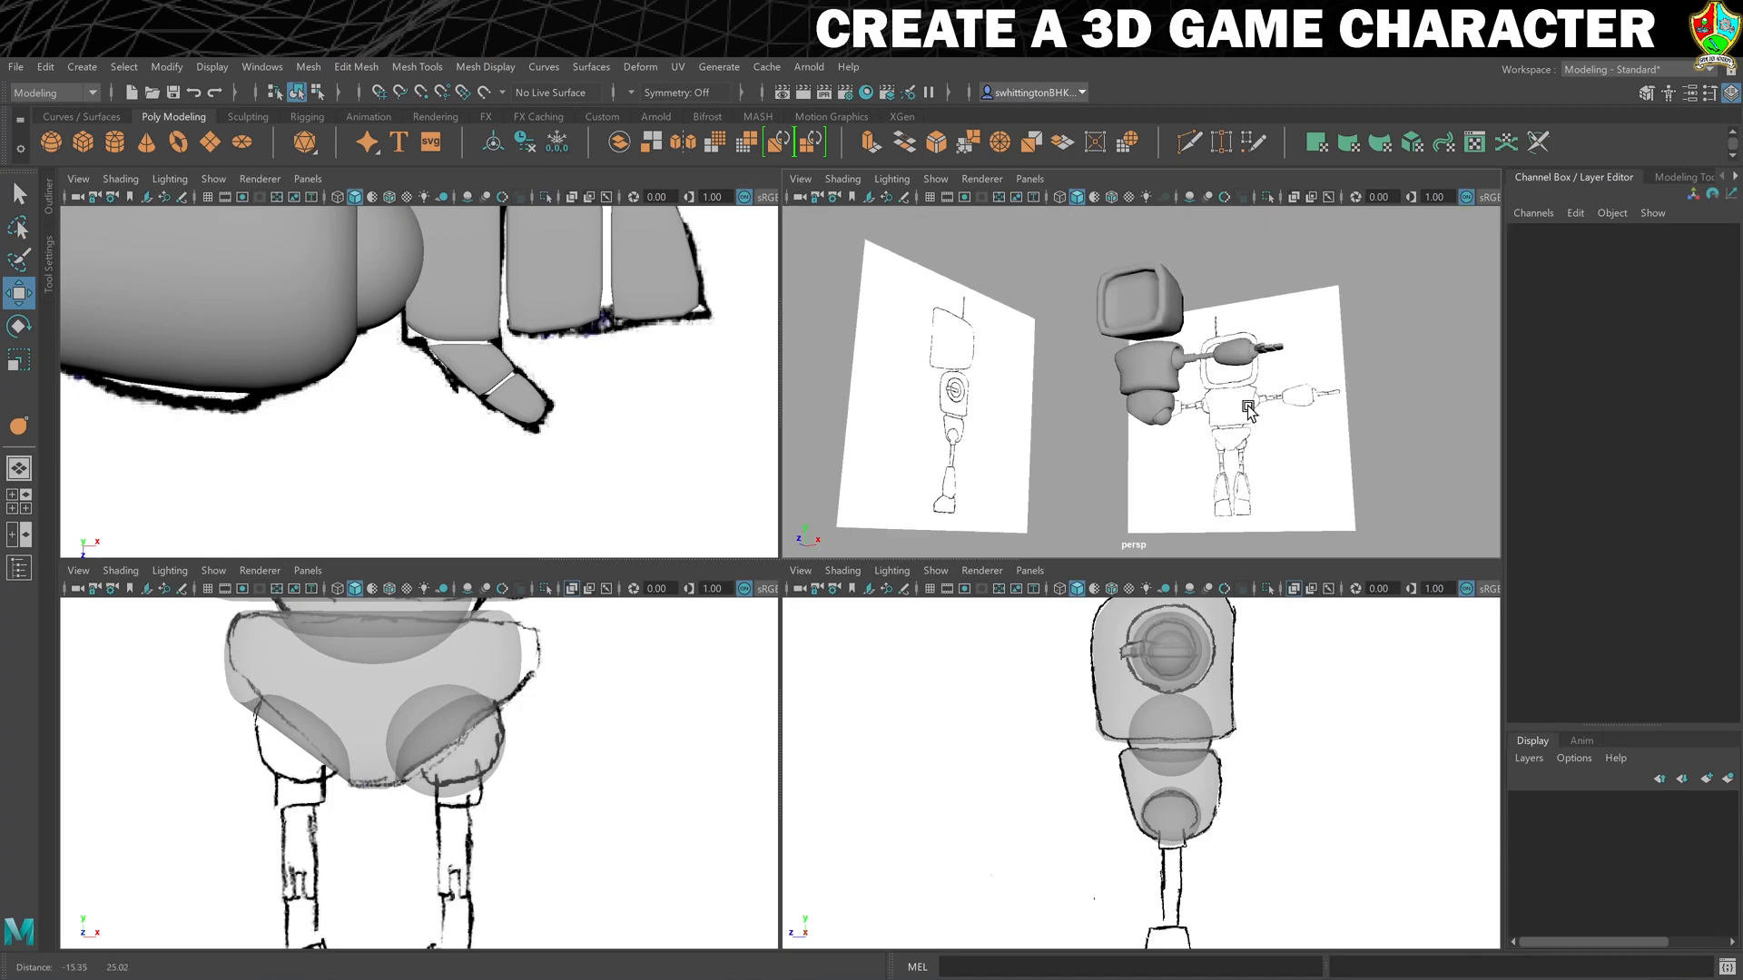
scroll(1282, 491, "up", 8)
middle_click_drag(1311, 504, 1217, 355, "alt")
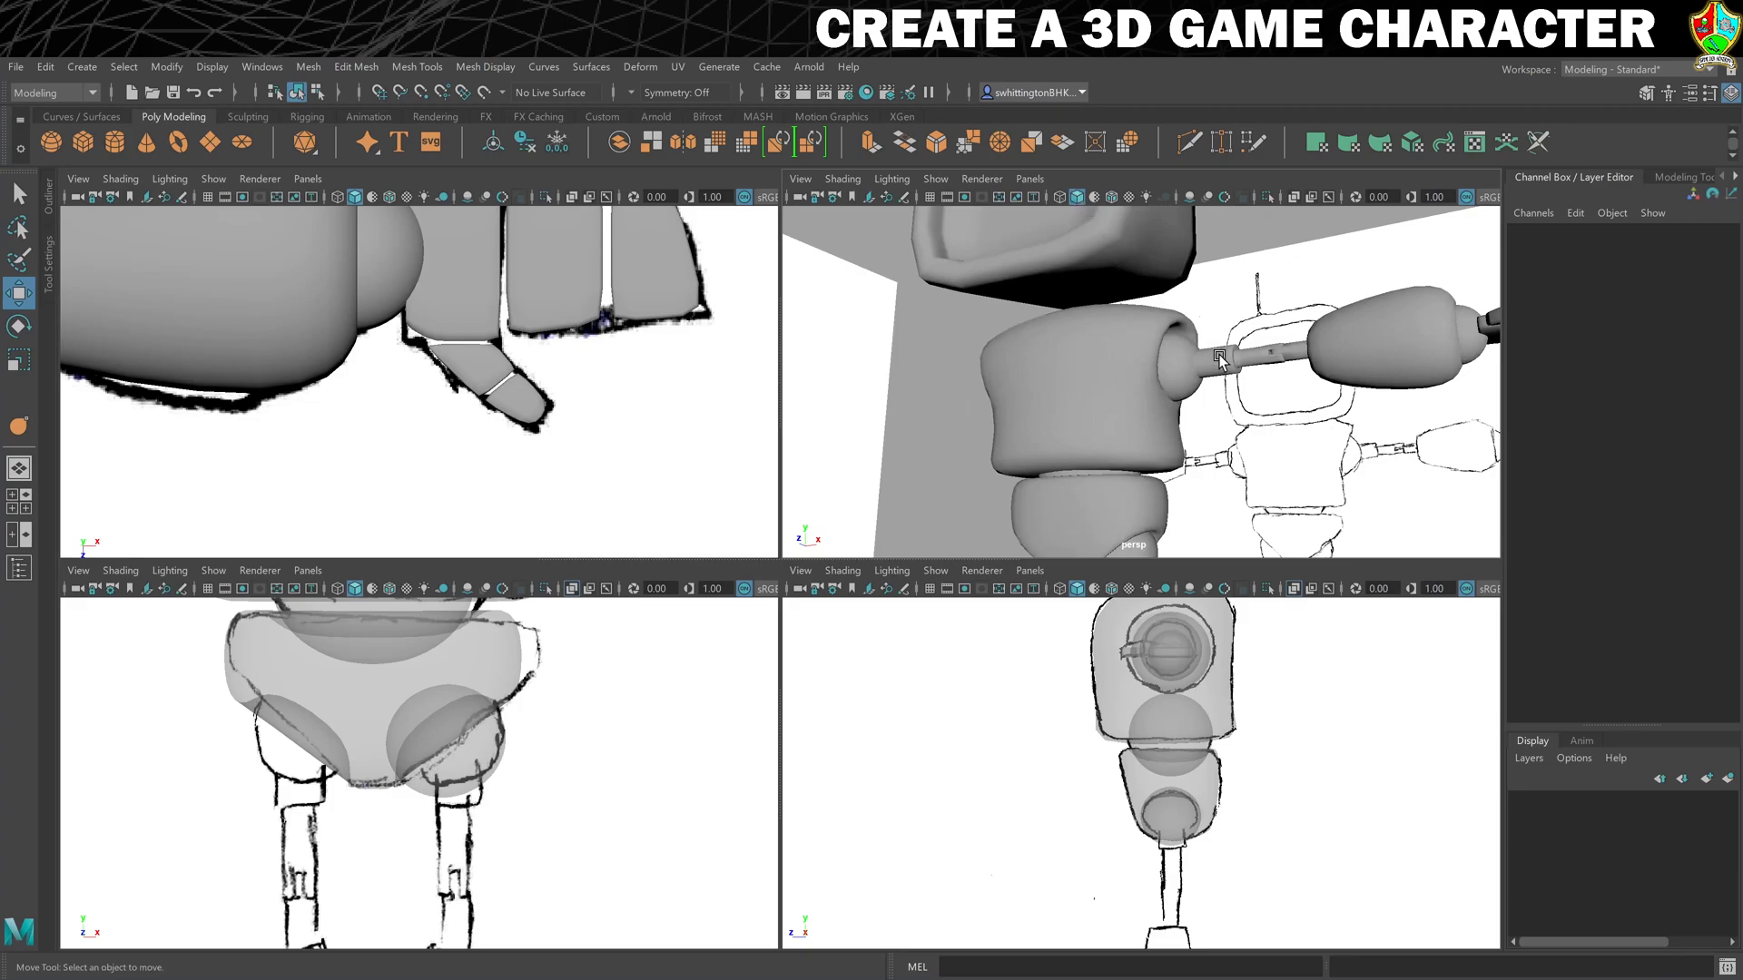
left_click(1226, 362)
scroll(1257, 431, "down", 5)
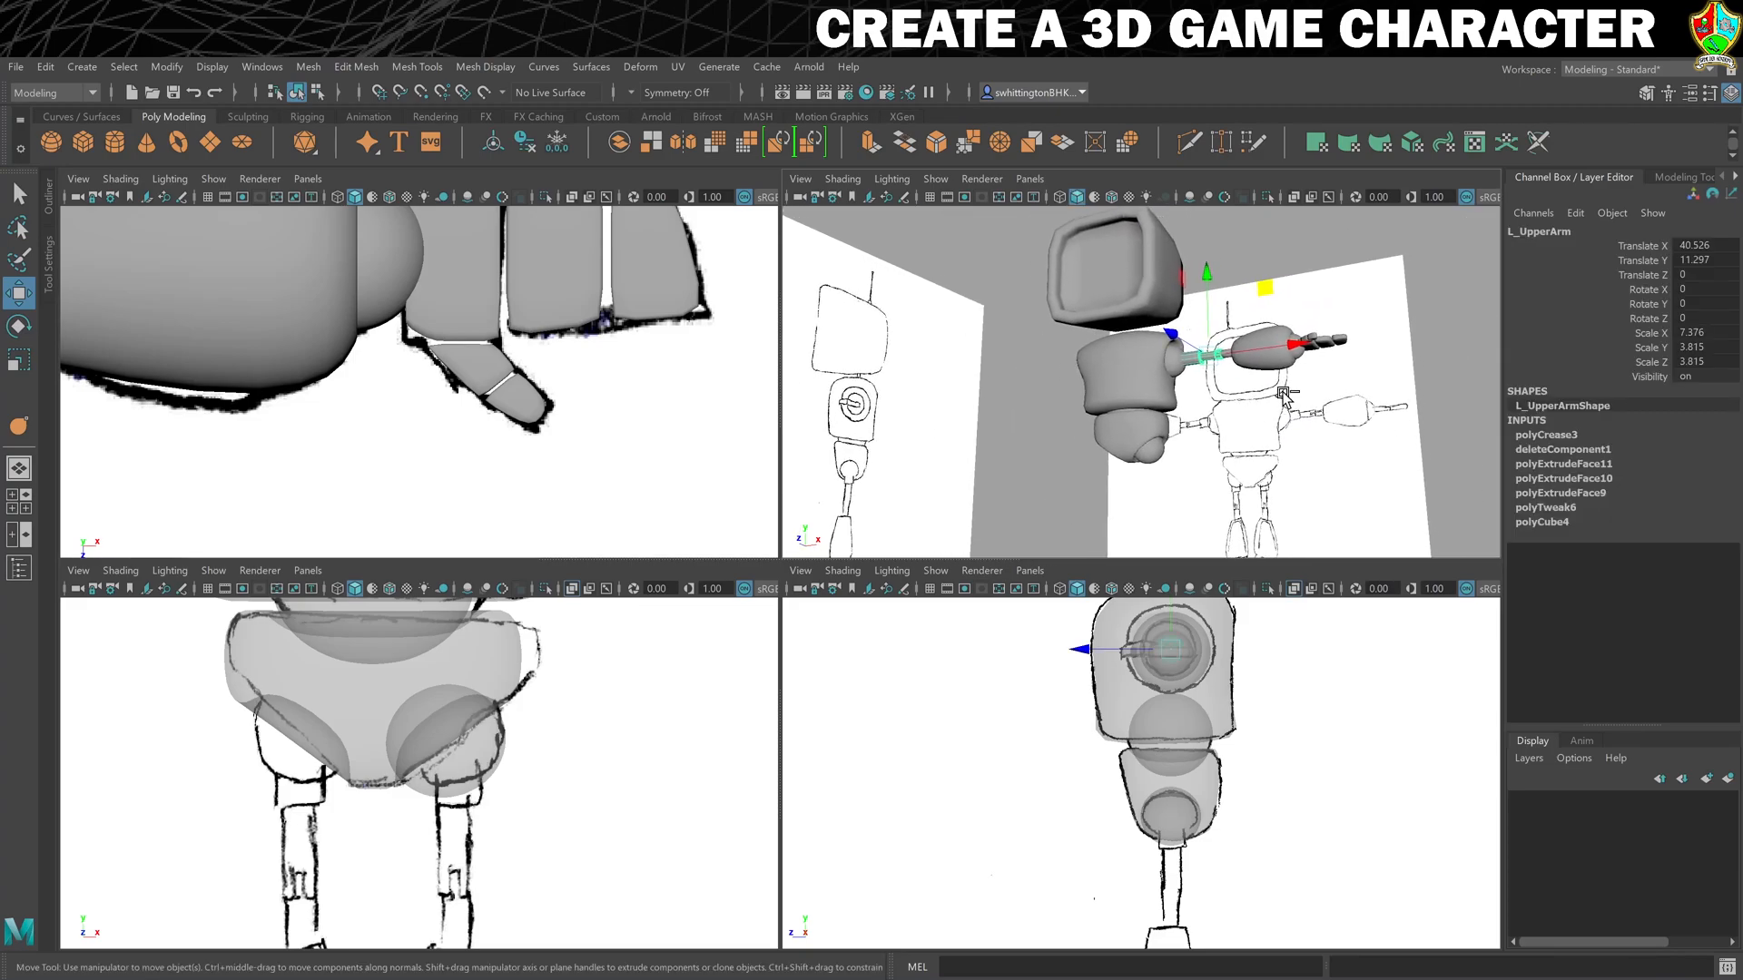
key("ctrl+d")
left_click_drag(1265, 287, 1239, 403)
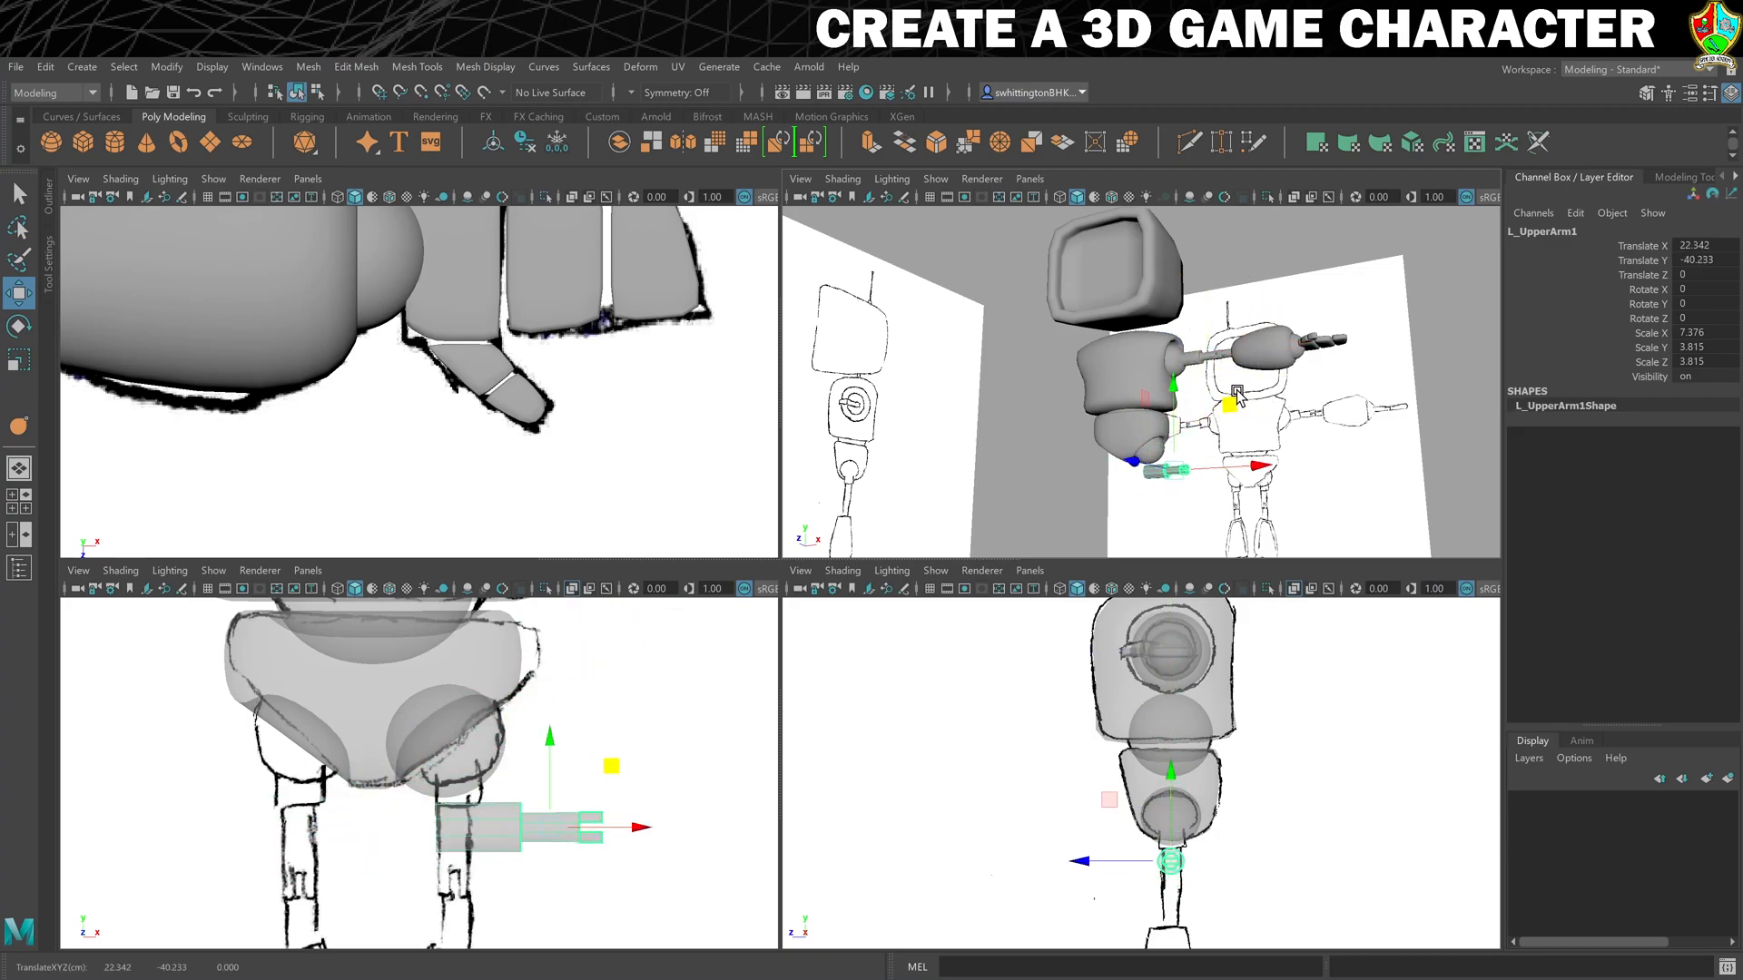
- Rotate the upper arm copy to -90 degrees on Z and rename it L_UpperLeg
key("e")
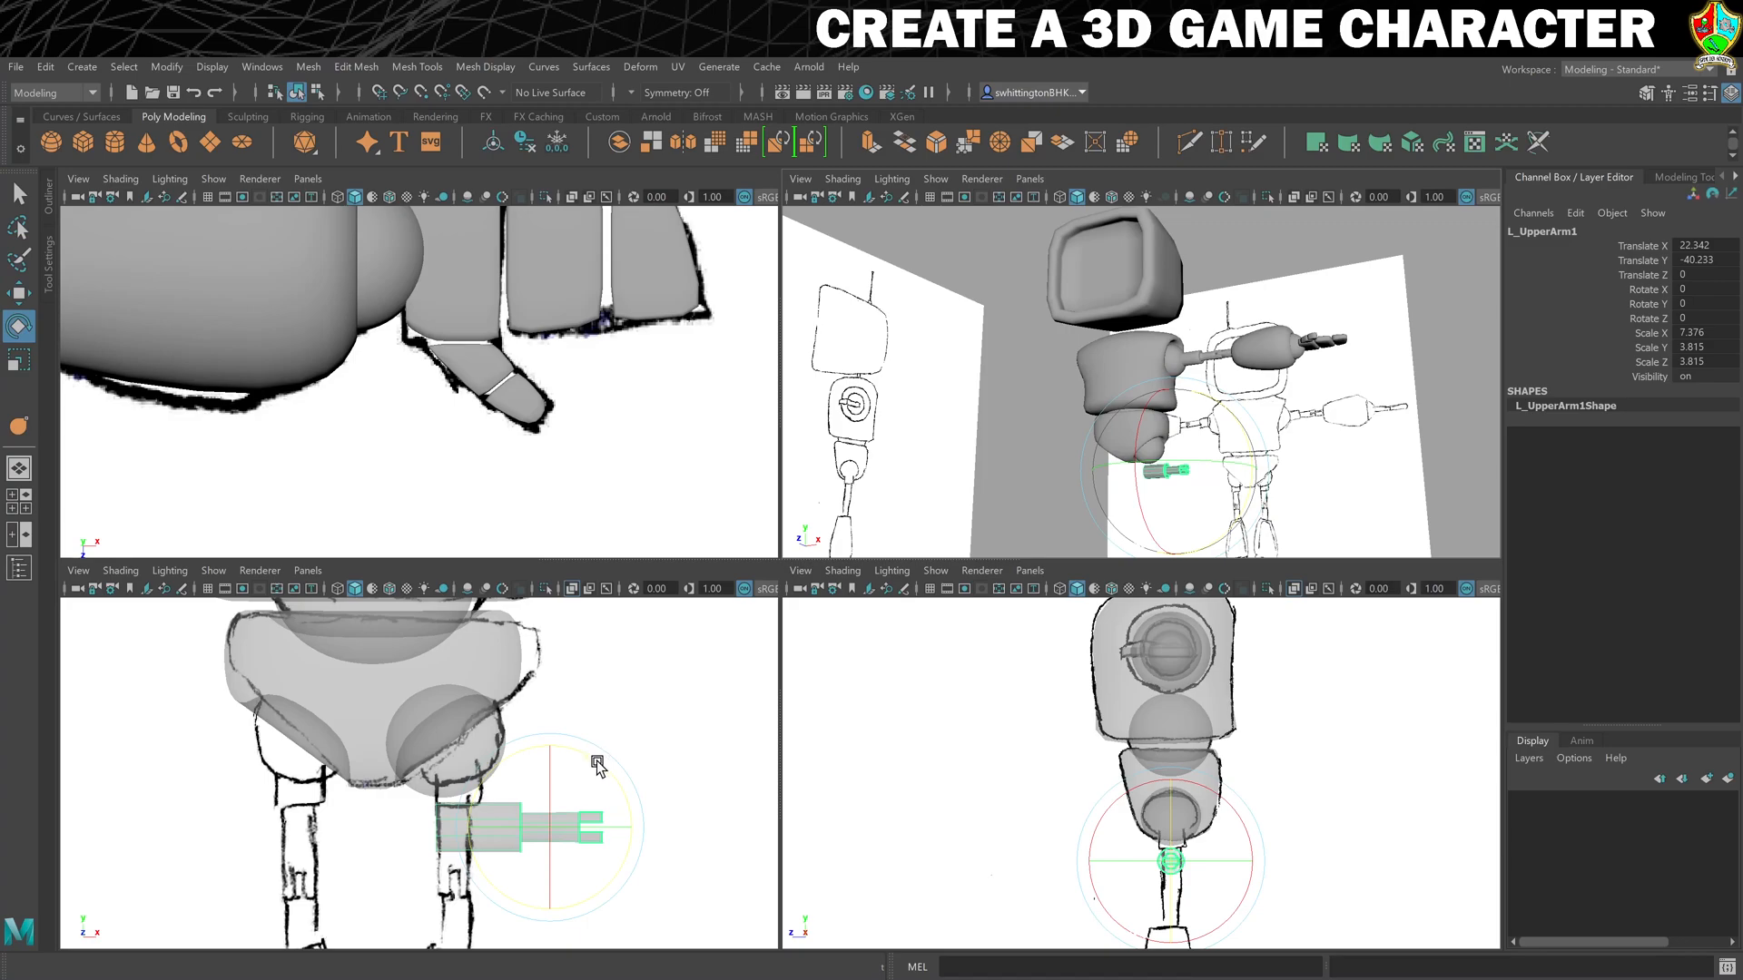
left_click_drag(596, 765, 701, 756)
double_click(1556, 230)
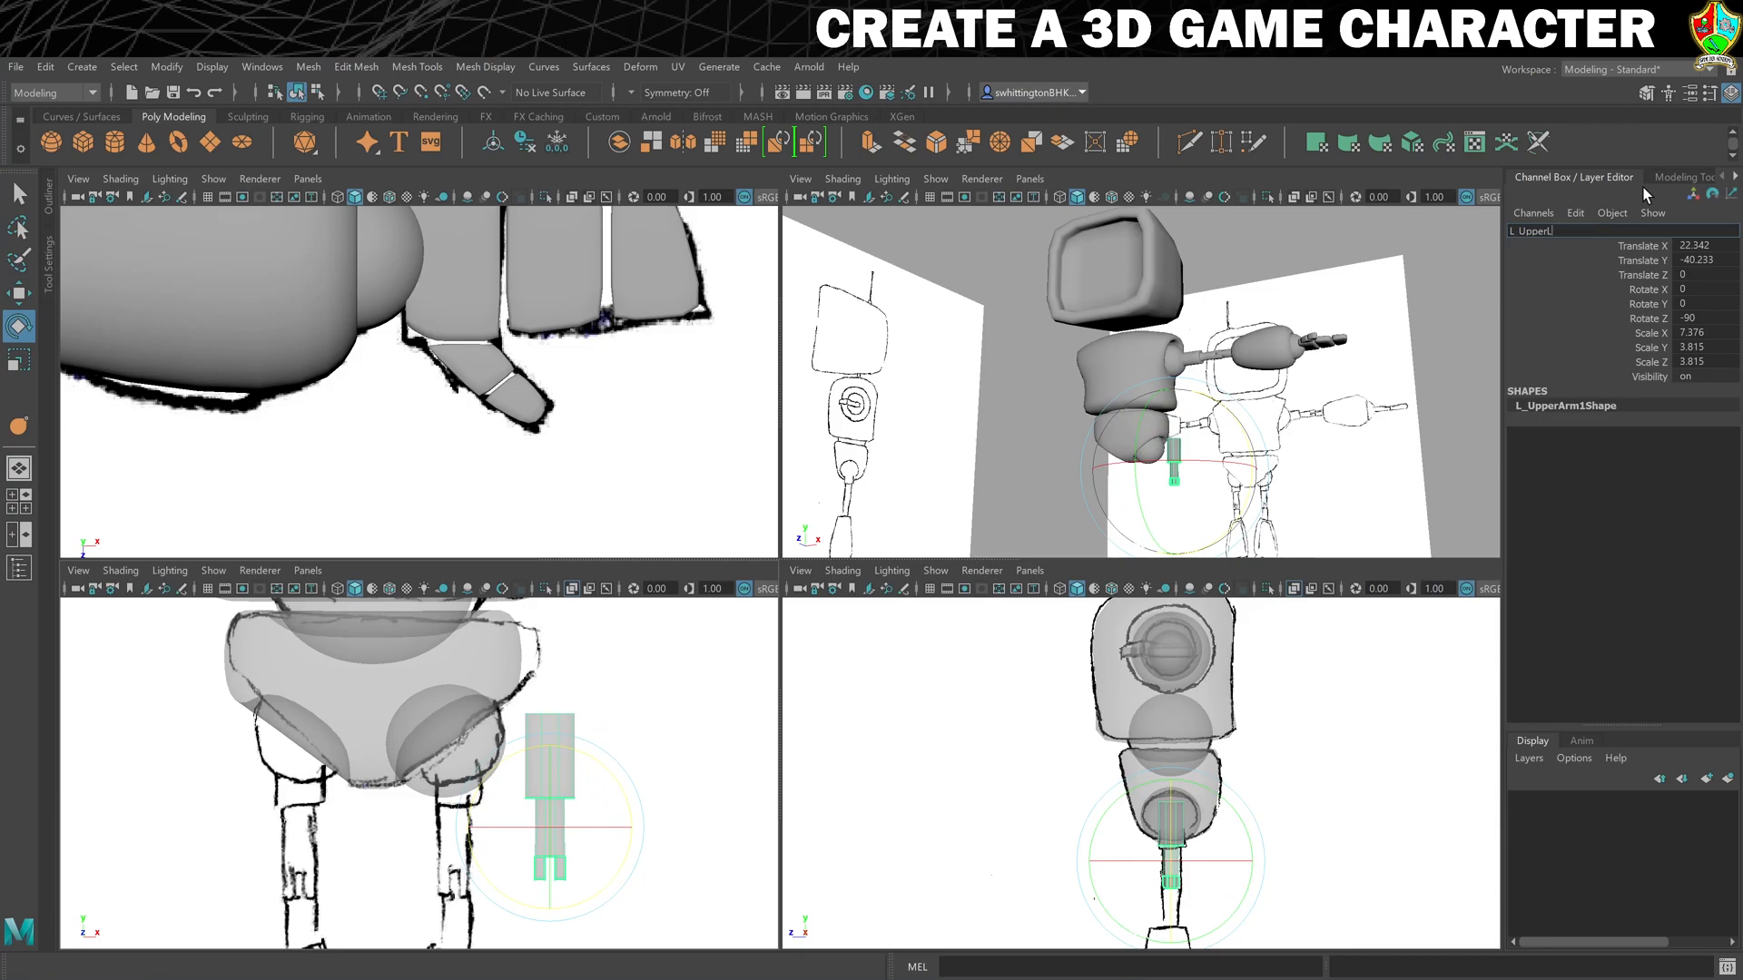
type("Leg")
key("Return")
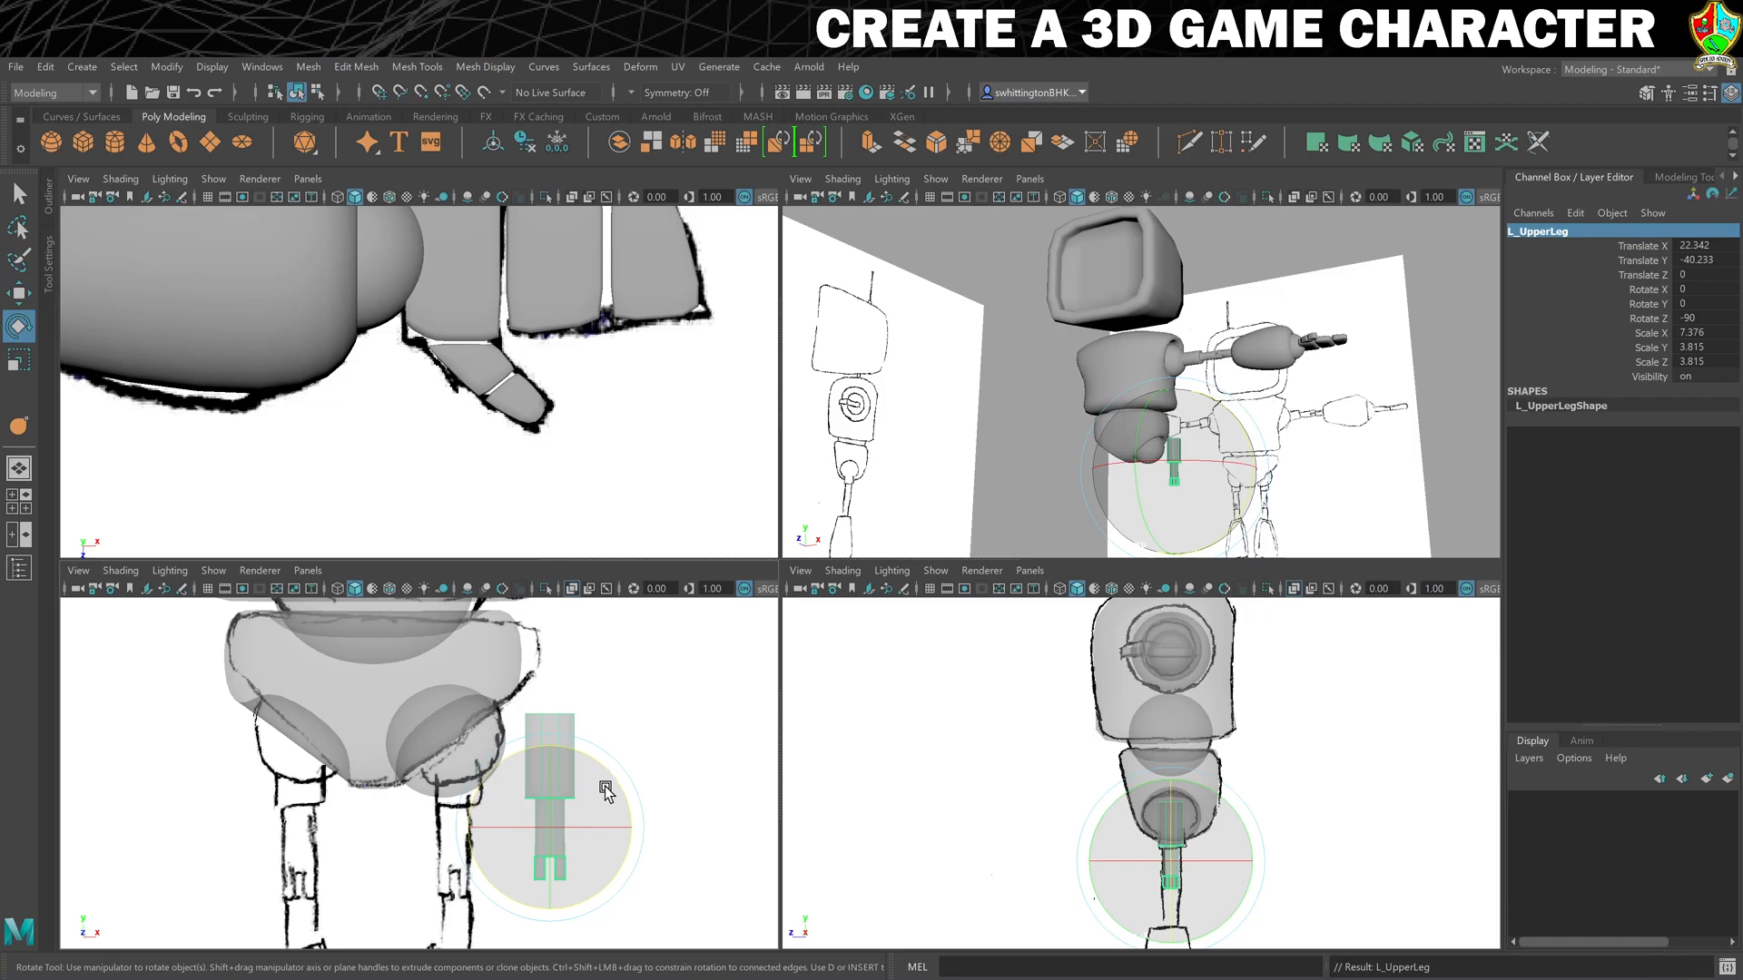
- Move the upper leg onto the thigh in the front reference sketch, at about X 10.4, Y -42.1
middle_click_drag(606, 792, 655, 737, "alt")
key("w")
left_click_drag(669, 717, 566, 729)
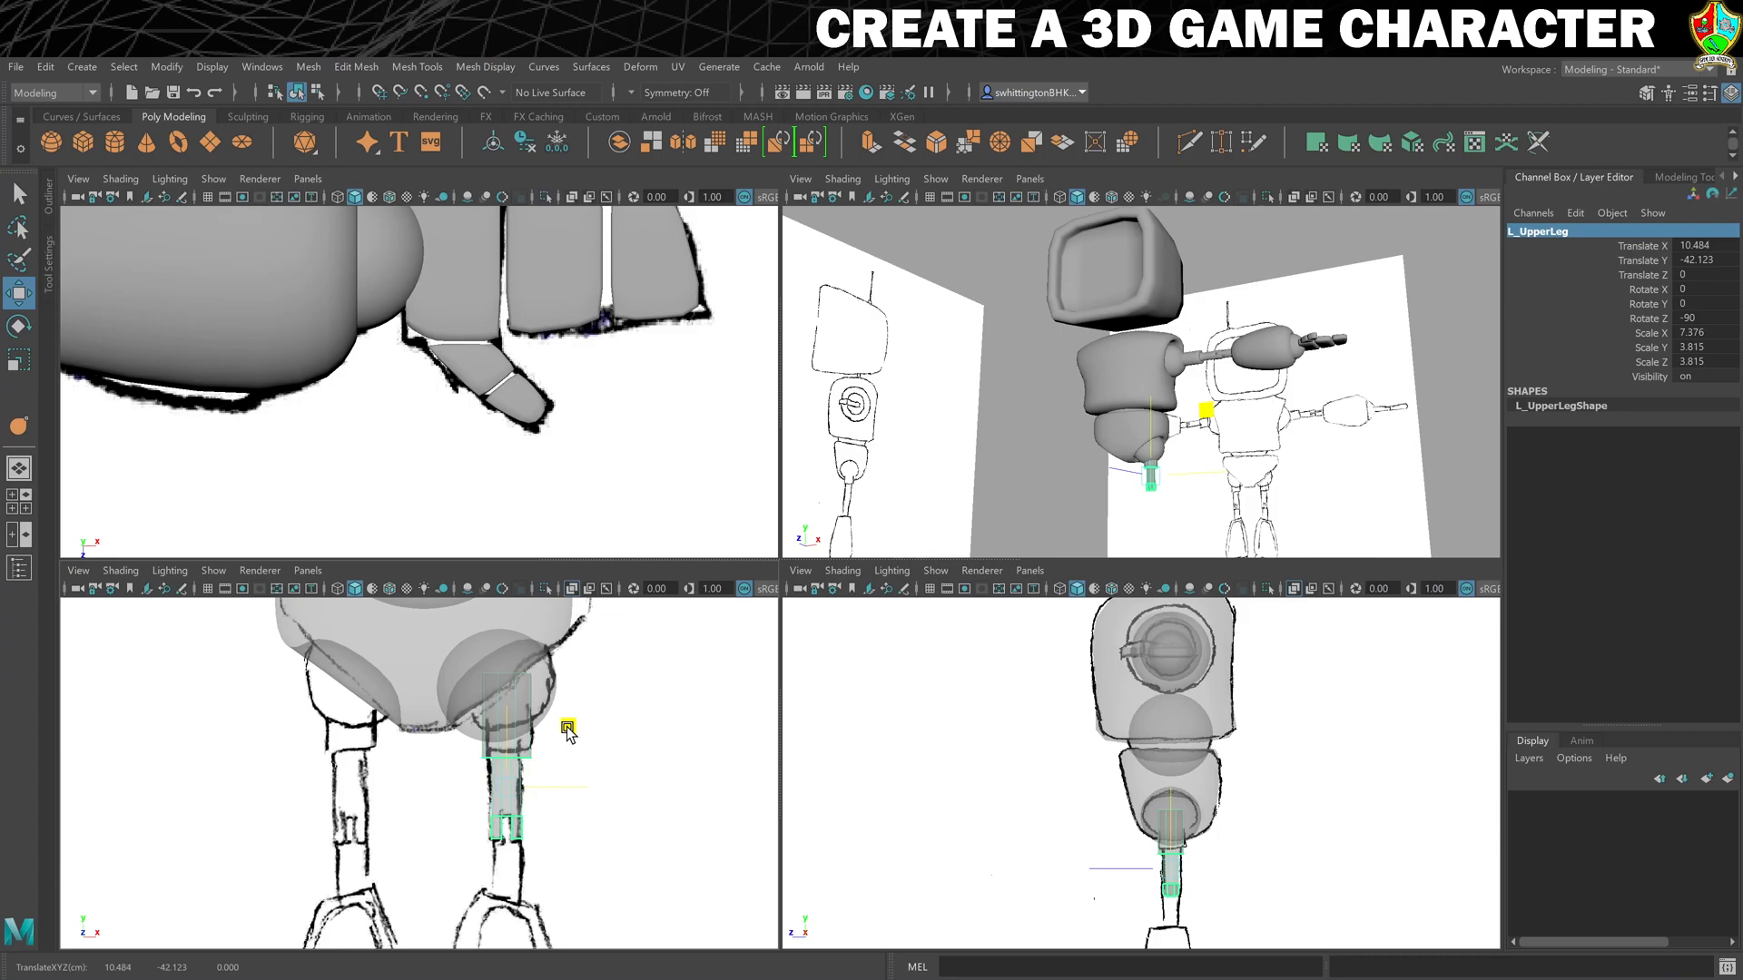
left_click_drag(566, 729, 566, 729)
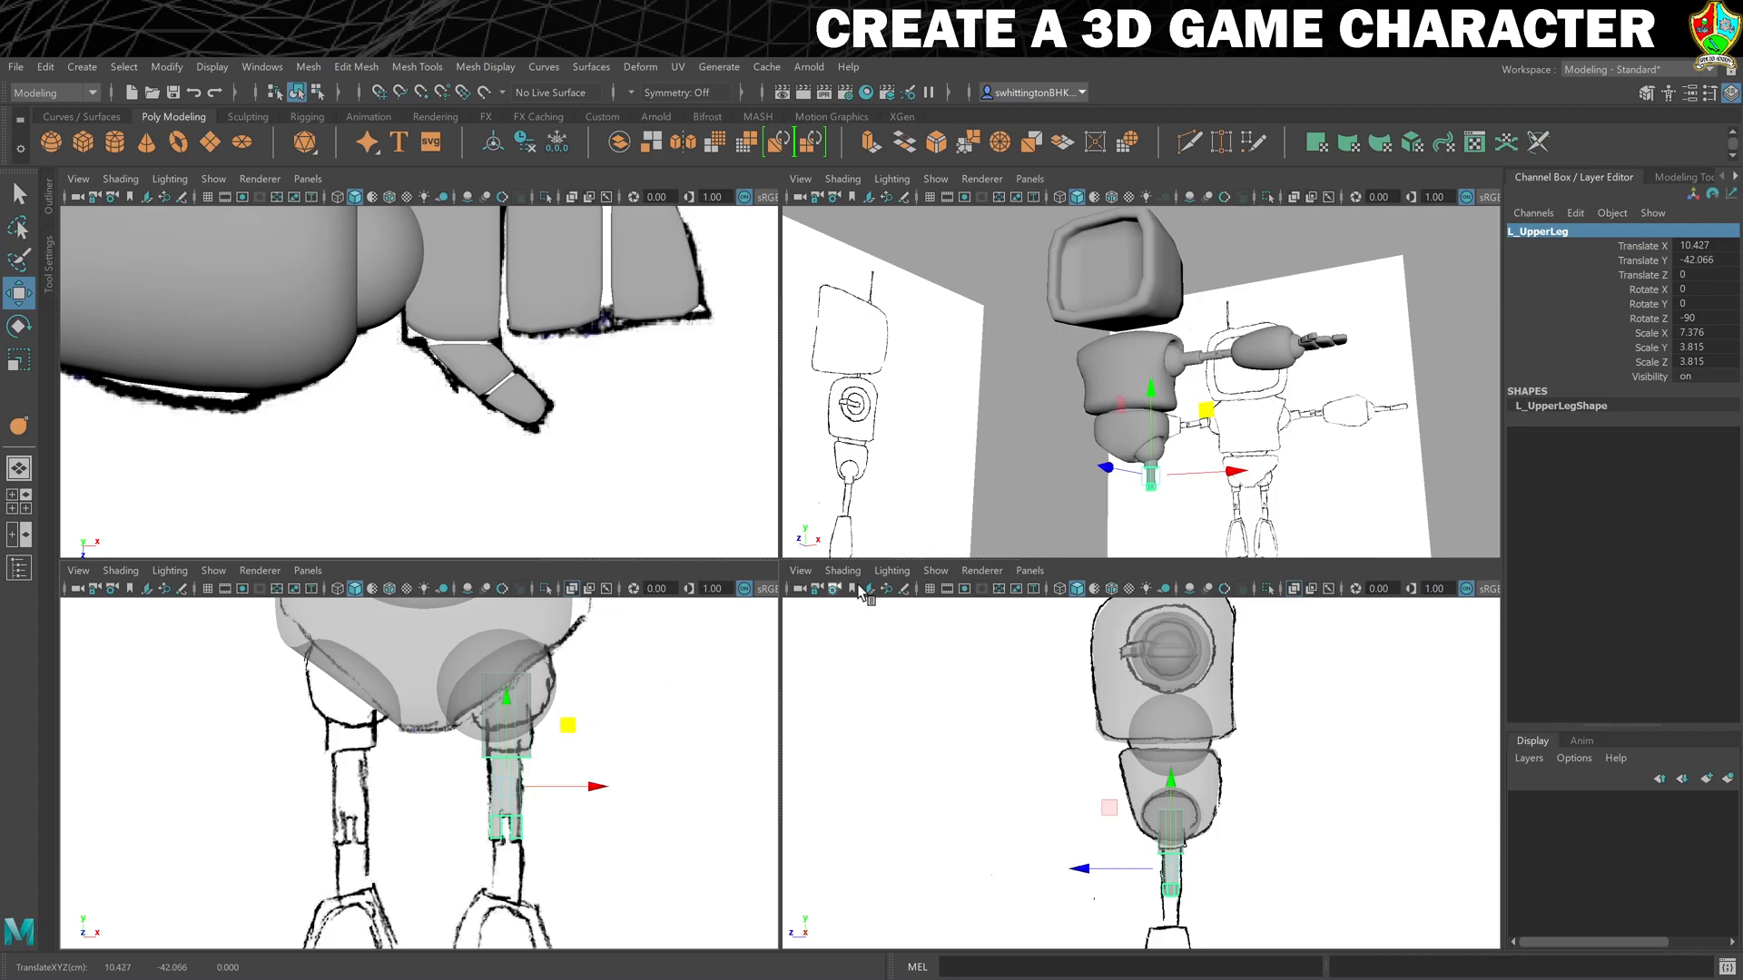
- Duplicate the lower arm and move the copy beneath the upper leg, to about X 8.1, Y -50.3
middle_click_drag(1335, 337, 1269, 371, "alt")
left_click(1153, 390)
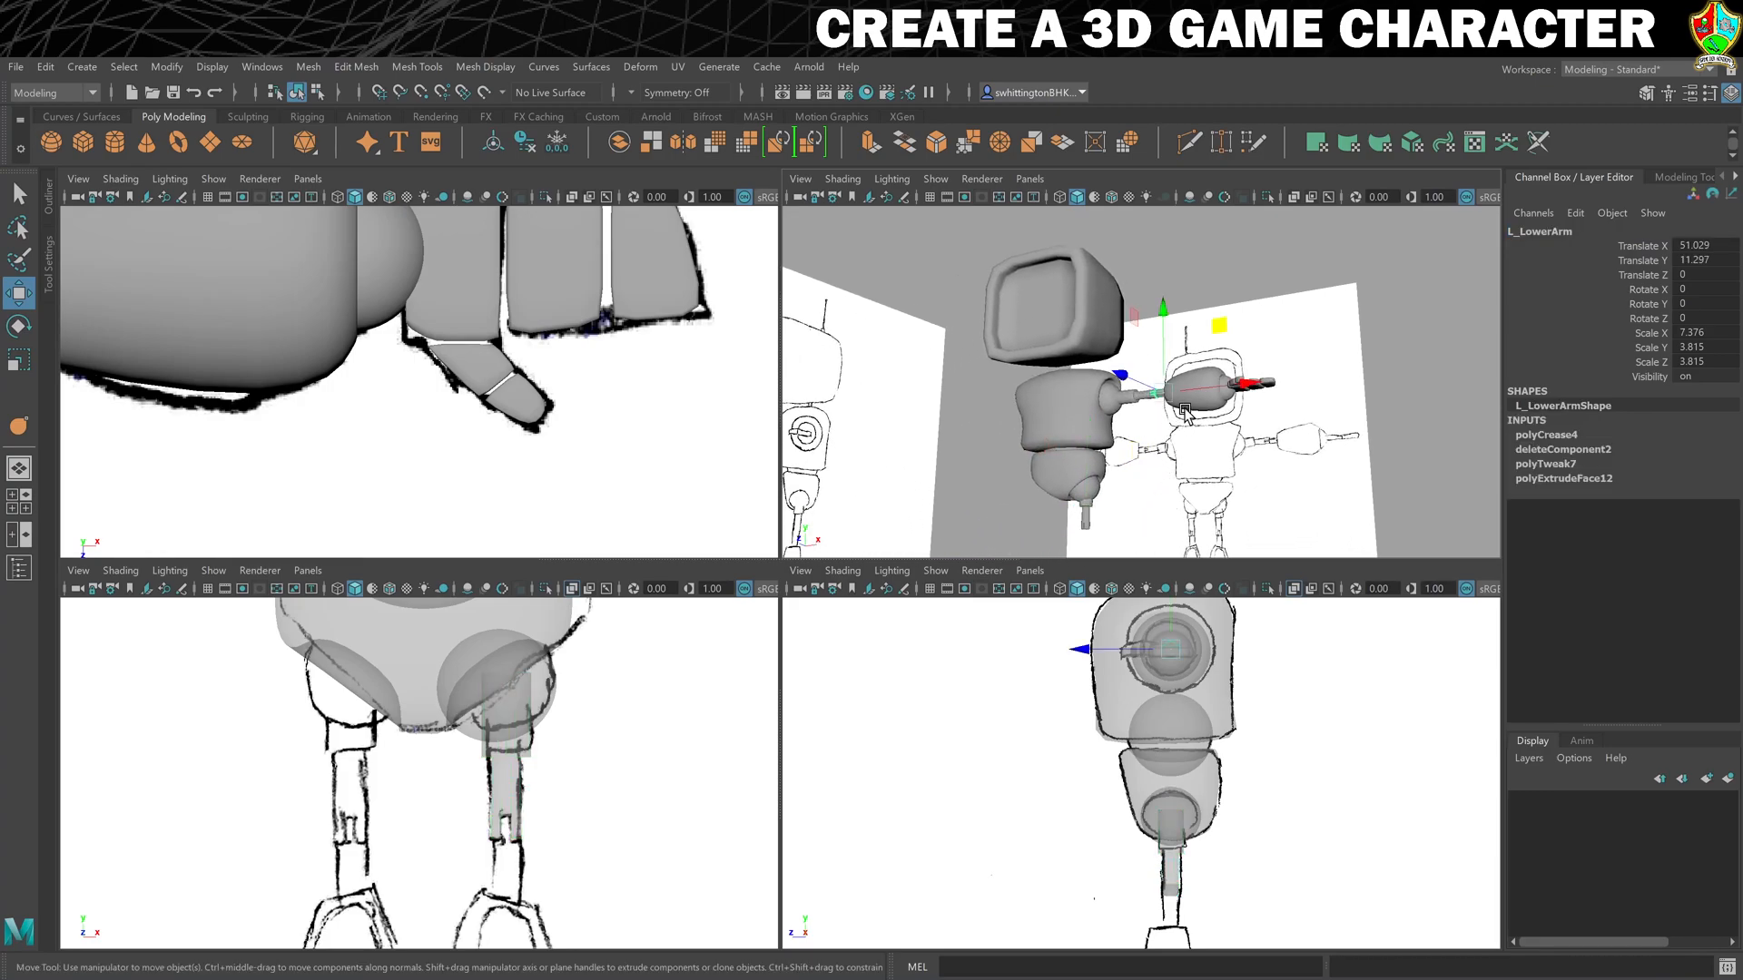
key("ctrl+d")
left_click_drag(1219, 325, 545, 793)
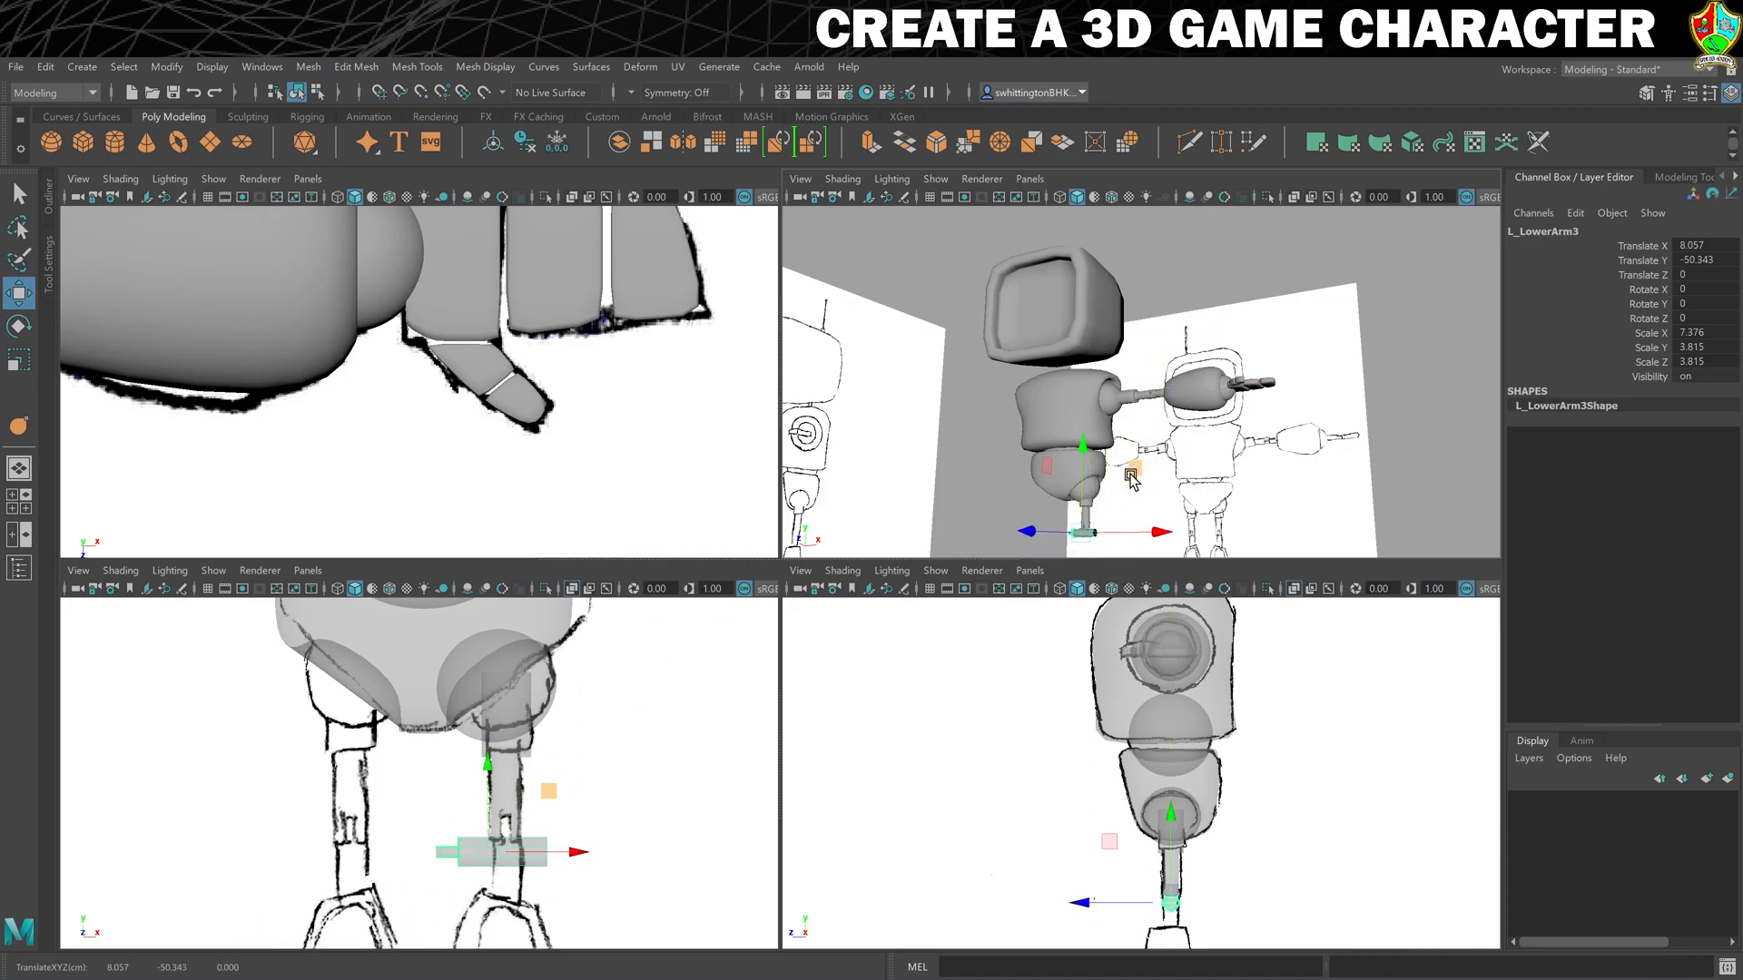
- Rotate the lower arm copy to -90 degrees on Z and rename it L_LowerLeg
middle_click_drag(595, 778, 623, 699, "alt")
key("e")
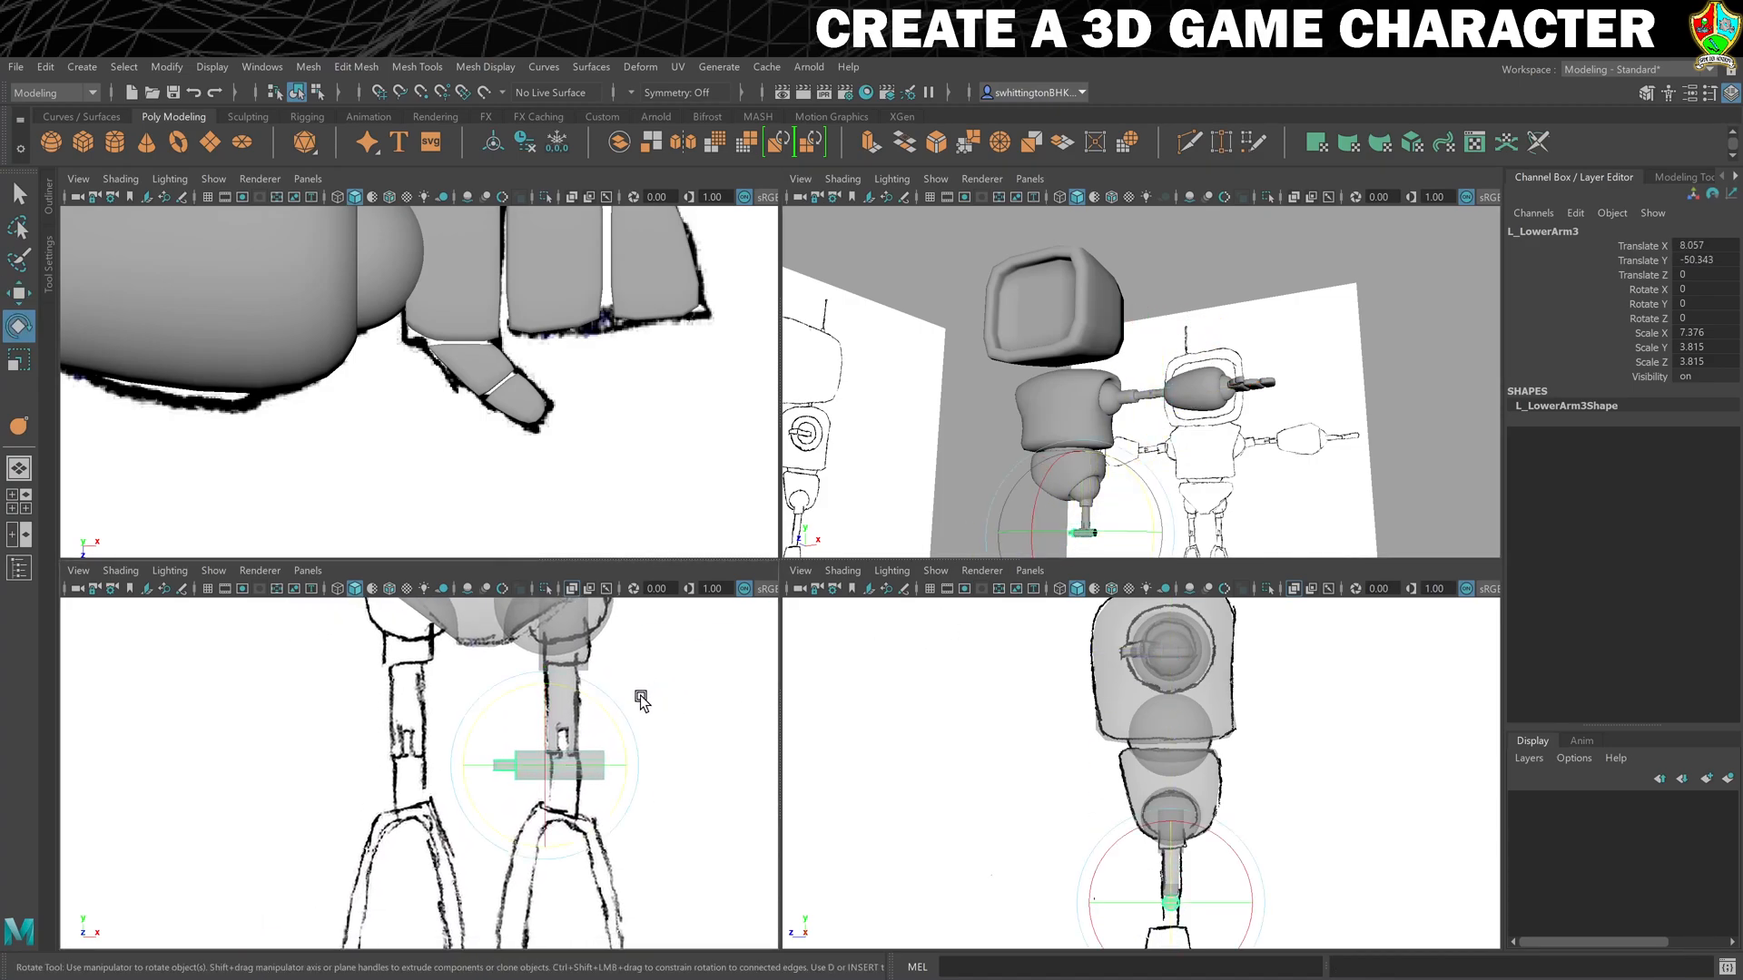
left_click_drag(614, 699, 672, 721)
double_click(1632, 236)
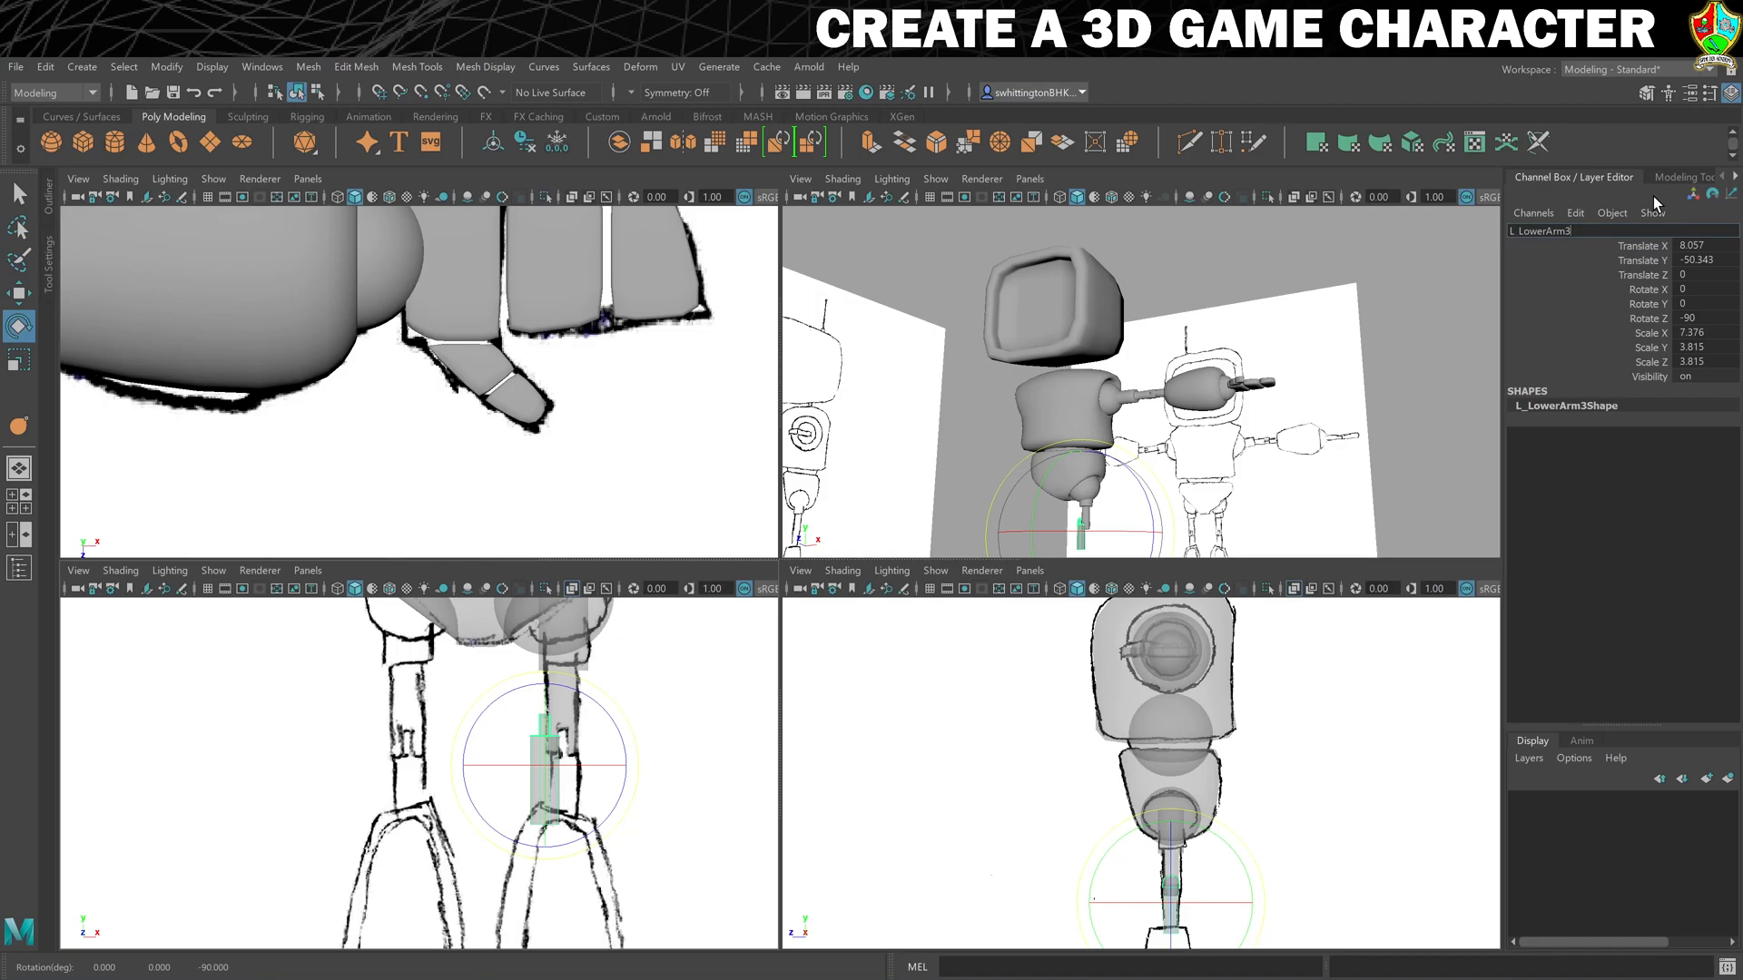
key("BackSpace")
key("BackSpace")
key("BackSpace")
key("BackSpace")
type("Leg")
key("Return")
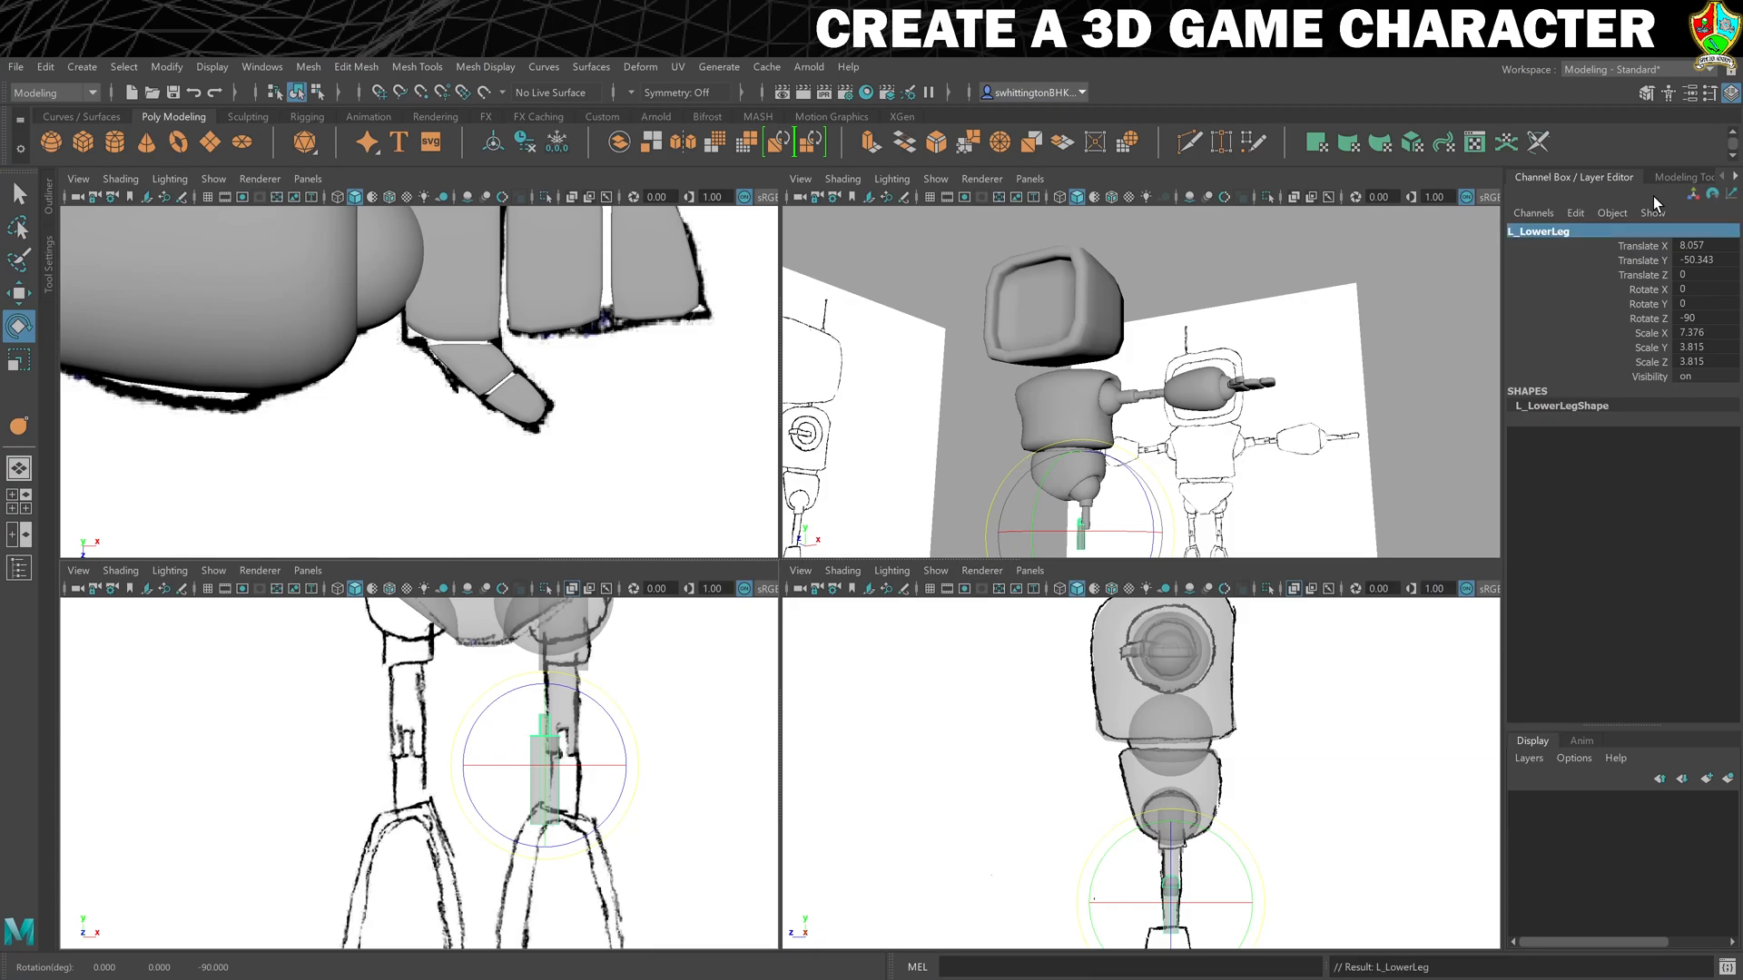
- Fit the lower leg into the upper leg's slotted knee at about X 10.3, Y -52.5, and check the joint up close
key("w")
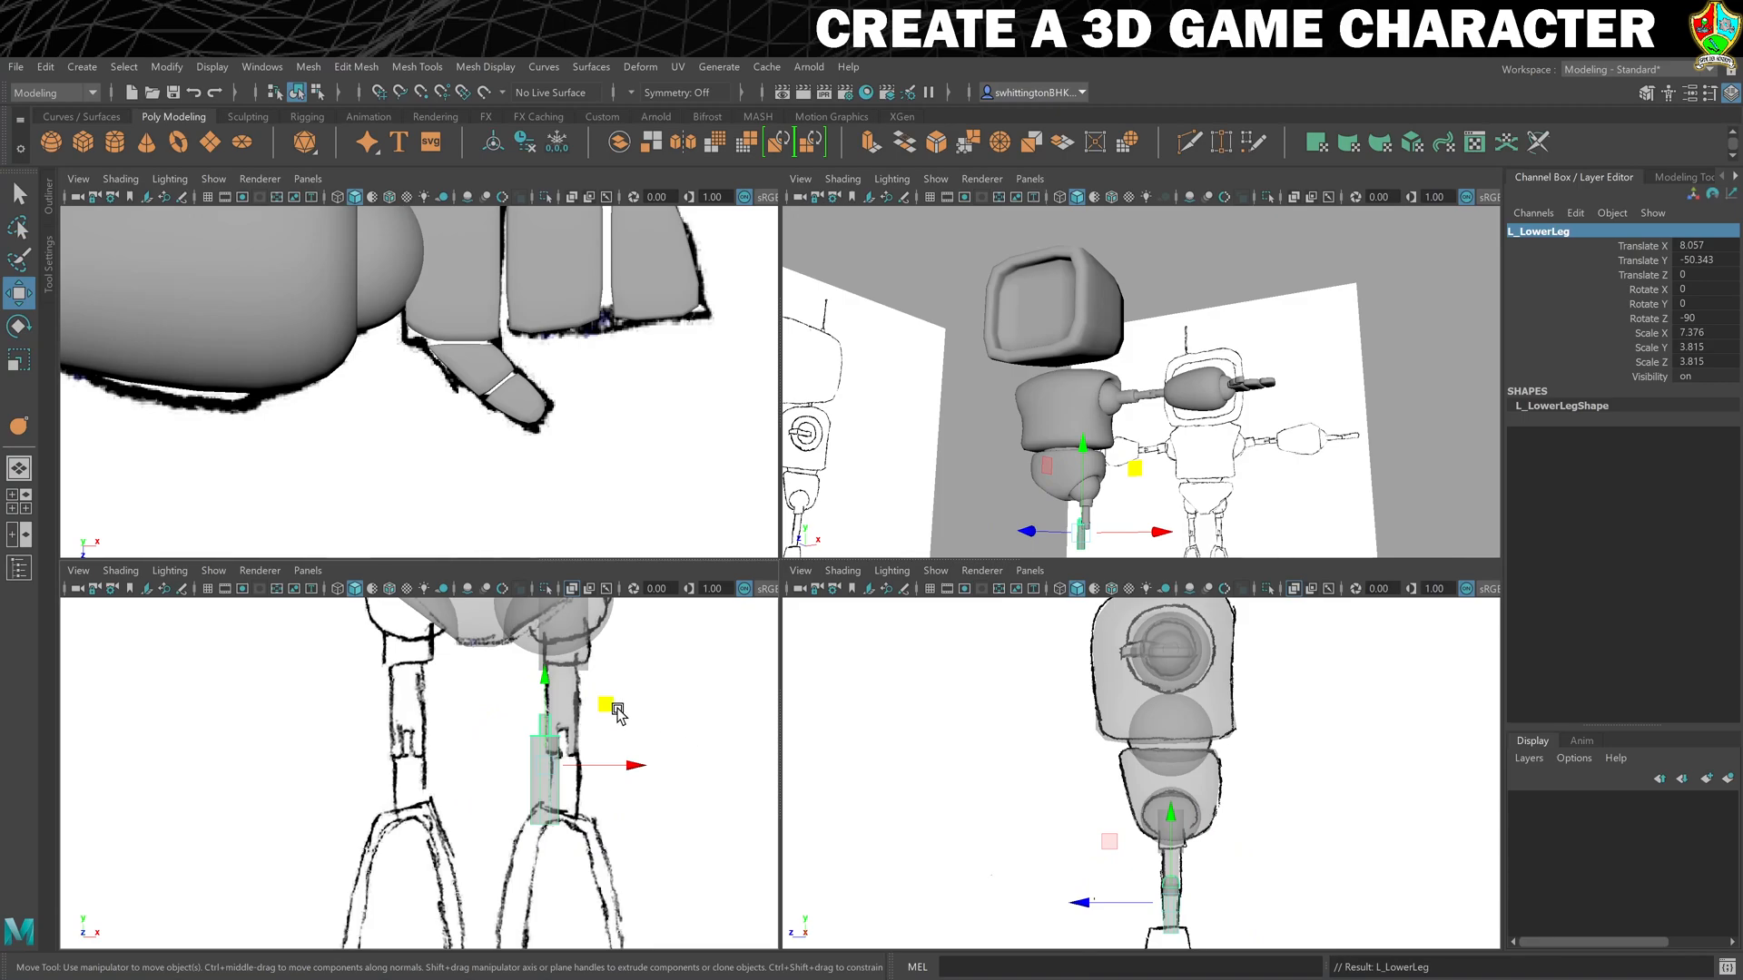
left_click_drag(606, 707, 624, 722)
key("f")
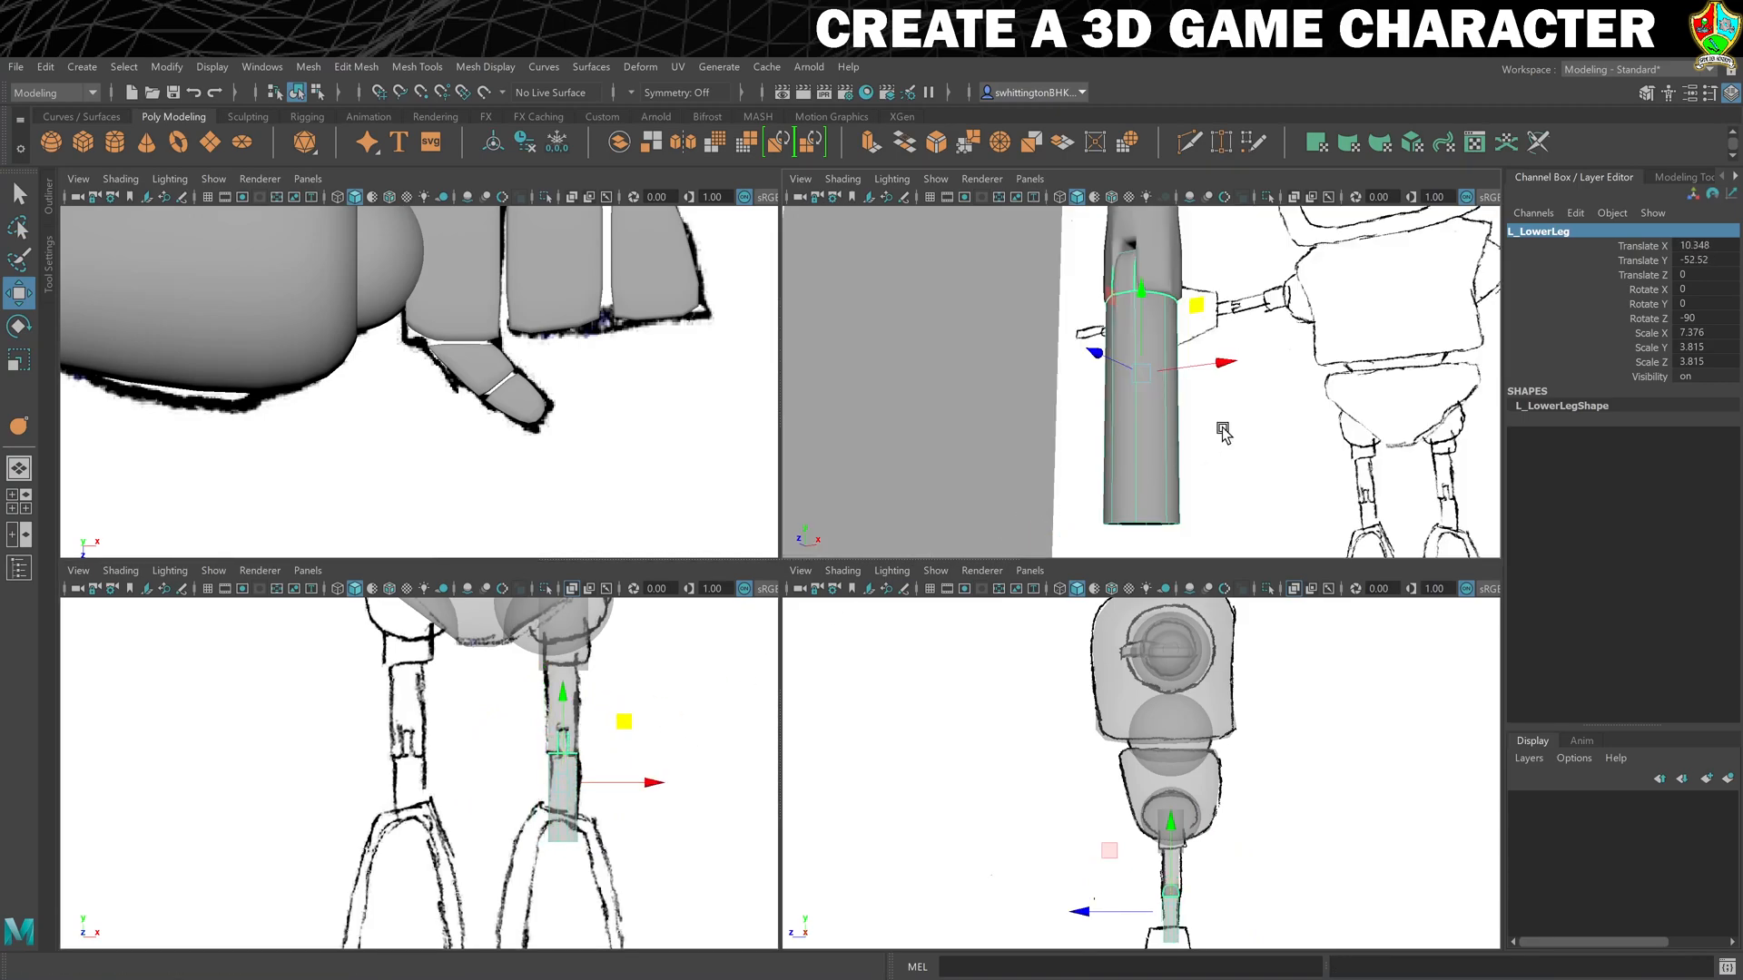
left_click_drag(1212, 401, 1168, 388, "alt")
right_click_drag(1168, 389, 1229, 410, "alt")
middle_click_drag(1230, 409, 1198, 535, "alt")
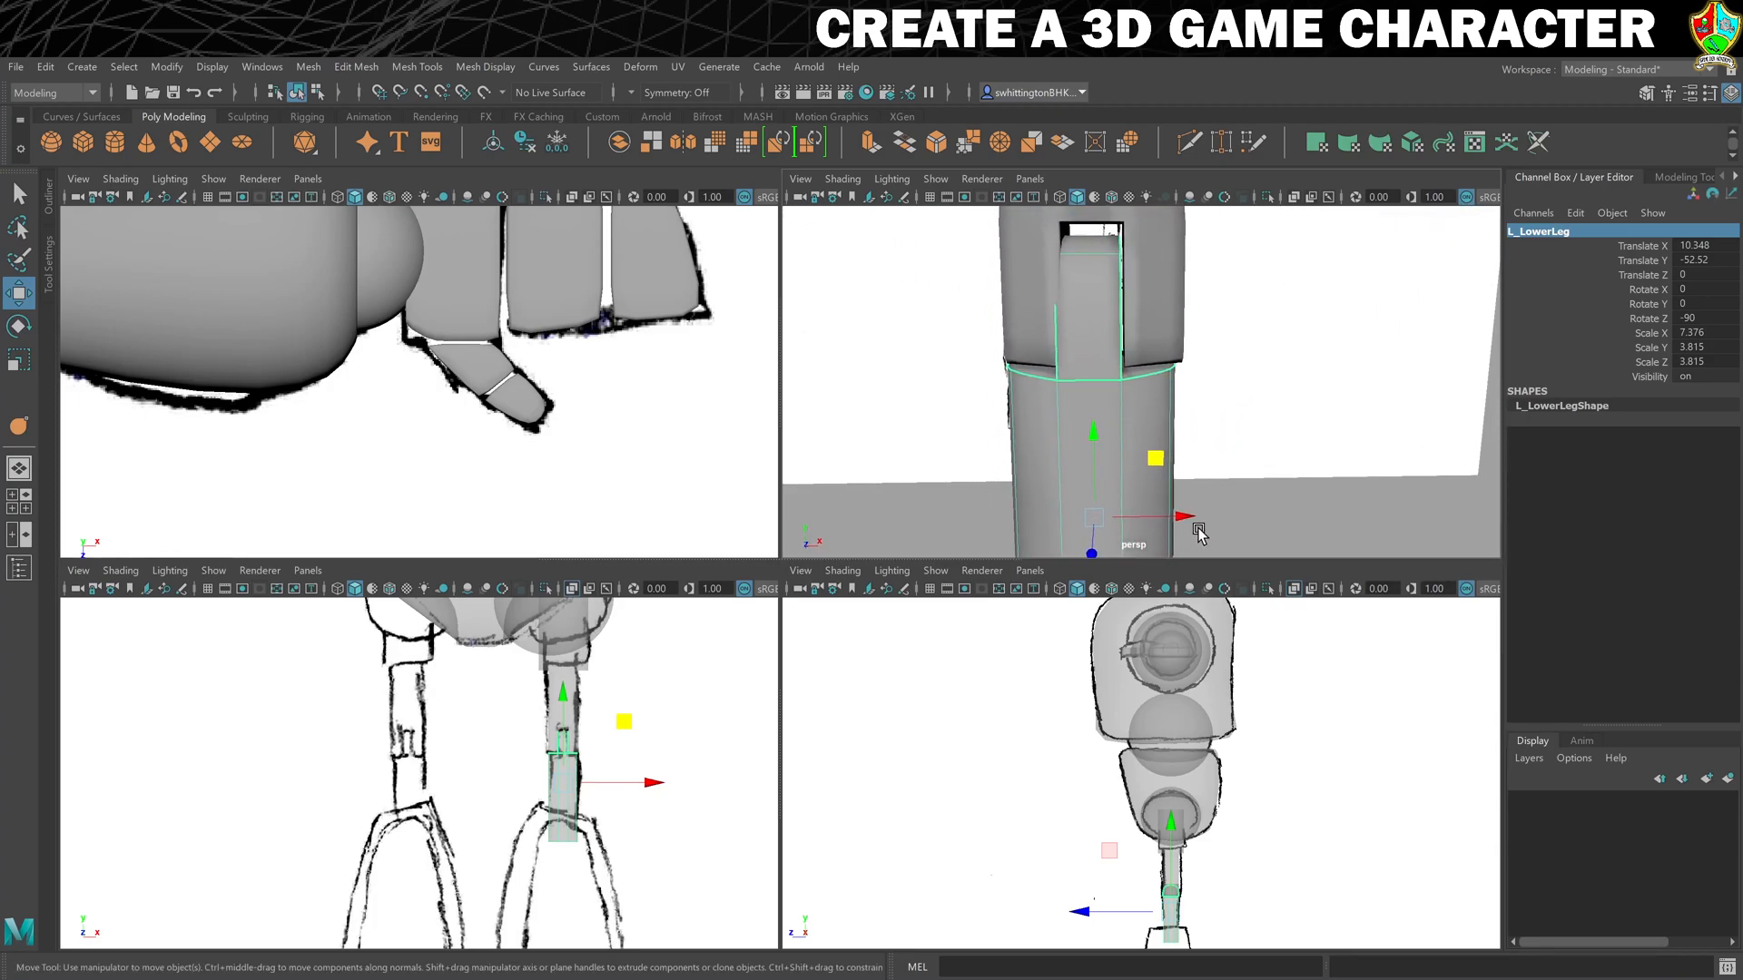
- Copy the upper leg's Translate X value, 10.427, to the lower leg so both parts align
left_click(1162, 302)
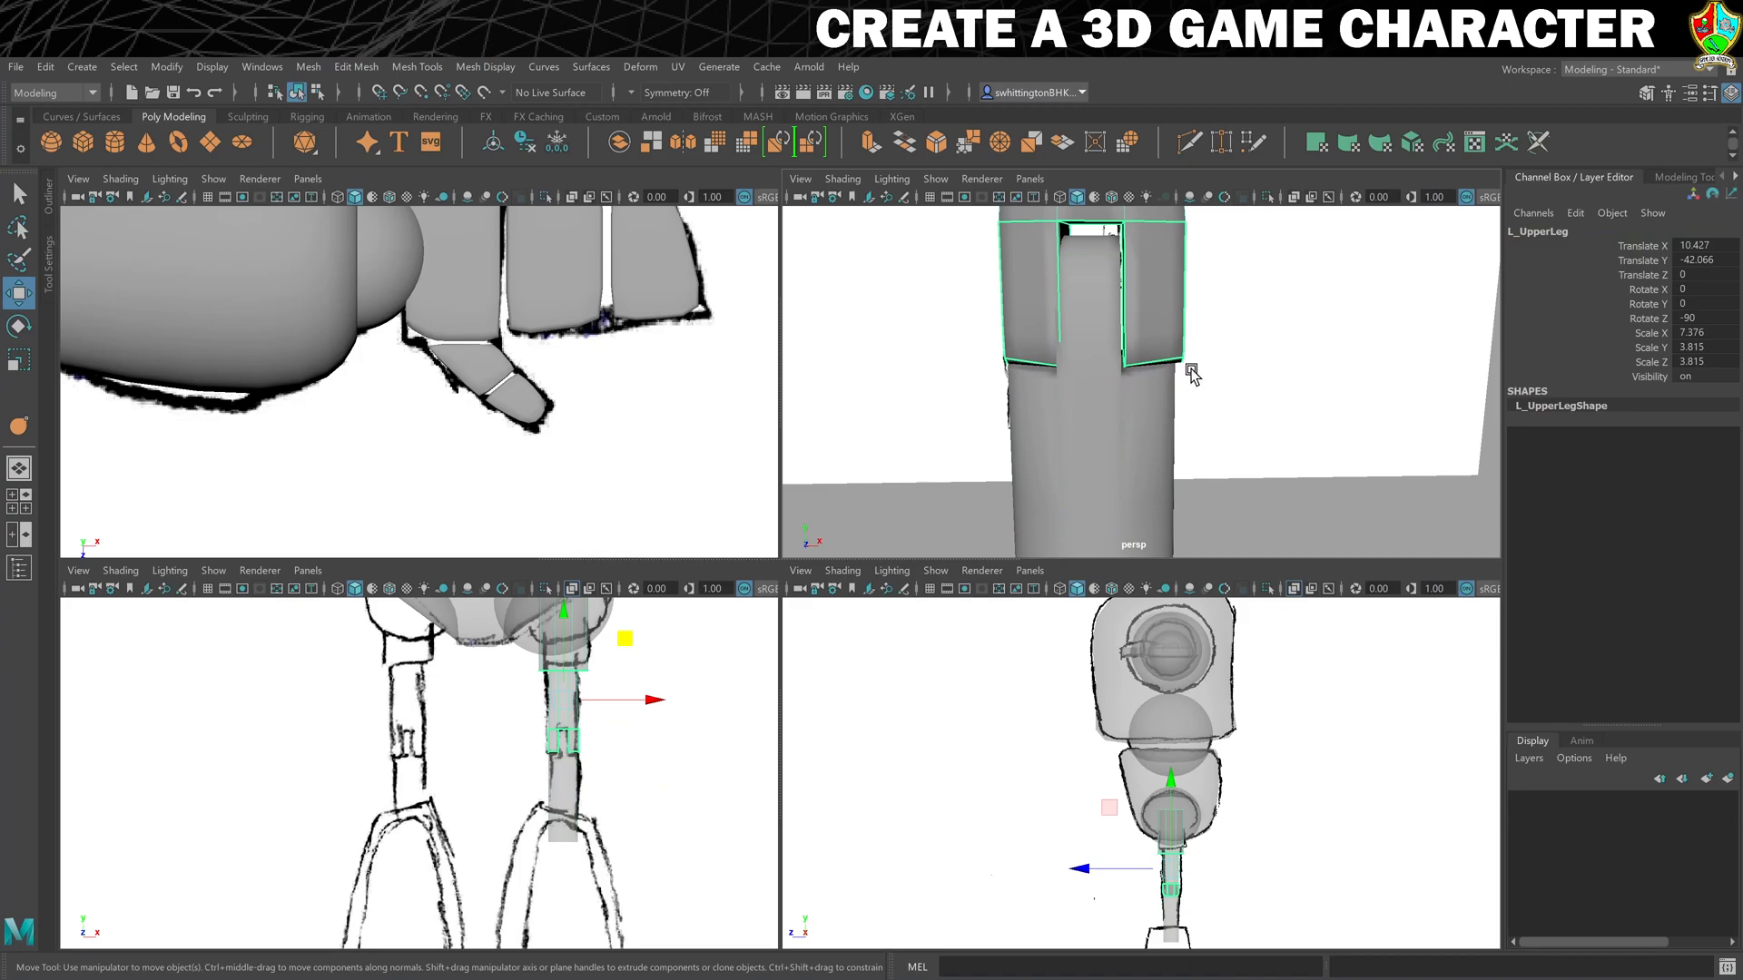
key("f")
left_click(1696, 246)
key("ctrl+c")
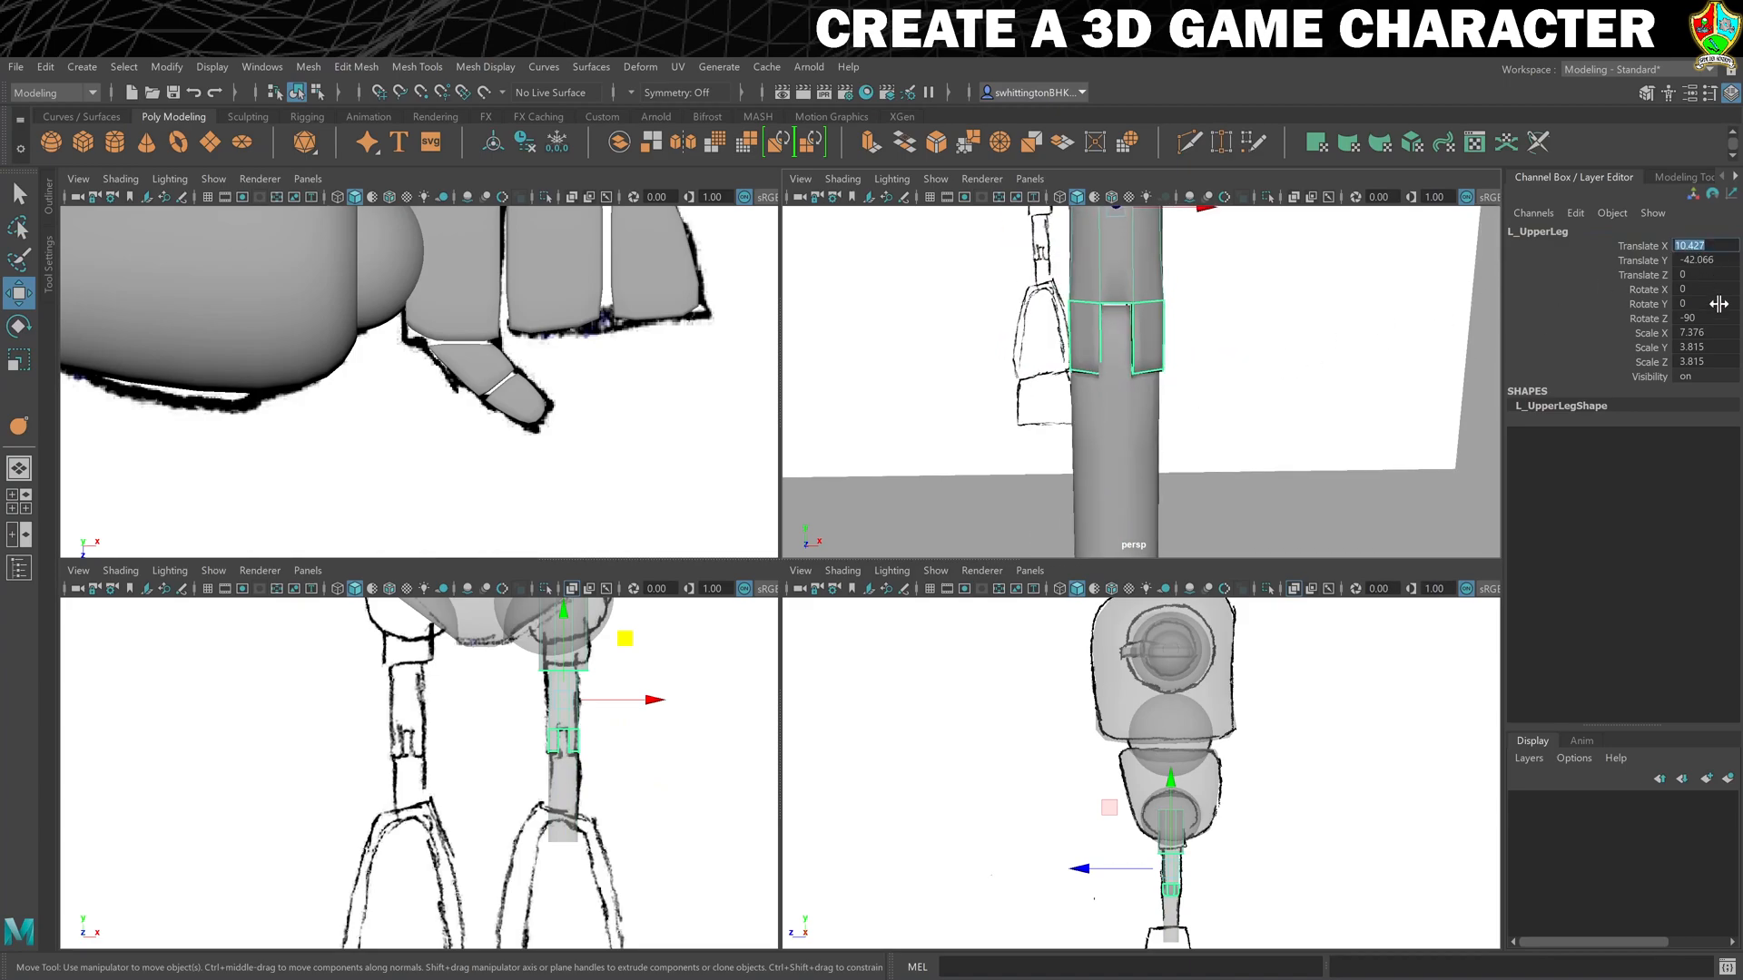
scroll(1357, 354, "up", 3)
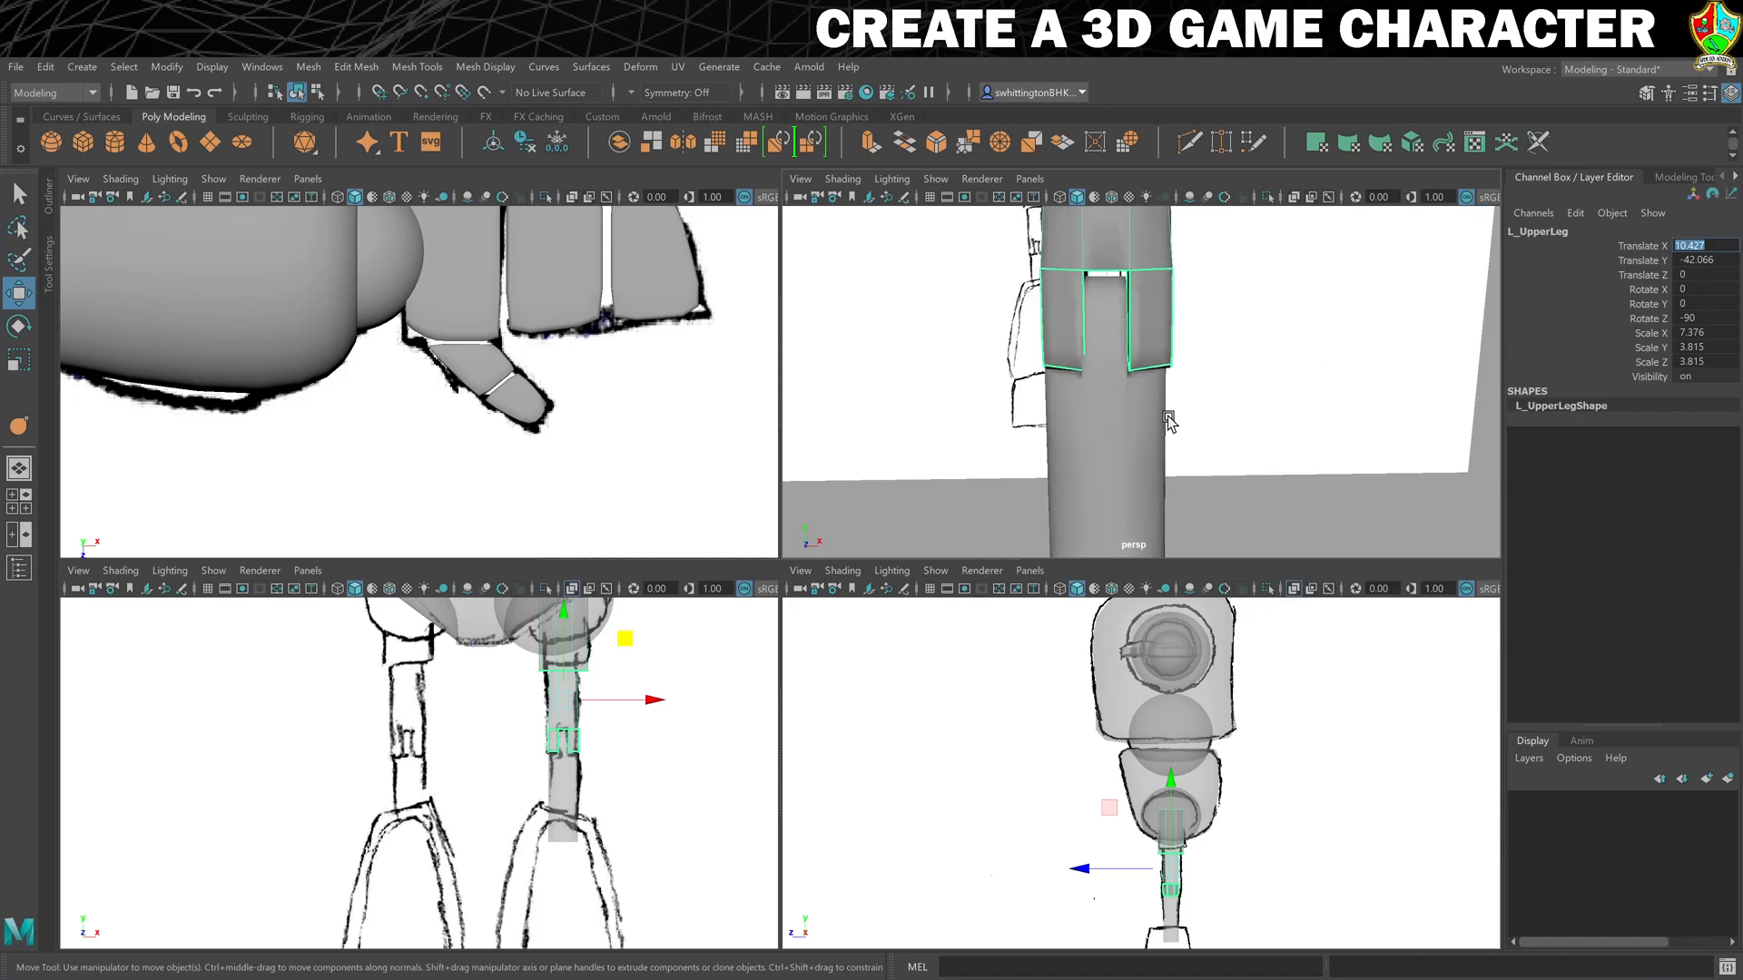
left_click(1122, 441)
left_click(1705, 245)
key("ctrl+v")
key("Return")
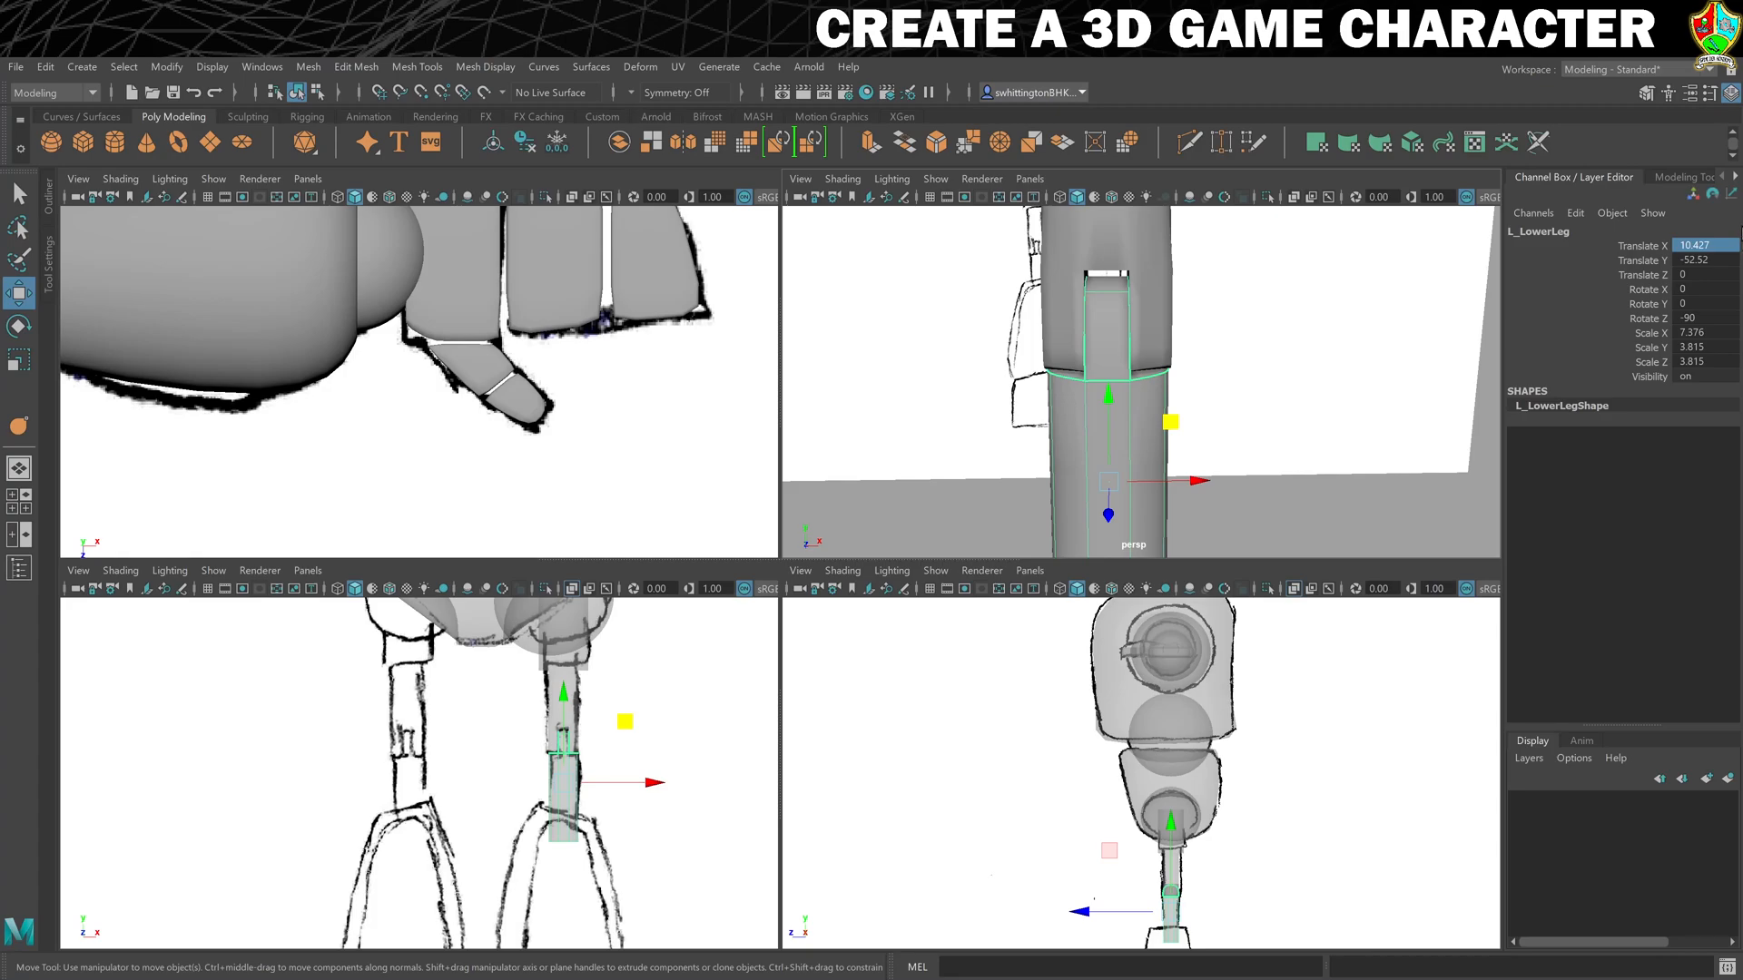
- Nudge the lower leg slightly upward in the upper leg's slot and check the knee joint from several angles
left_click_drag(1105, 402, 1108, 395)
left_click_drag(1307, 451, 1160, 413, "alt")
left_click_drag(1109, 360, 974, 388)
left_click(1033, 359)
left_click_drag(1312, 343, 1003, 427, "alt")
scroll(1003, 427, "down", 2)
scroll(1107, 368, "down", 5)
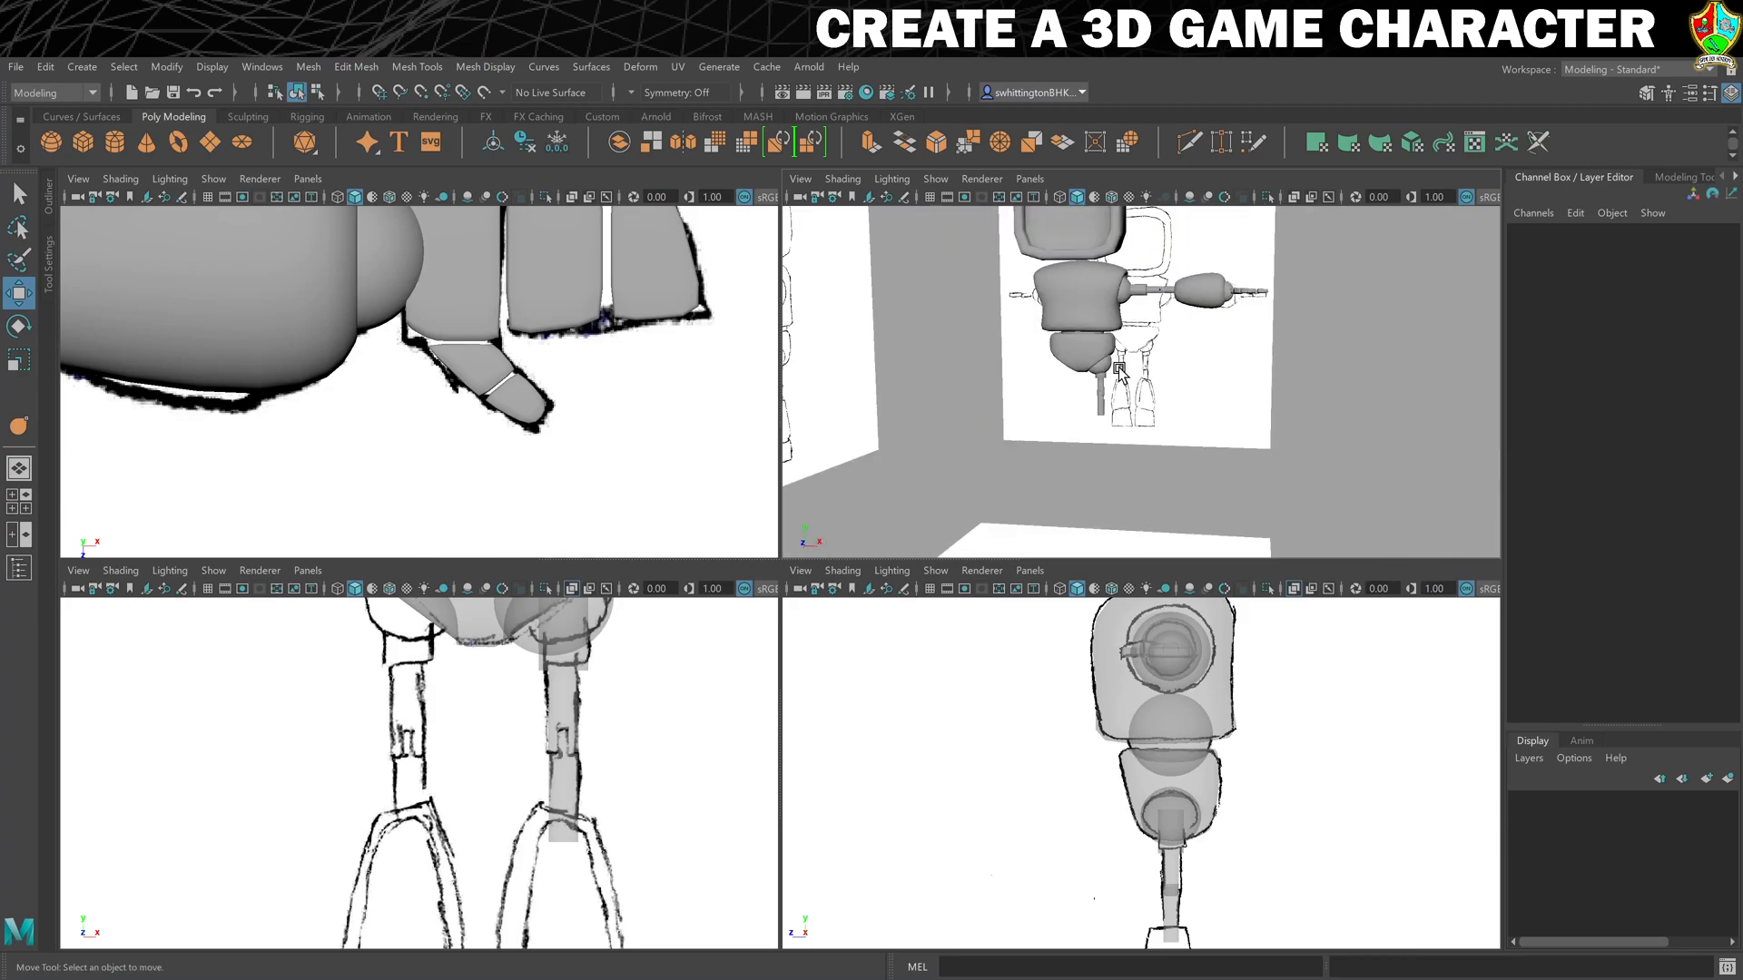
- Duplicate the rounded forearm piece L_LowerArm2 and place the copy beneath the lower leg, at about X 3.6, Y -67.0
left_click(1207, 288)
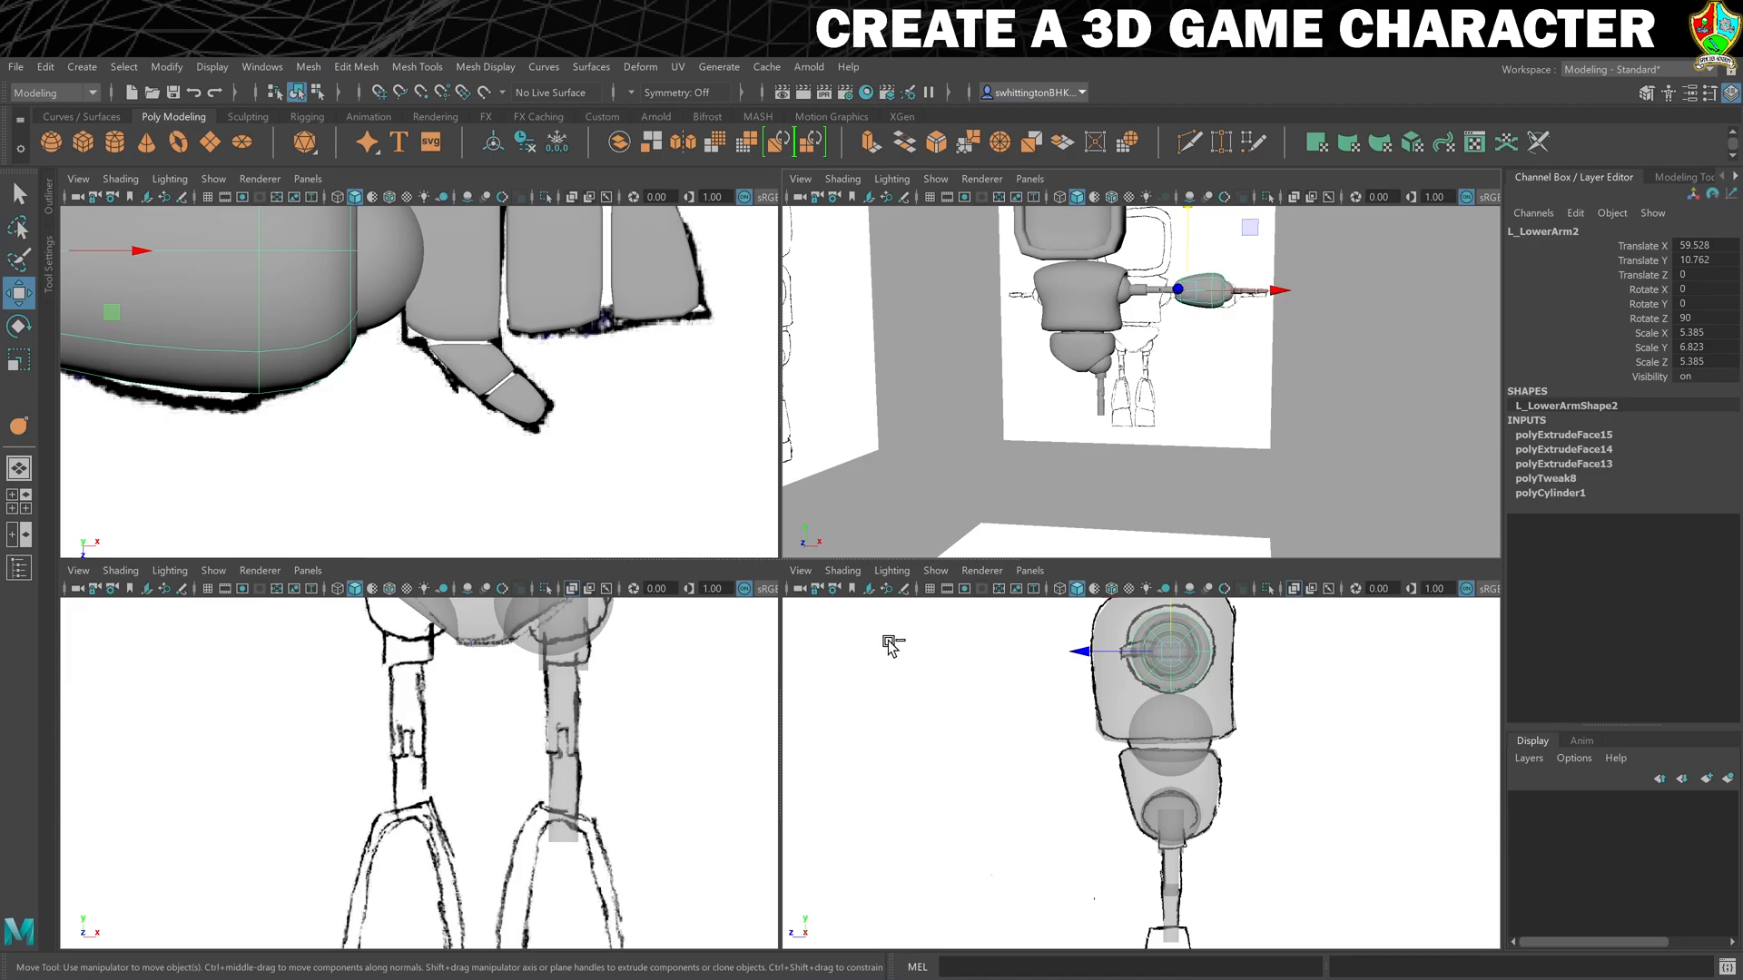
key("ctrl+d")
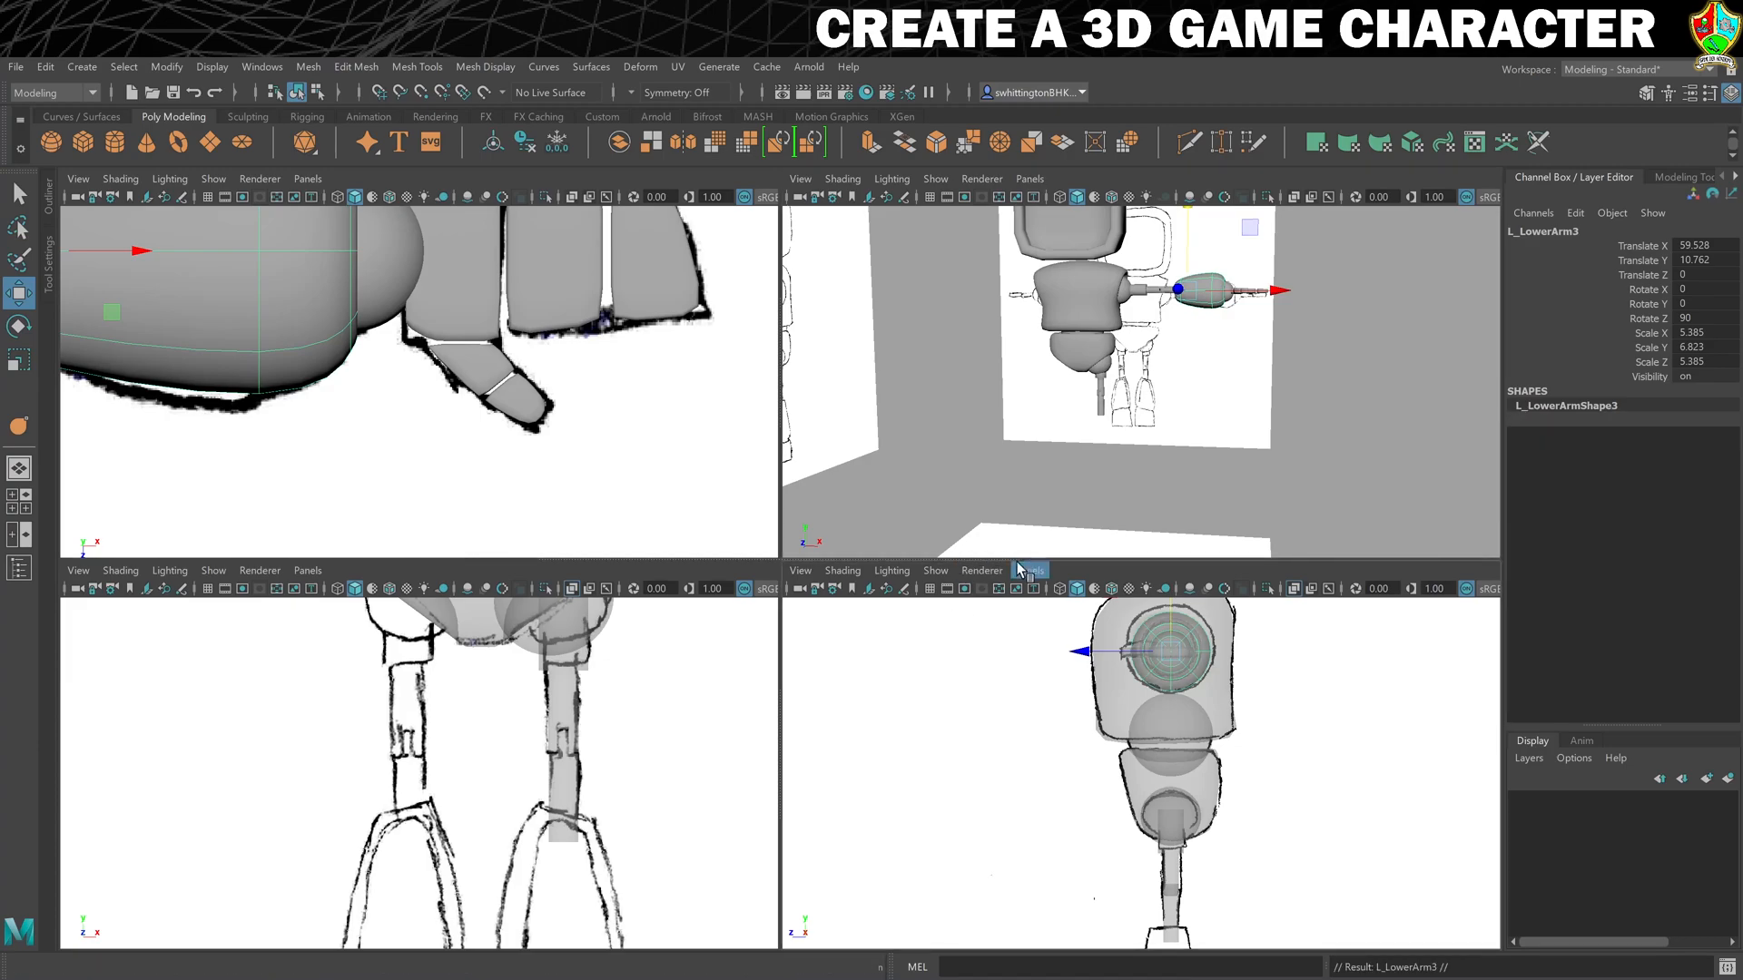
left_click_drag(1248, 239, 1160, 369)
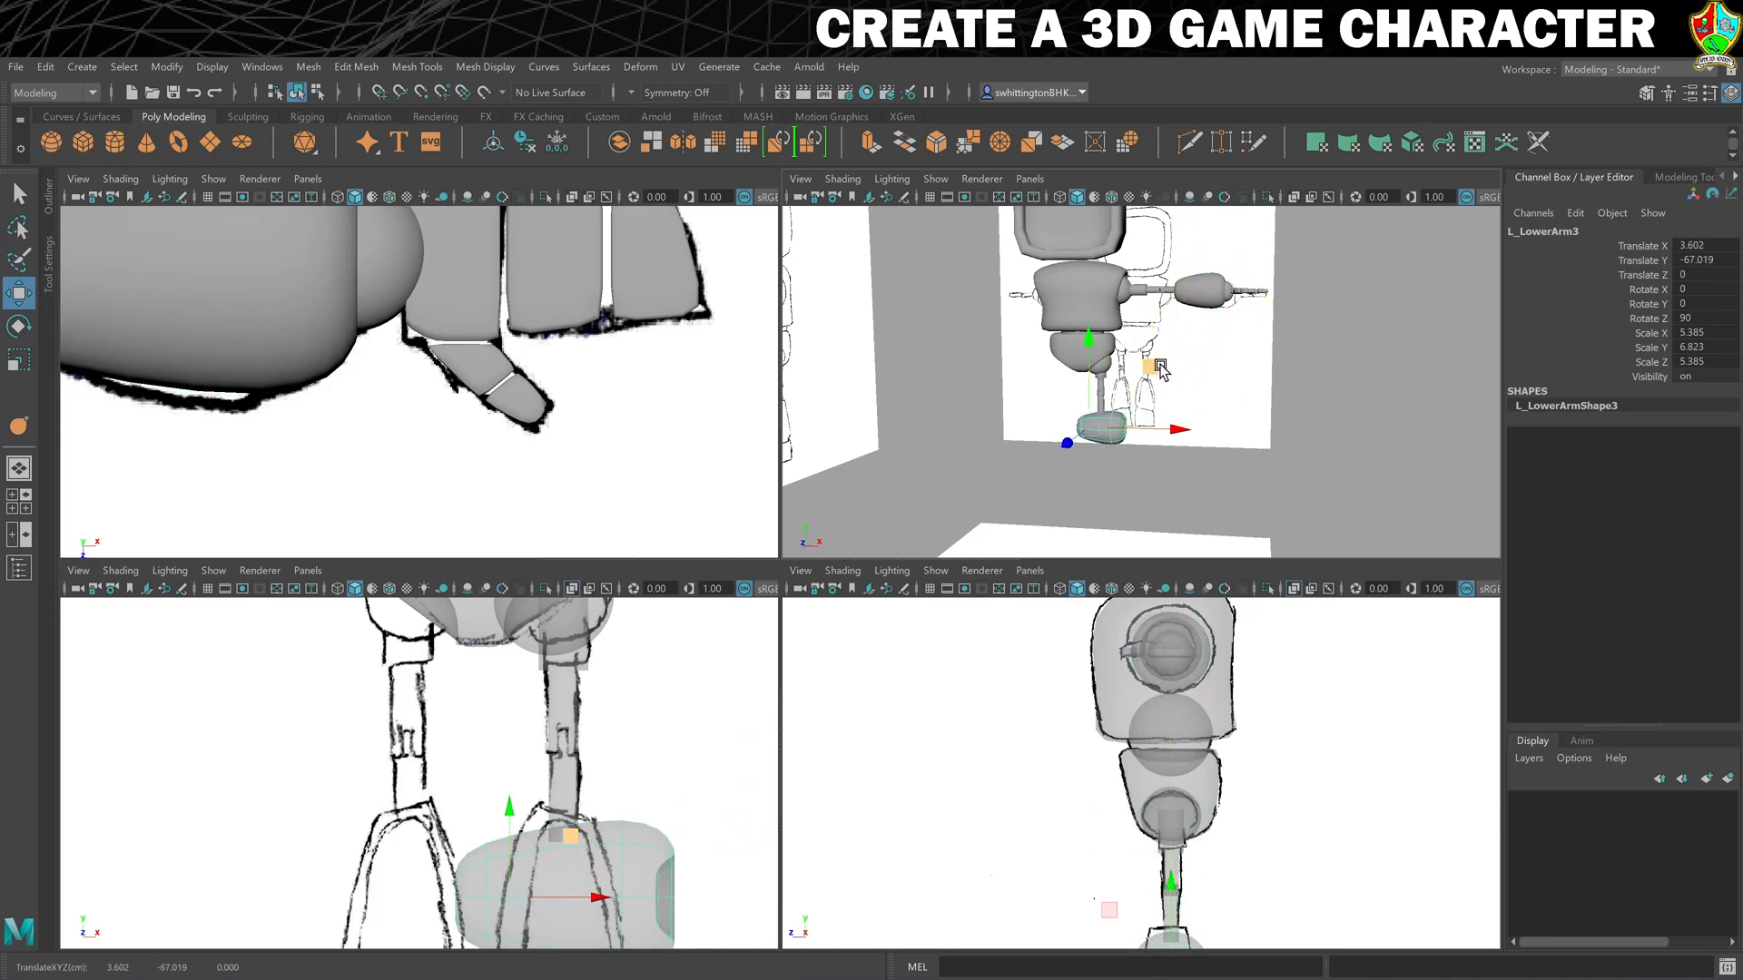
- Rotate the forearm copy upright to 0 degrees on Z and rename it L_LowerLeg2
key("e")
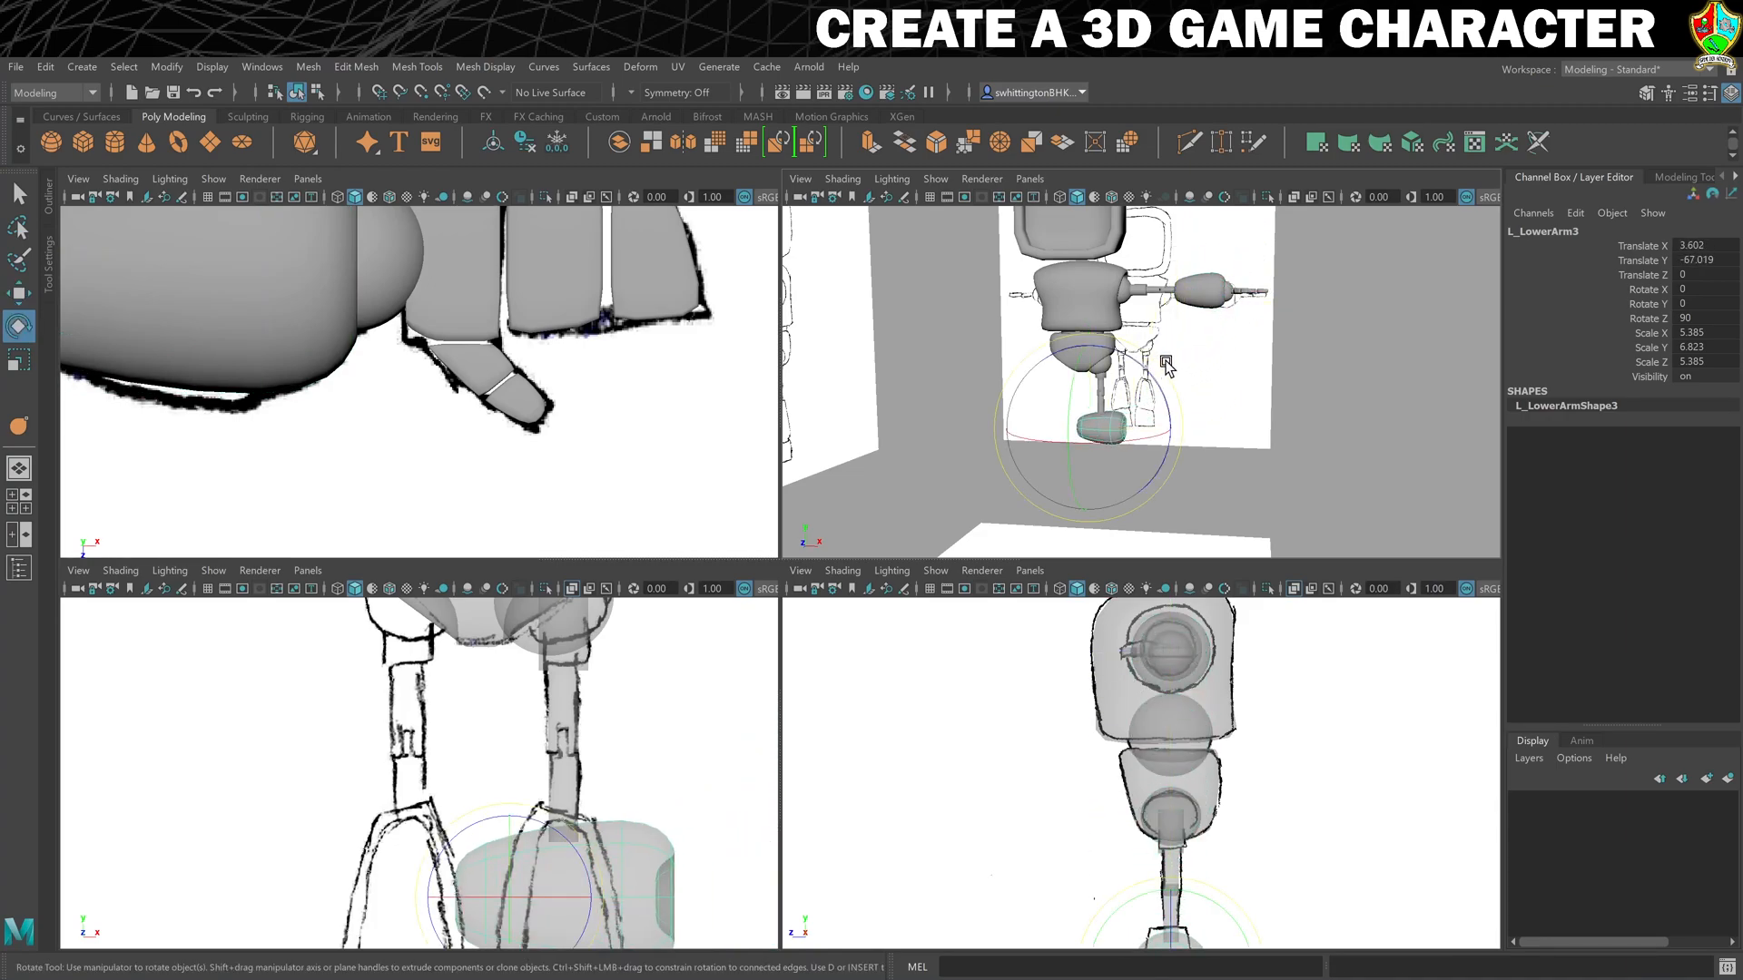
left_click_drag(1164, 369, 1193, 424)
double_click(1543, 232)
key("Right")
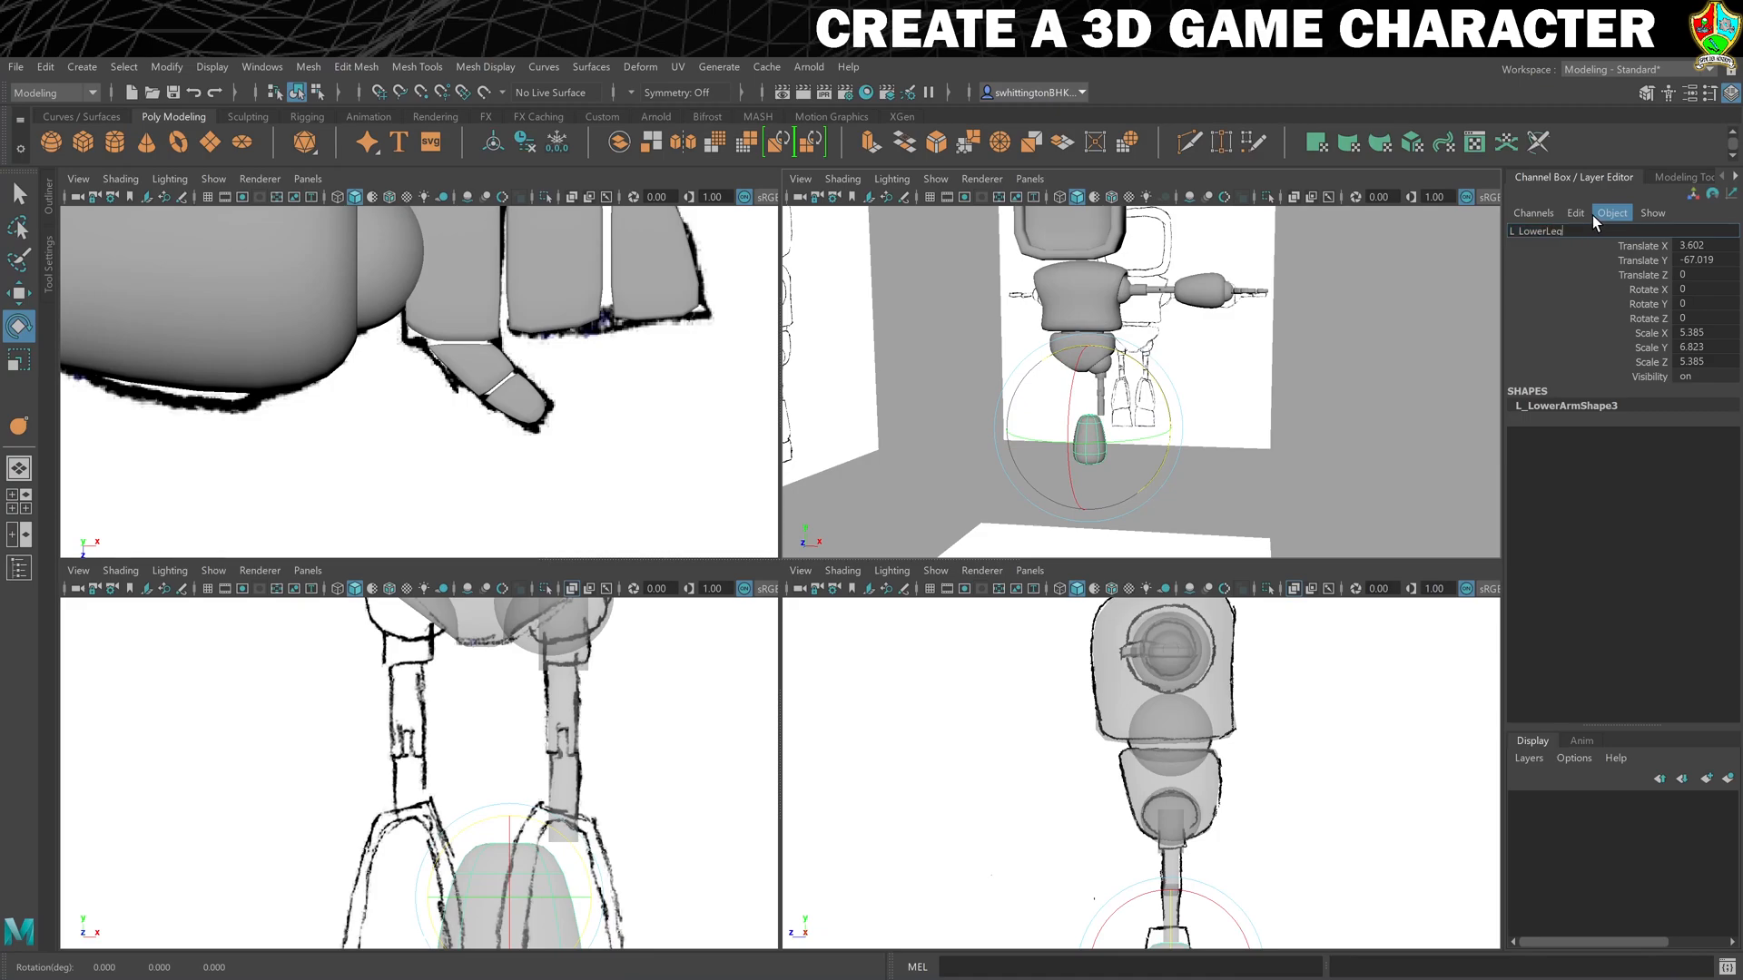
key("Return")
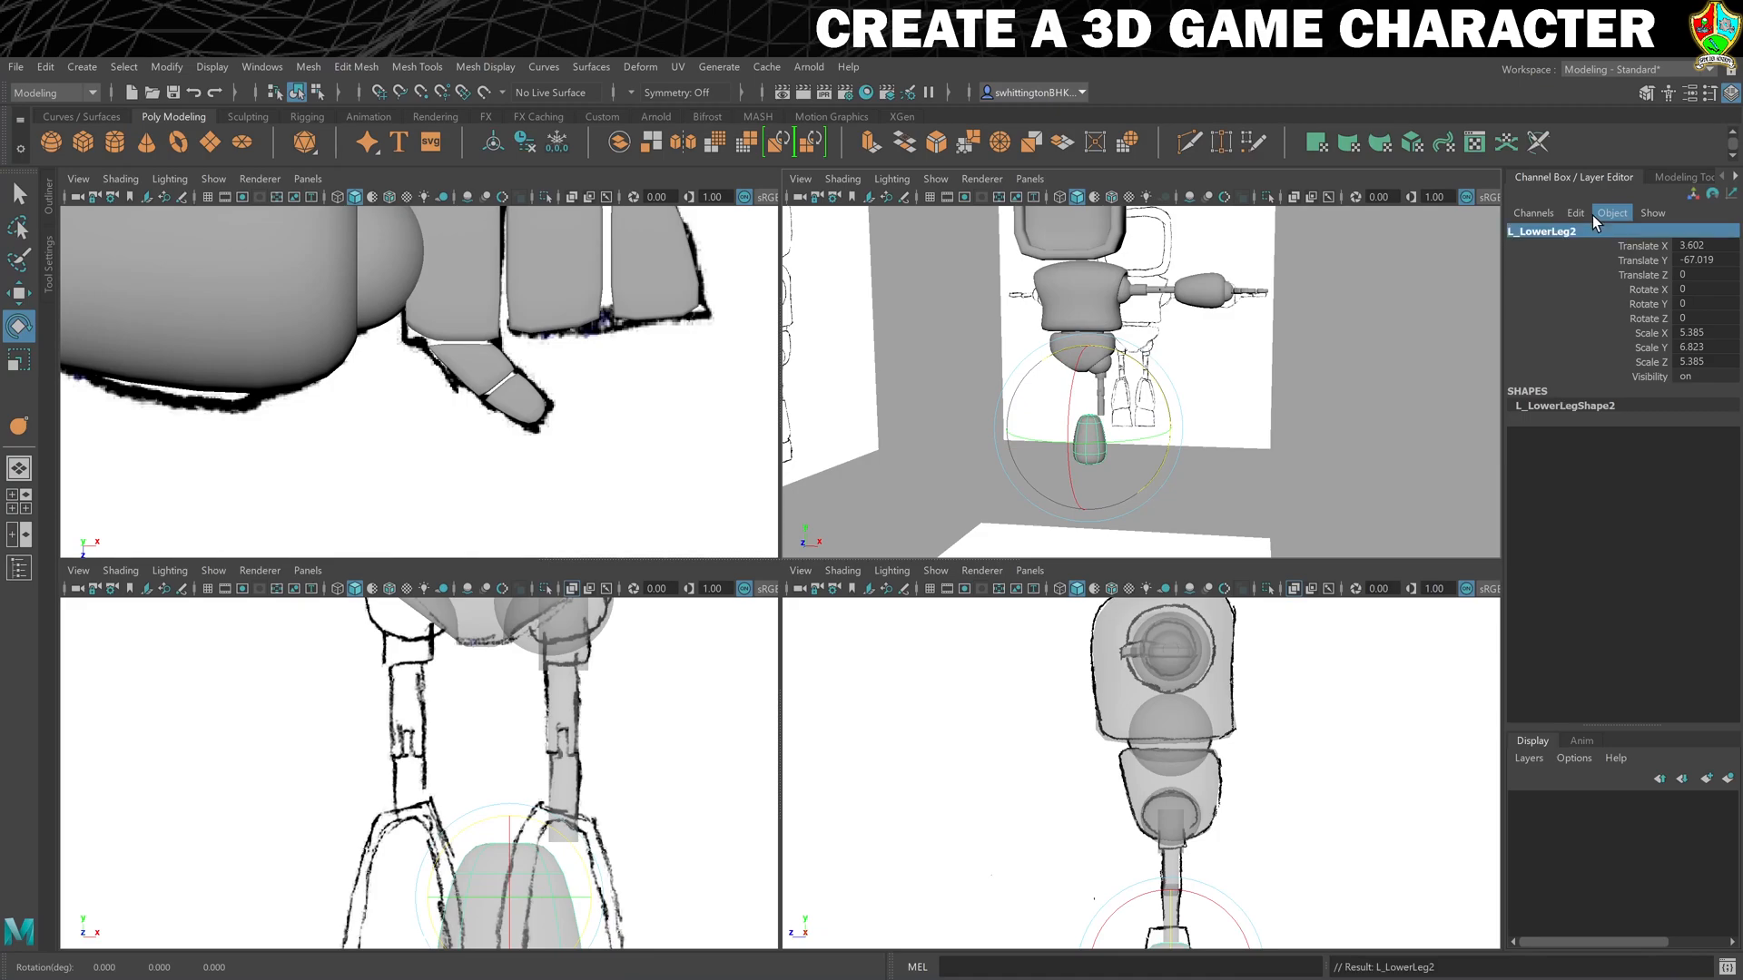
- Move L_LowerLeg2 over the left calf in the front reference sketch, to about X 10.0, Y -62.6
scroll(508, 816, "down", 3)
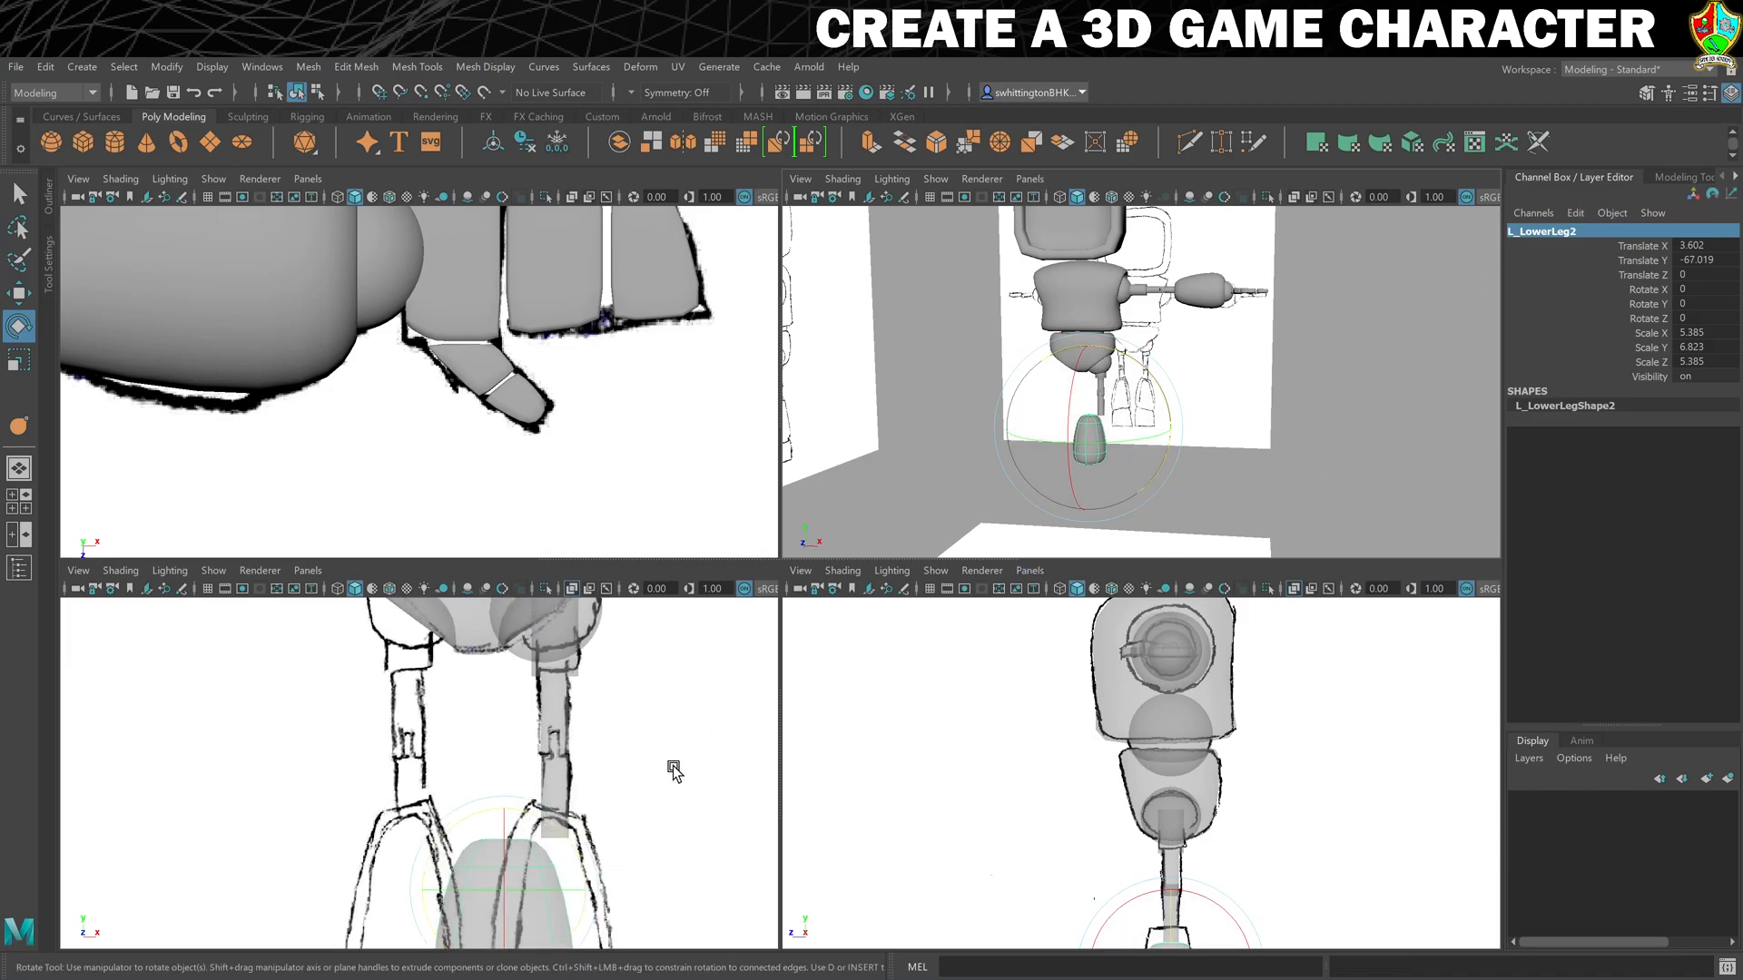
key("space")
scroll(842, 746, "down", 5)
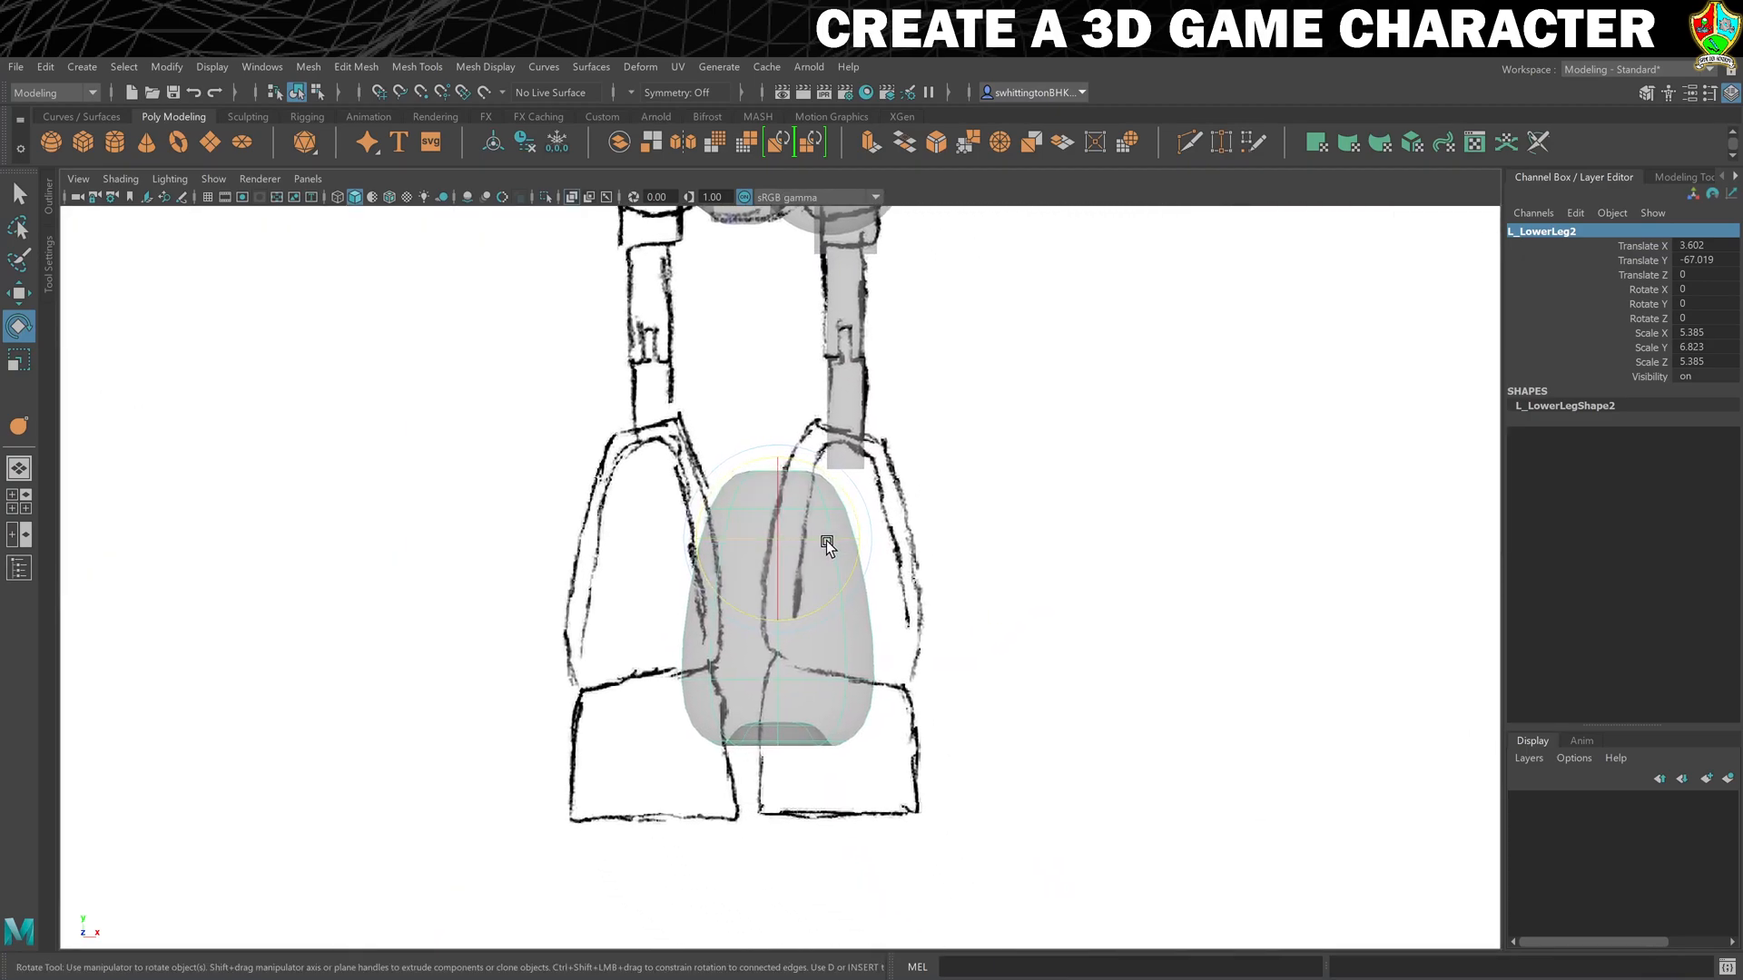
key("w")
left_click_drag(779, 539, 841, 495)
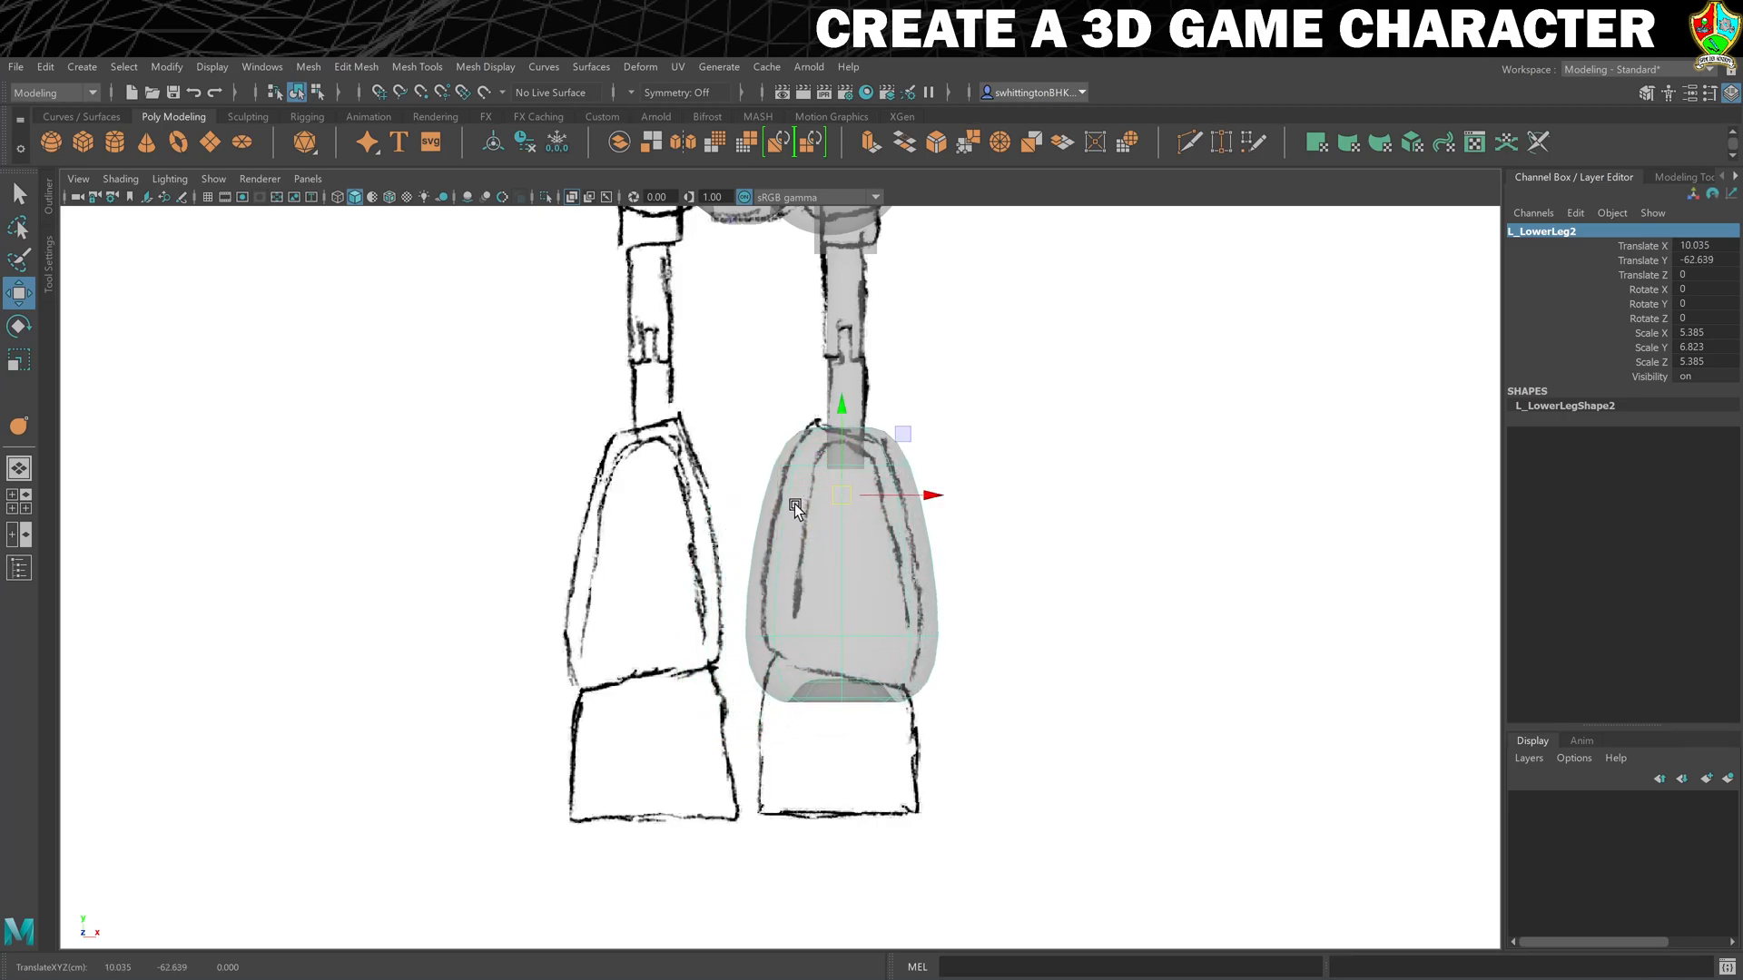
- Scale L_LowerLeg2 down to about 4.6 on X and Z, and stretch it to about 6.7 on Y
key("r")
left_click_drag(862, 499, 802, 490)
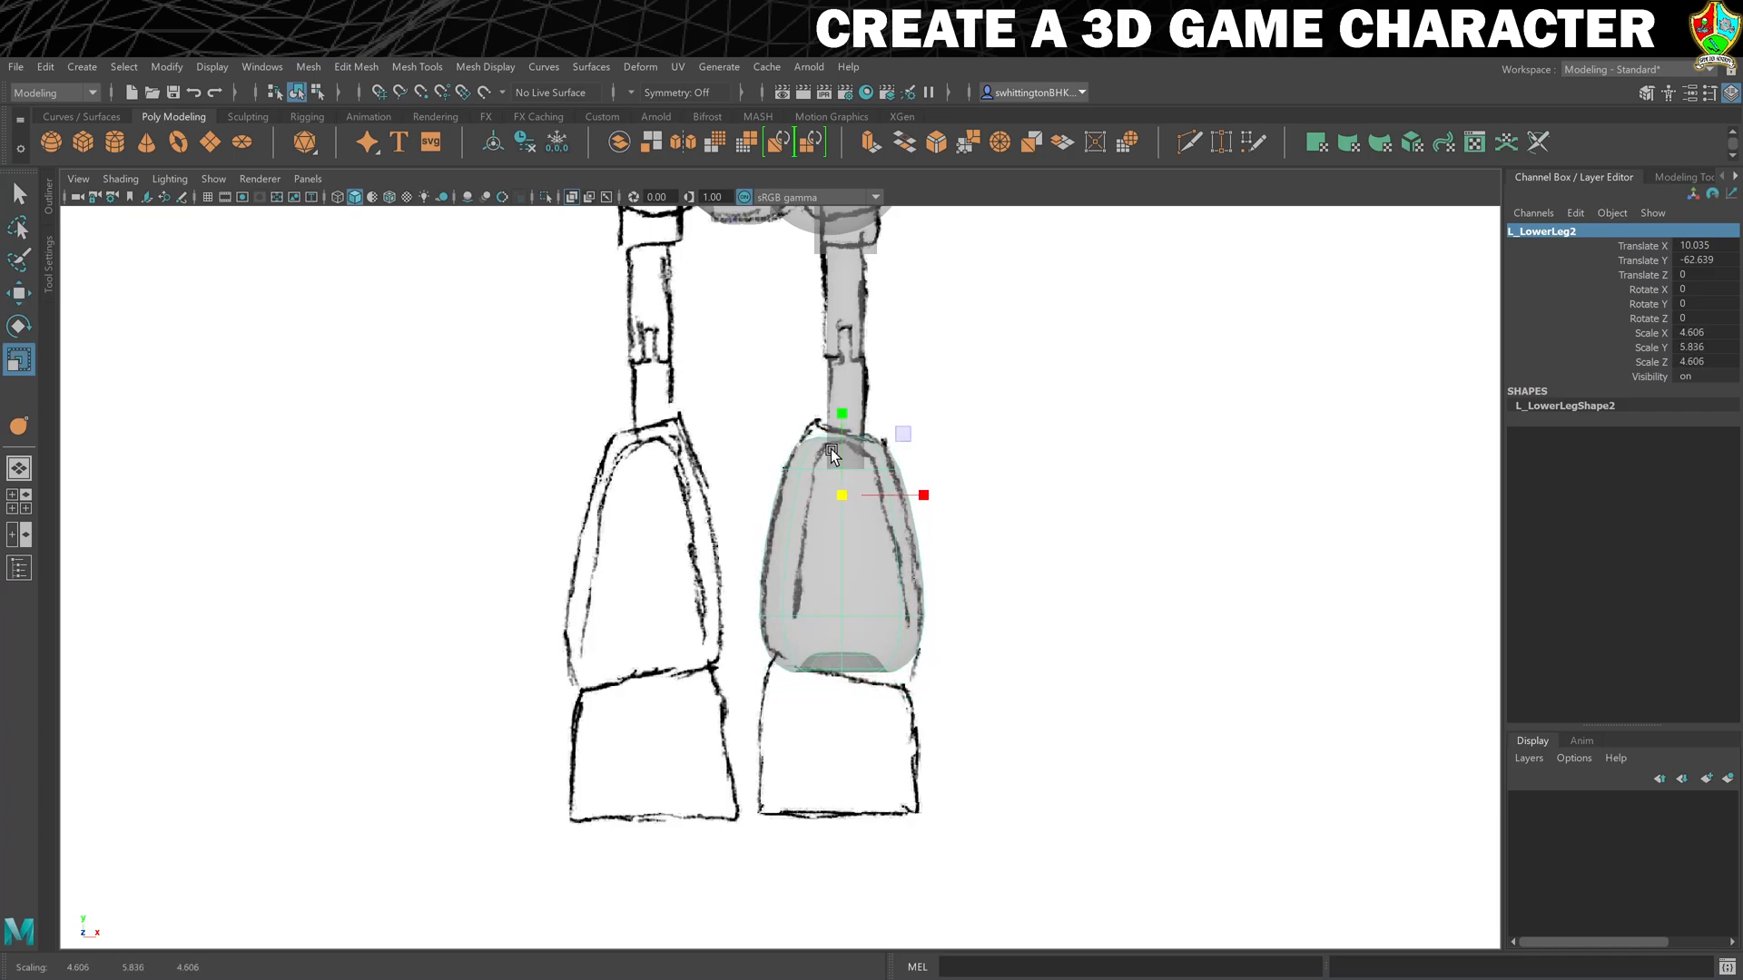
left_click_drag(837, 416, 837, 403)
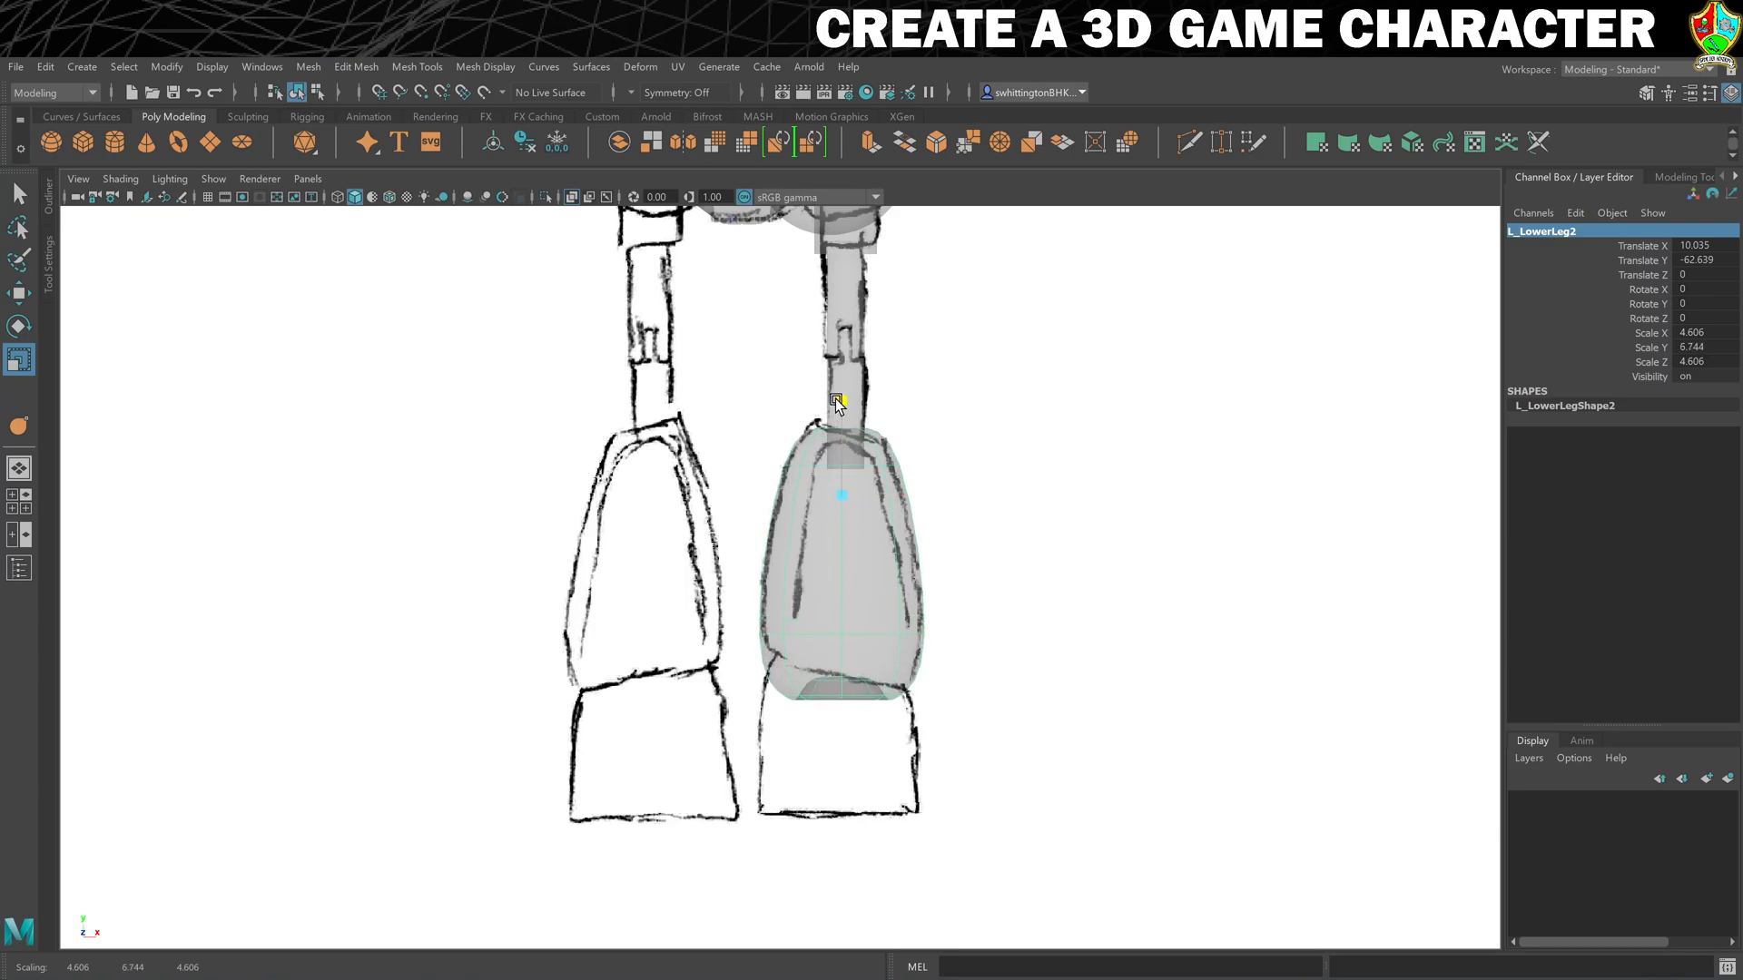
- Crease the top edge loop of L_LowerLeg2 to about 2
right_click_drag(809, 464, 809, 418)
left_click(824, 463)
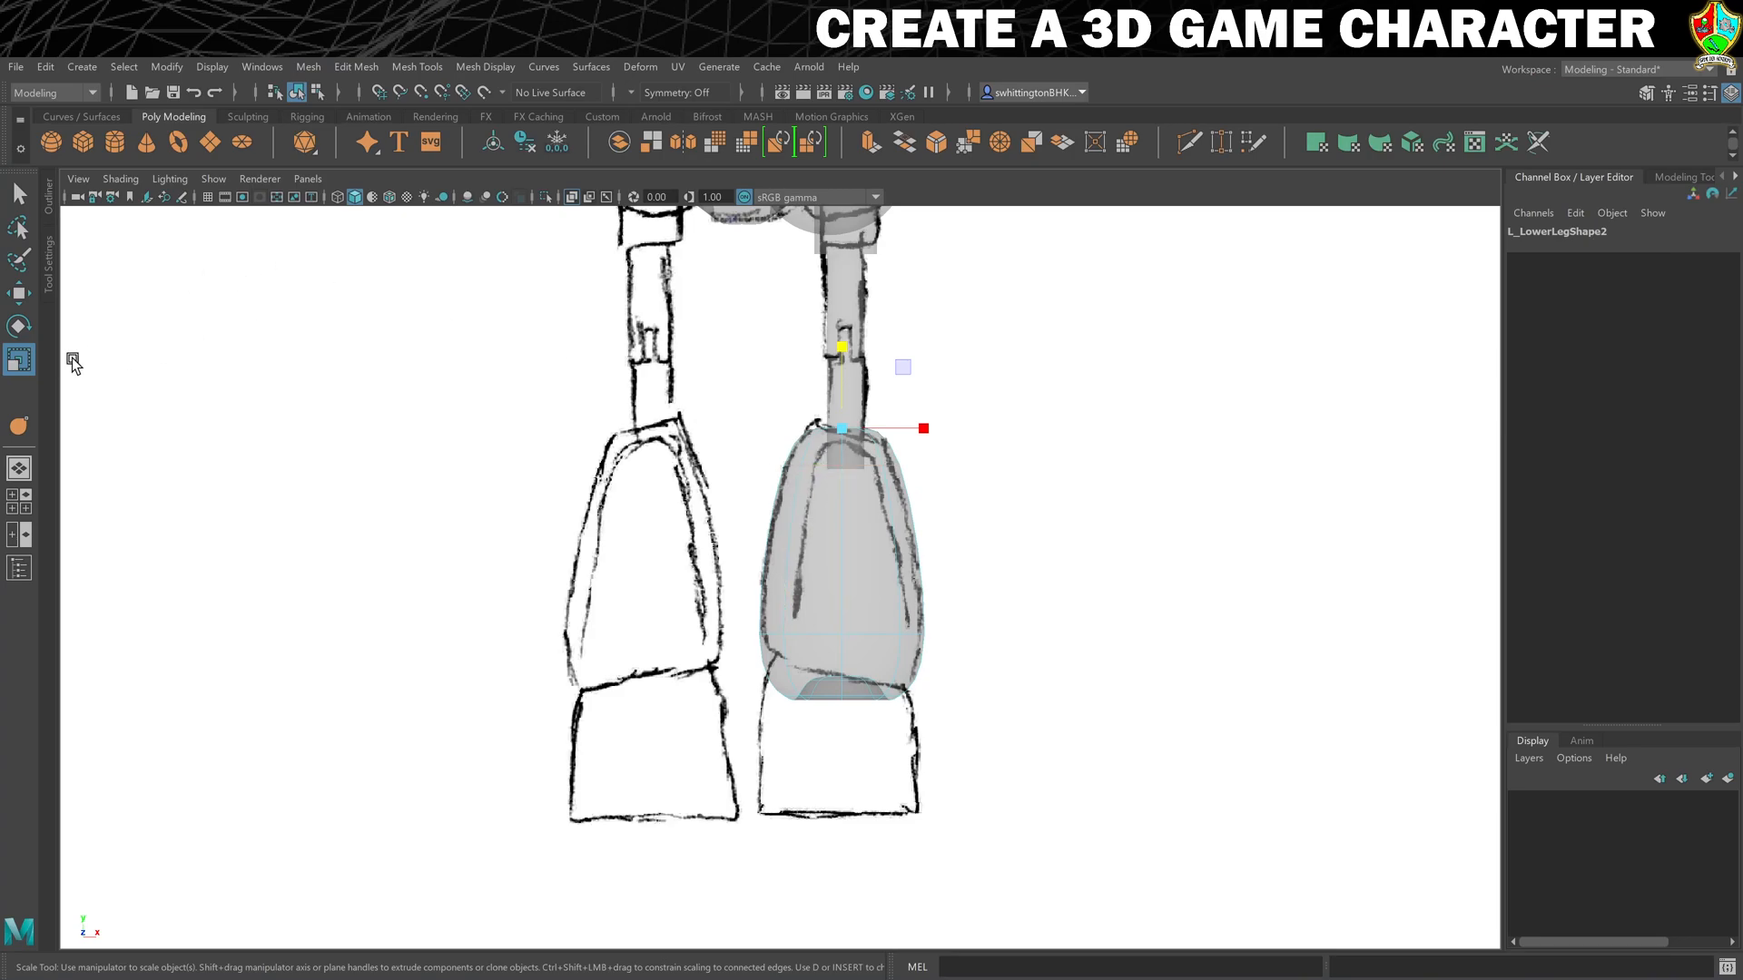
left_click(19, 426)
middle_click_drag(409, 439, 506, 414)
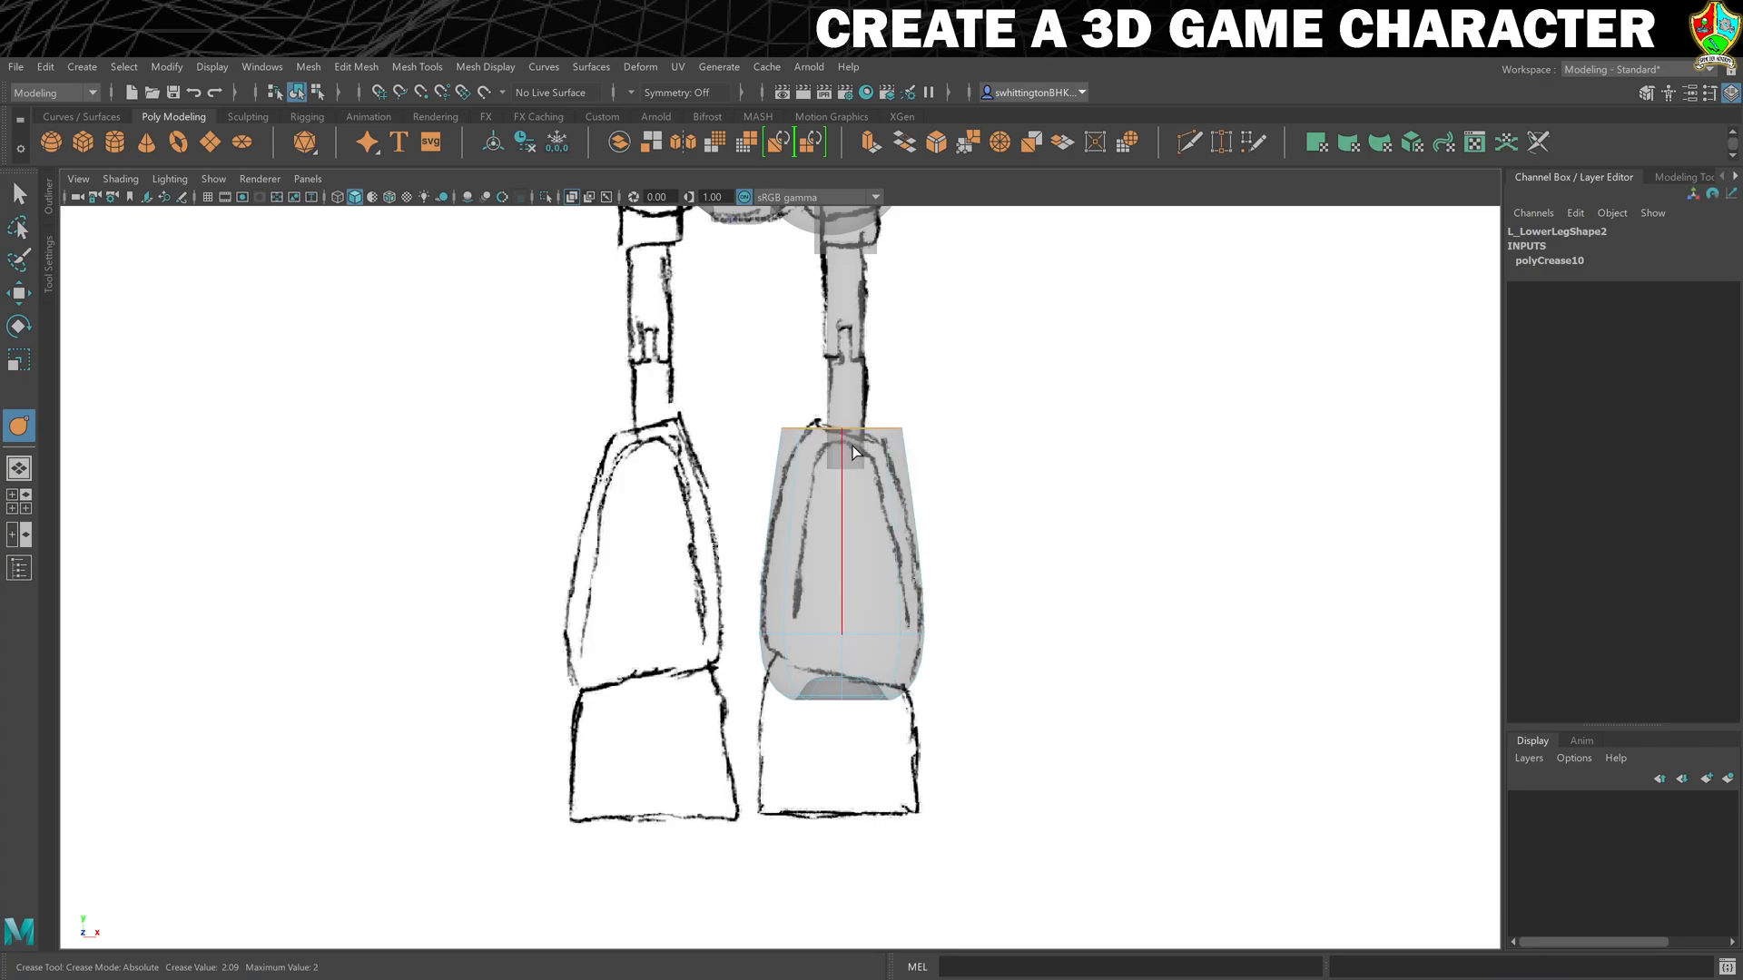
- Tilt, narrow and reposition the top vertices of L_LowerLeg2 to match the slanted upper edge of the sketched calf
right_click(828, 436)
left_click(737, 437)
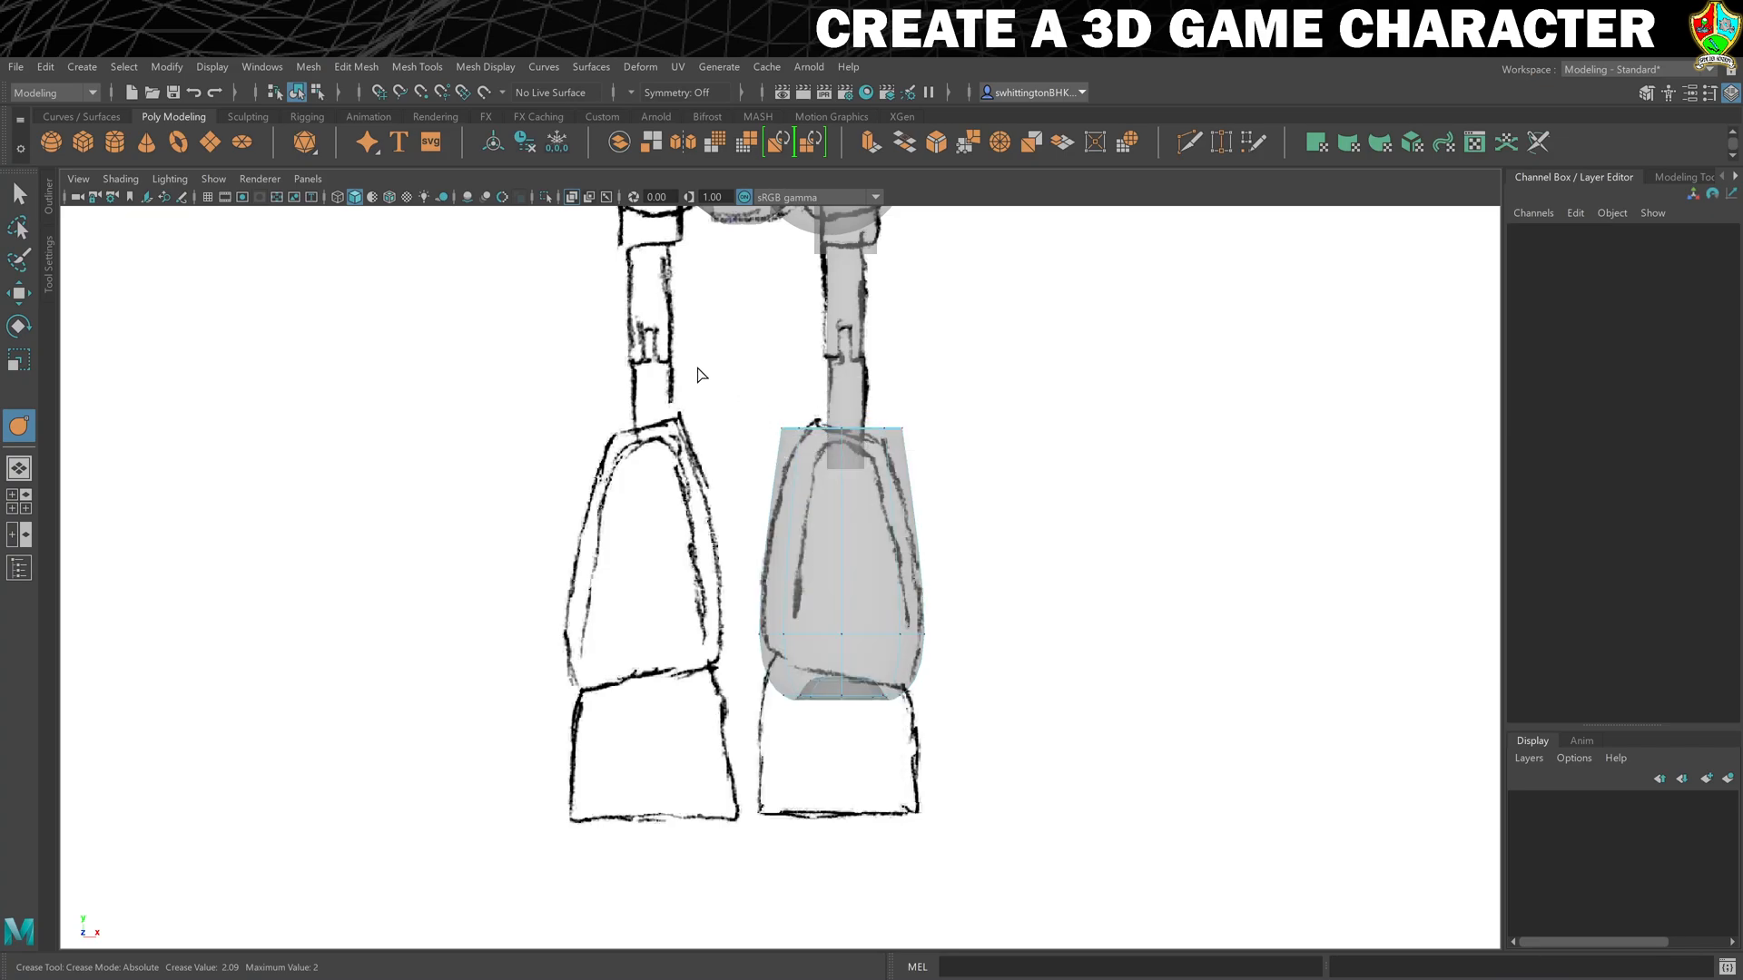
key("e")
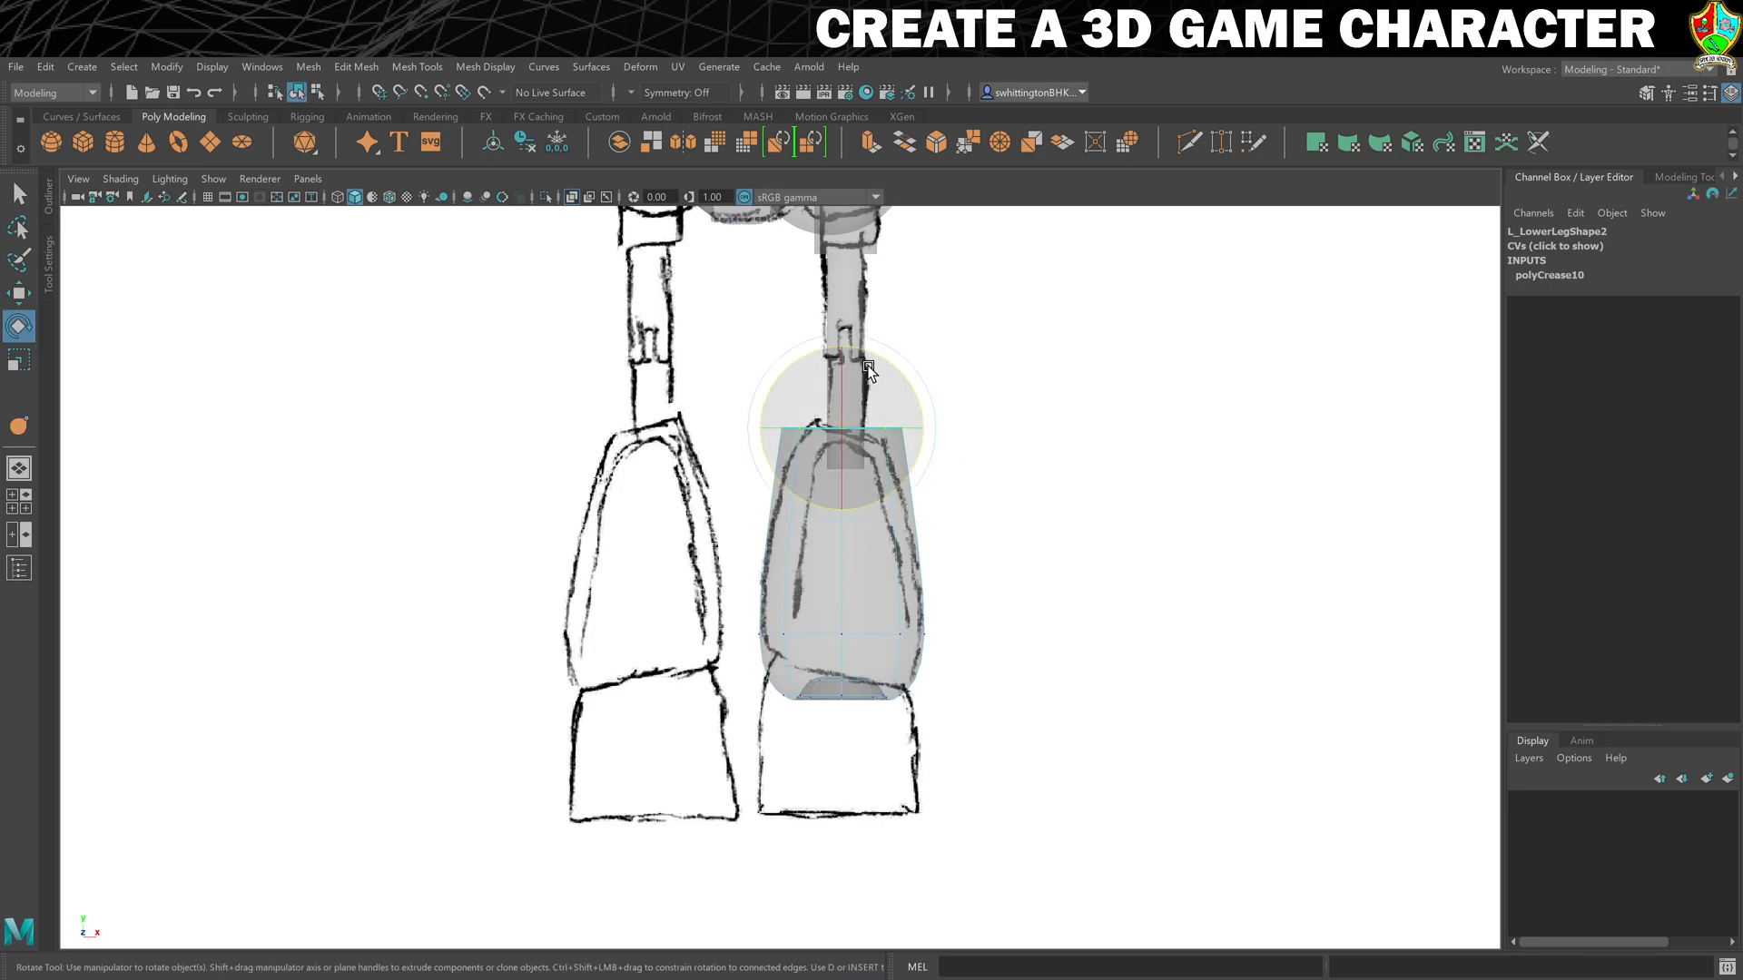
left_click_drag(887, 350, 913, 380)
key("r")
left_click_drag(842, 428, 813, 430)
key("w")
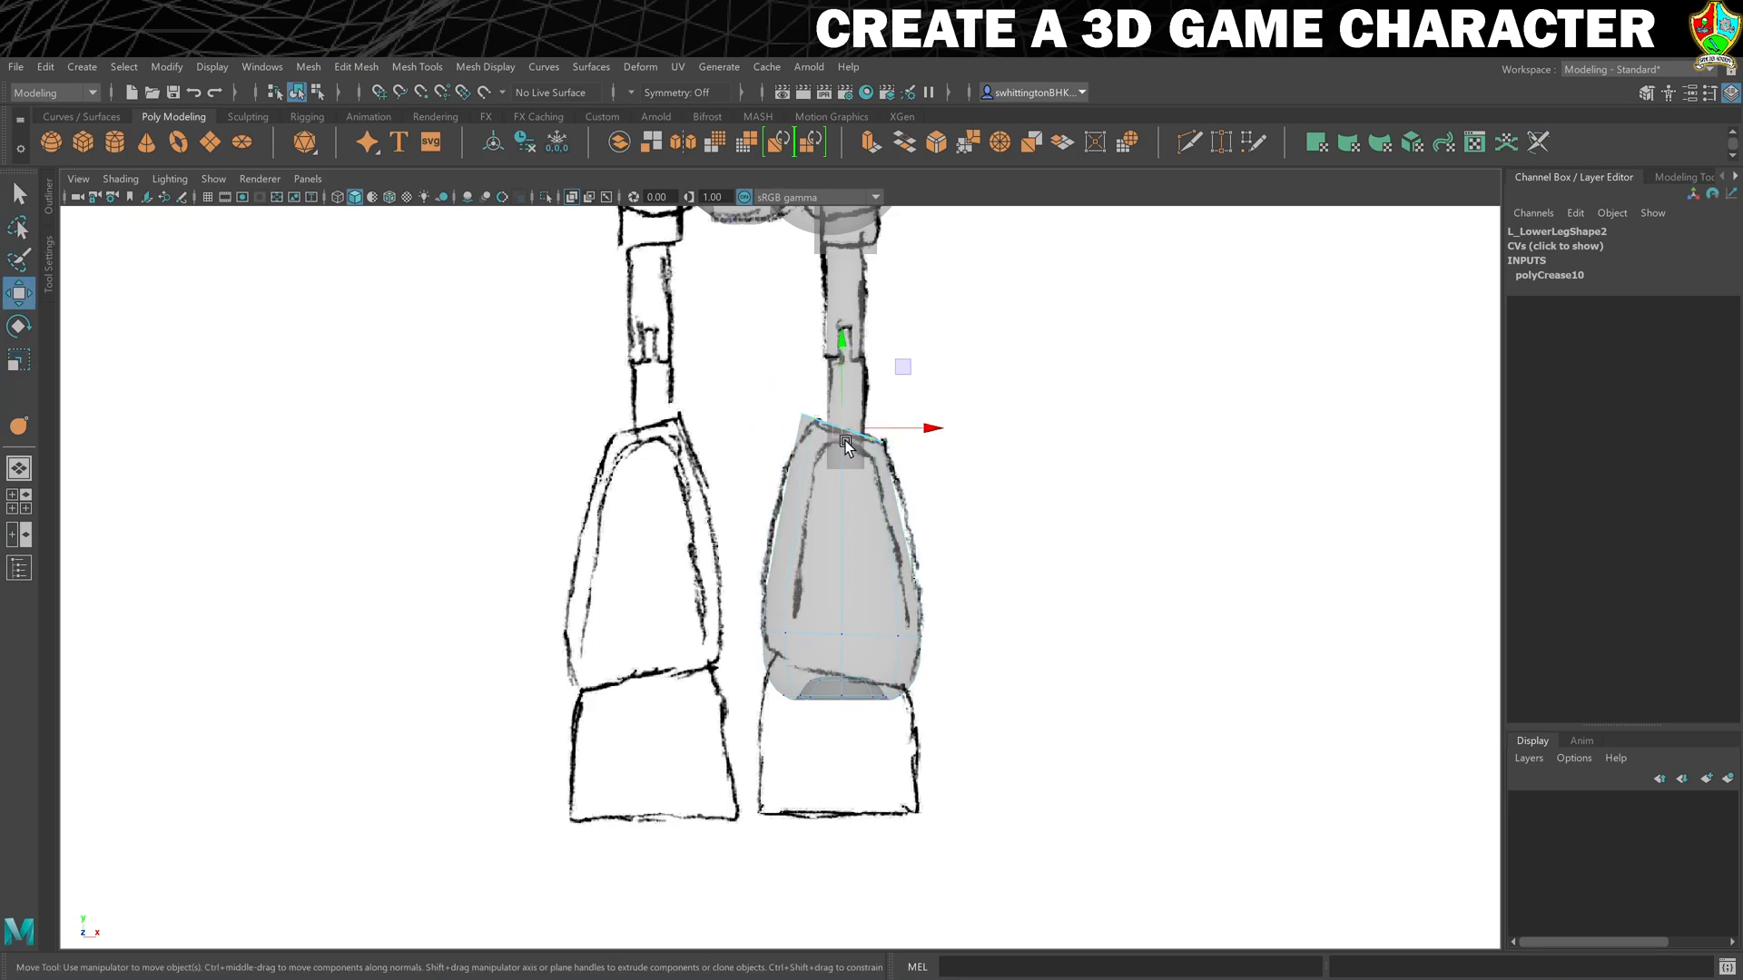
left_click_drag(899, 367, 905, 370)
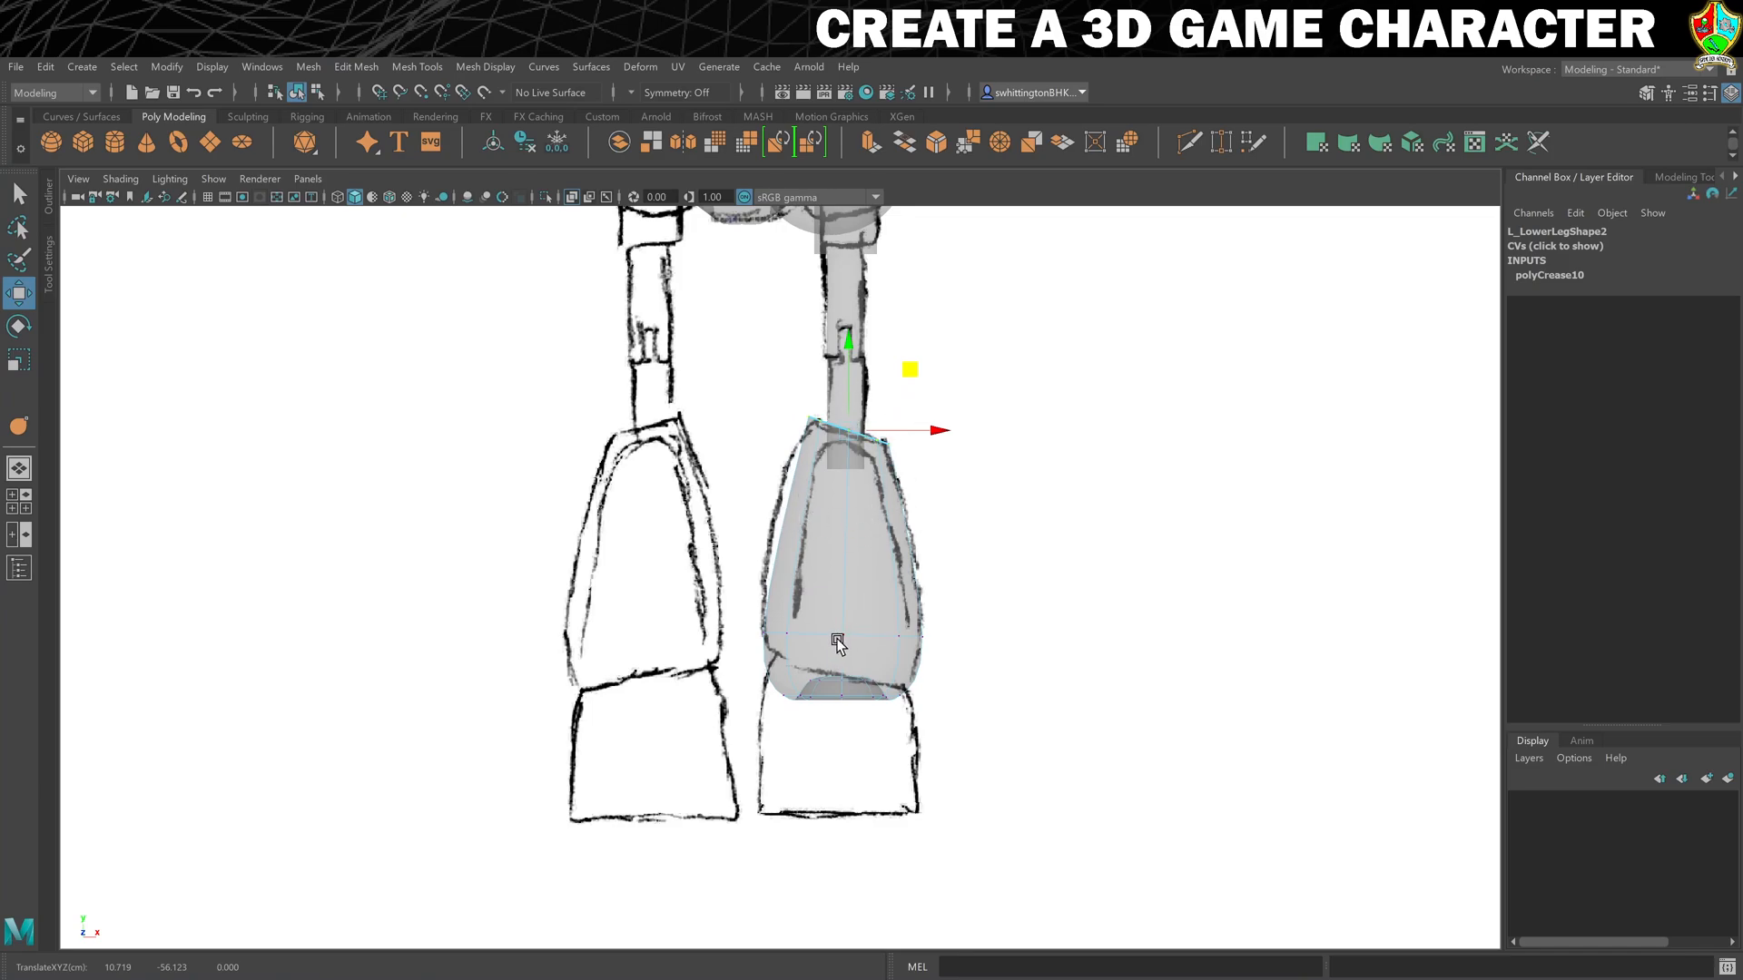
- Raise the middle edge loop of L_LowerLeg2 to about Y -72.7 to follow the sketched calf outline
right_click_drag(869, 634, 862, 458)
double_click(868, 636)
left_click_drag(837, 575, 829, 507)
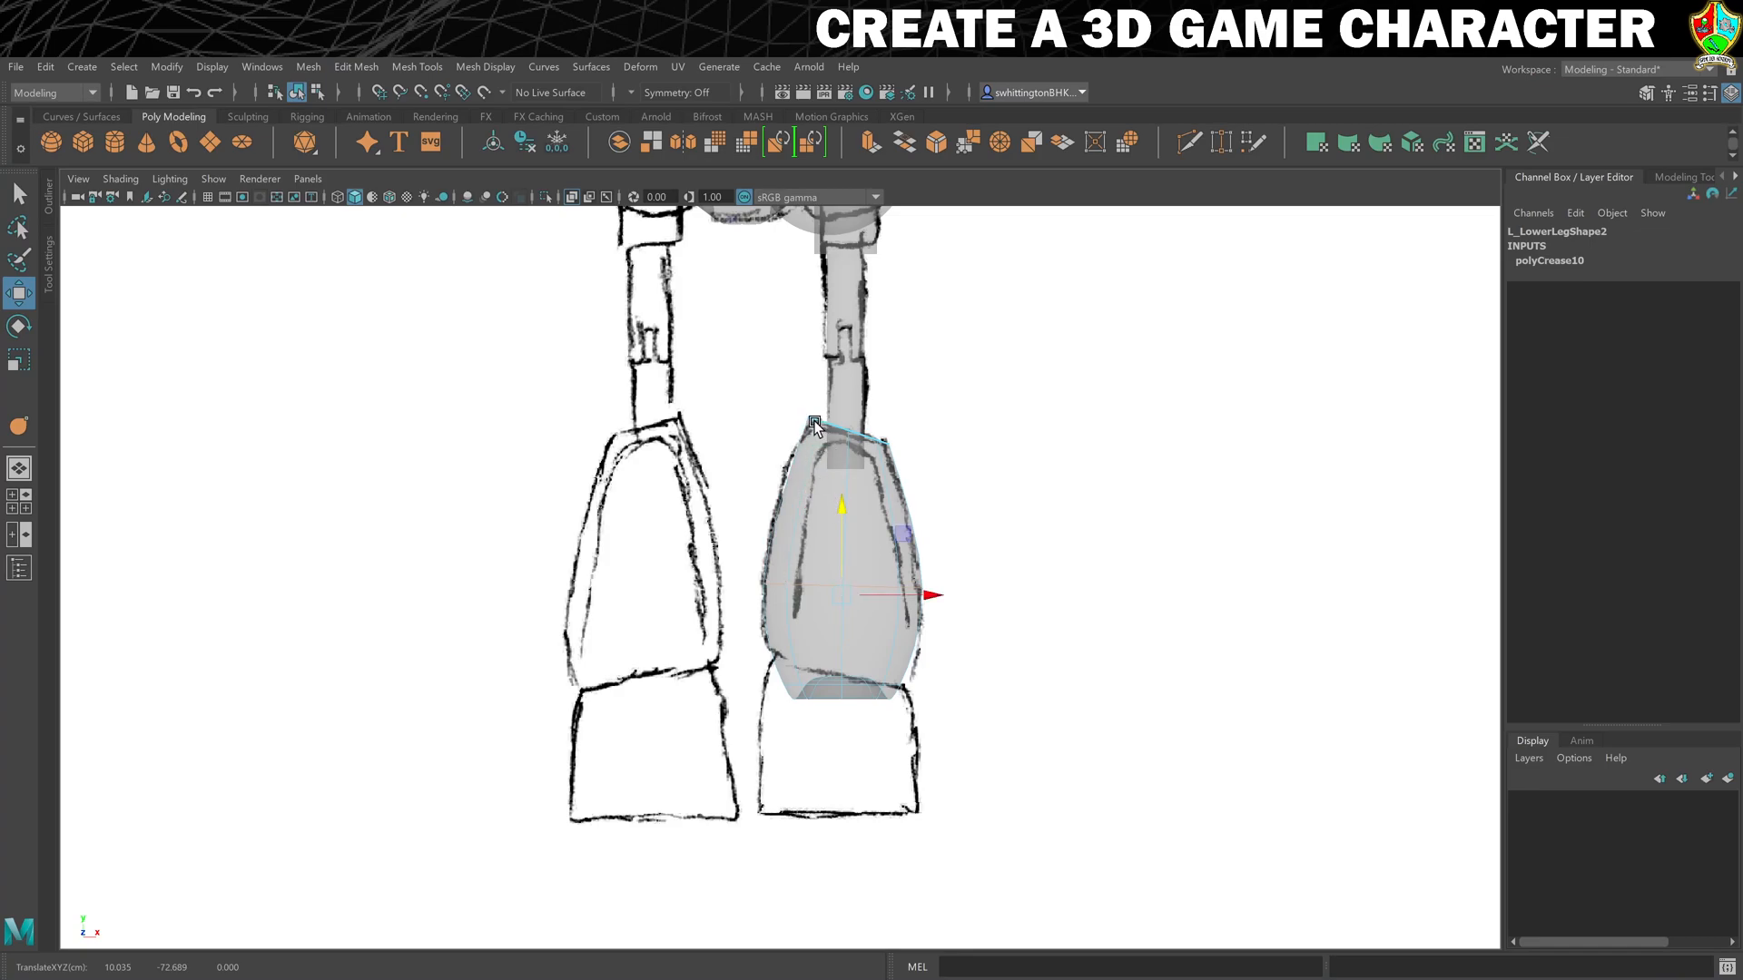
- Rotate the bottom vertices of L_LowerLeg2 to the sketched slant and enlarge them uniformly by about 1.19
right_click_drag(815, 677, 713, 504)
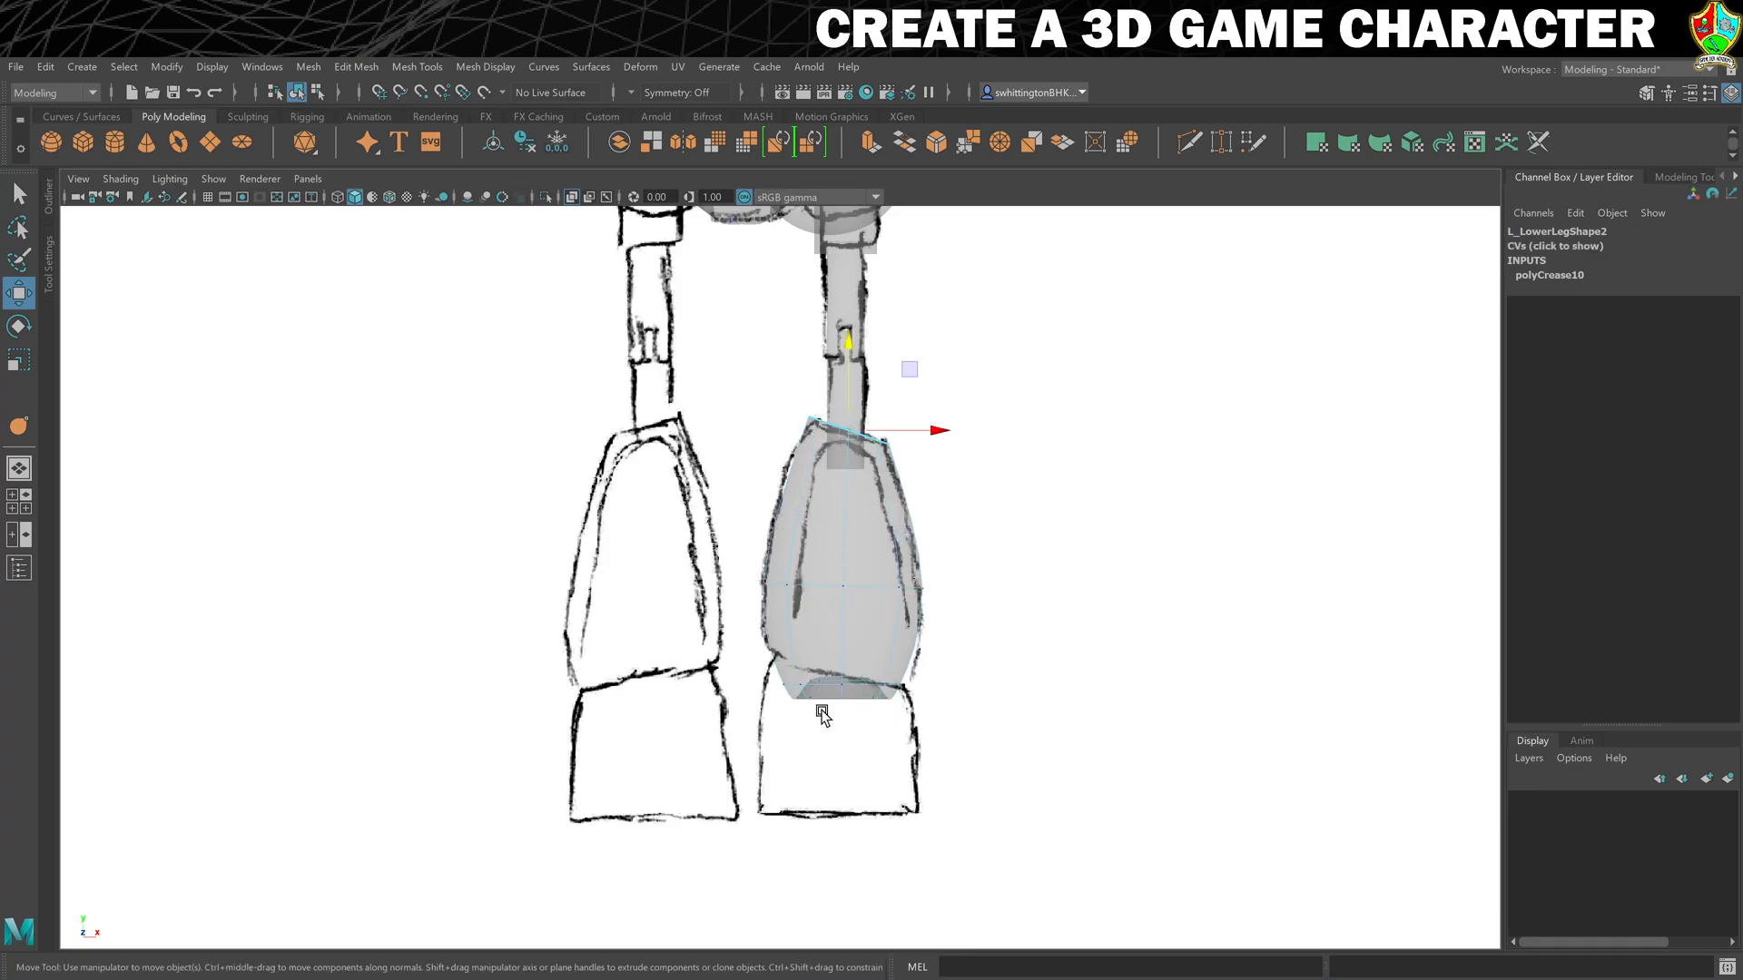
left_click_drag(949, 740, 947, 738)
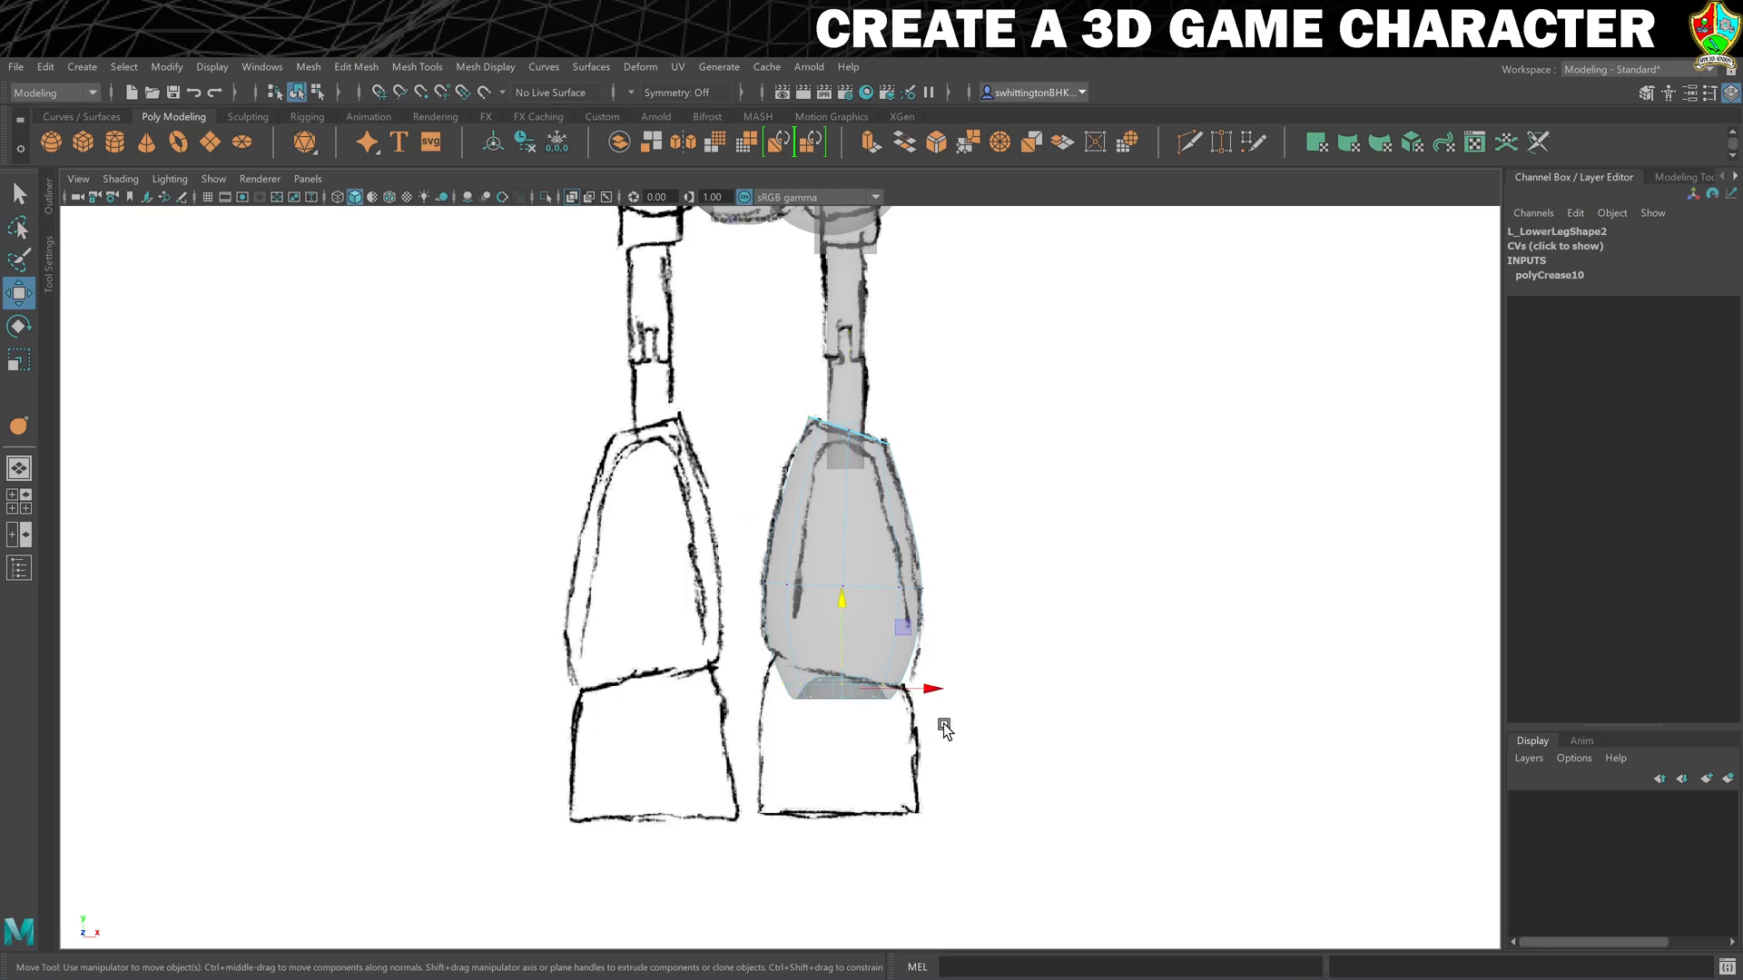
key("e")
left_click_drag(885, 605, 903, 636)
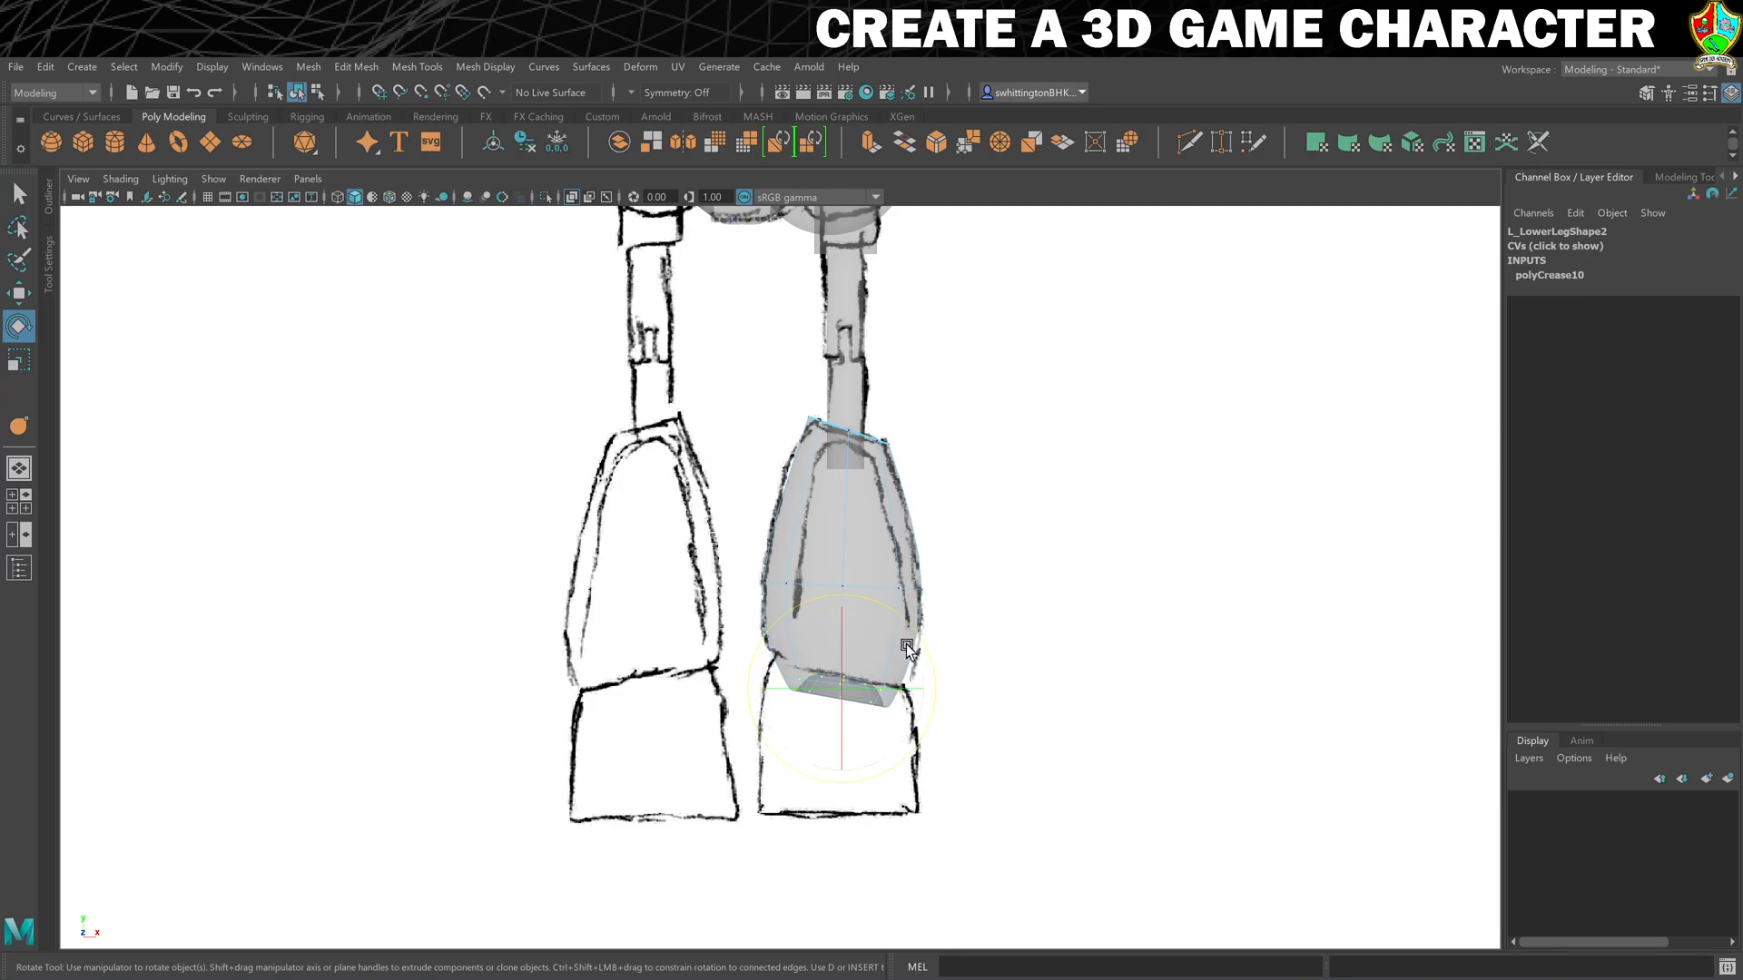
key("r")
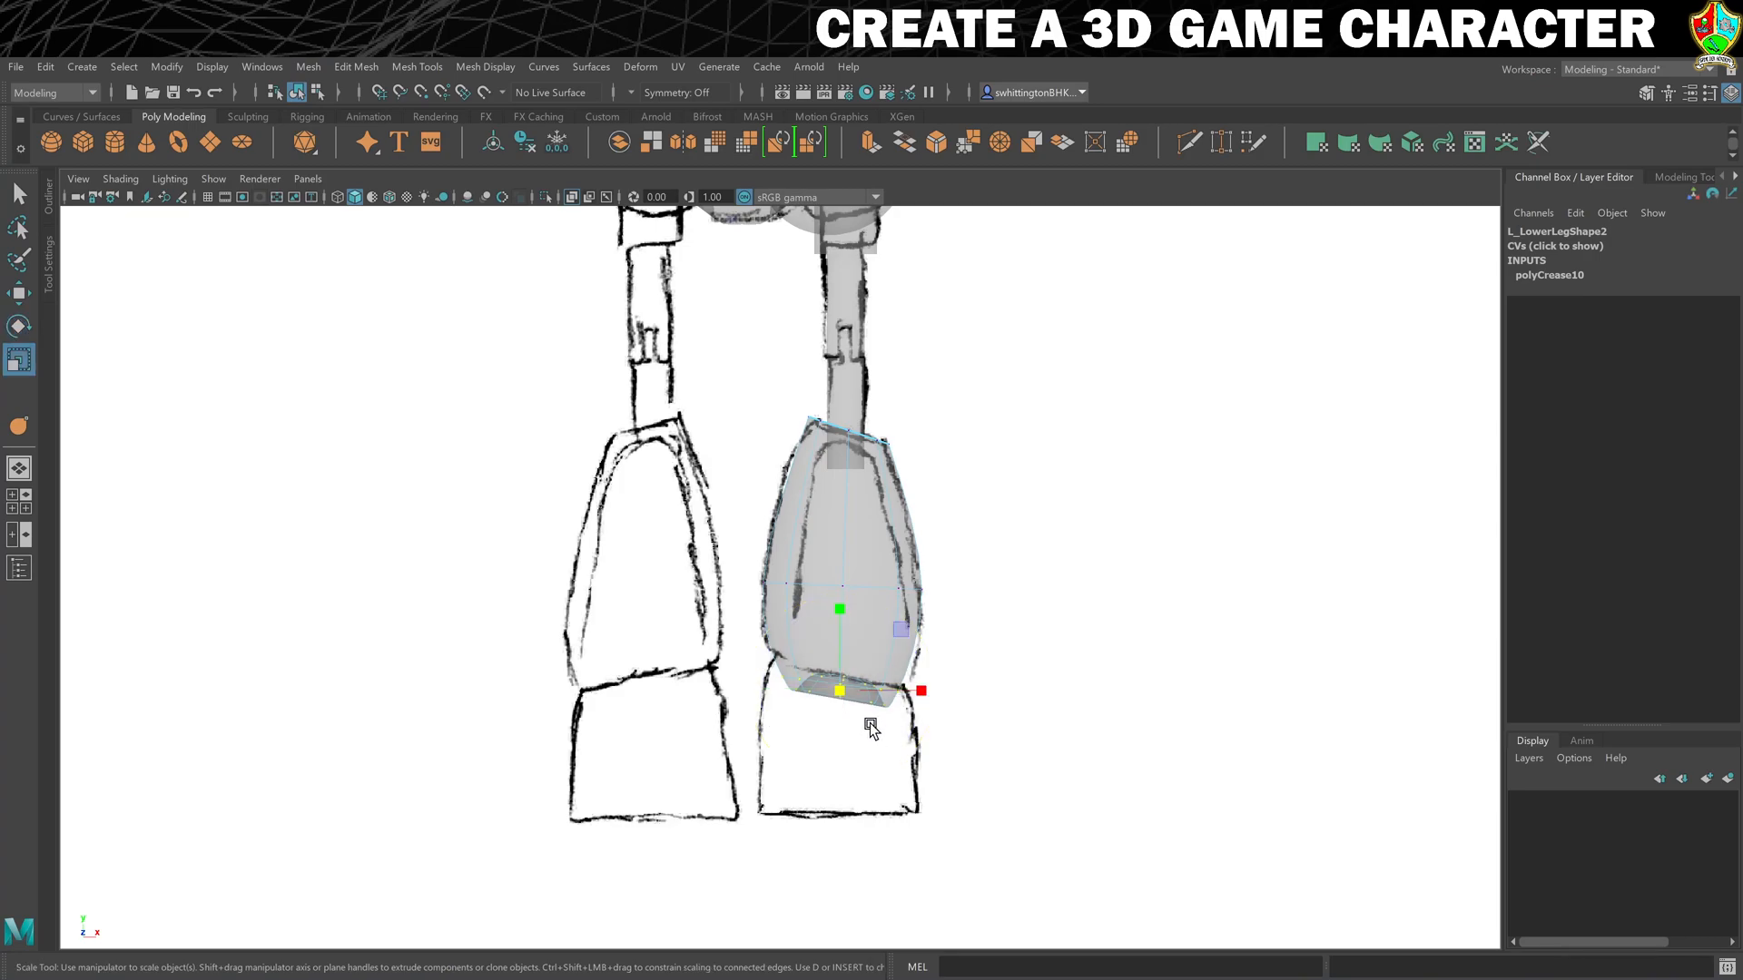
left_click_drag(840, 692, 857, 692)
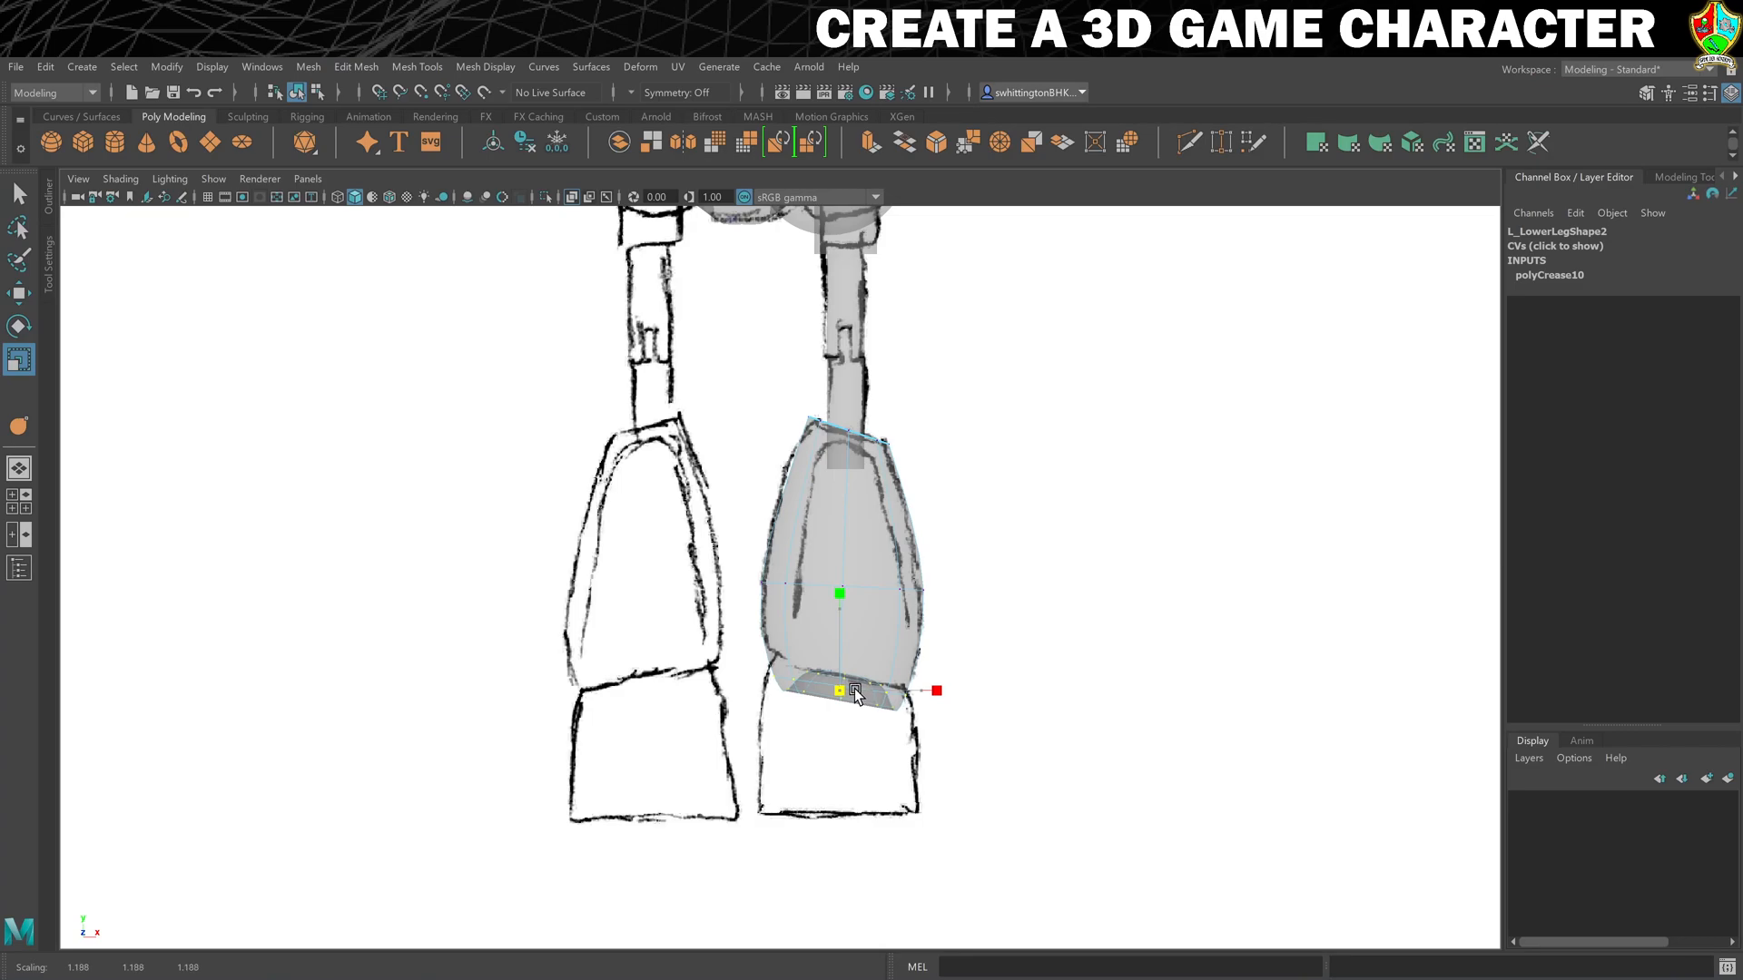
left_click_drag(856, 694, 857, 692)
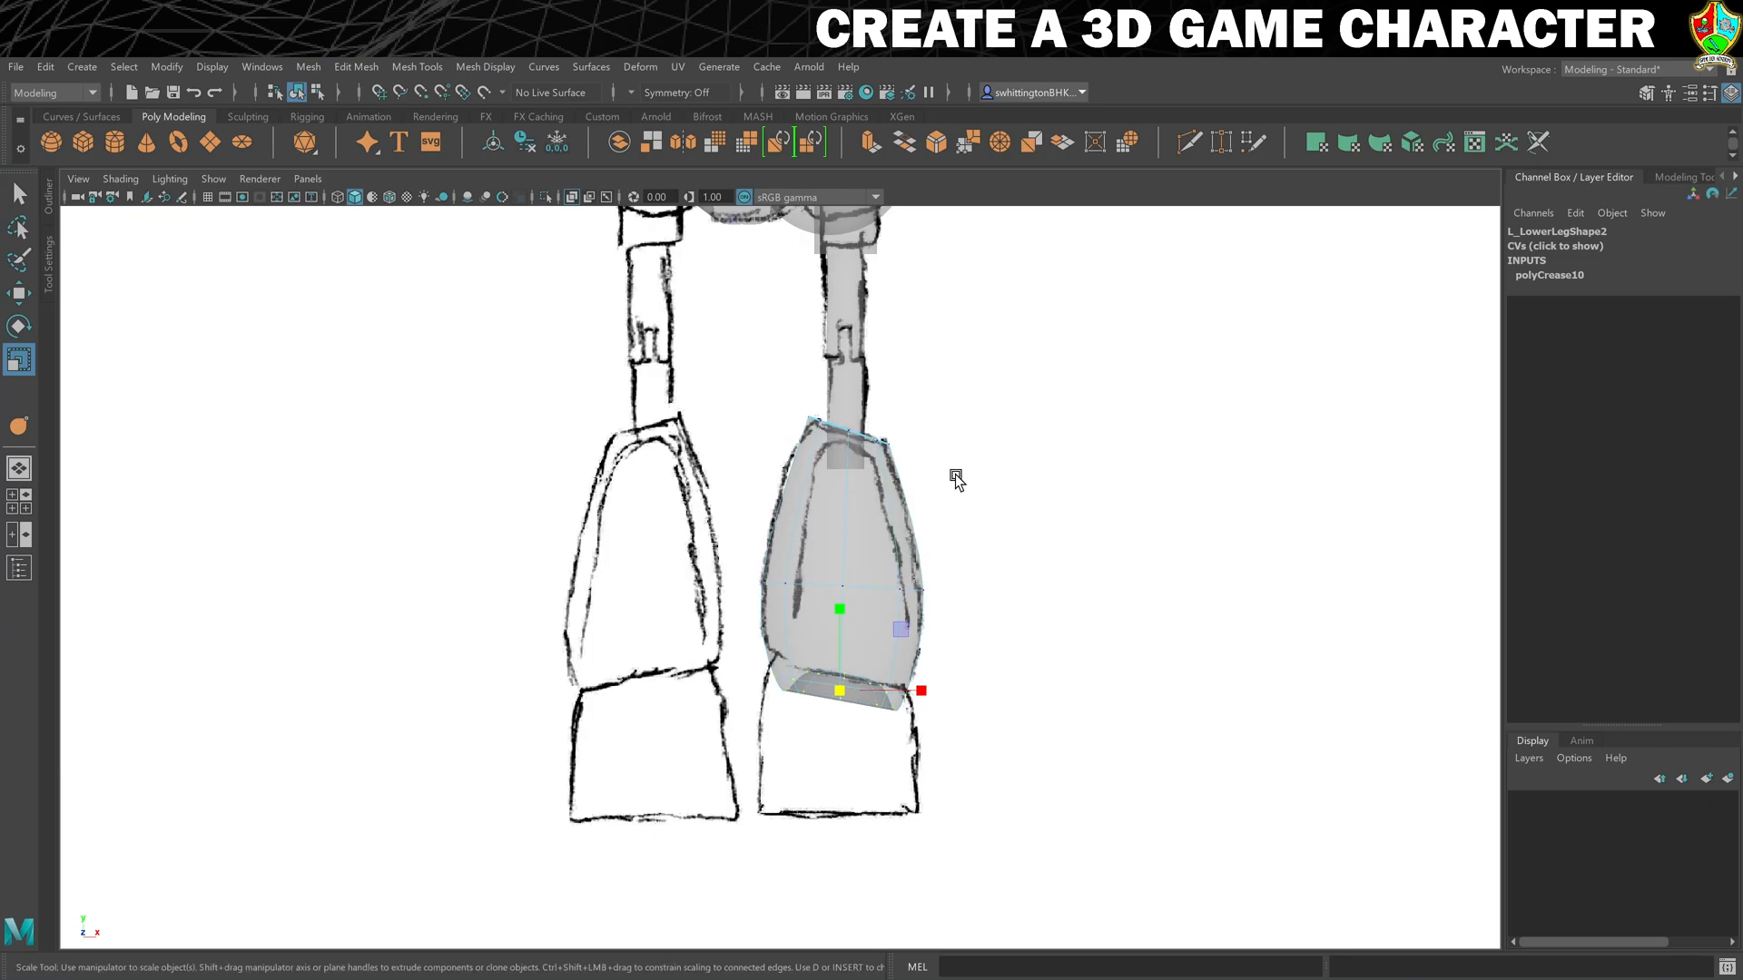
- Frame L_LowerLeg2 in the perspective view, return it to object mode and turn off its smooth preview
key("space")
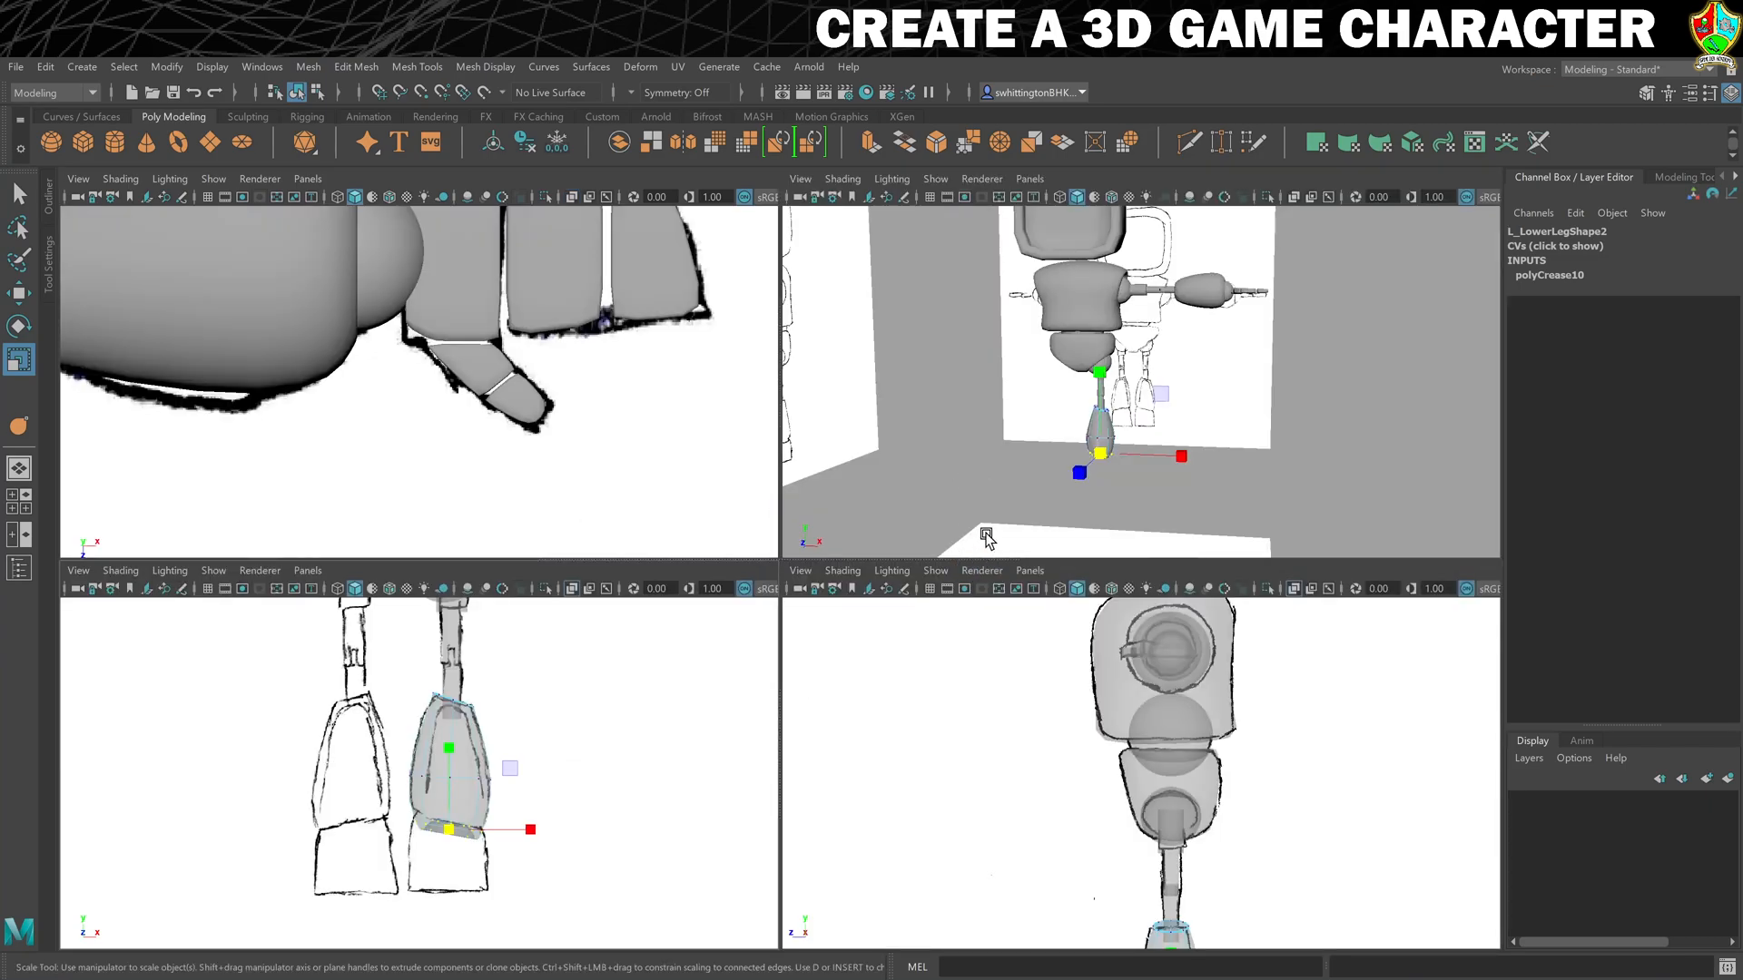
key("f")
key("space")
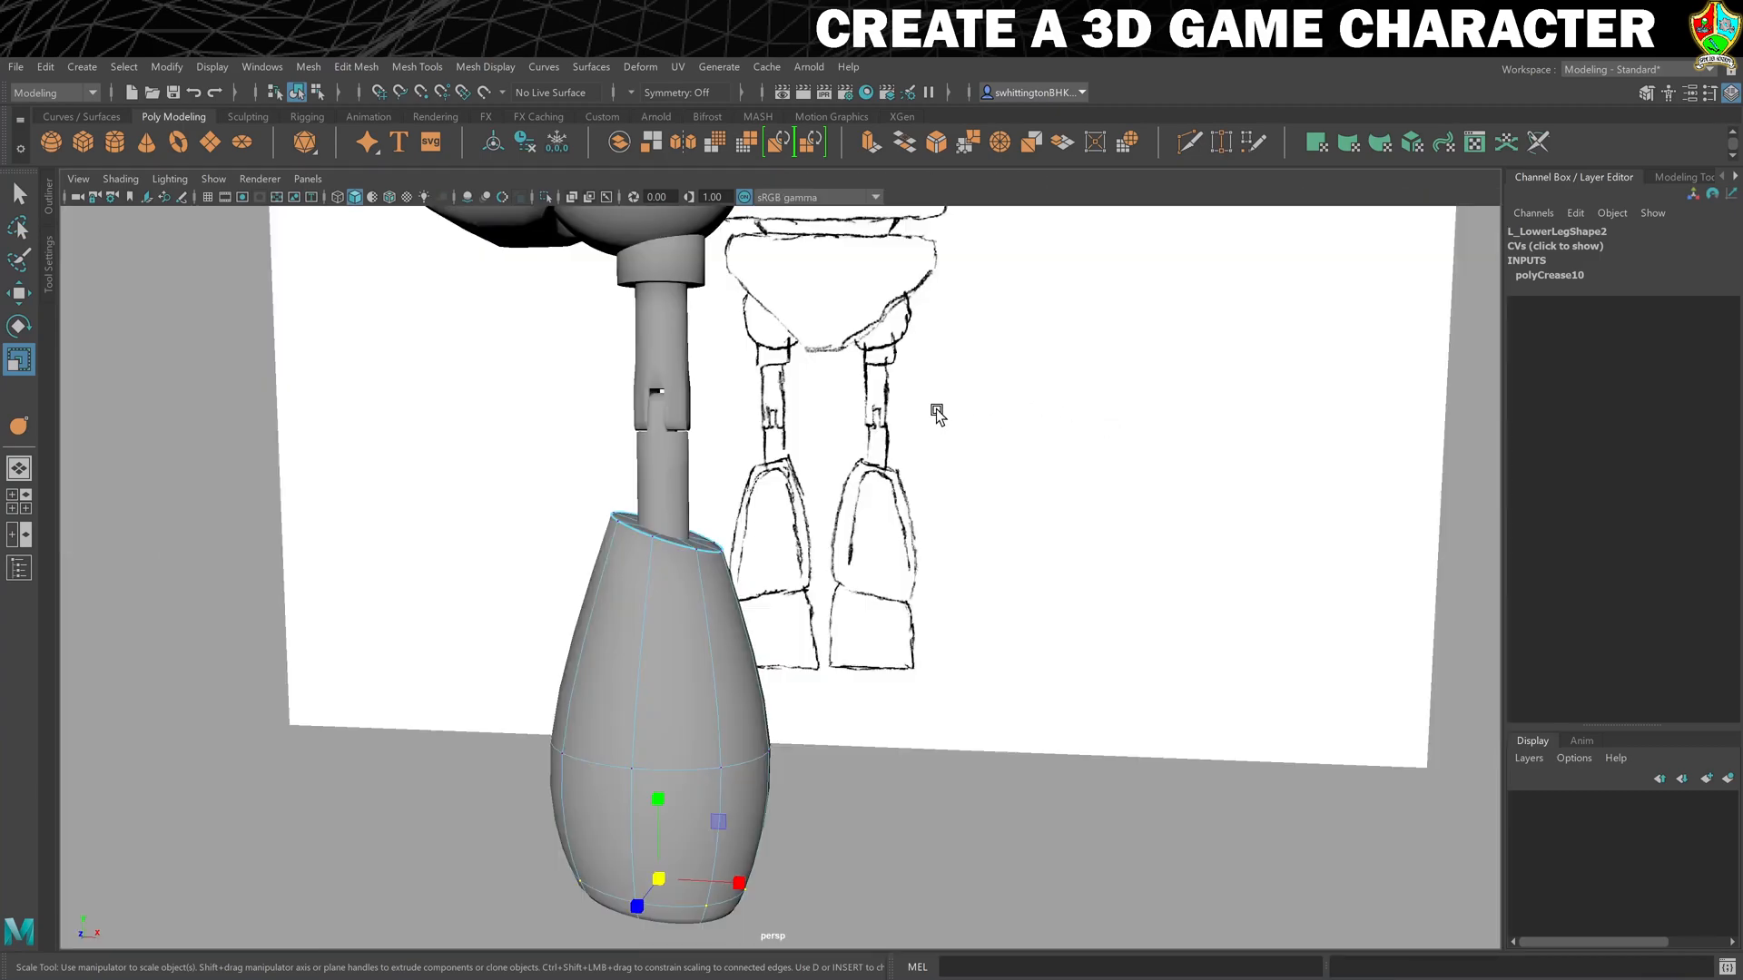
right_click_drag(719, 511, 737, 599)
left_click(717, 612)
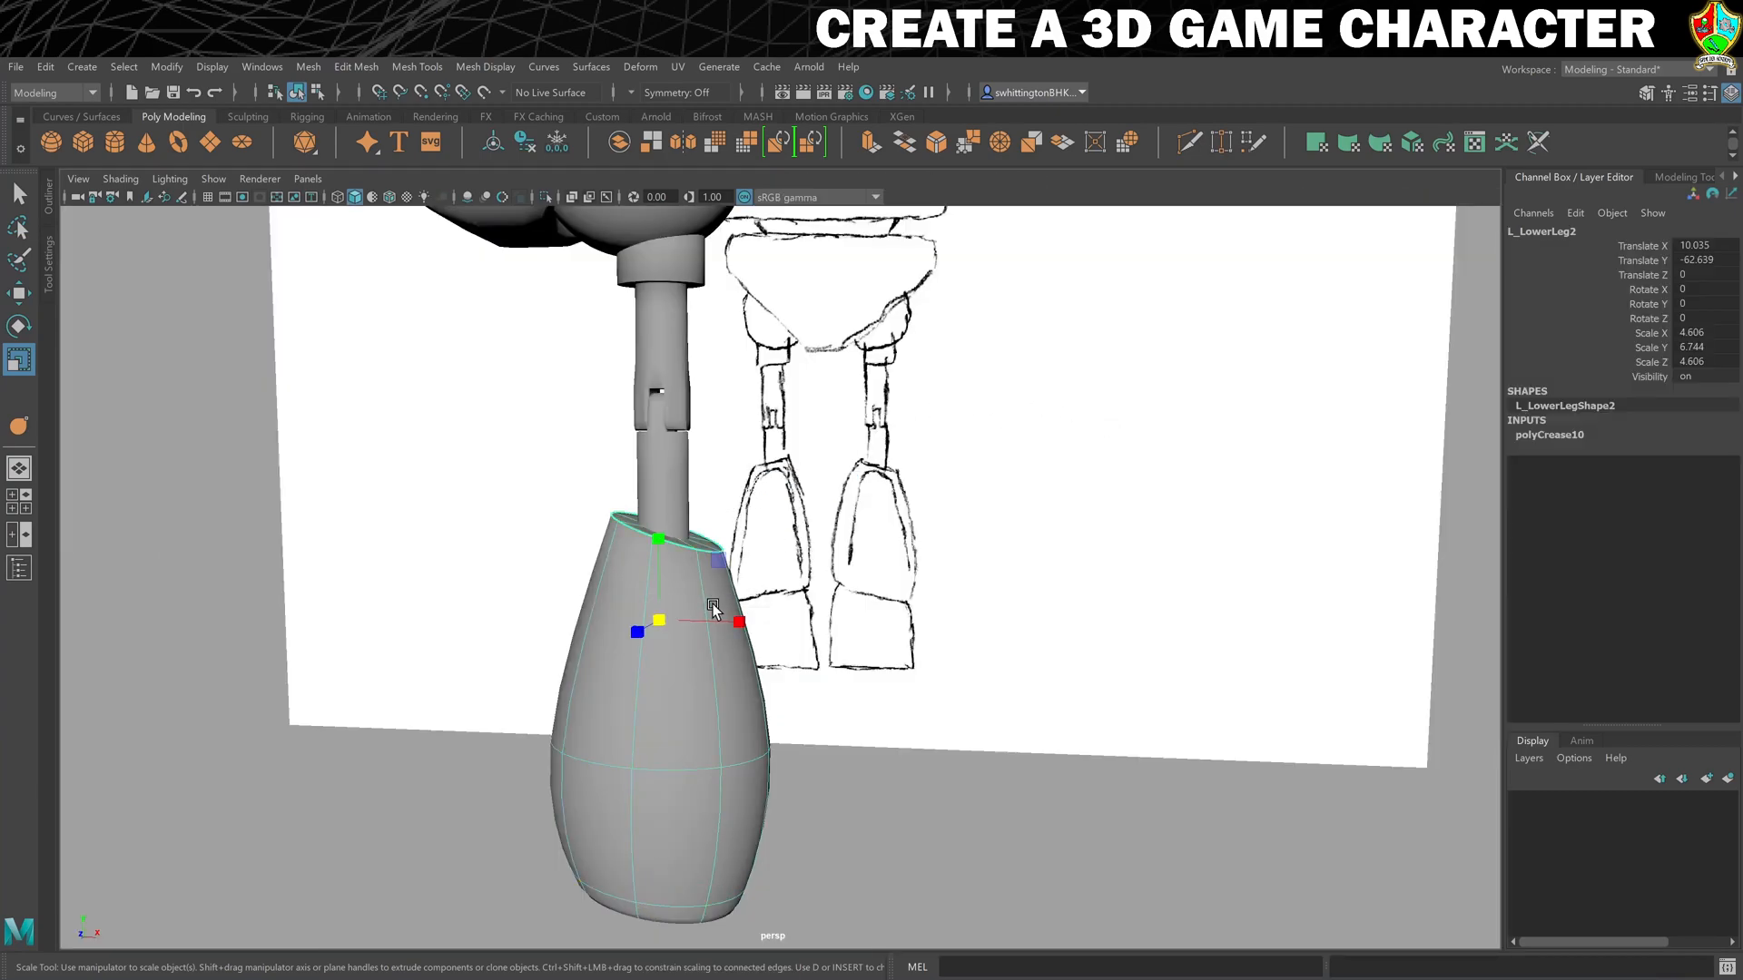
key("1")
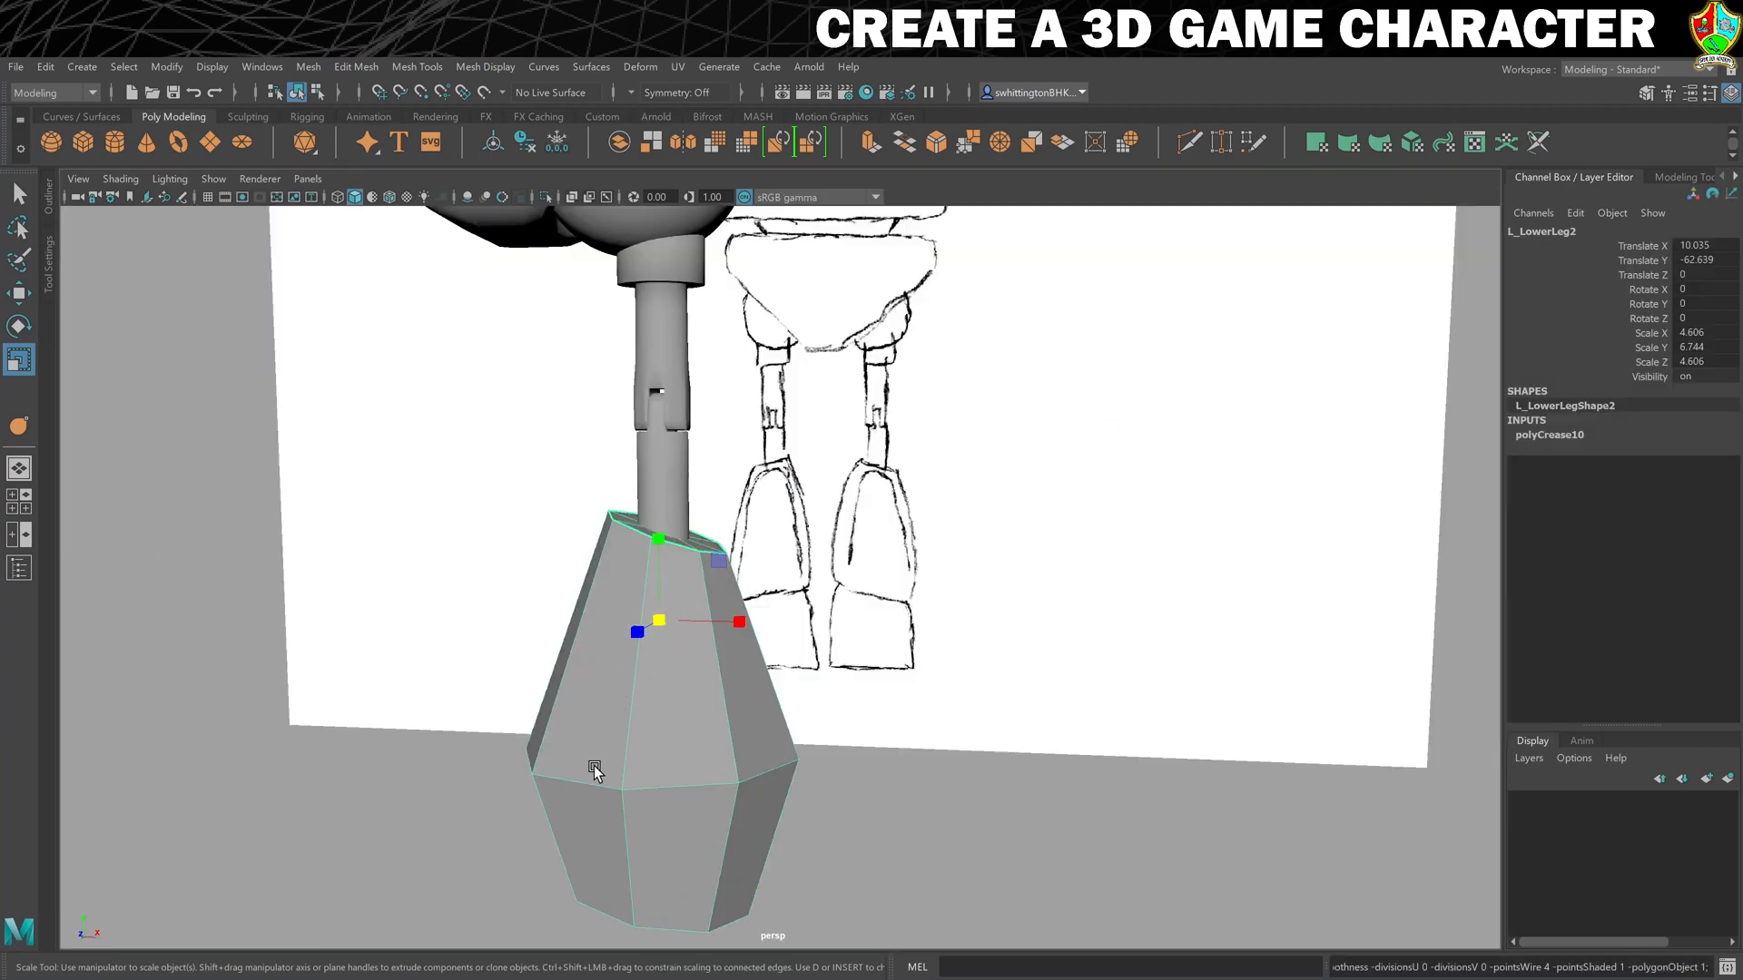
- Extrude the four front faces of L_LowerLeg2 together with an offset of 1.1 to inset a panel
right_click_drag(657, 723, 660, 560)
left_click(664, 633)
left_click(606, 661, "shift")
left_click(603, 796, "shift")
left_click(653, 819, "shift")
left_click_drag(833, 786, 962, 703, "alt")
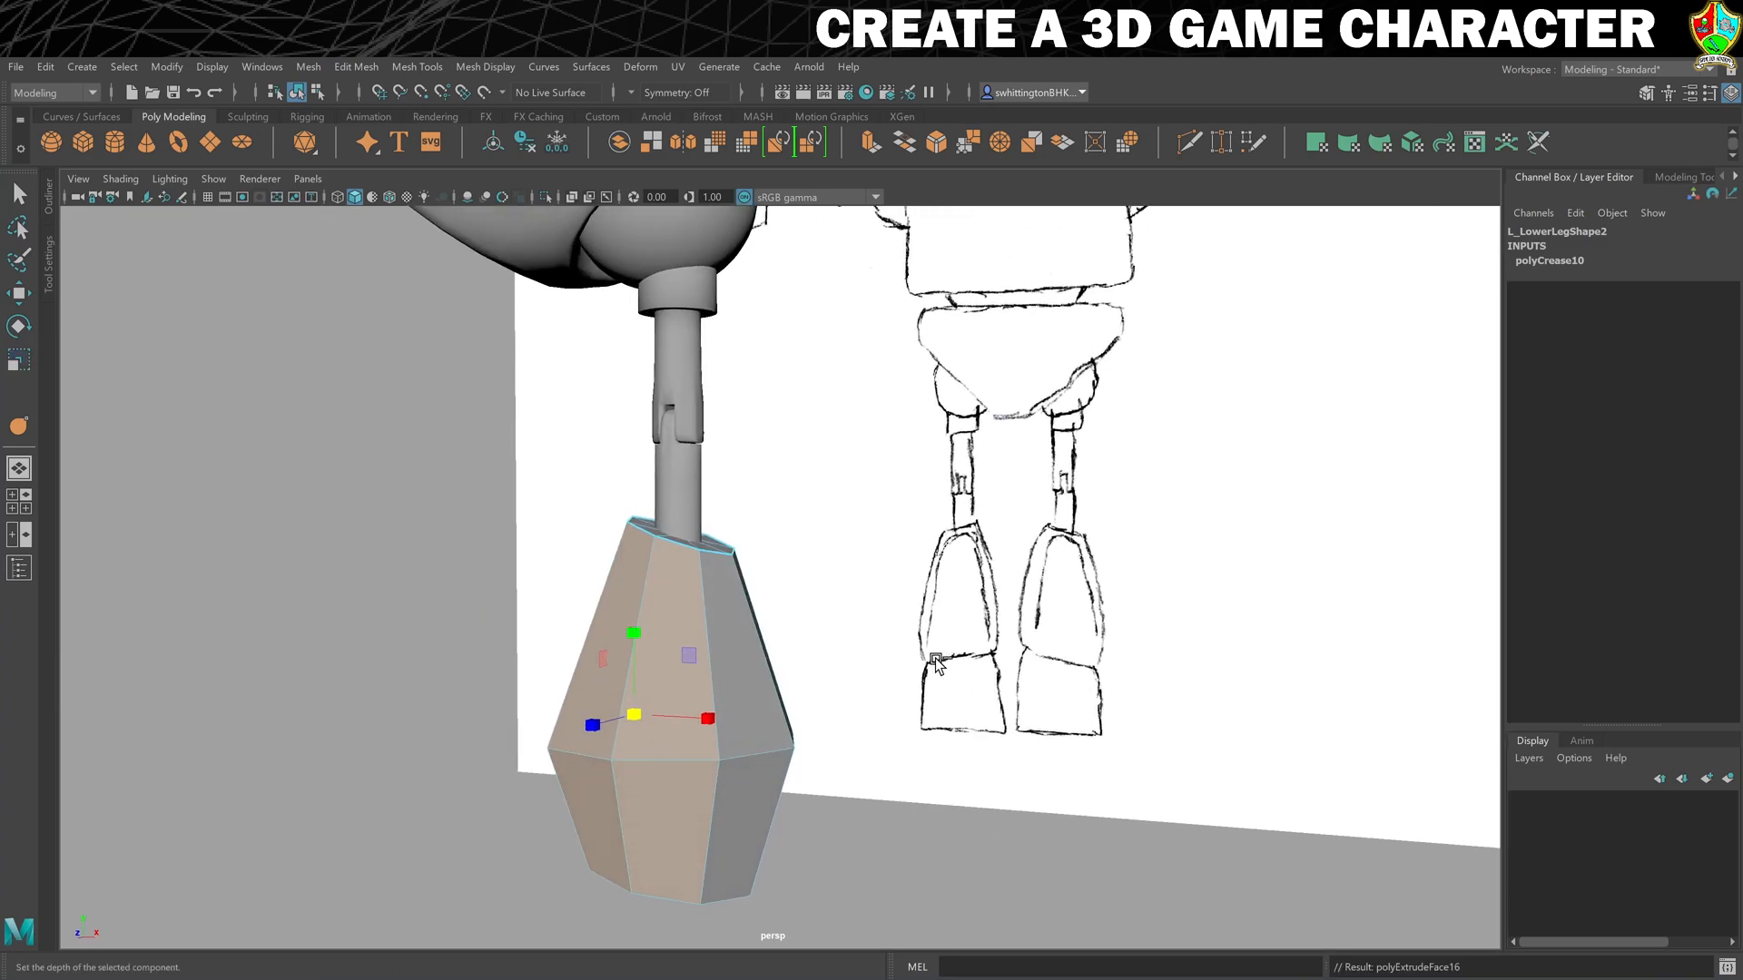
key("ctrl+e")
left_click_drag(717, 377, 718, 378)
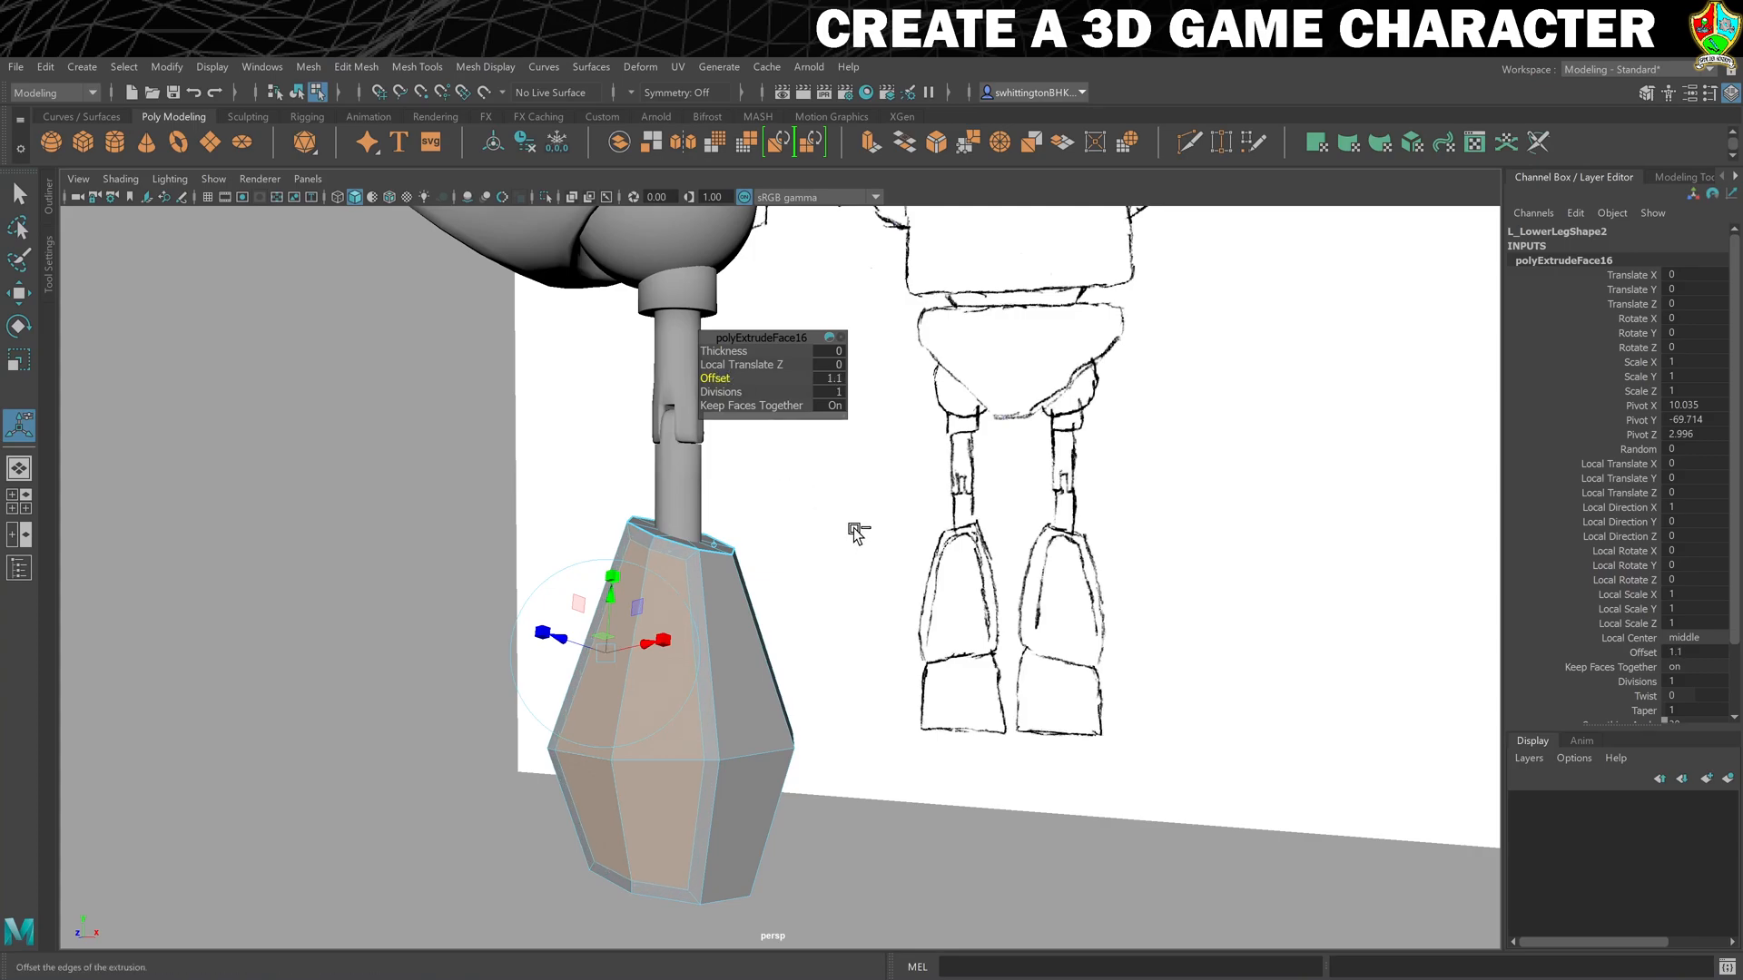
- Extrude the inset front panel again, undoing a trial thickness, and move its faces forward to about Z 4.8
key("ctrl+e")
left_click_drag(715, 351, 790, 350)
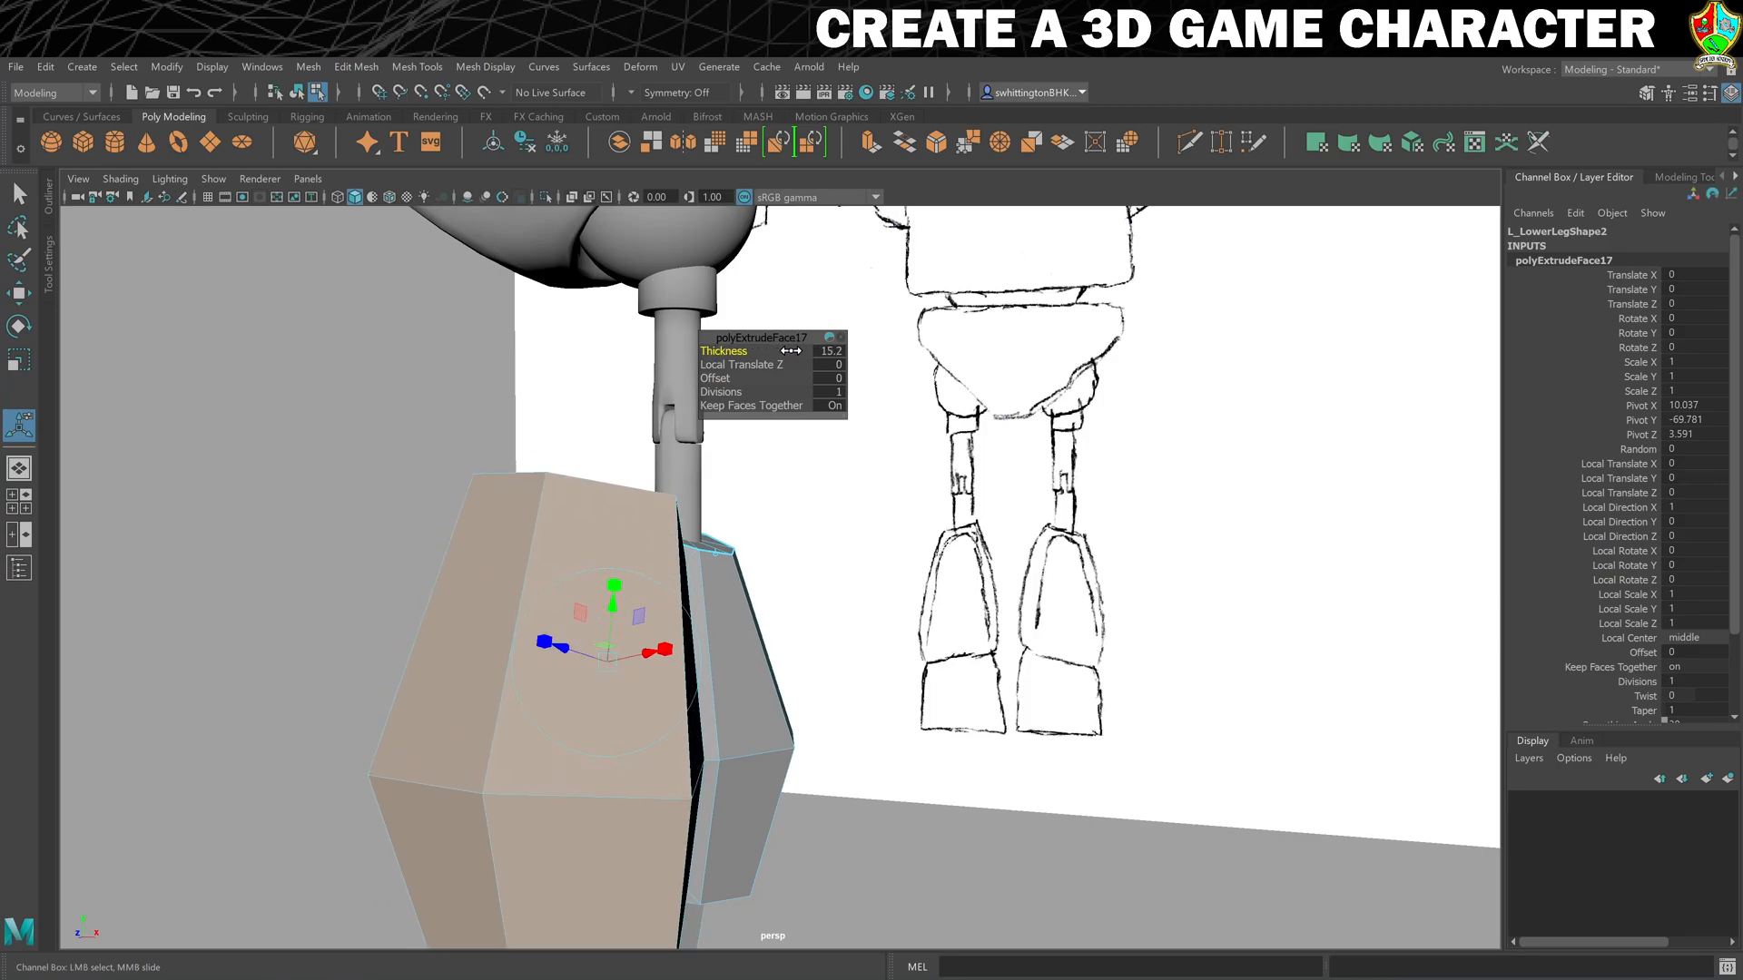
key("ctrl+z")
left_click_drag(947, 725, 937, 717, "alt")
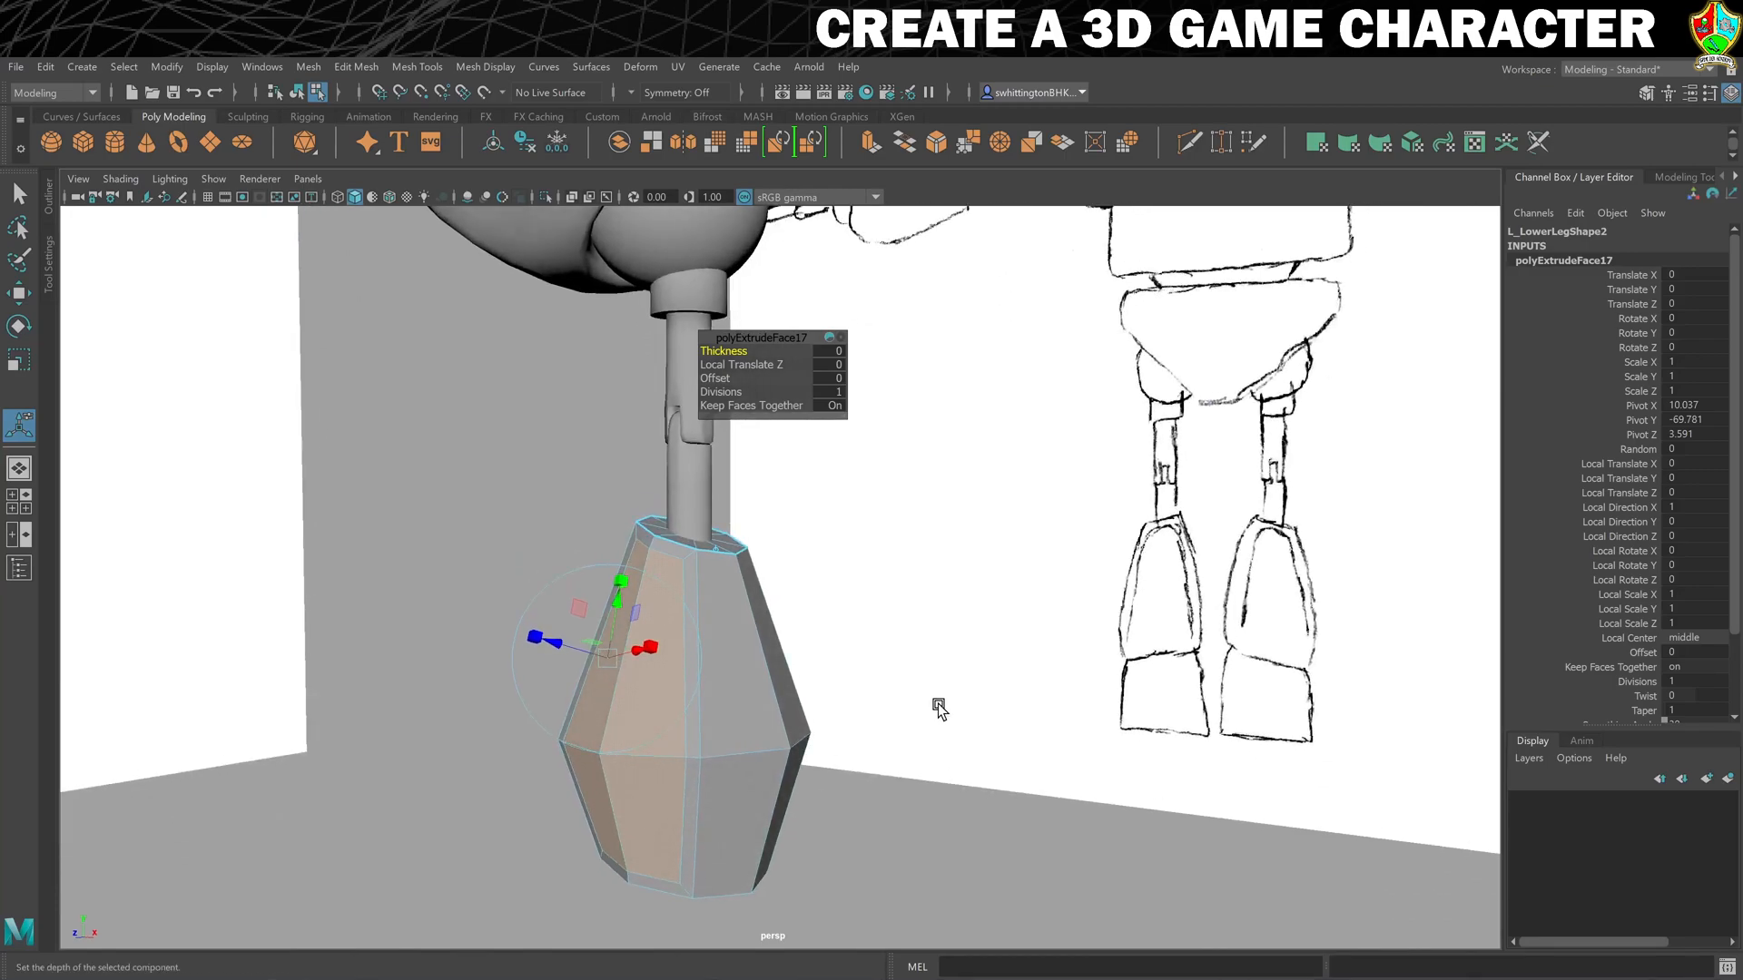
key("w")
left_click_drag(597, 717, 585, 719)
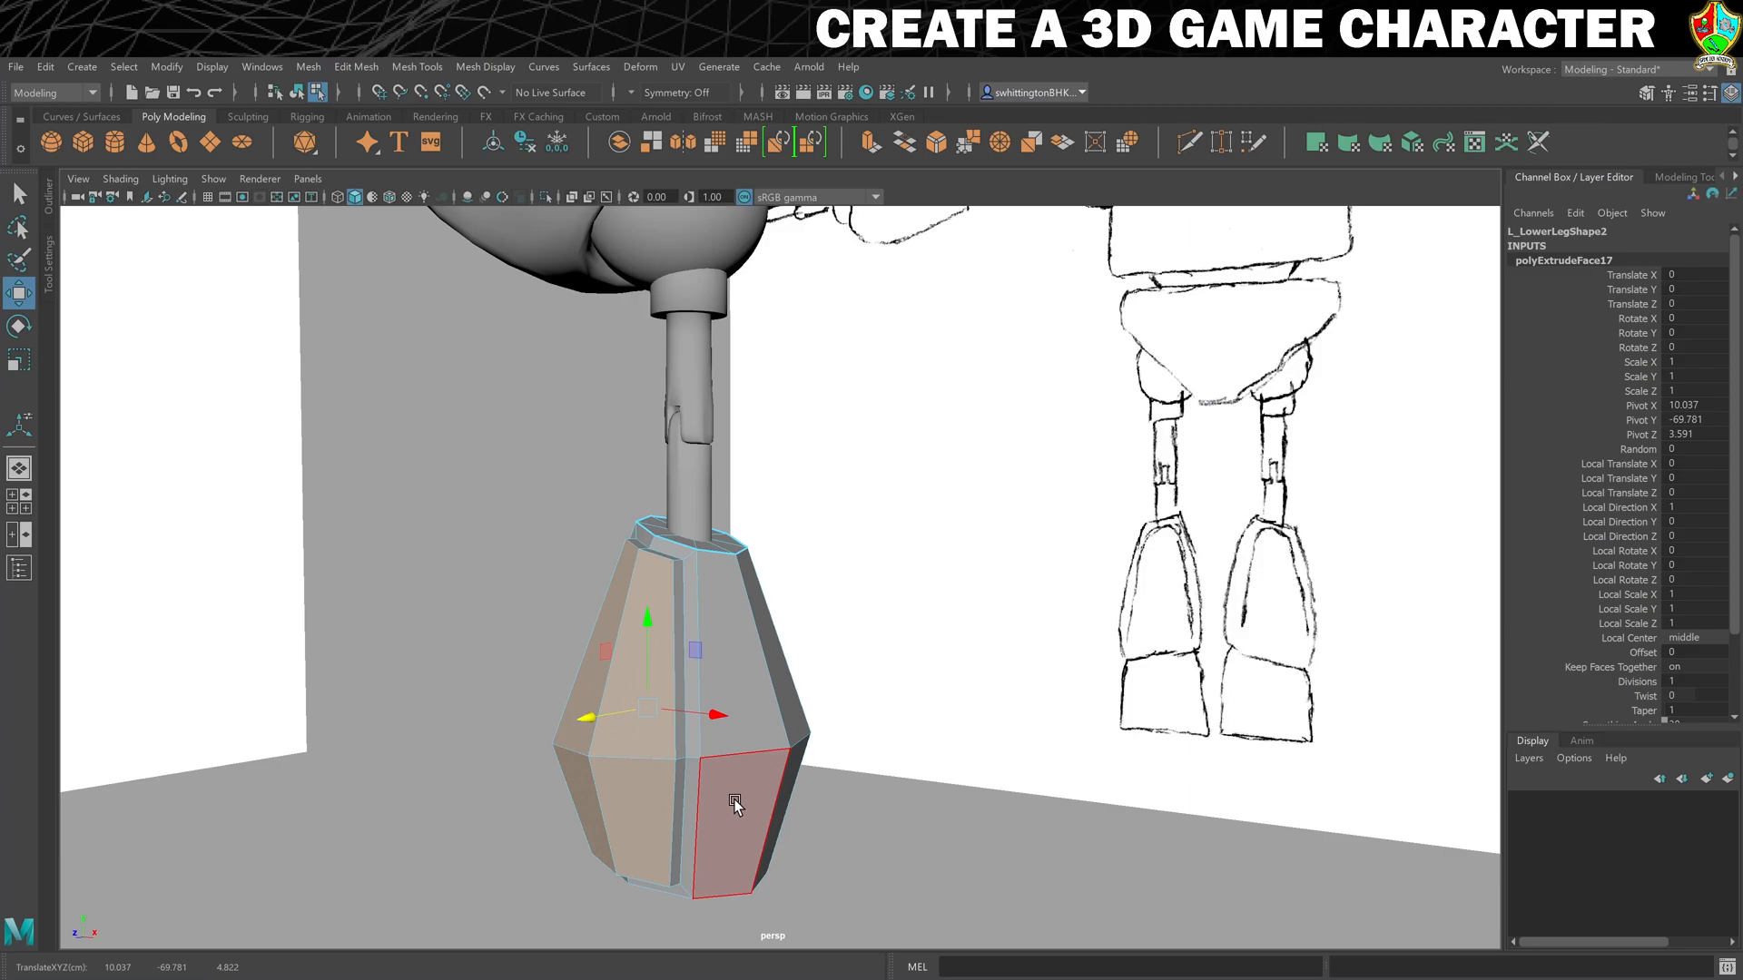
scroll(711, 829, "up", 3)
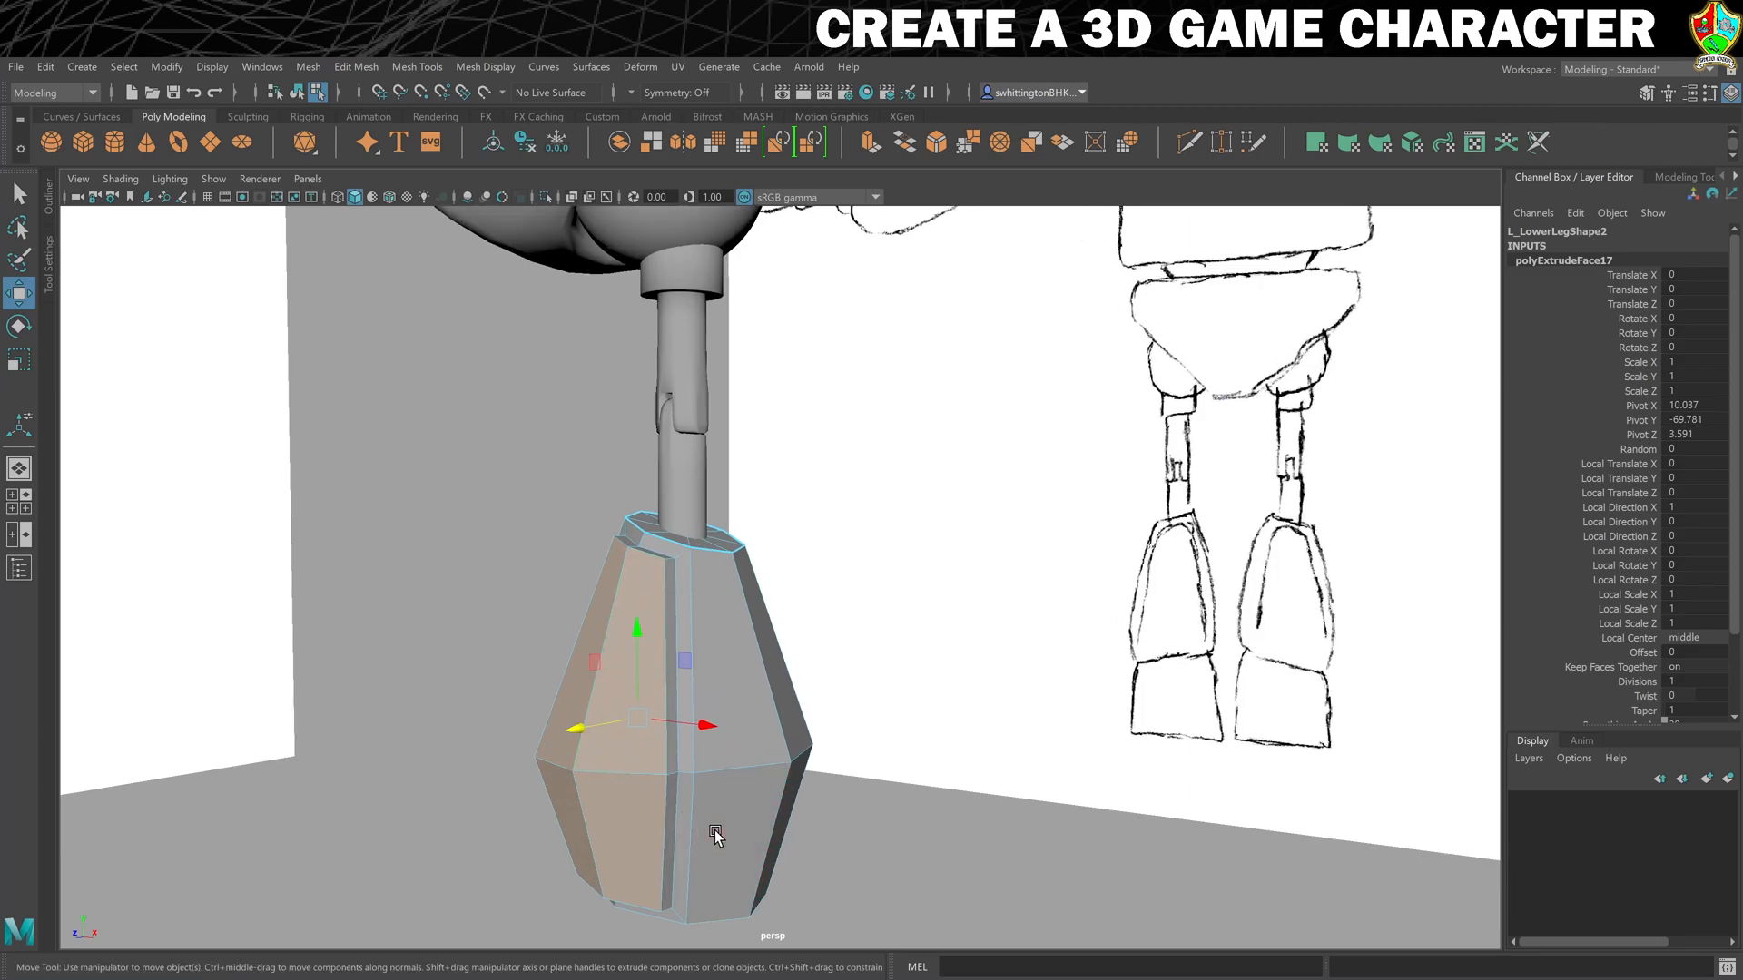
- Use Target Weld to merge the bottom vertices of L_LowerLeg2's raised front panel onto the vertices of the surrounding inset border
middle_click_drag(710, 836, 810, 691, "alt")
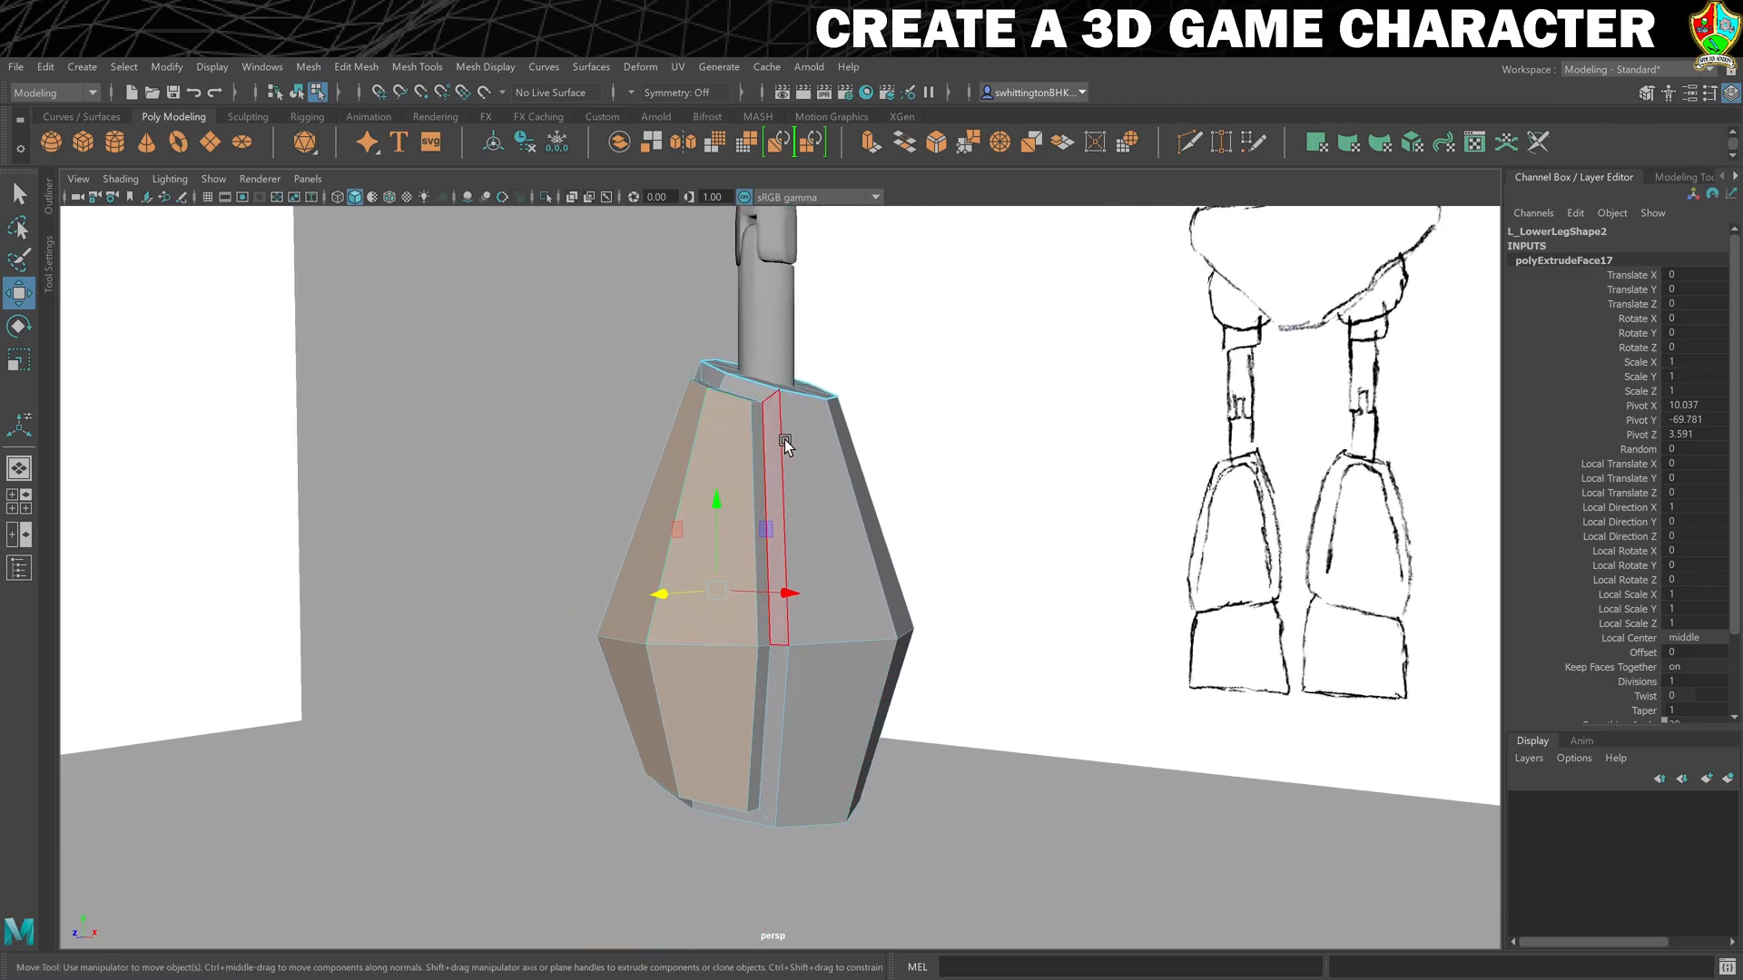
scroll(710, 841, "up", 4)
right_click_drag(761, 689, 851, 482)
left_click_drag(734, 845, 712, 717, "alt")
right_click_drag(711, 717, 595, 516)
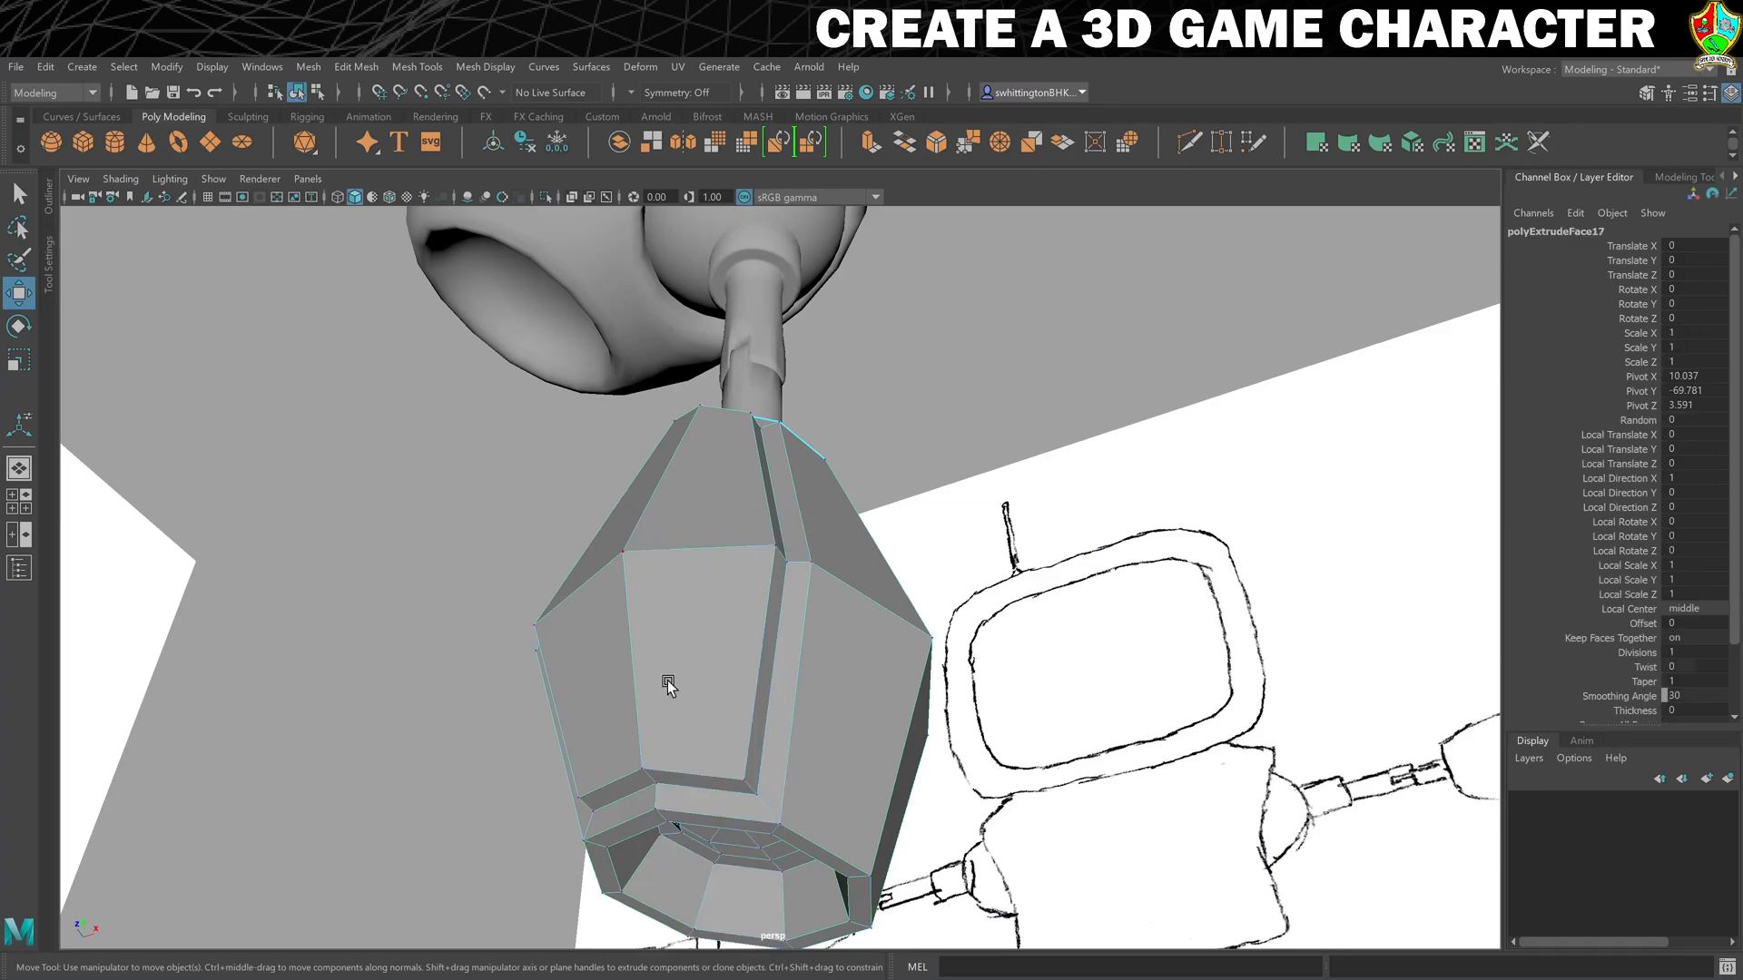
left_click(417, 67)
left_click(475, 368)
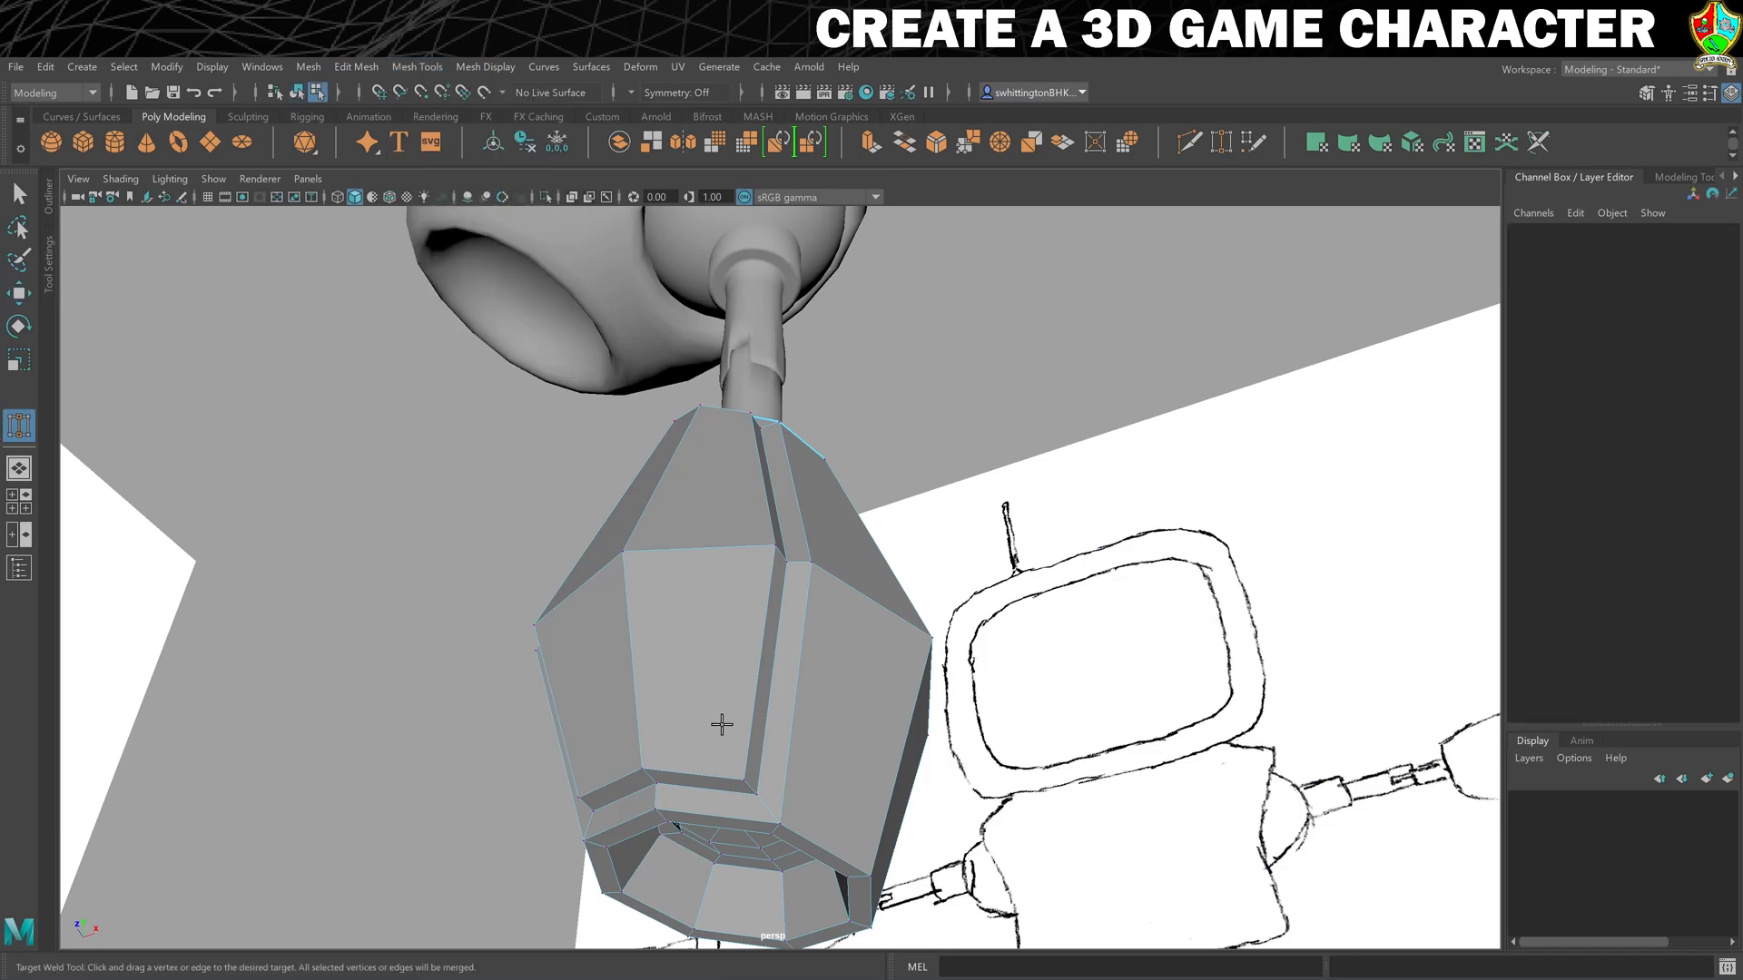
left_click_drag(753, 794, 655, 784)
left_click_drag(608, 708, 721, 557, "alt")
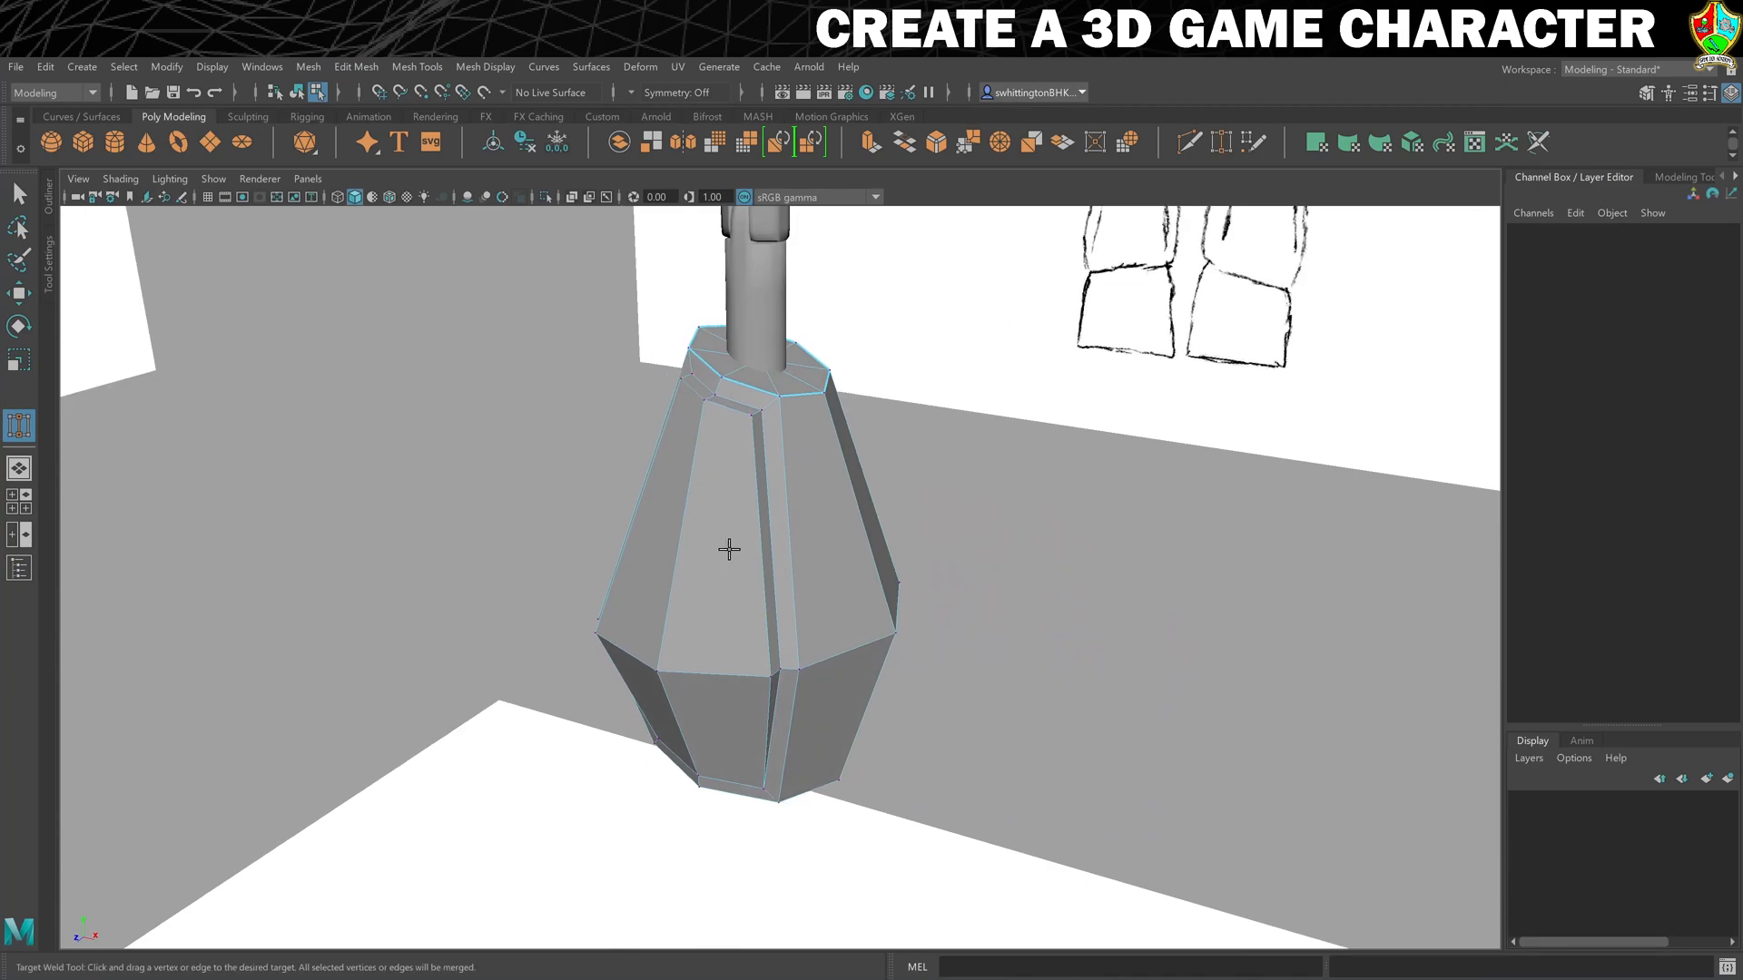
- Turn on smooth preview for L_LowerLeg2 and check the rounded front panel
key("3")
right_click_drag(816, 439, 885, 402)
left_click(940, 451)
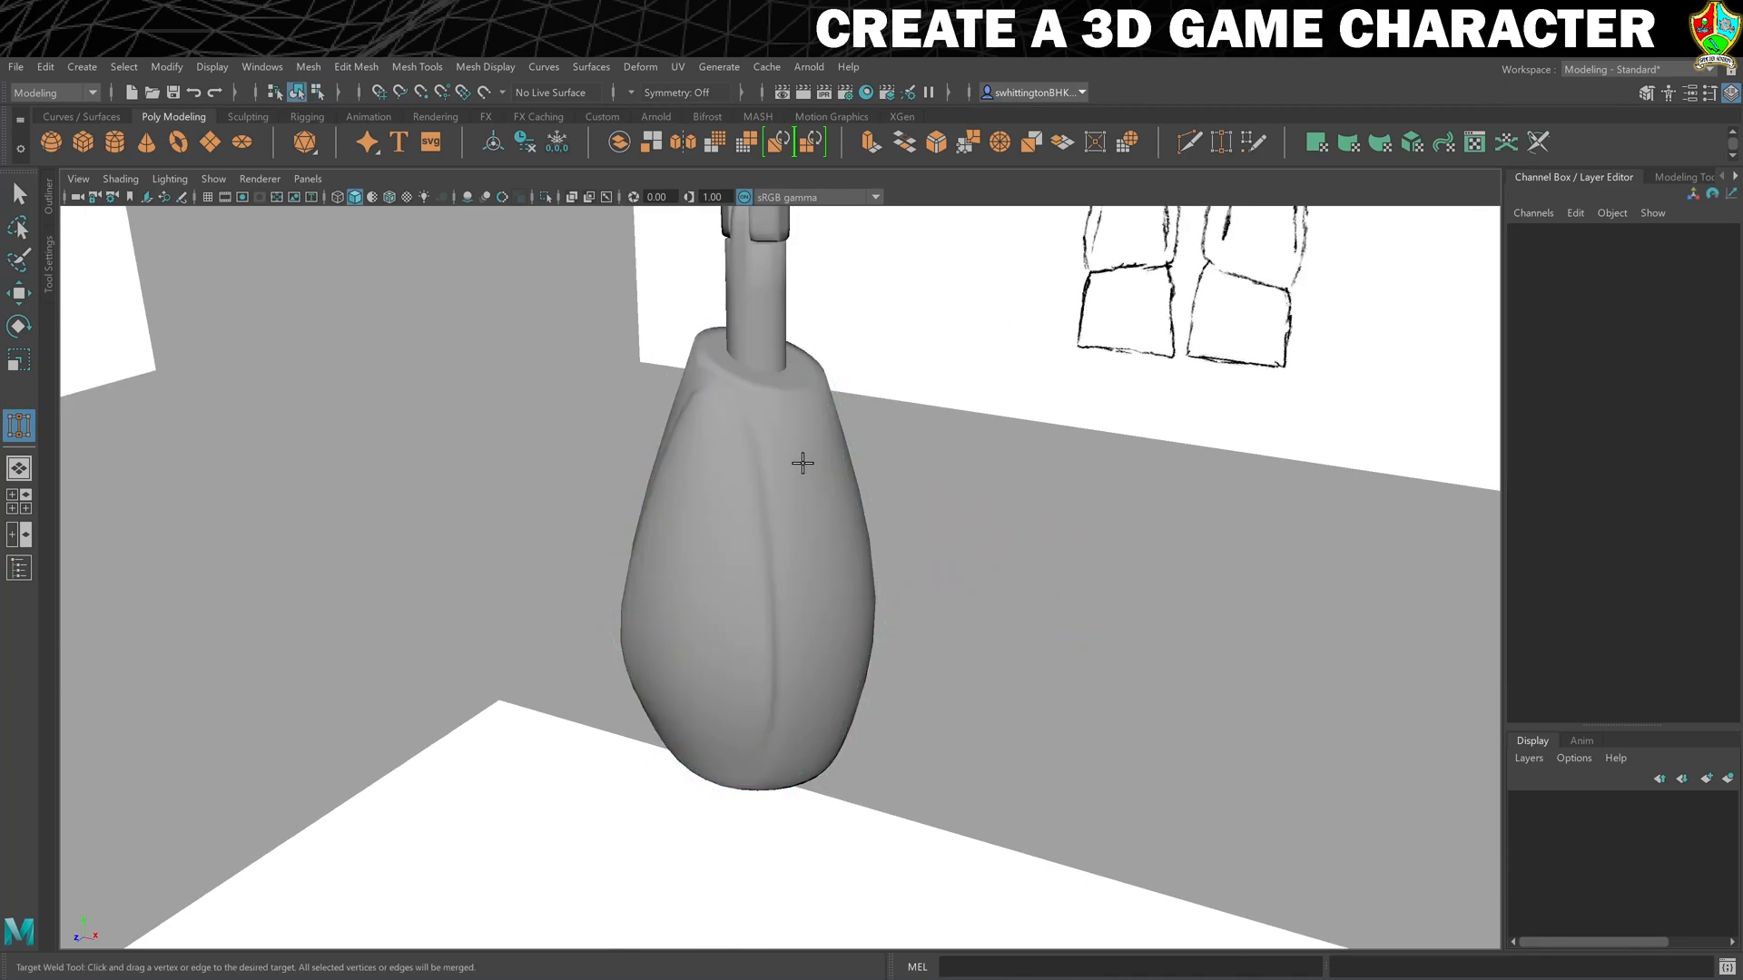
key("w")
left_click(783, 445)
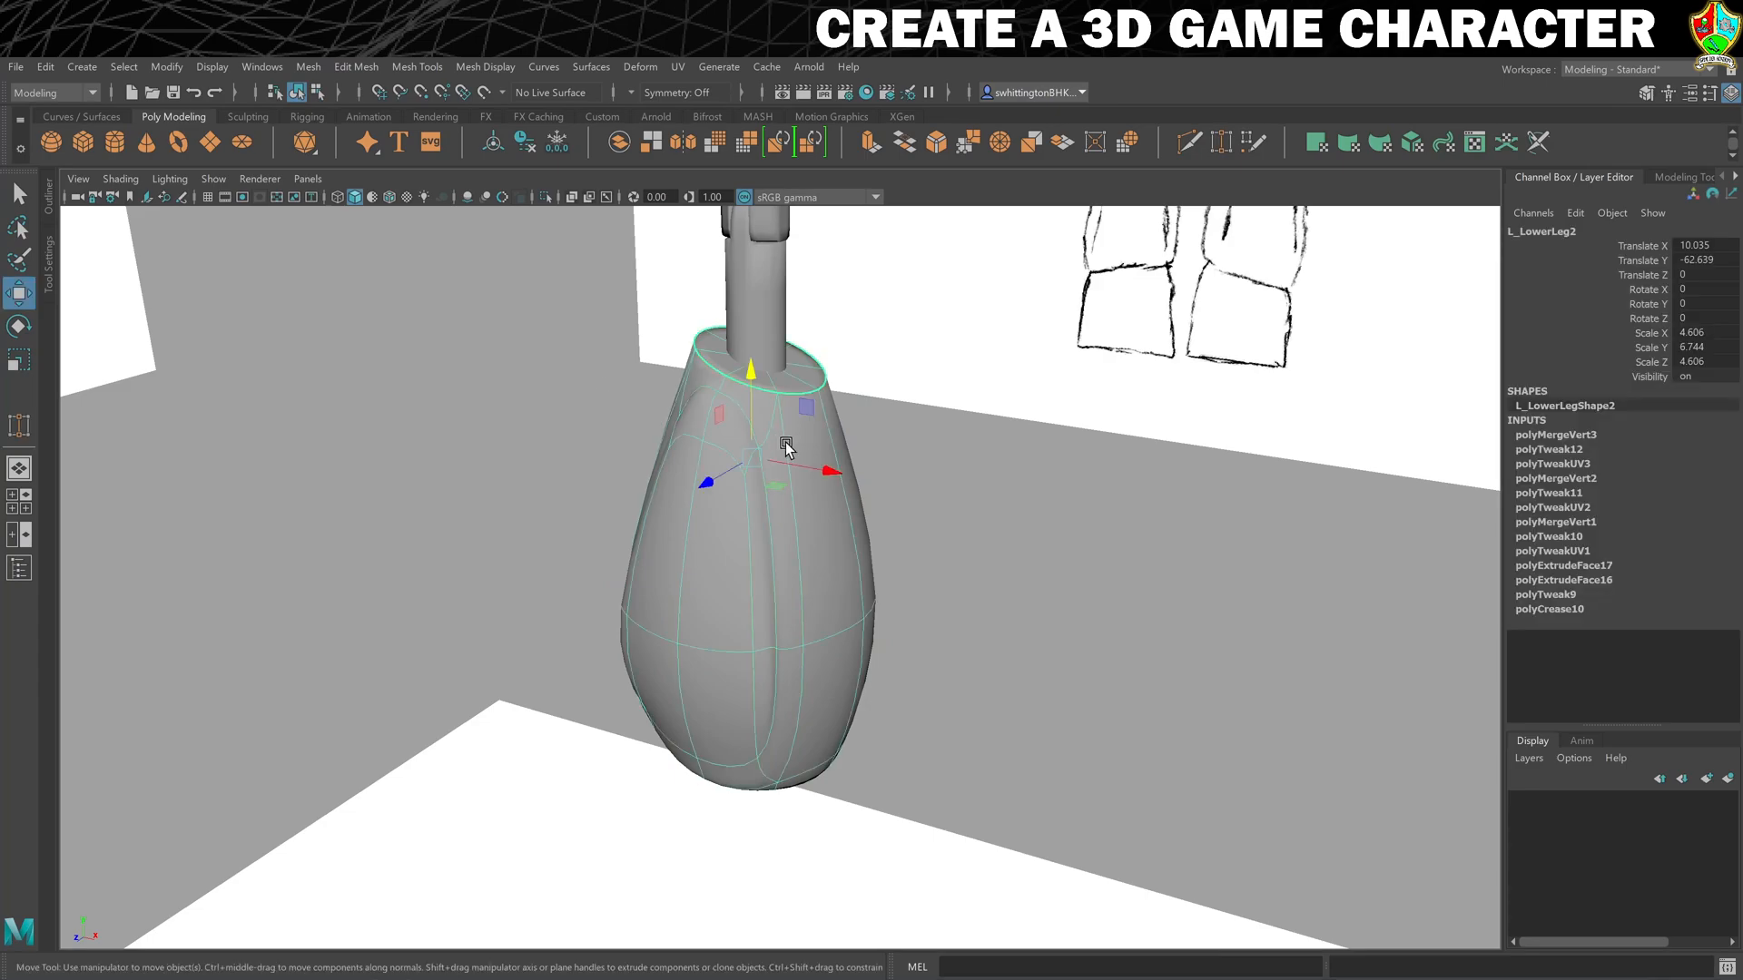
left_click(921, 459)
- Select the edges outlining the raised front panel of L_LowerLeg2 on both sides and crease them by about 1.1
left_click_drag(860, 608, 790, 604, "alt")
left_click(717, 463)
right_click(717, 467)
left_click(716, 413)
left_click(755, 634)
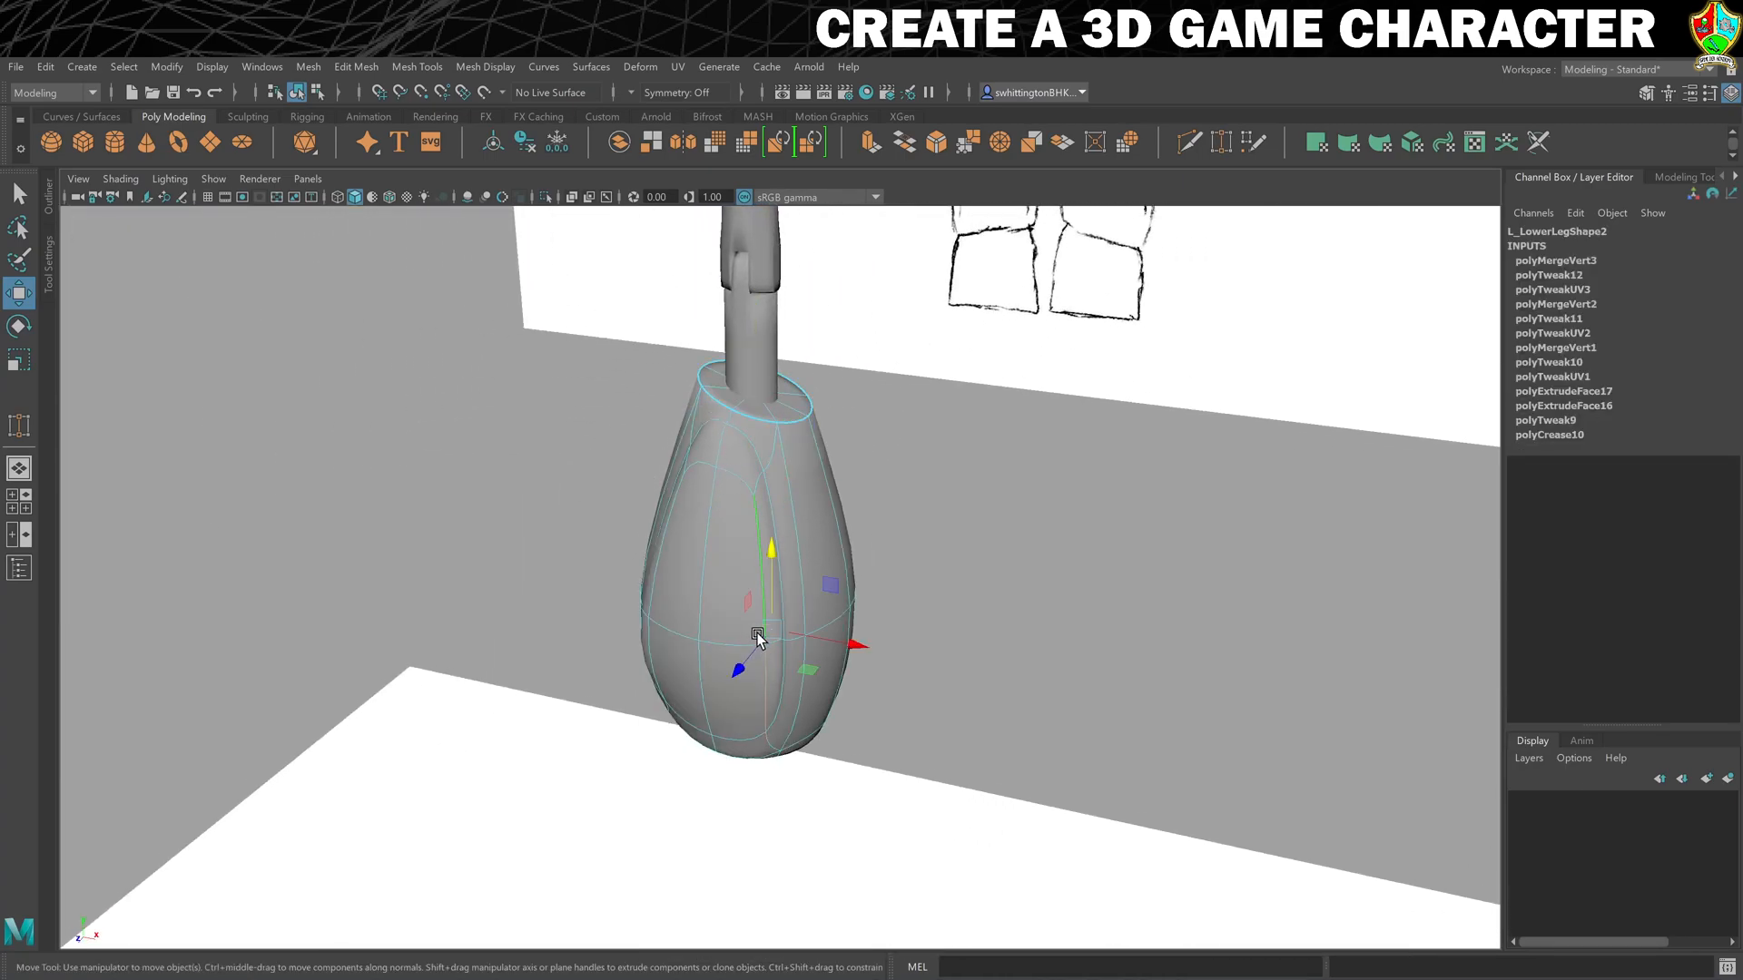
left_click_drag(740, 576, 723, 568, "alt")
left_click(697, 676, "shift")
left_click_drag(698, 677, 778, 672, "alt")
left_click(710, 660, "shift")
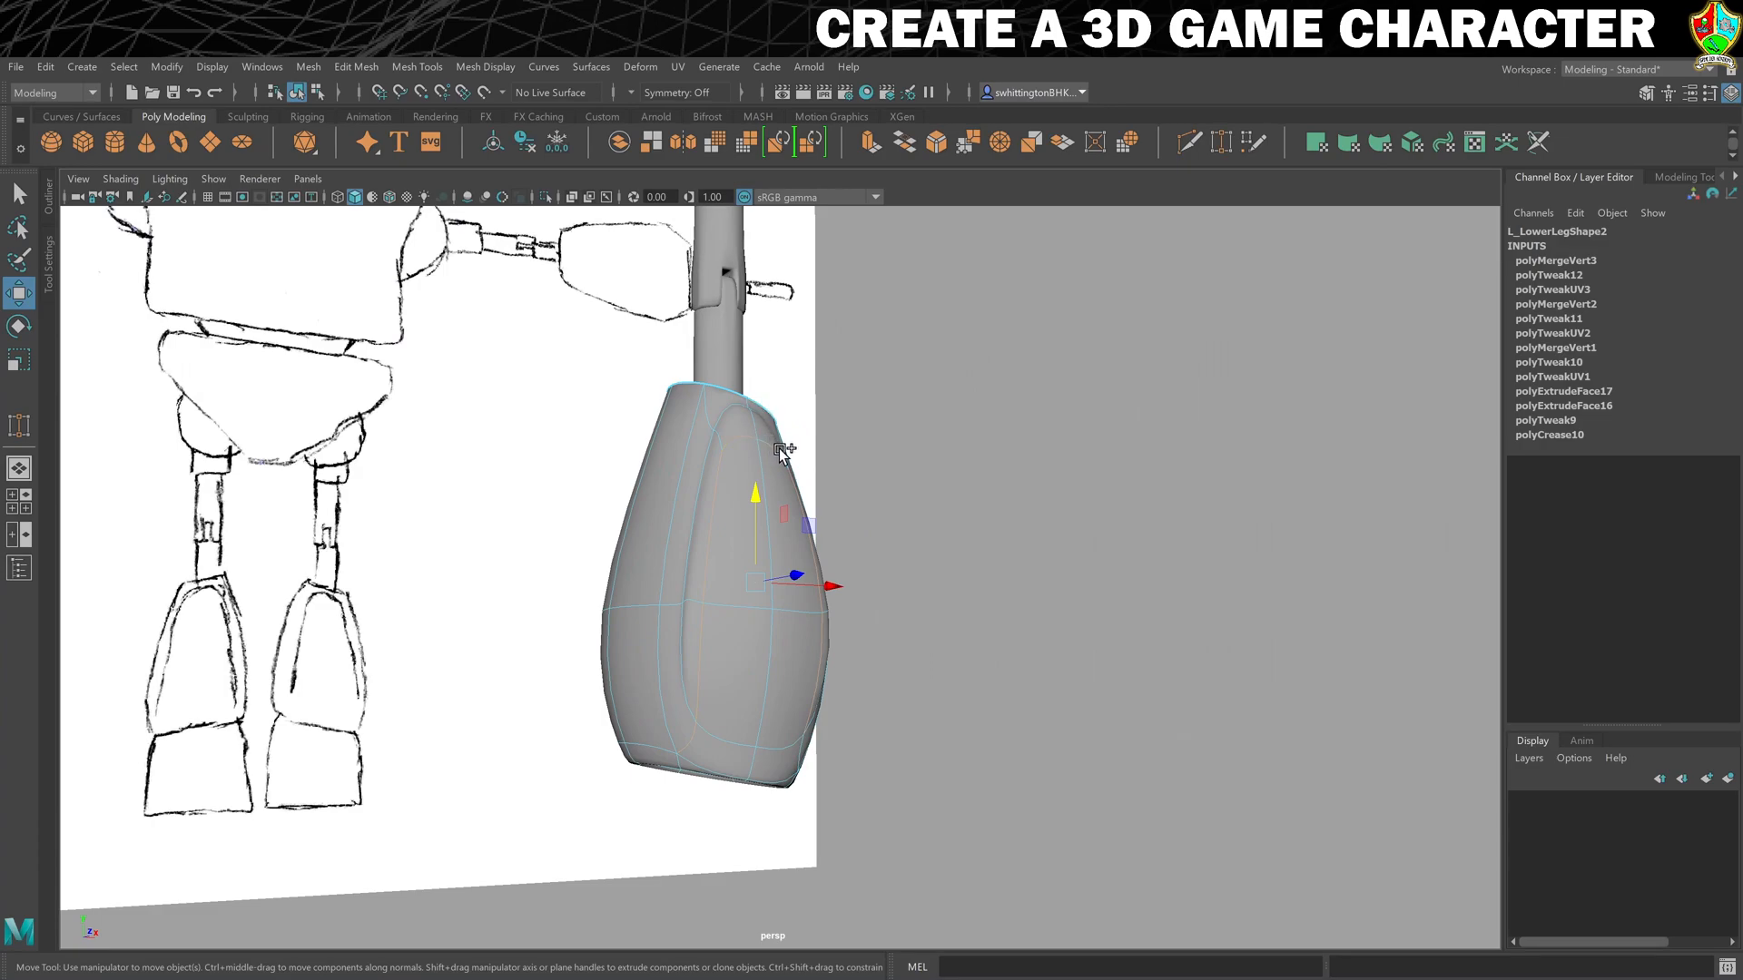
left_click_drag(772, 460, 755, 482, "alt")
left_click(747, 465, "shift")
left_click_drag(860, 533, 833, 519, "alt")
left_click(751, 441, "shift")
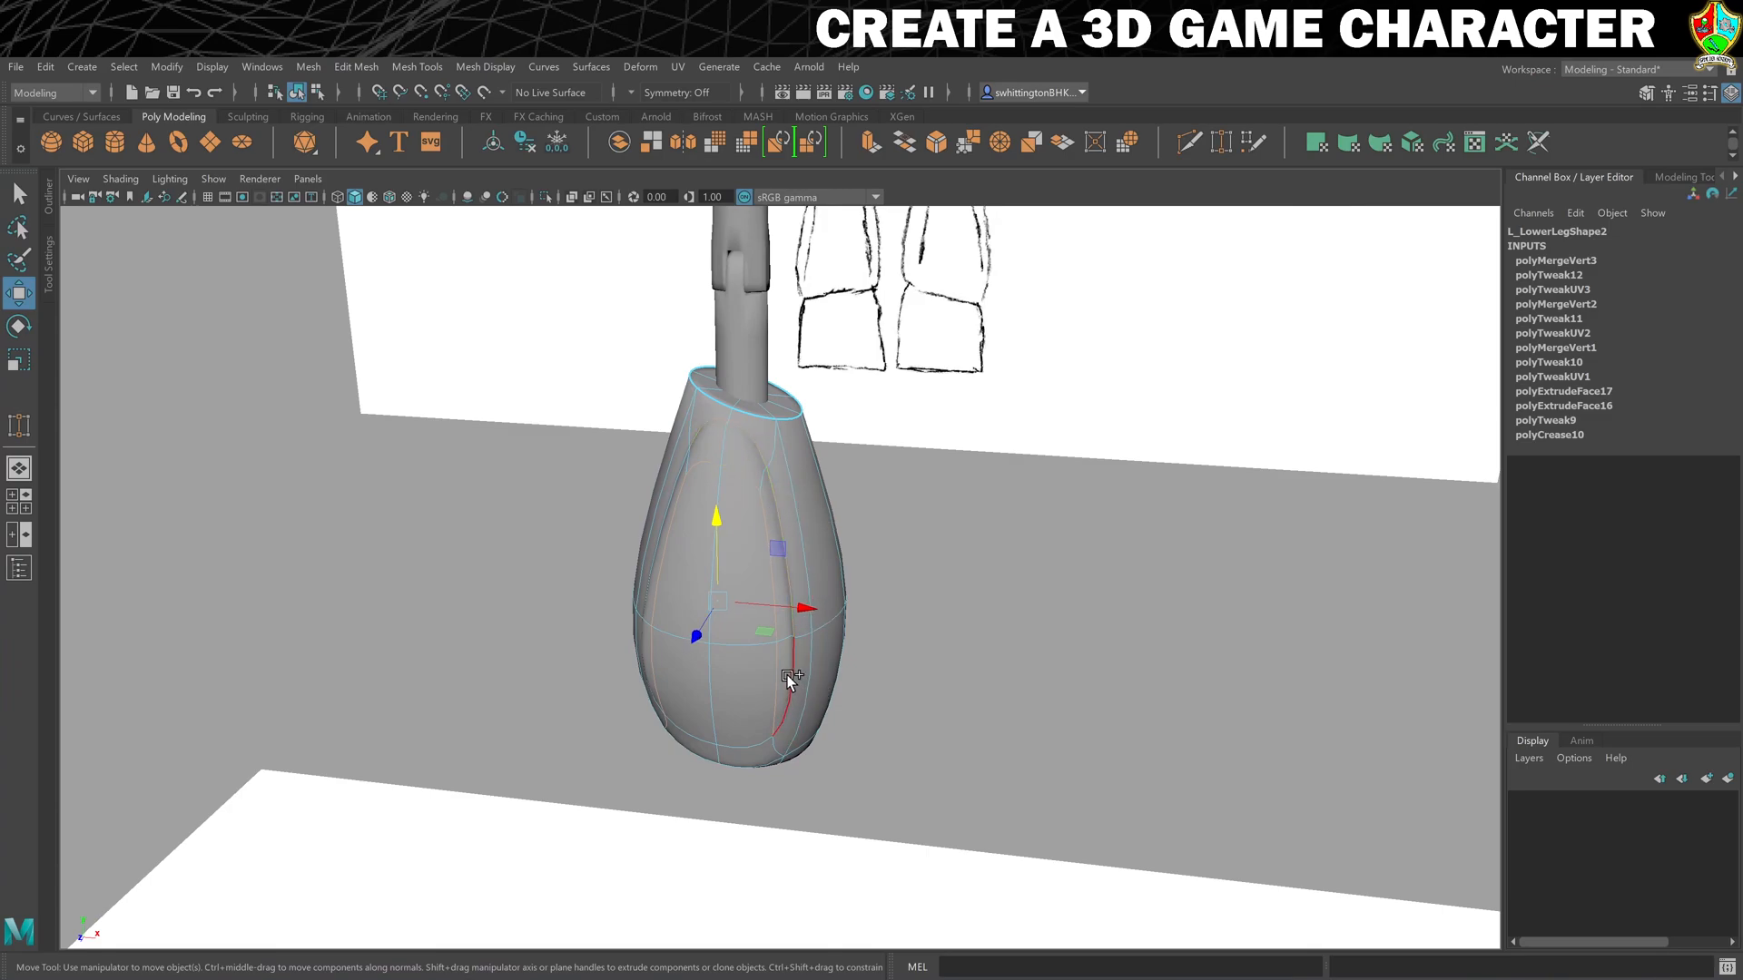
mouse_move(672, 688)
left_mouse_down("alt")
mouse_move(710, 682)
mouse_move(689, 679)
left_mouse_up("alt")
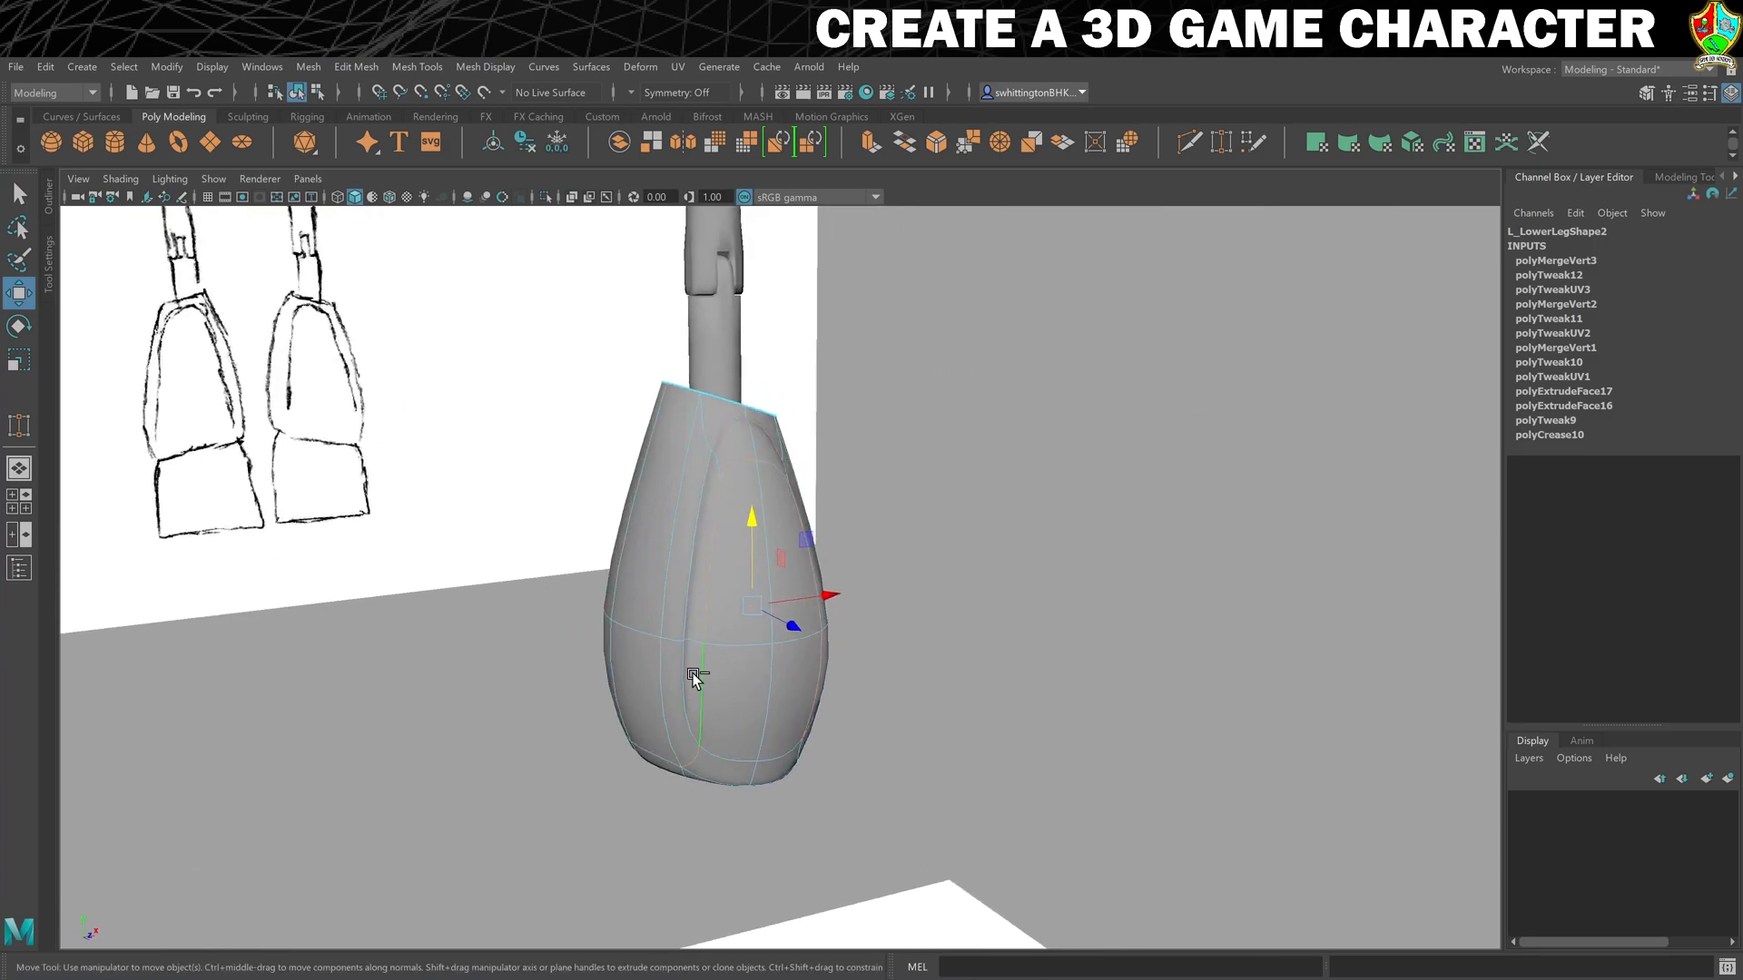
left_click_drag(918, 494, 981, 478, "alt")
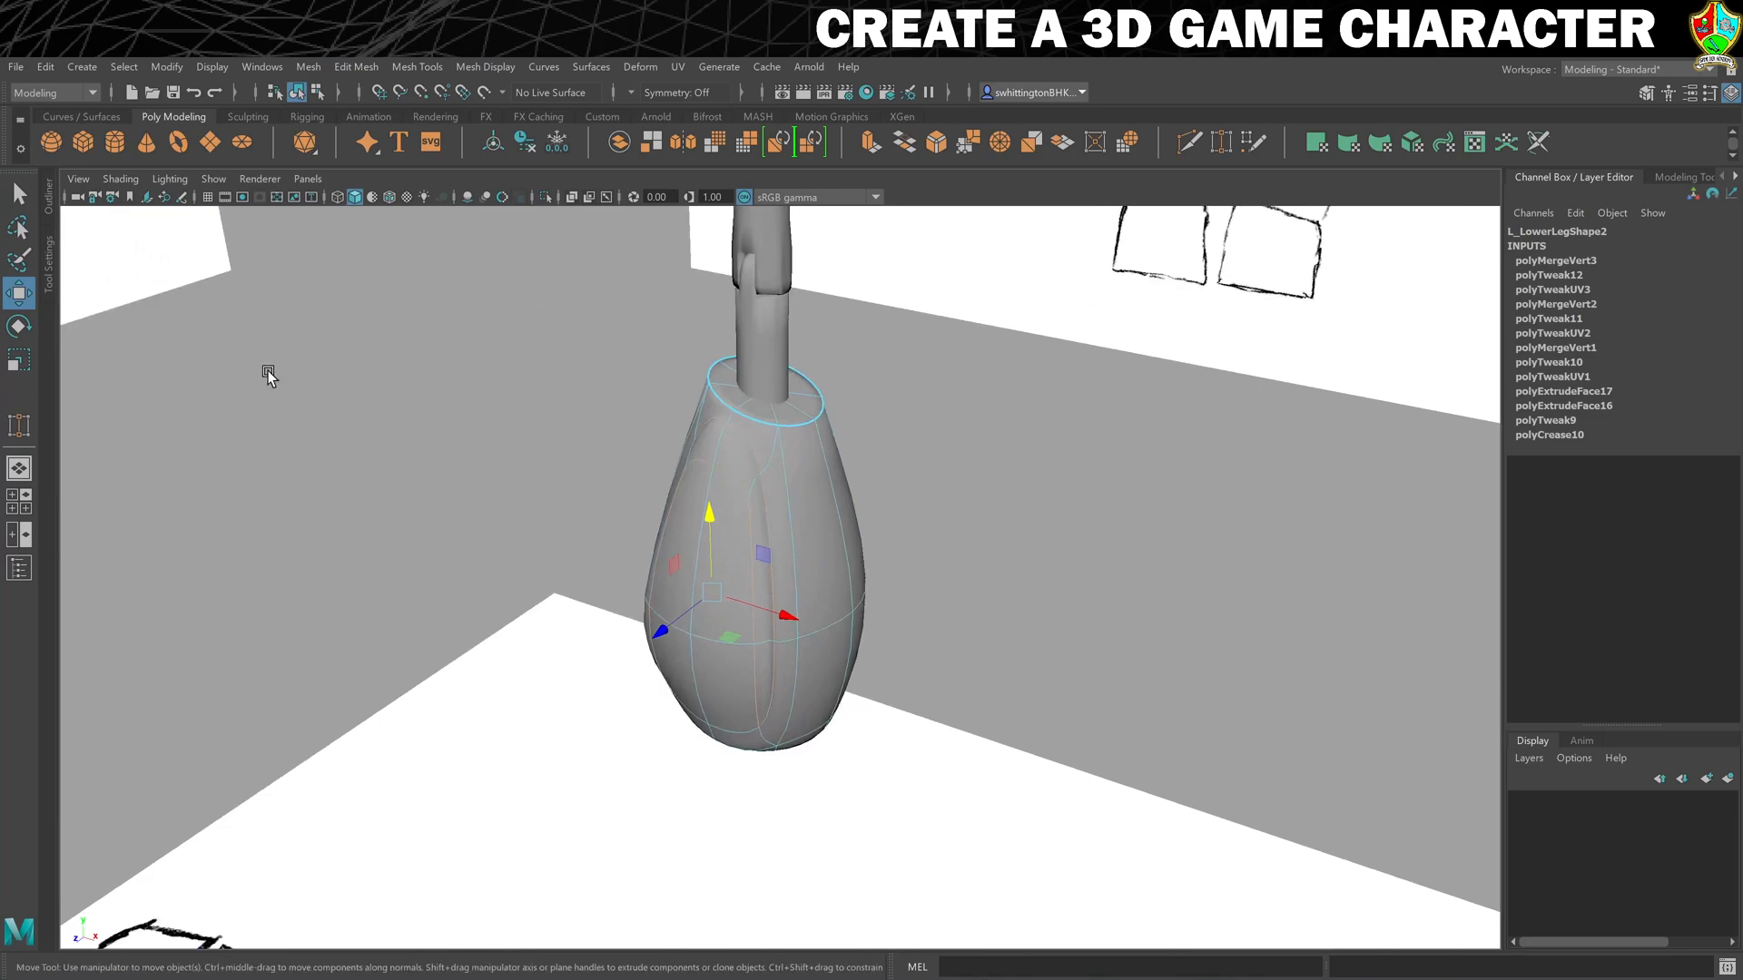
left_click(404, 68)
left_click(445, 168)
middle_click_drag(915, 414, 1042, 425)
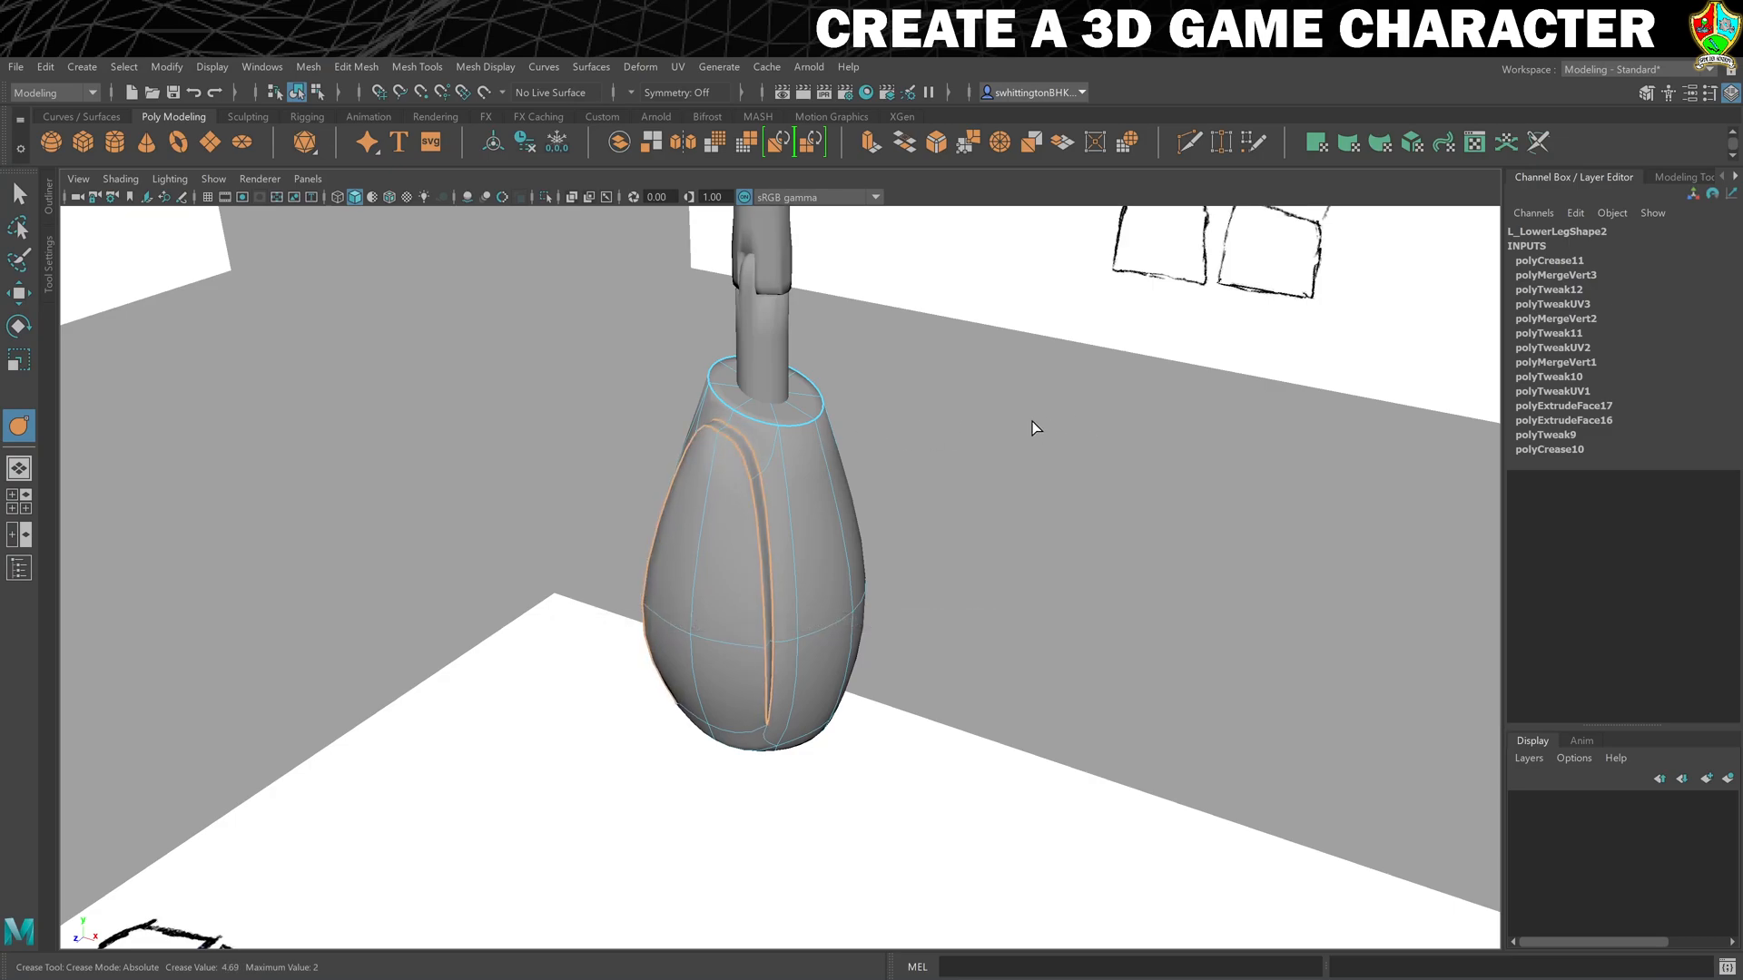
middle_click_drag(946, 435, 874, 439)
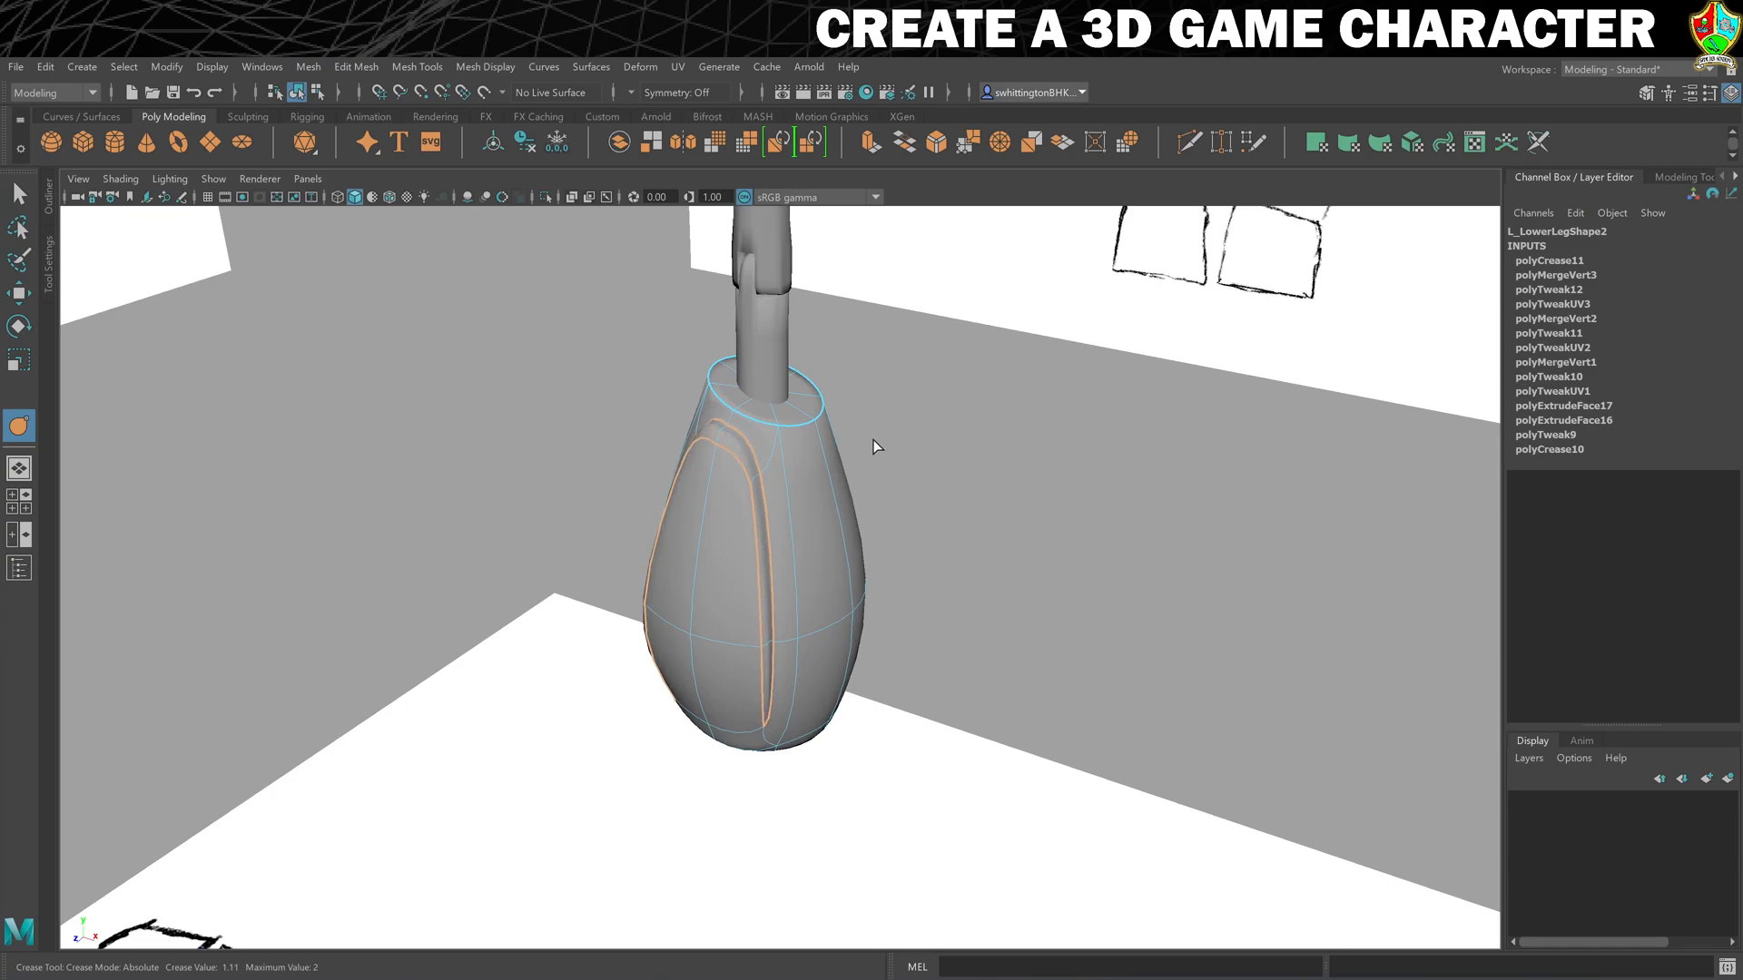
left_click(908, 419)
- Create a polygon cube beneath the left calf at about X 9.2, Y -88.3 and name it L_Foot
left_click_drag(941, 424, 996, 485, "alt")
mouse_move(997, 488)
left_mouse_down("alt")
mouse_move(825, 499)
mouse_move(941, 486)
mouse_move(889, 501)
left_mouse_up("alt")
scroll(889, 502, "down", 10)
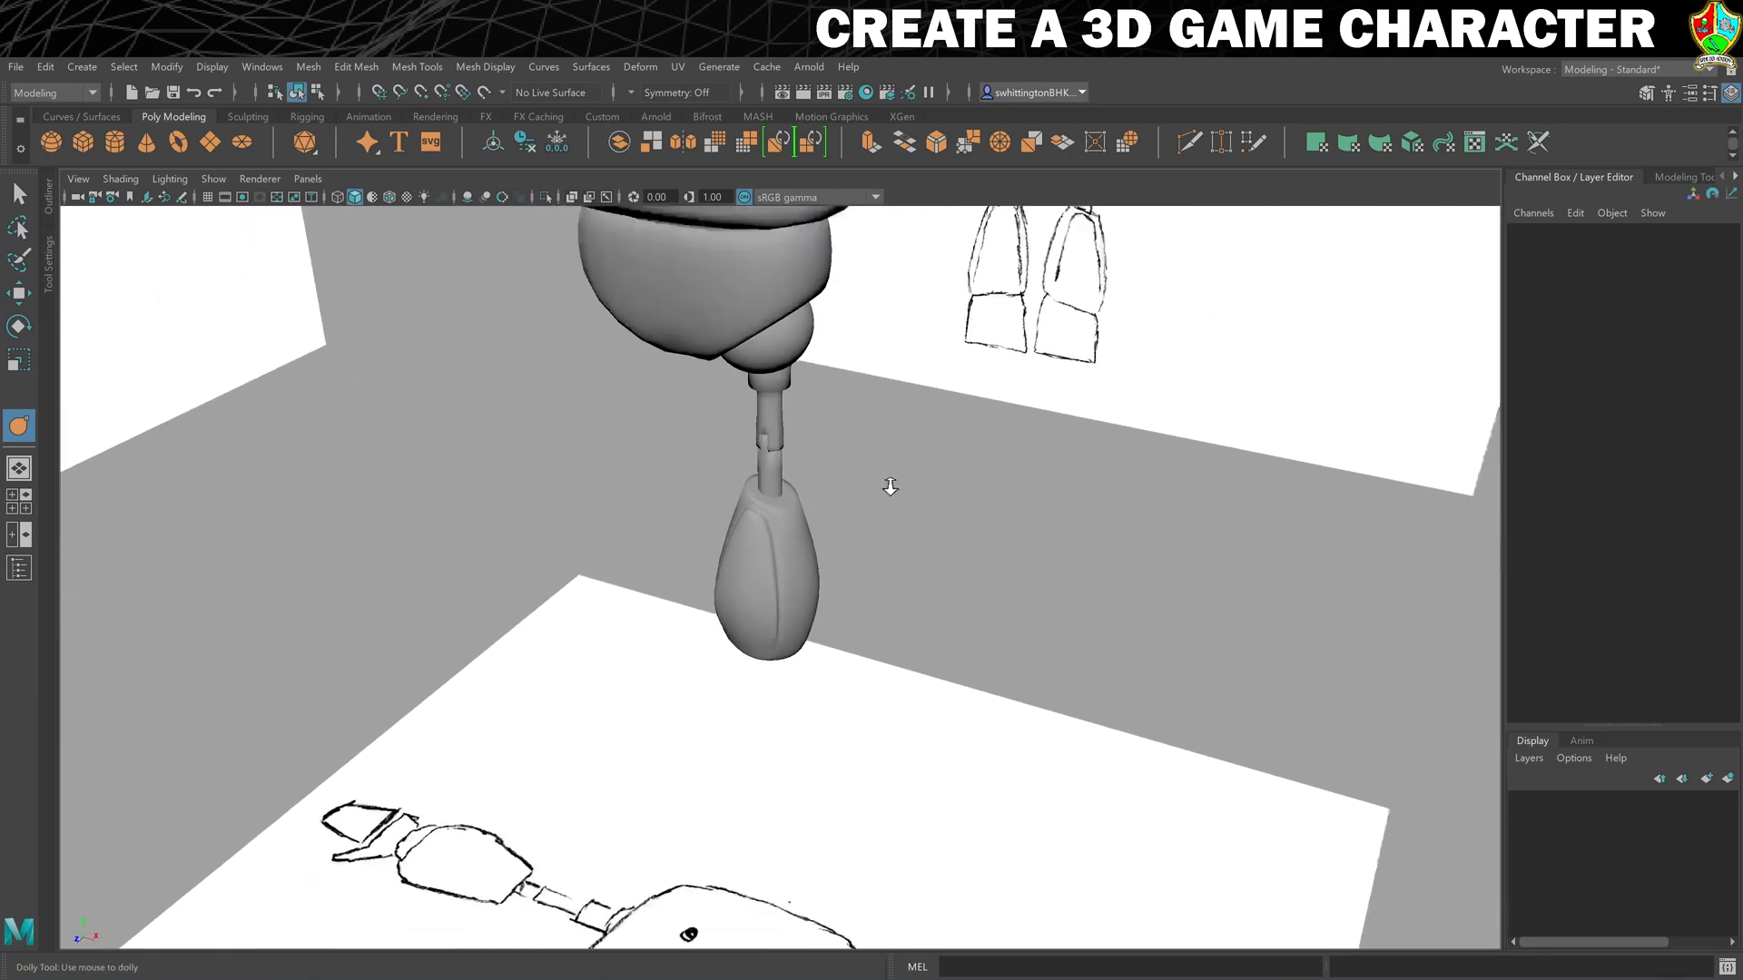
scroll(889, 483, "down", 2)
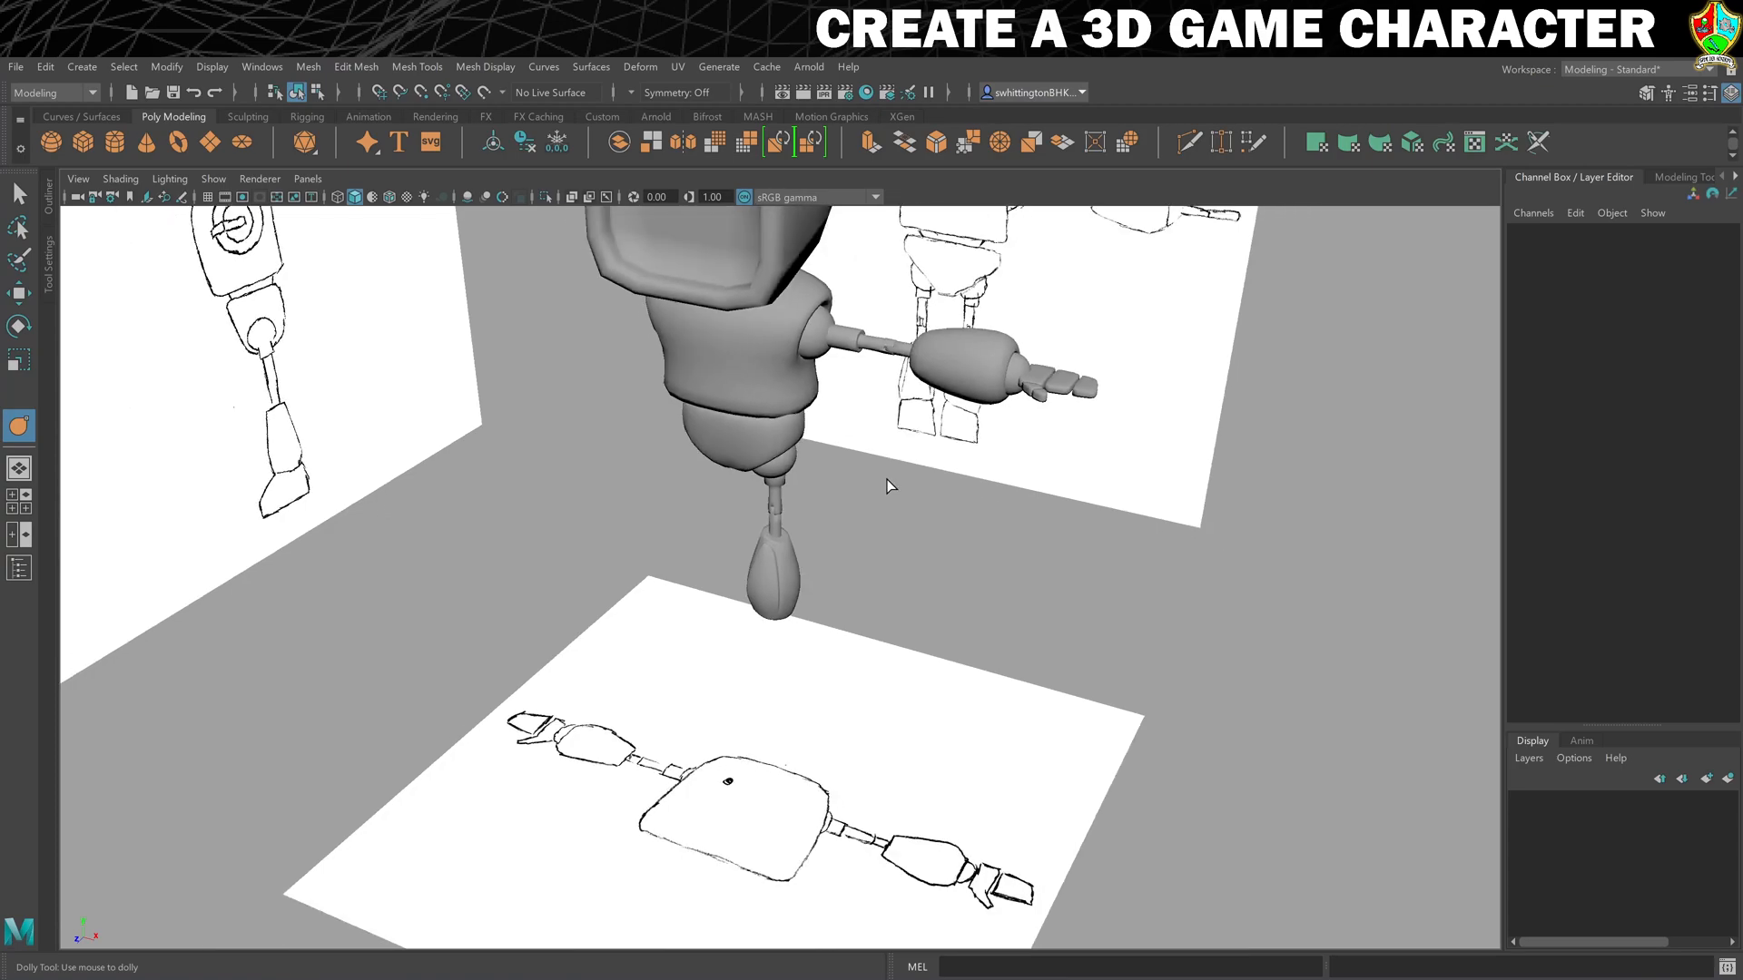
mouse_move(858, 532)
left_mouse_down("alt")
mouse_move(846, 555)
mouse_move(876, 547)
left_mouse_up("alt")
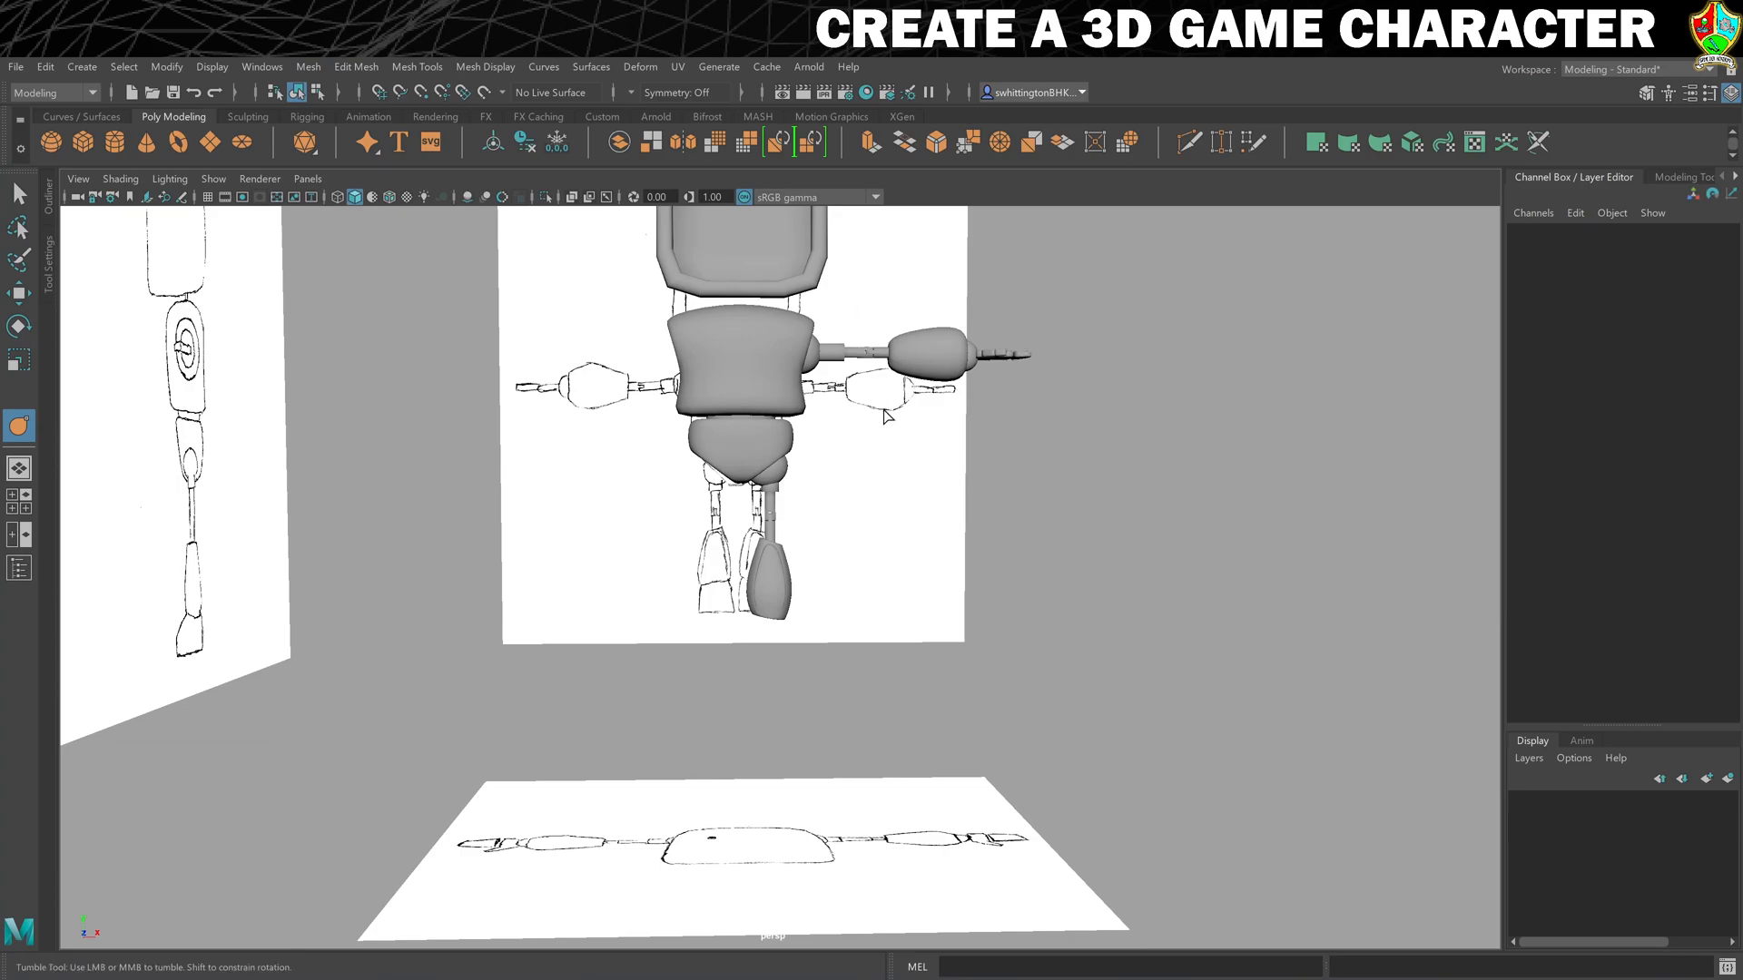
key("w")
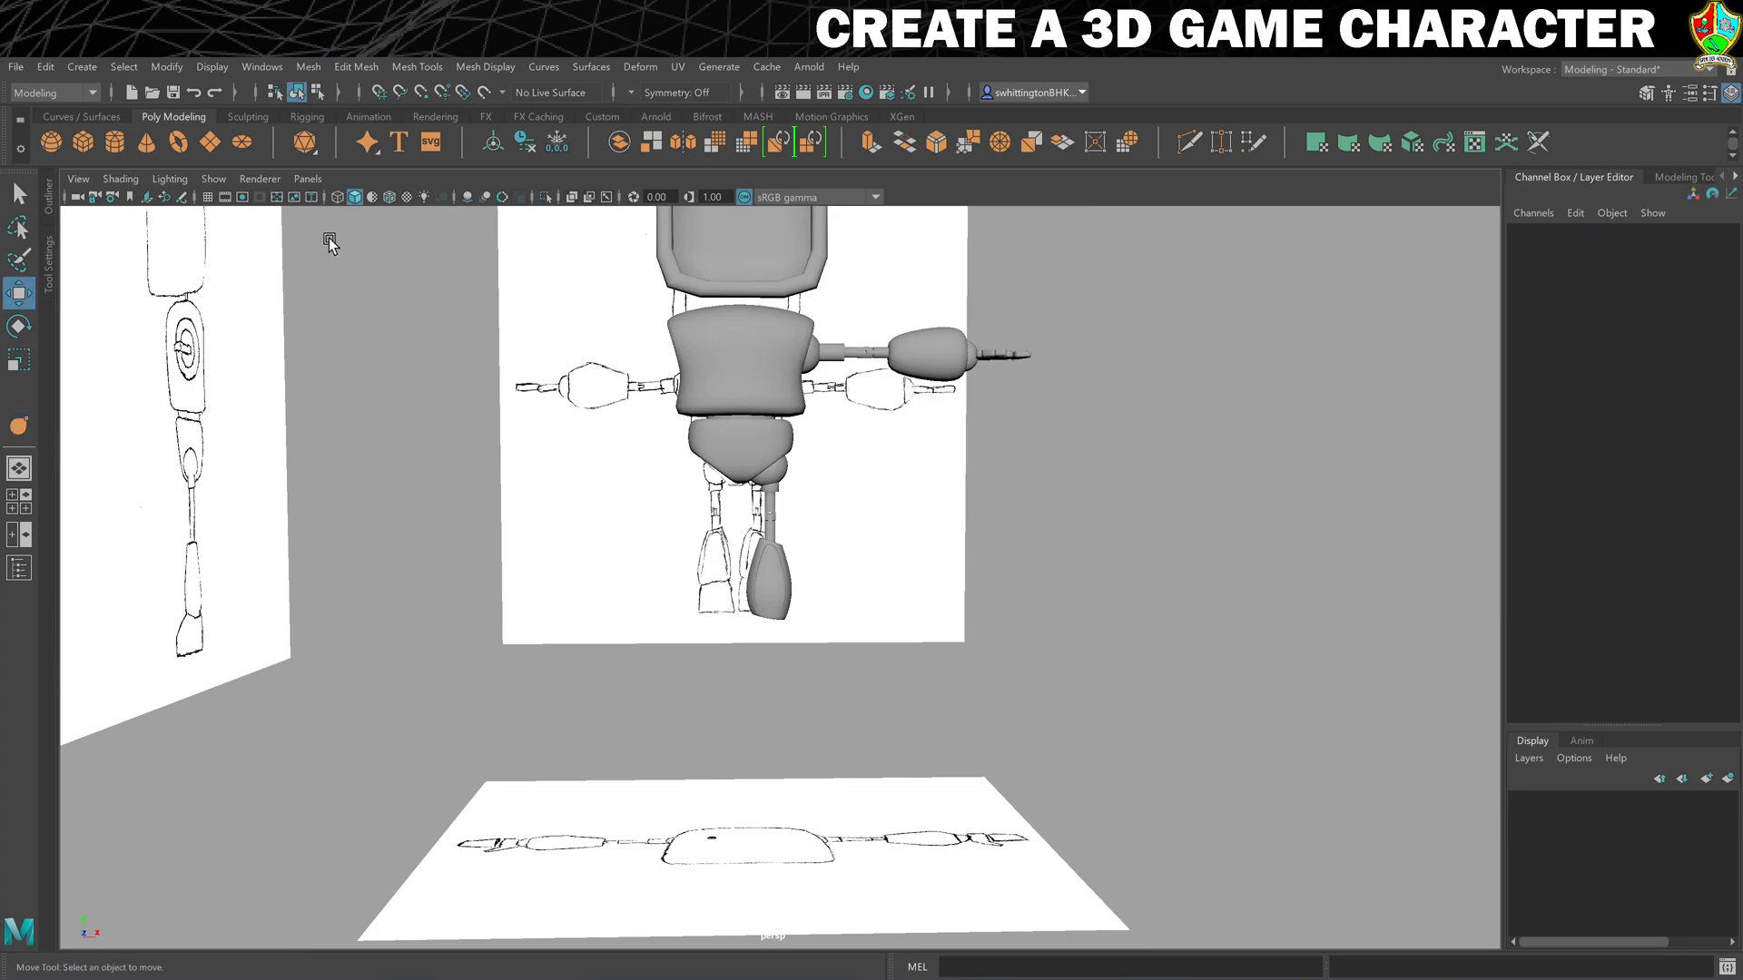
left_click(88, 140)
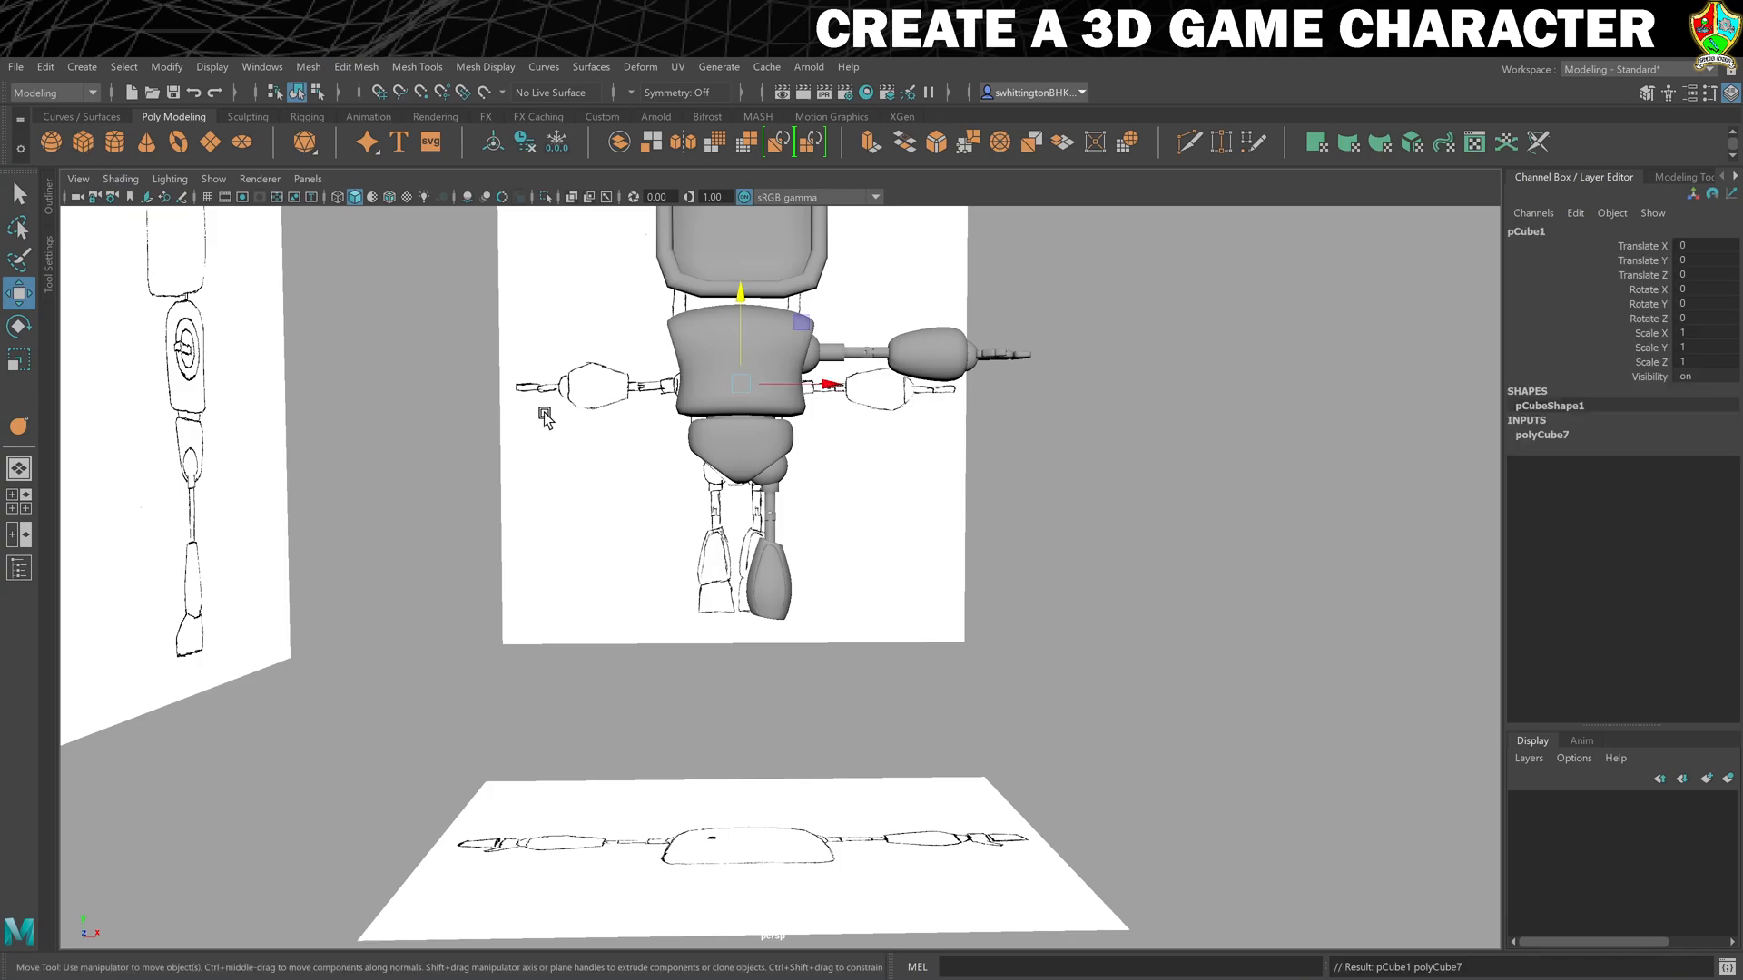
left_click_drag(802, 322, 827, 569)
left_click(1514, 232)
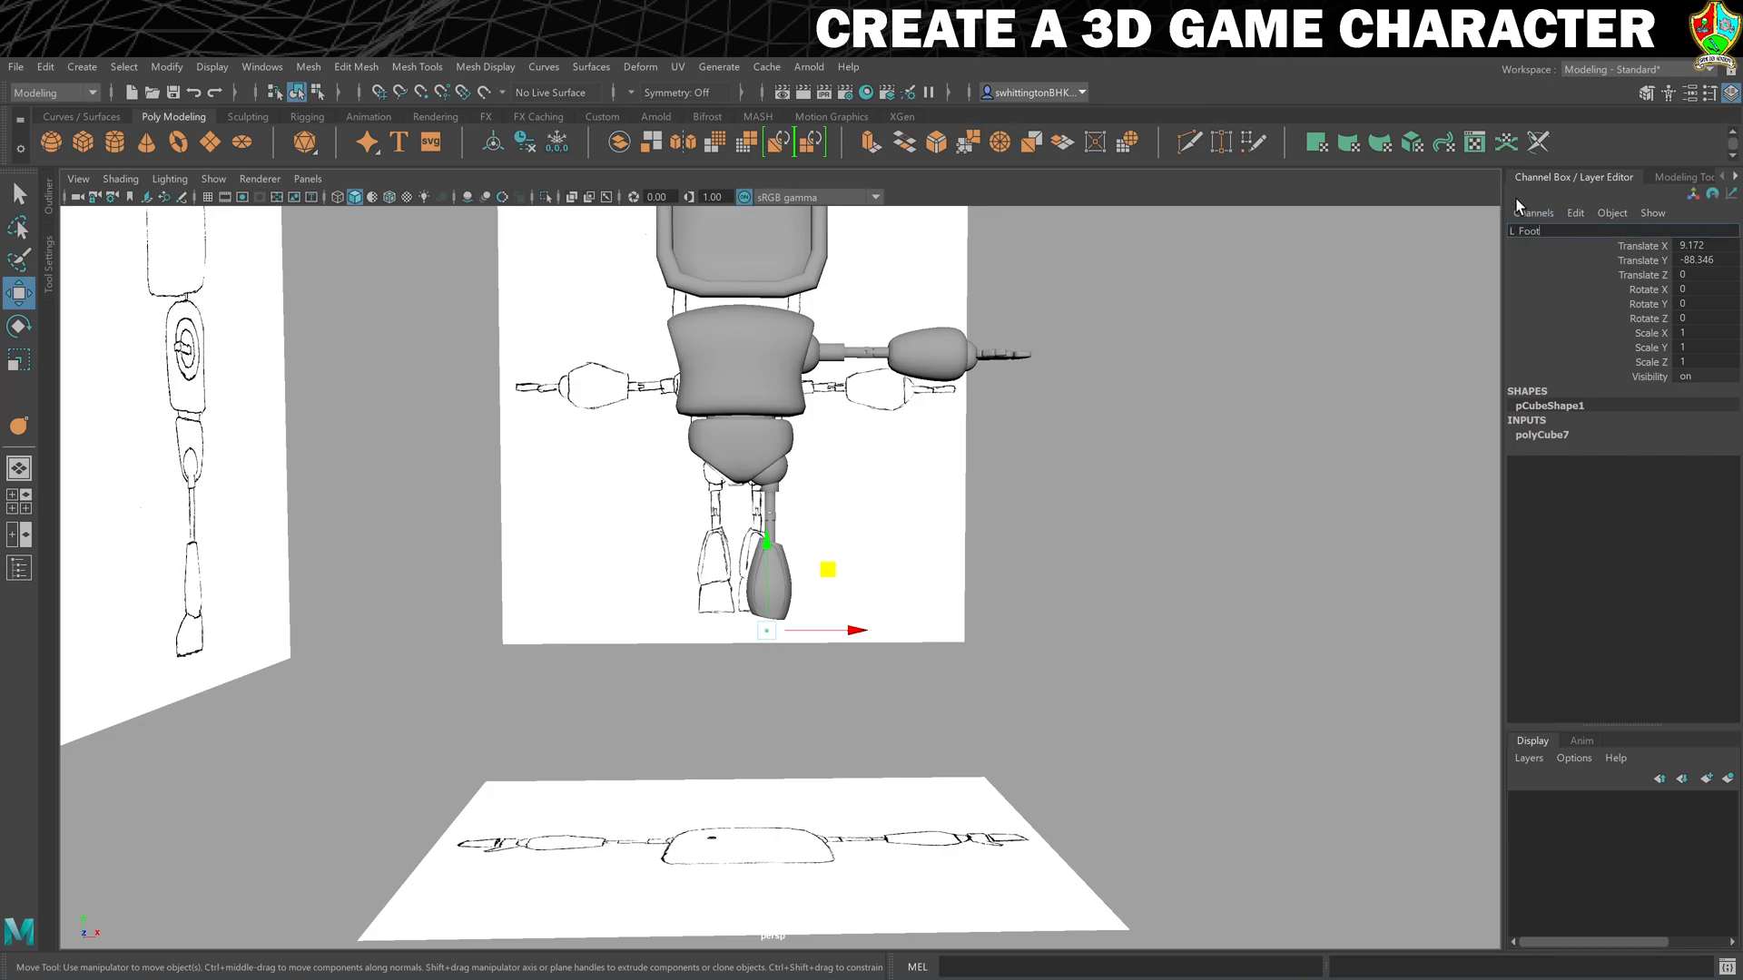
key("Return")
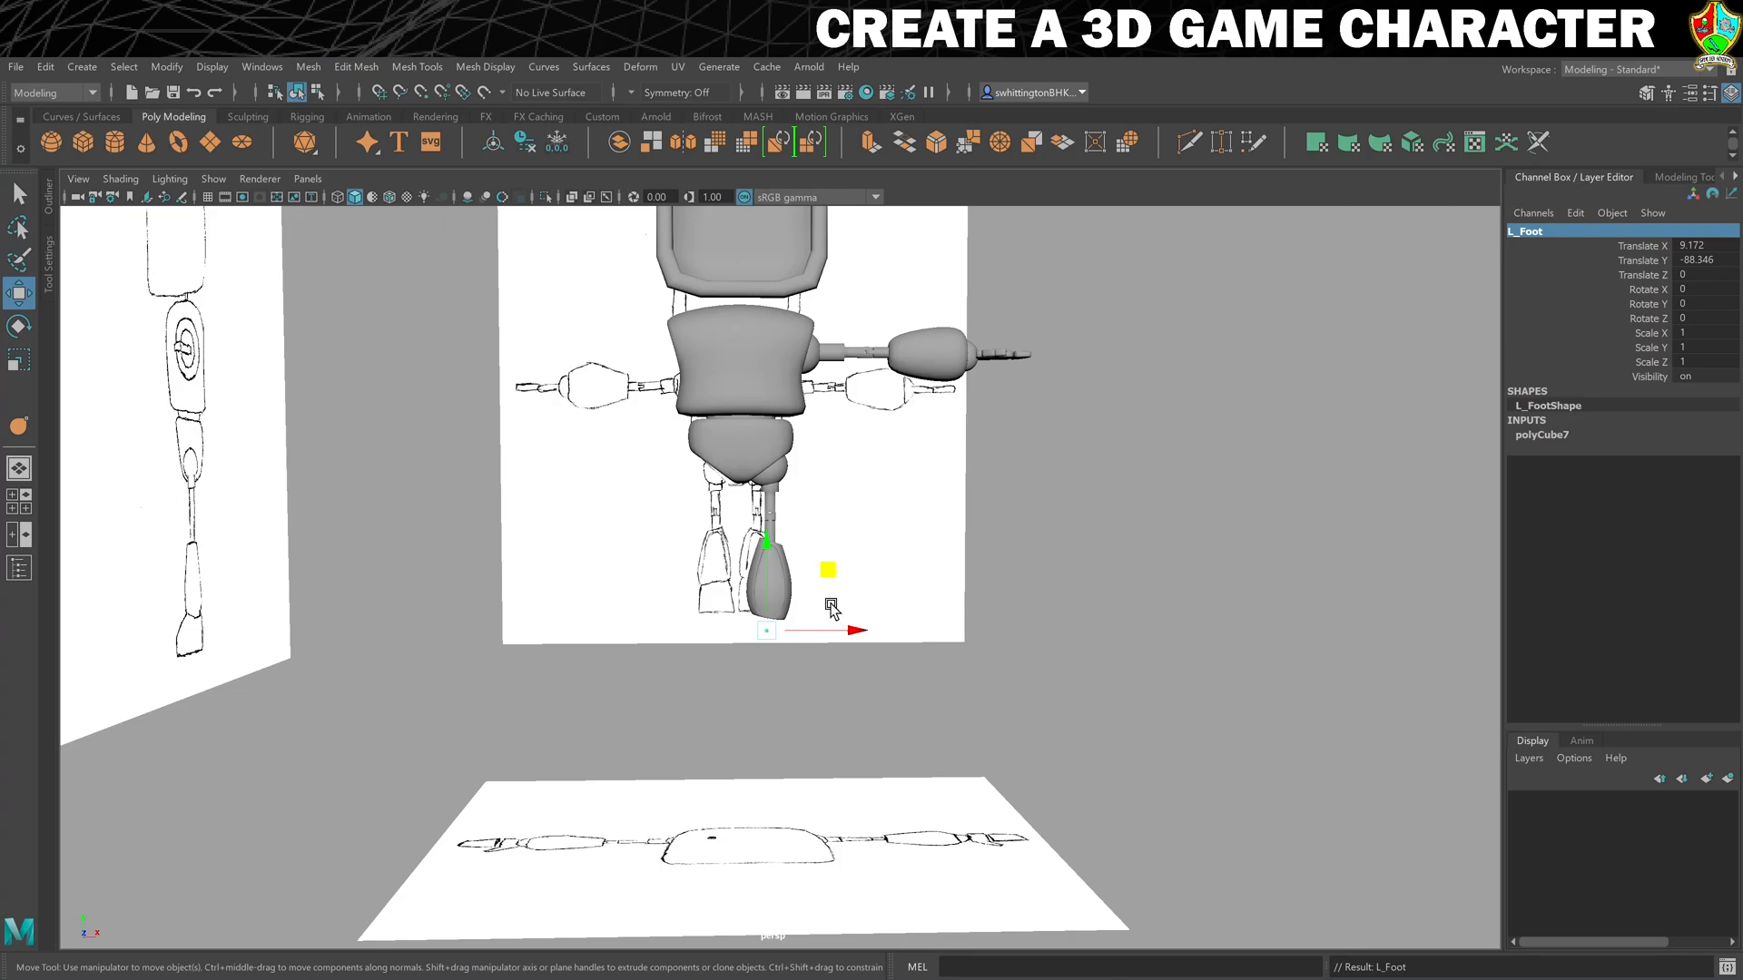
- Scale L_Foot to about 15.4 in X and Y and position it over the front-view foot sketch at about X 9.6, Y -87.1
key("space")
key("r")
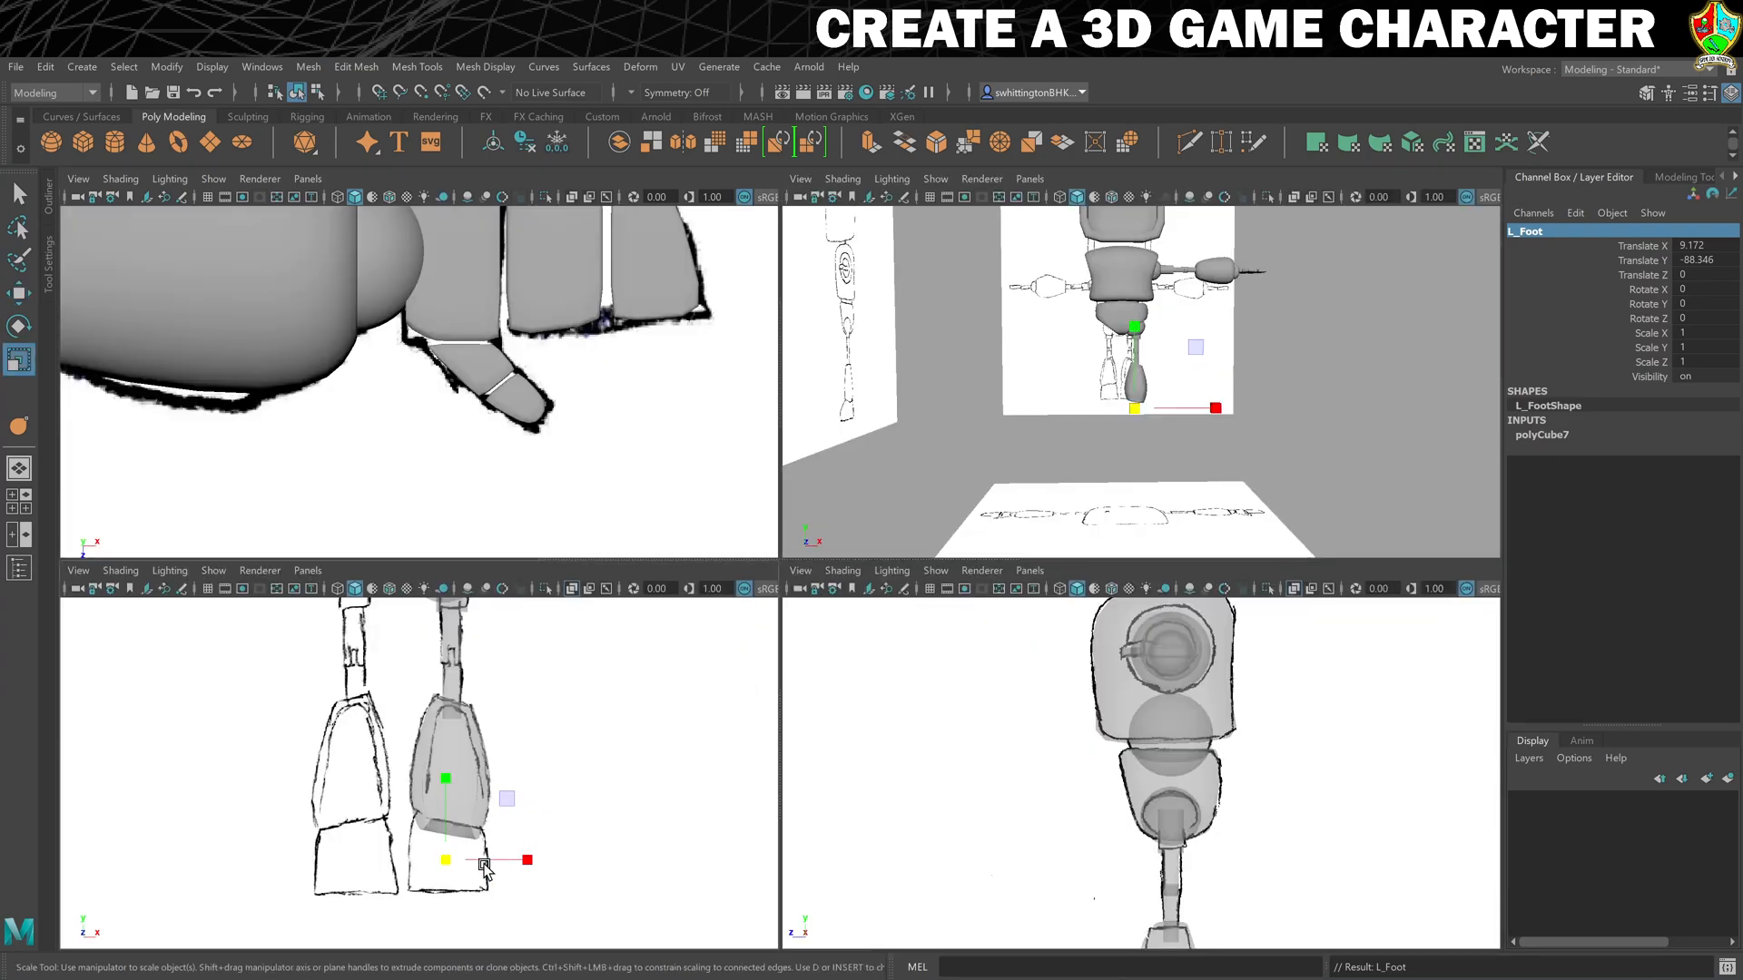
left_click_drag(443, 865, 540, 862)
key("w")
key("r")
left_click_drag(451, 782, 449, 767)
key("w")
- In the side view, stretch L_Foot to a Z scale of about 24.3 and move it to about Z 4.6 to cover the sketched foot
middle_click_drag(1218, 818, 1195, 590, "alt")
scroll(1190, 717, "up", 4)
middle_click_drag(1194, 786, 1236, 710, "alt")
key("r")
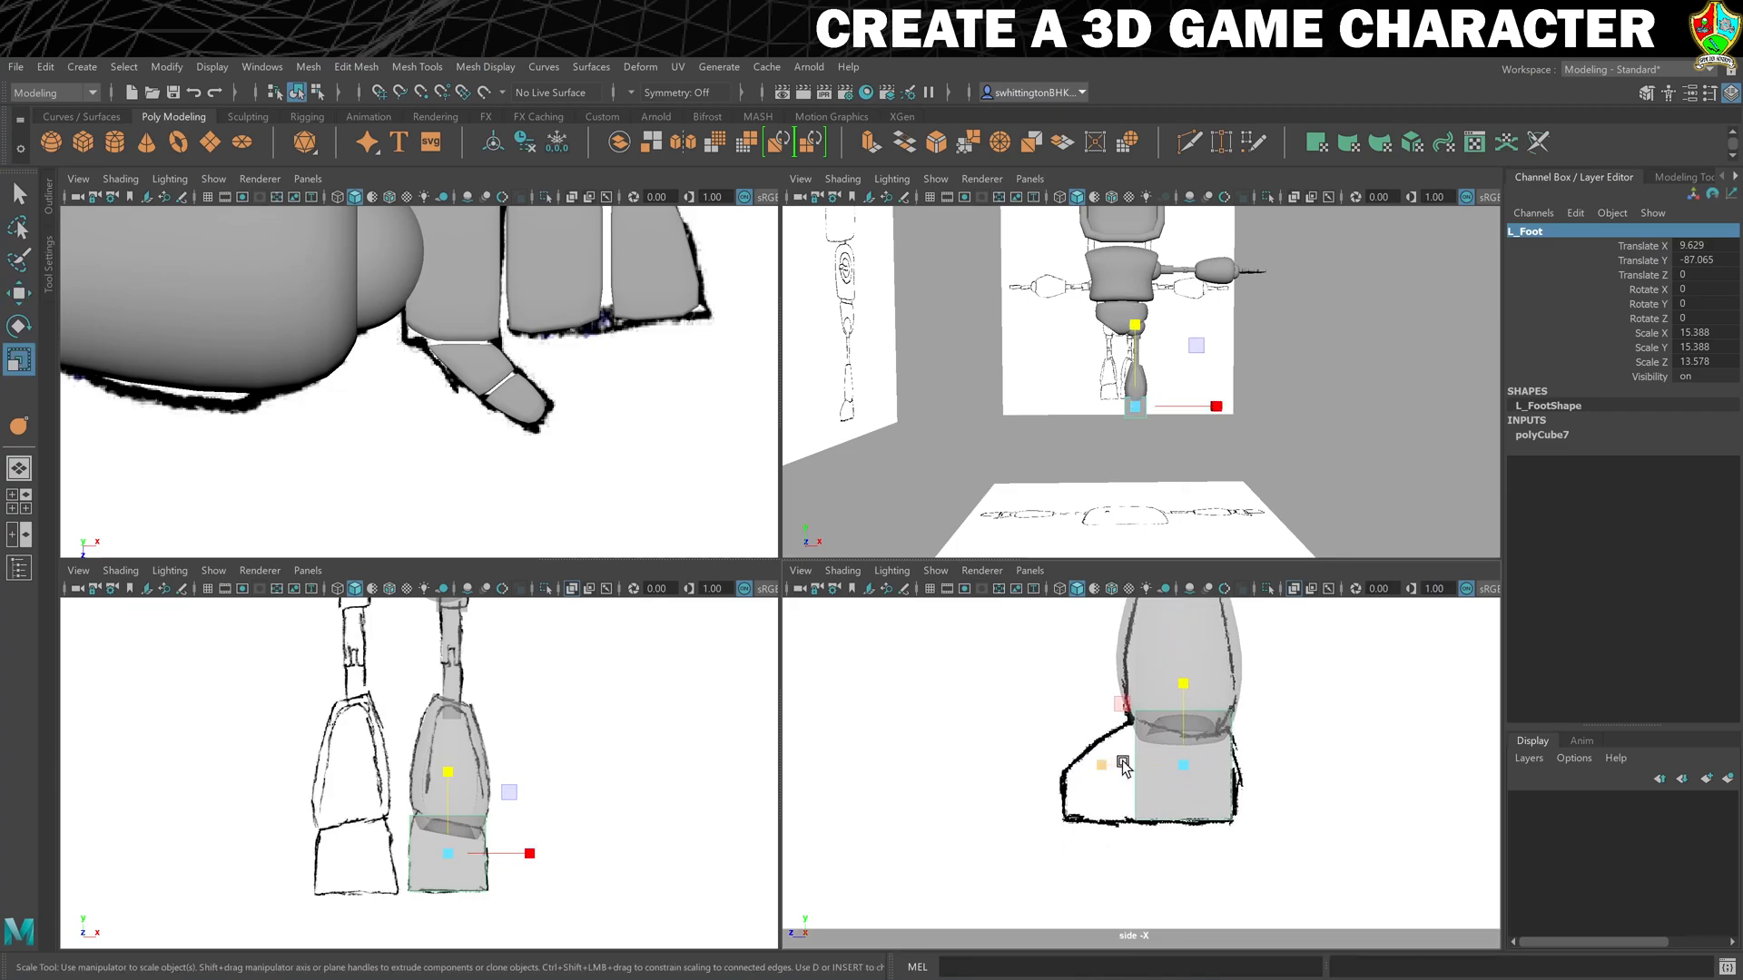
key("w")
left_click_drag(1103, 767, 1057, 766)
key("r")
key("w")
key("r")
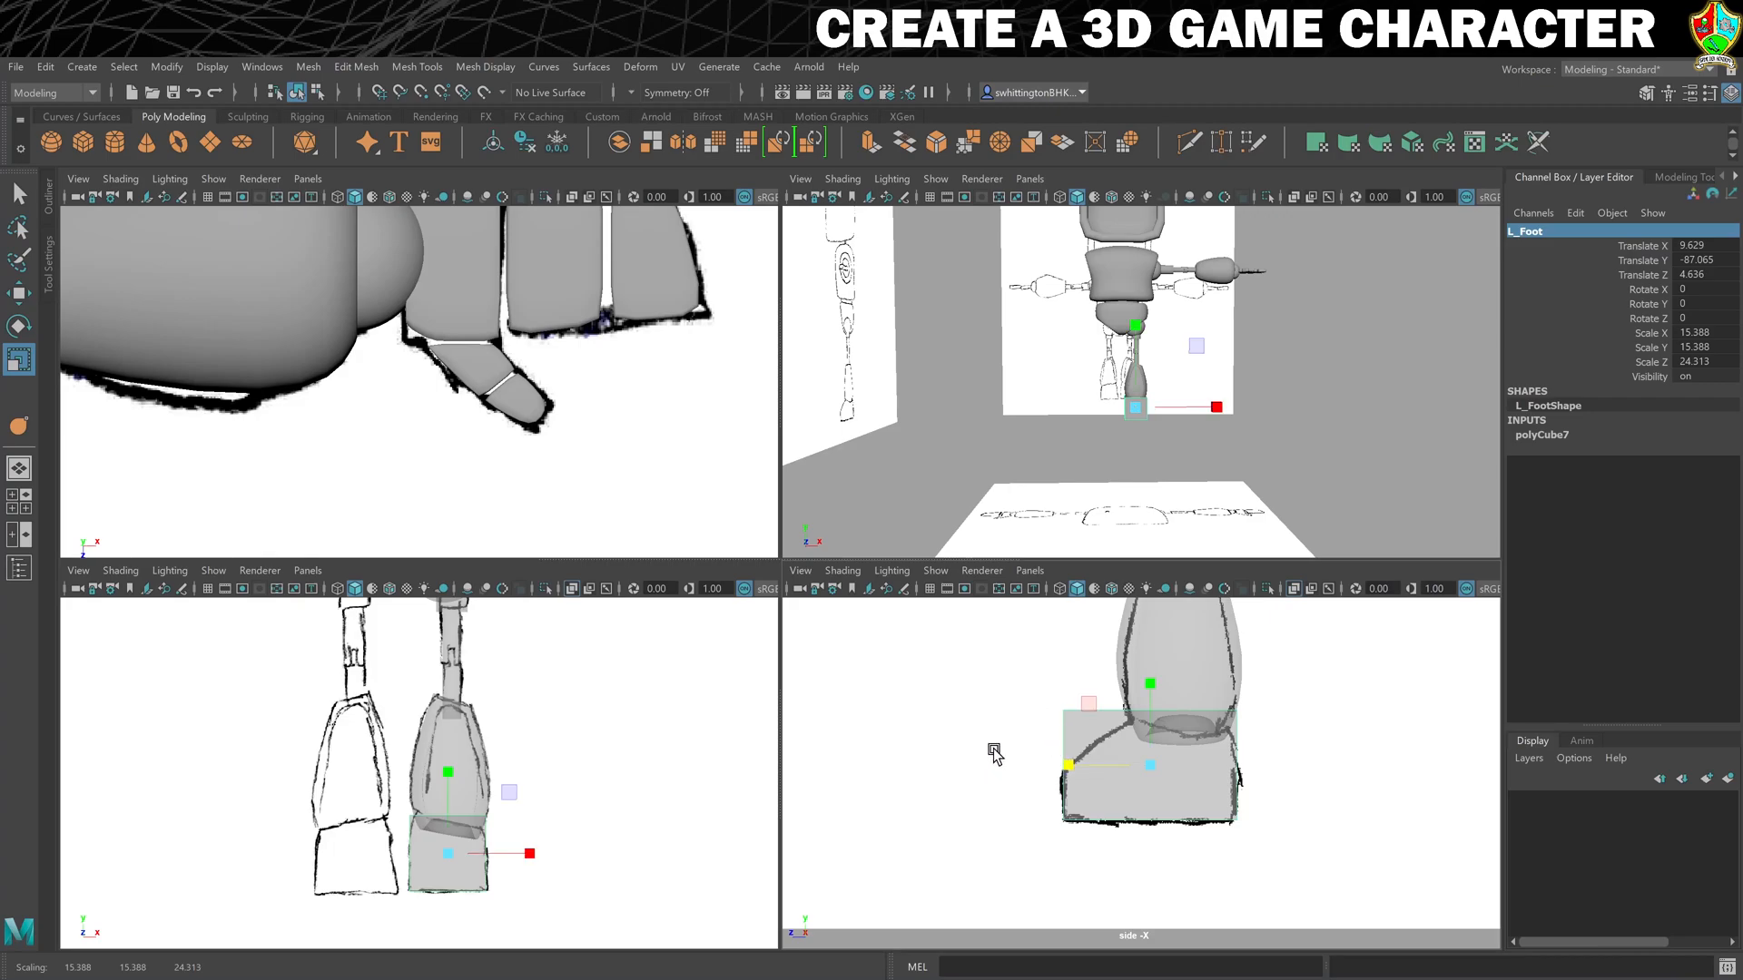
- Cut two edge loops into L_Foot with Multi-Cut, one crosswise at the ankle front and one lengthwise down the middle
left_click(1186, 141)
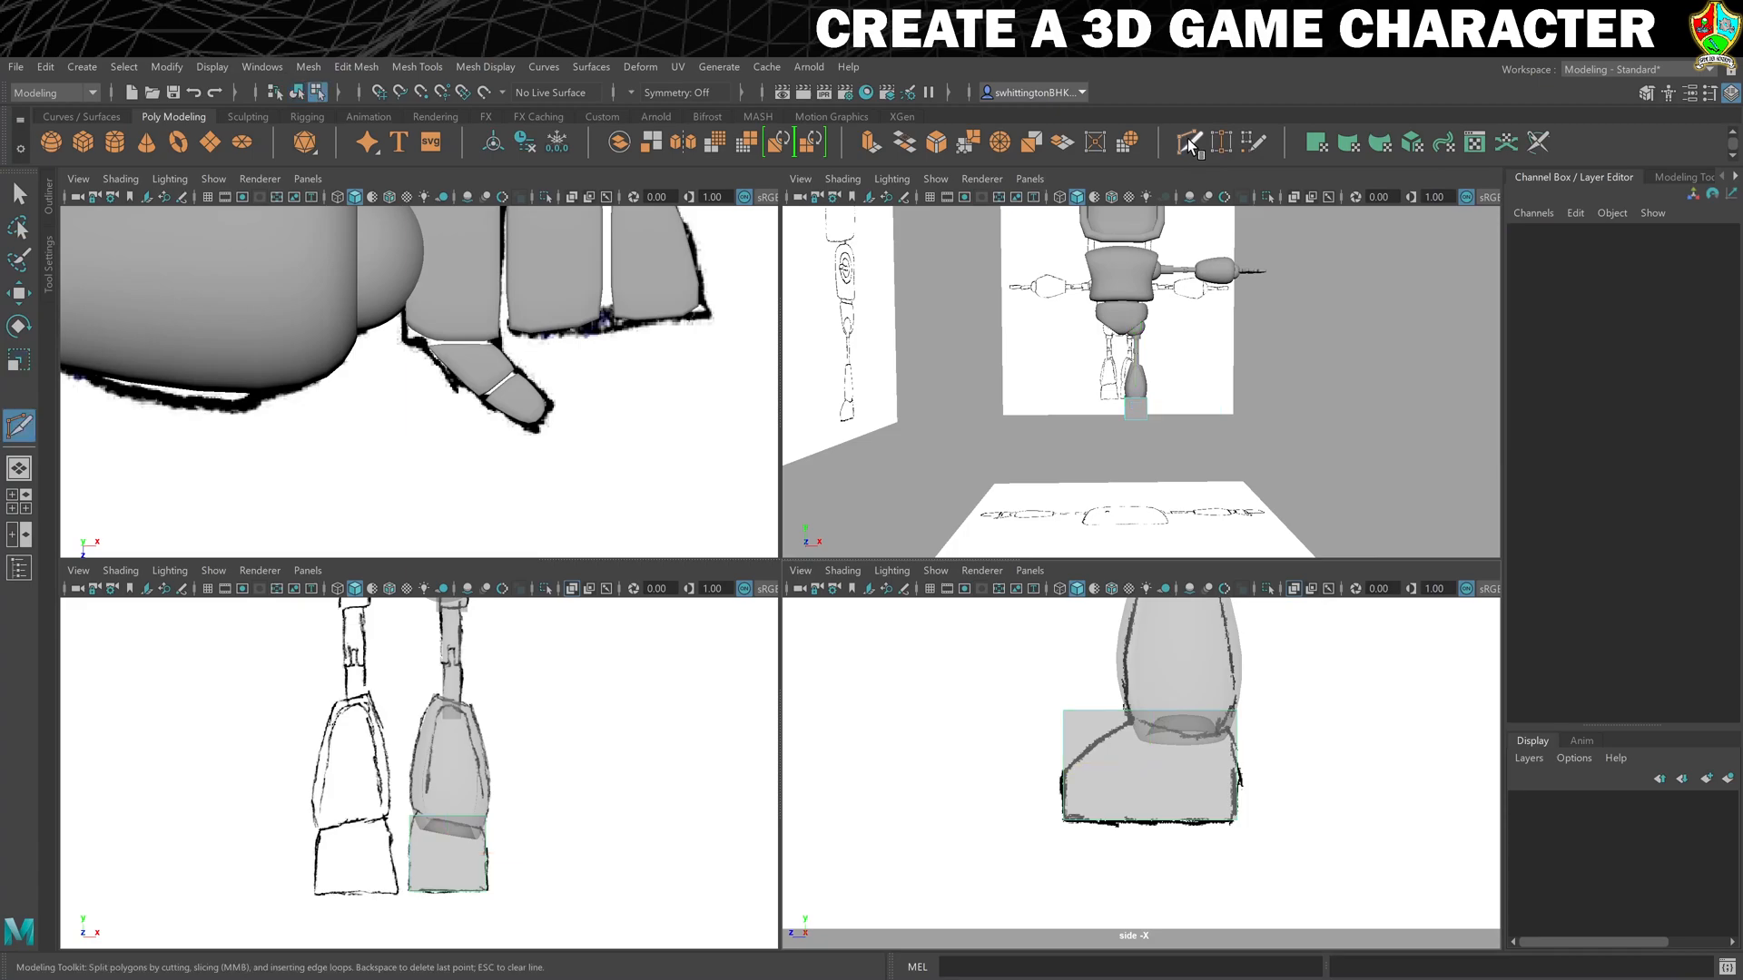
left_click(1152, 714, "ctrl")
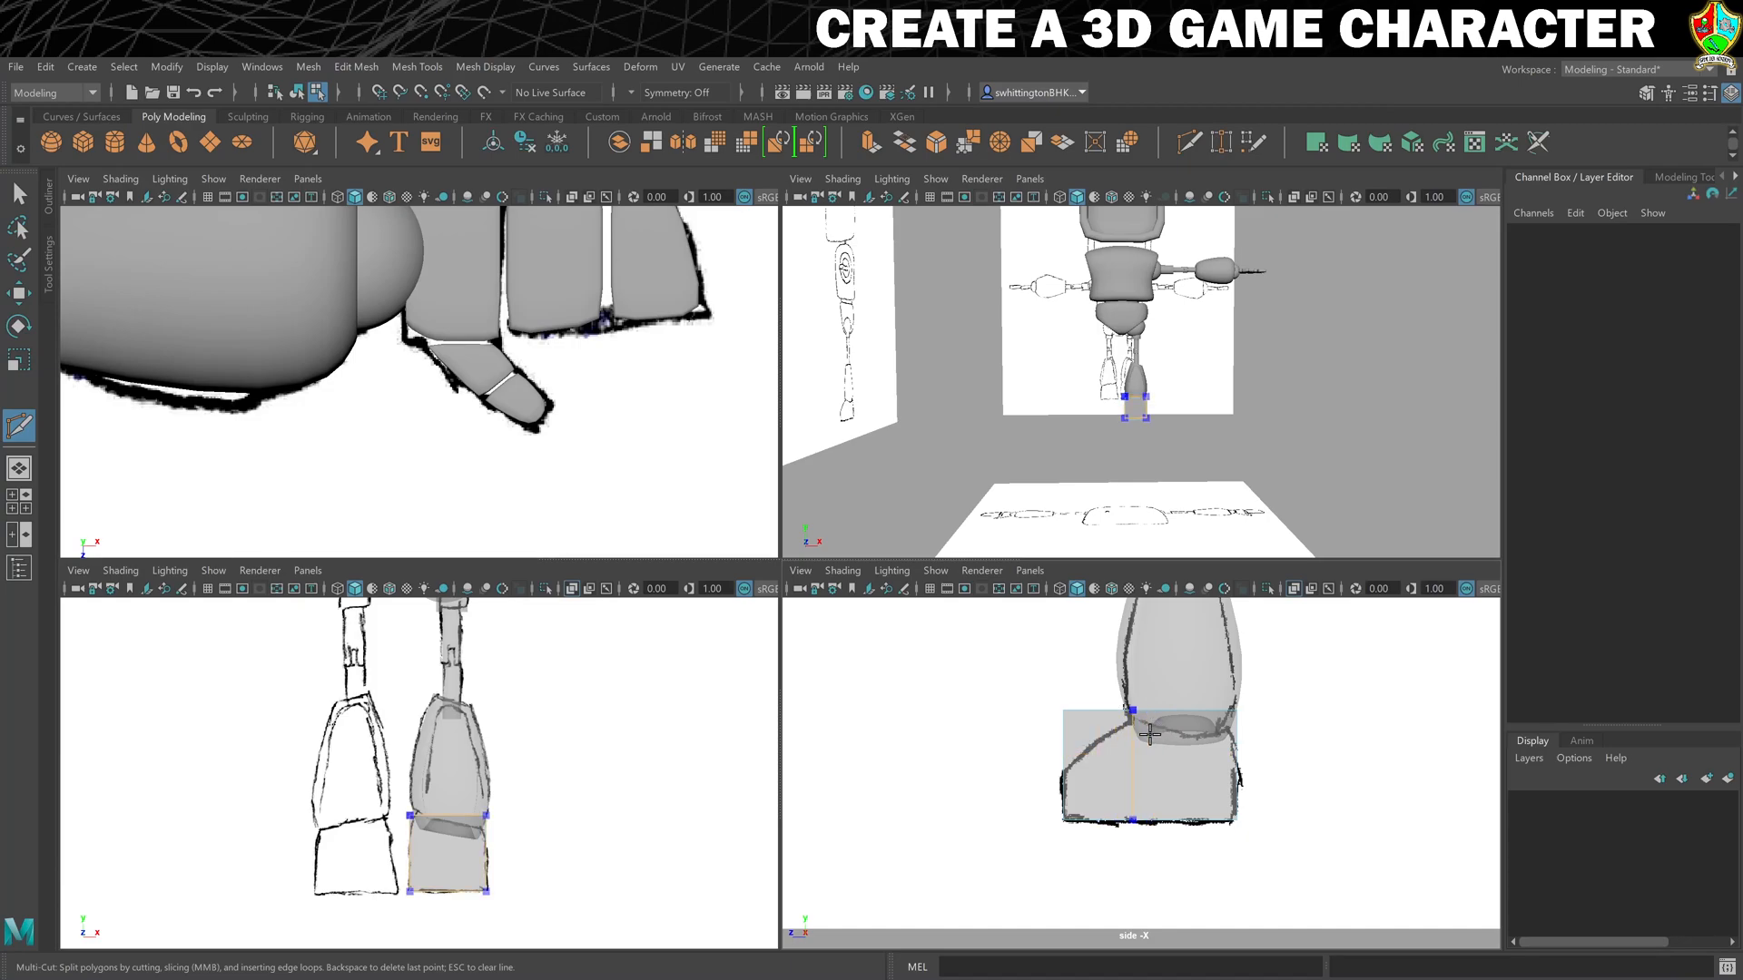
left_click(1144, 735, "ctrl")
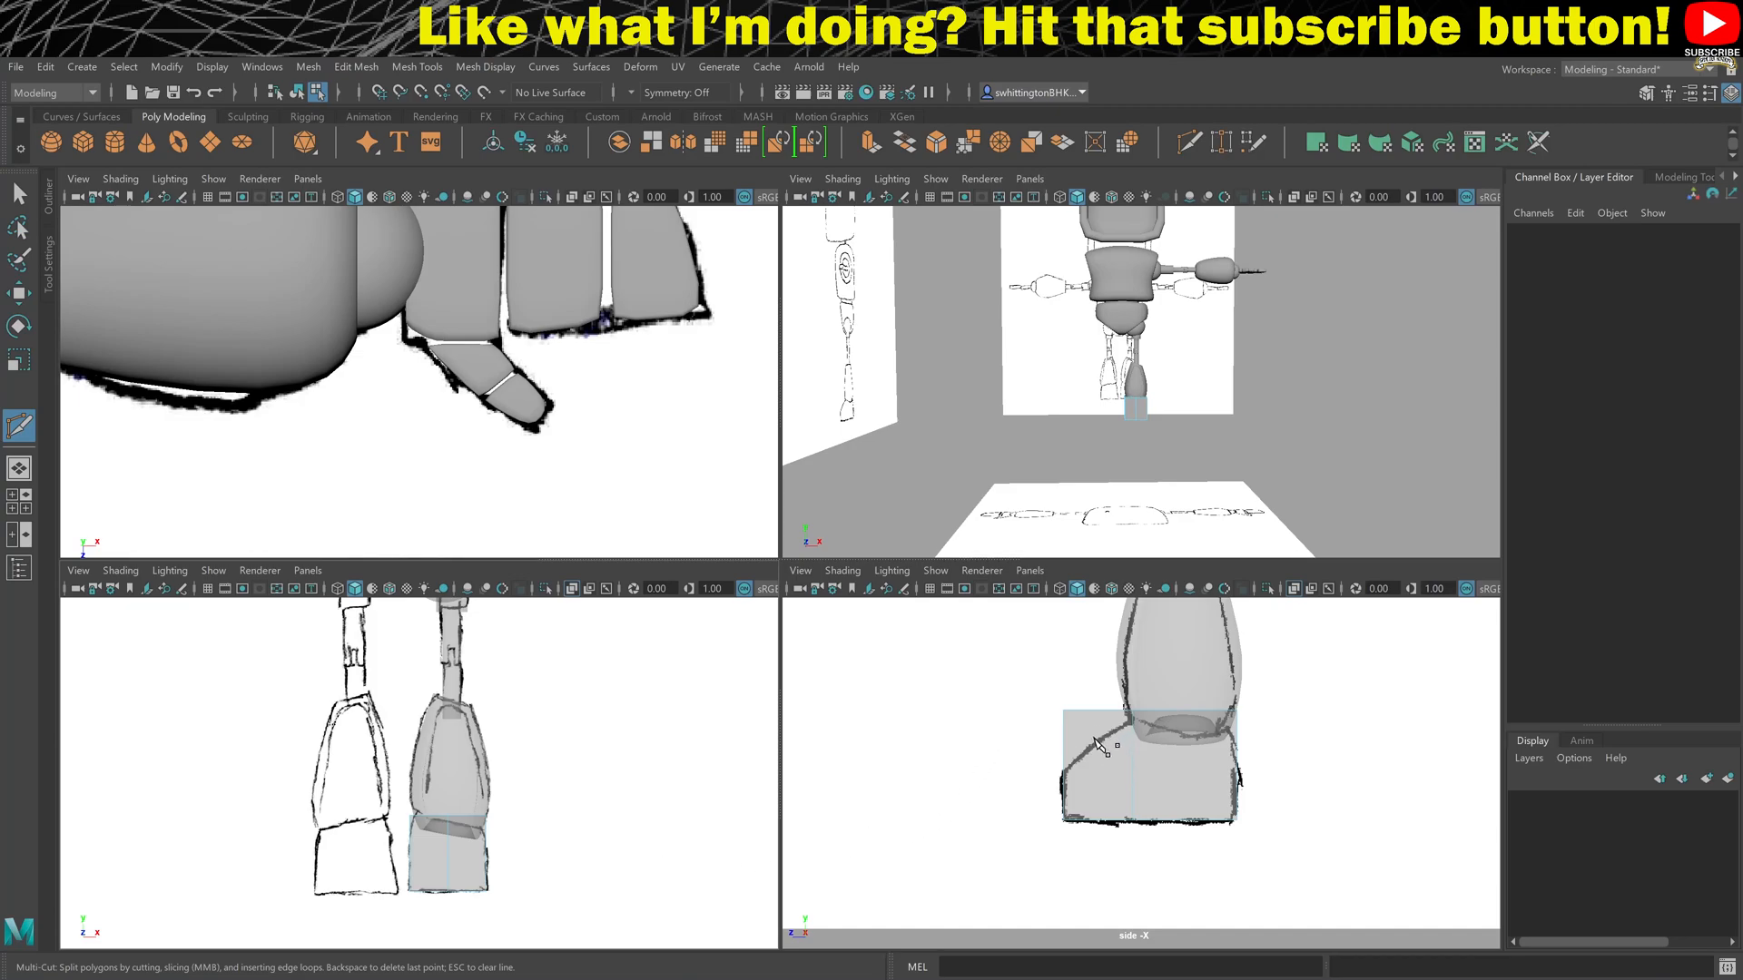
- Lower L_Foot's upper toe, ankle and heel vertices in the side view to follow the sketched foot outline
key("w")
right_click_drag(1095, 736, 1048, 723)
left_click_drag(1089, 751, 1090, 747)
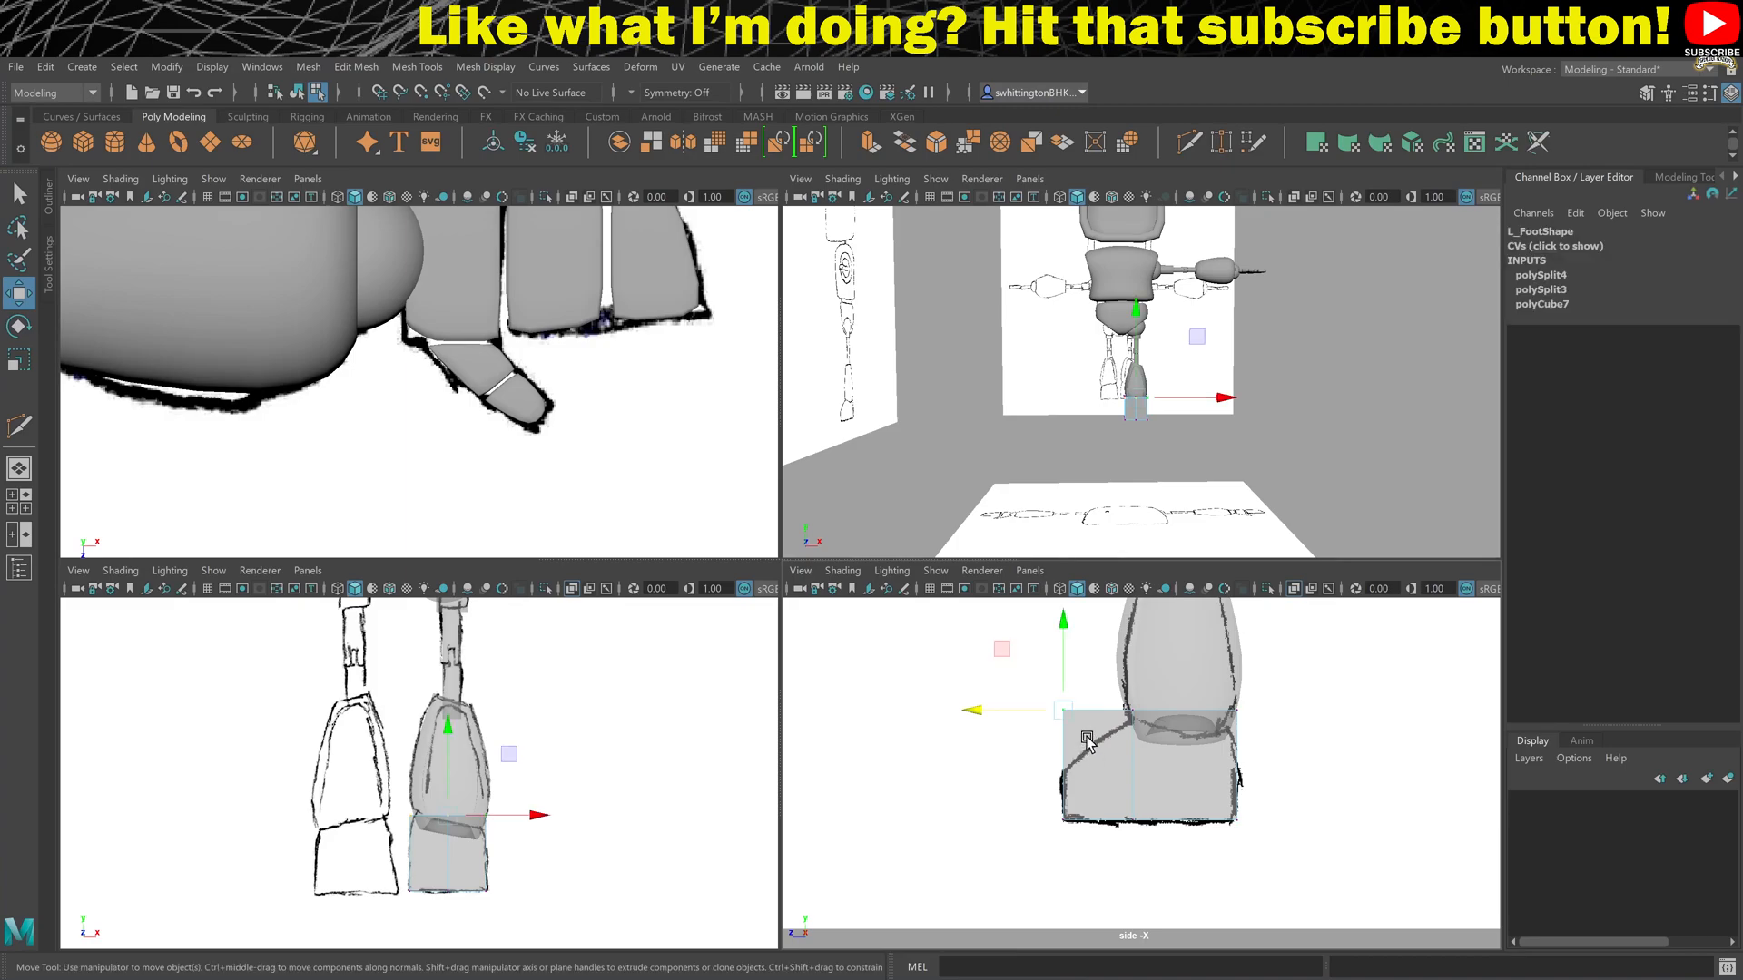
left_click_drag(1065, 621, 1158, 720)
left_click_drag(1135, 624, 1135, 631)
left_click_drag(1223, 677, 1268, 729)
left_click_drag(1239, 625, 1237, 631)
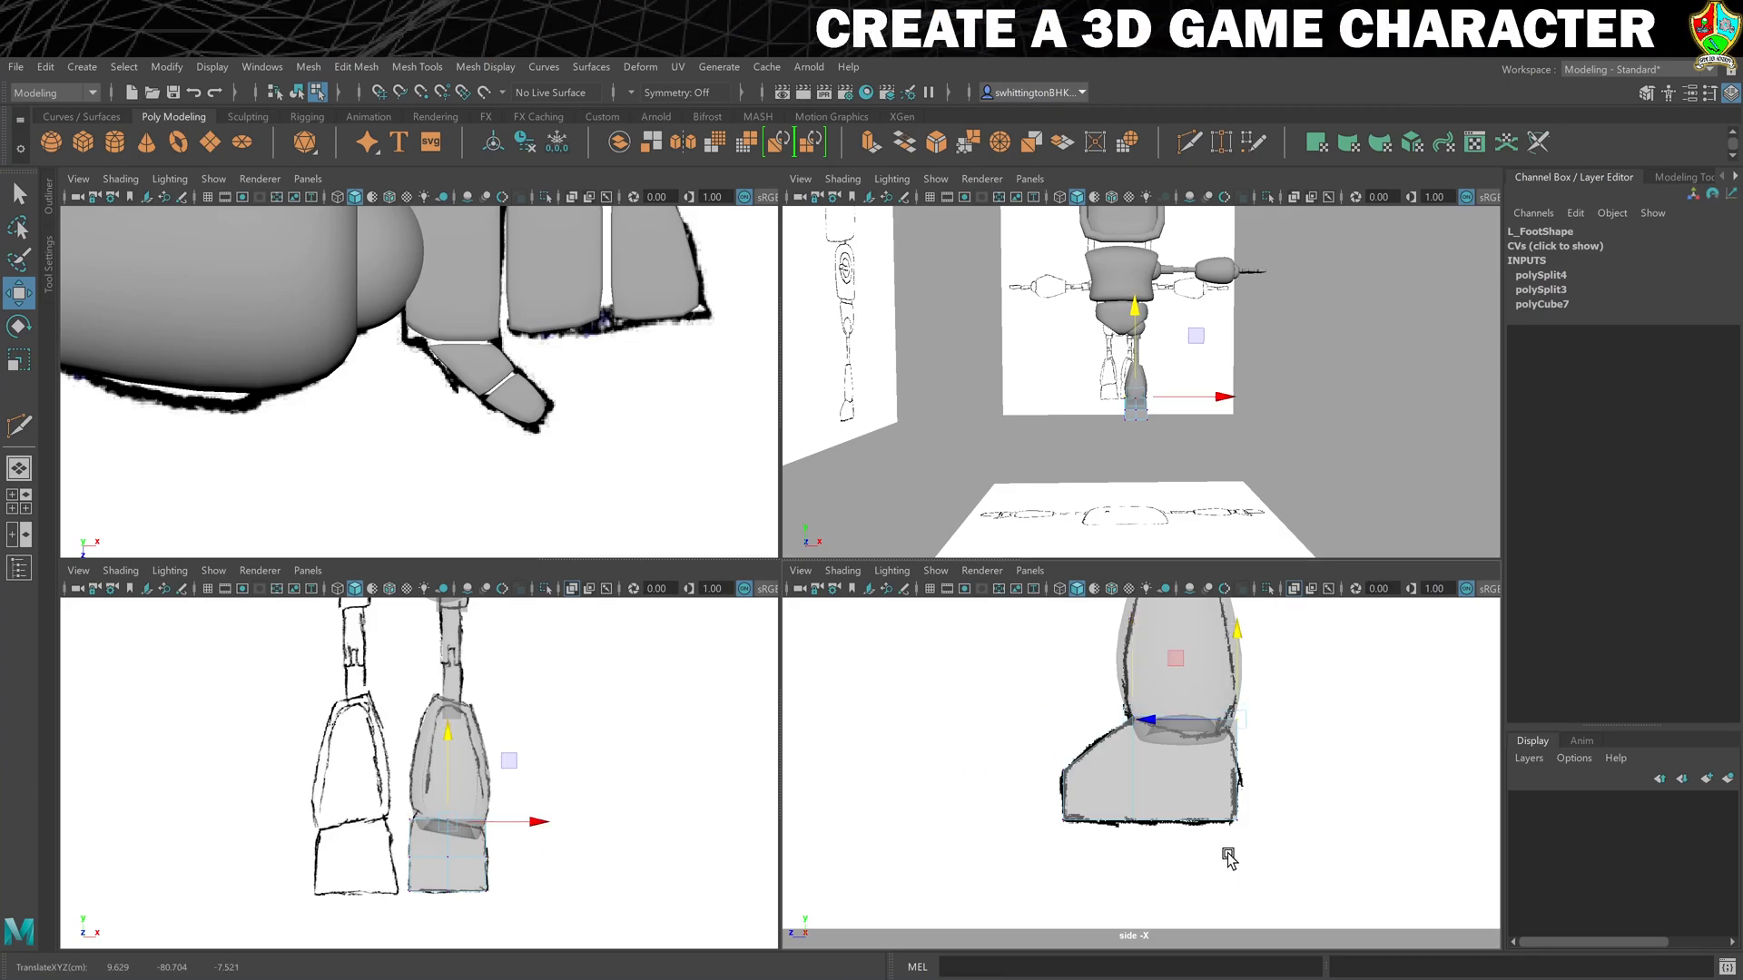
- In the front view, lower the outer top vertices of L_Foot and raise the inner ones to match the sketched ankle slant
scroll(599, 873, "up", 3)
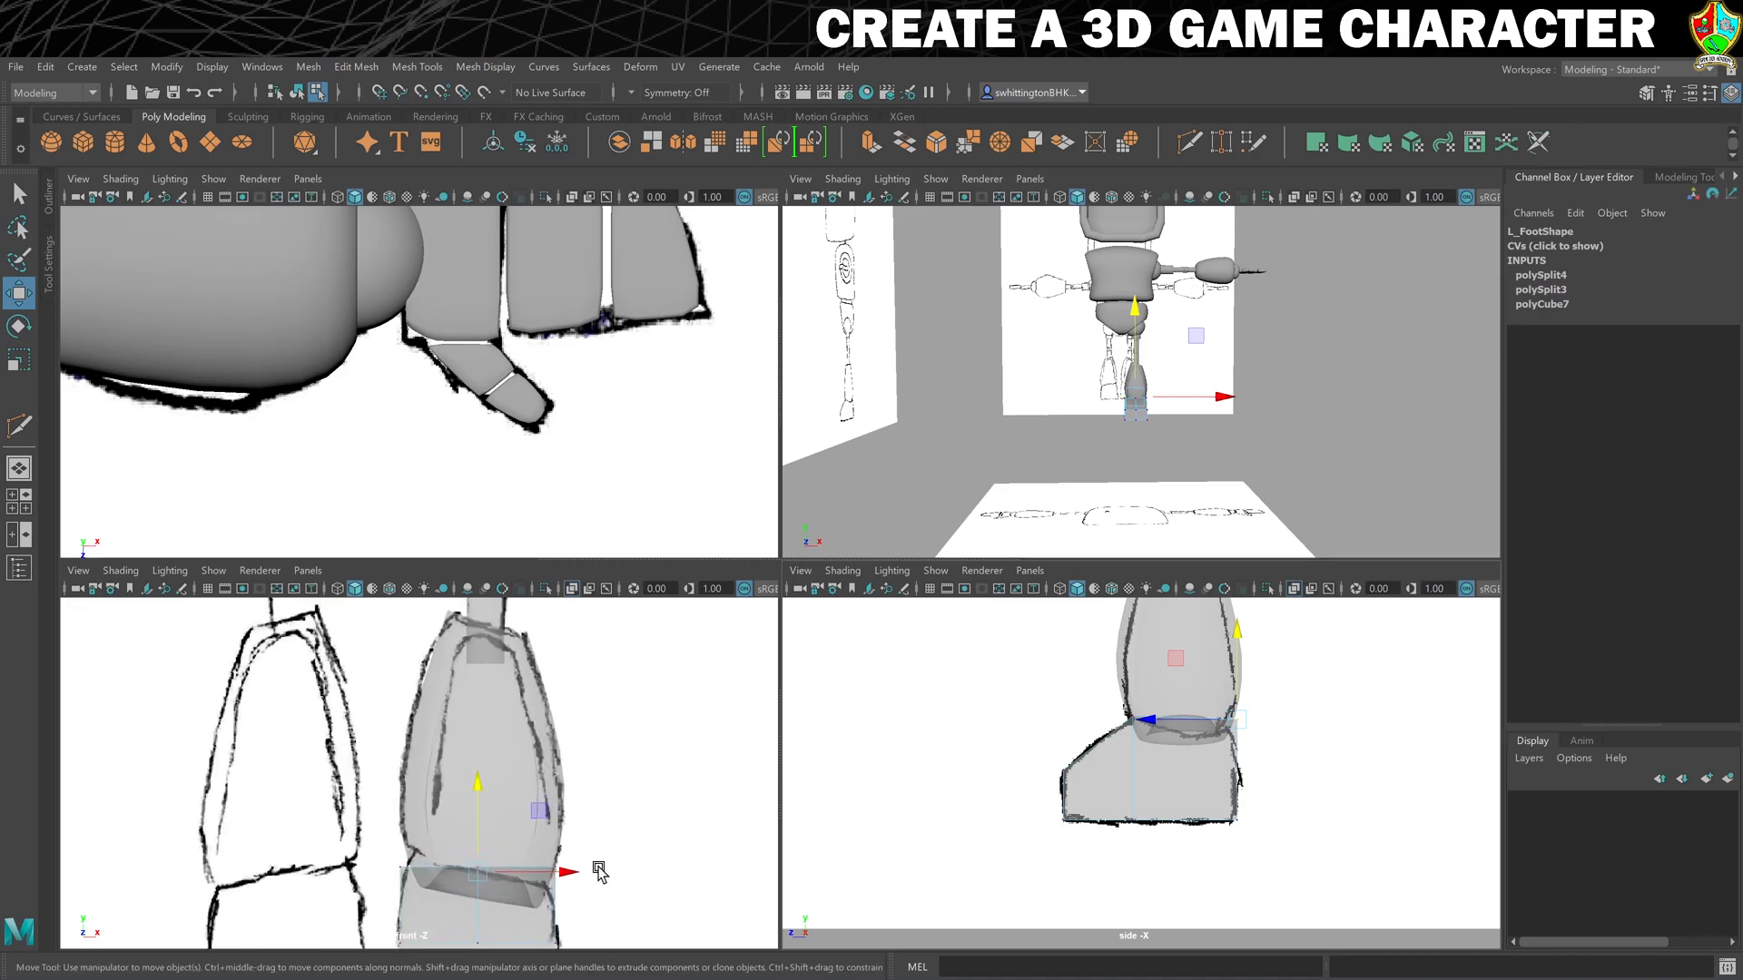
middle_click_drag(611, 844, 615, 693, "alt")
left_click_drag(545, 668, 582, 706)
key("ctrl+z")
left_click_drag(568, 628, 564, 653)
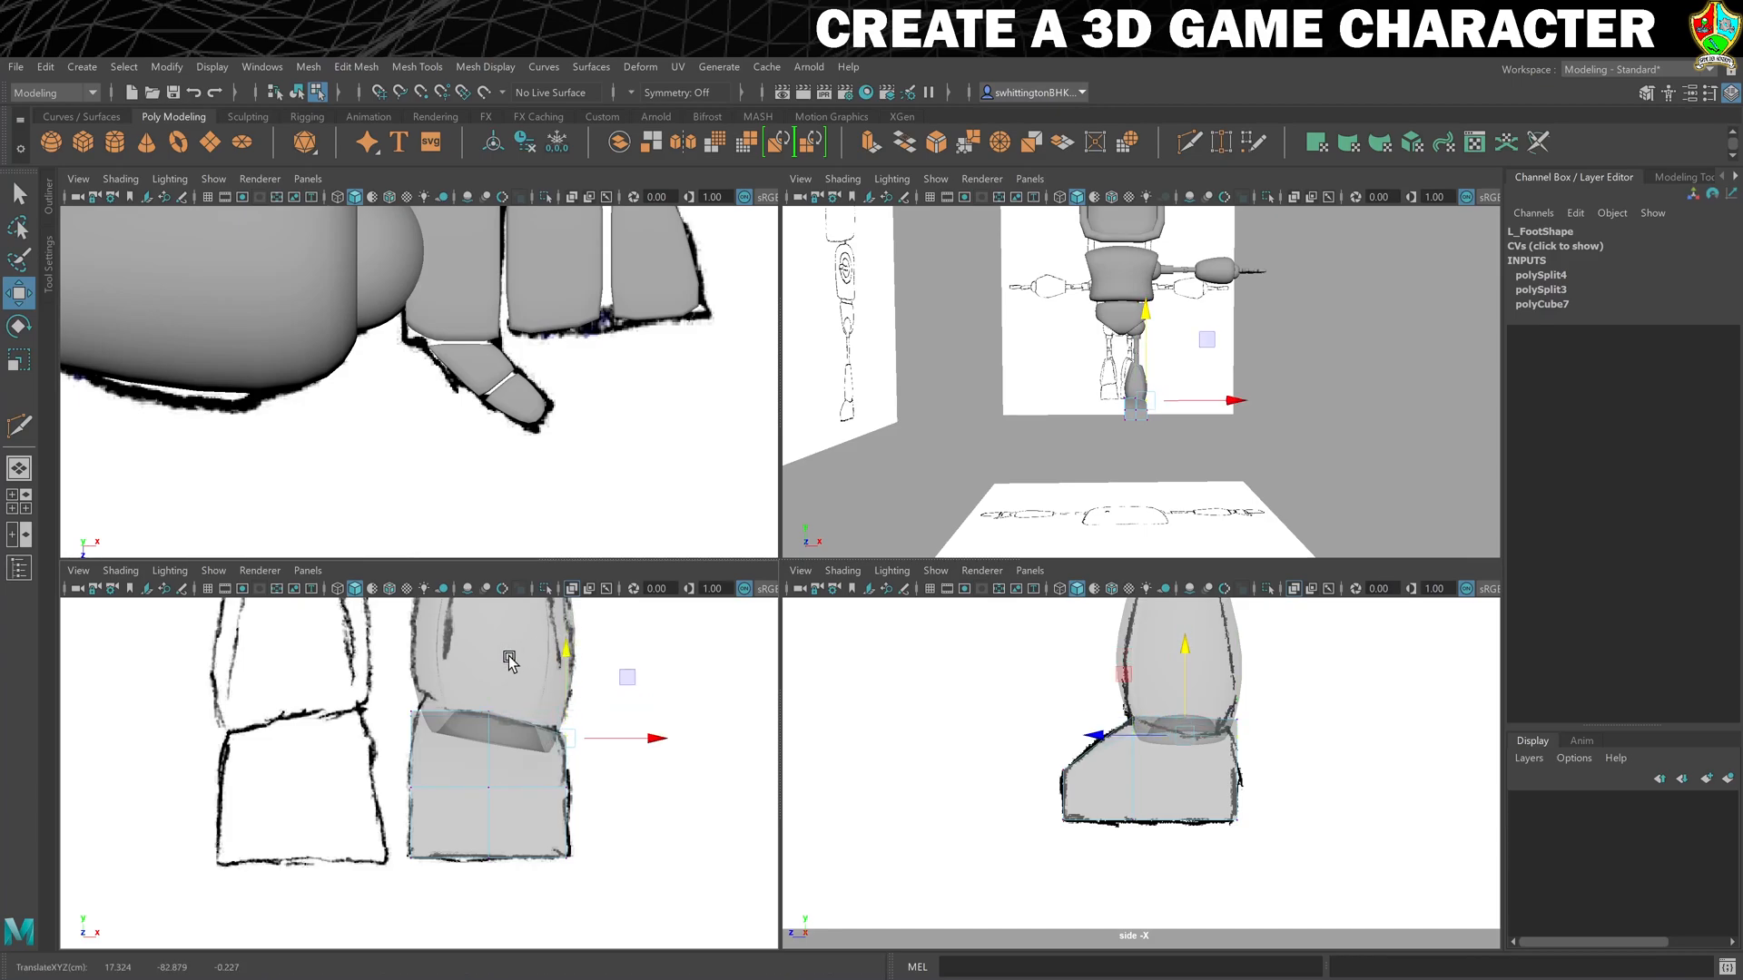
left_click_drag(387, 680, 448, 737)
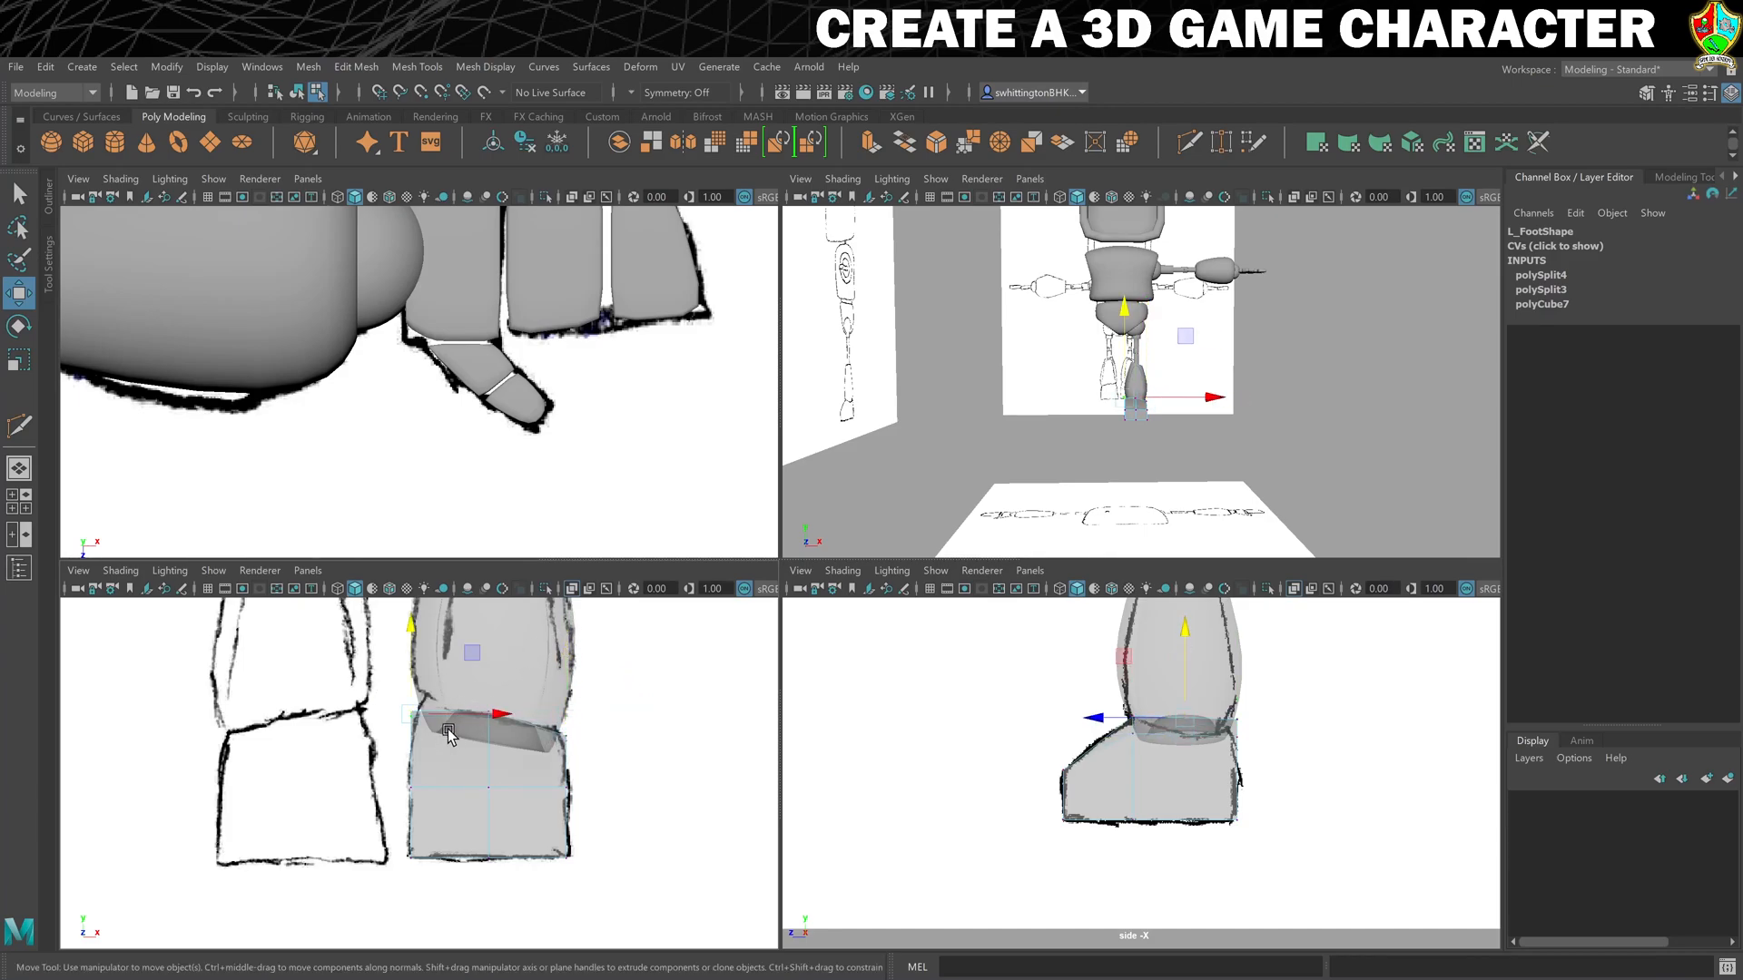
left_click_drag(472, 653, 477, 641)
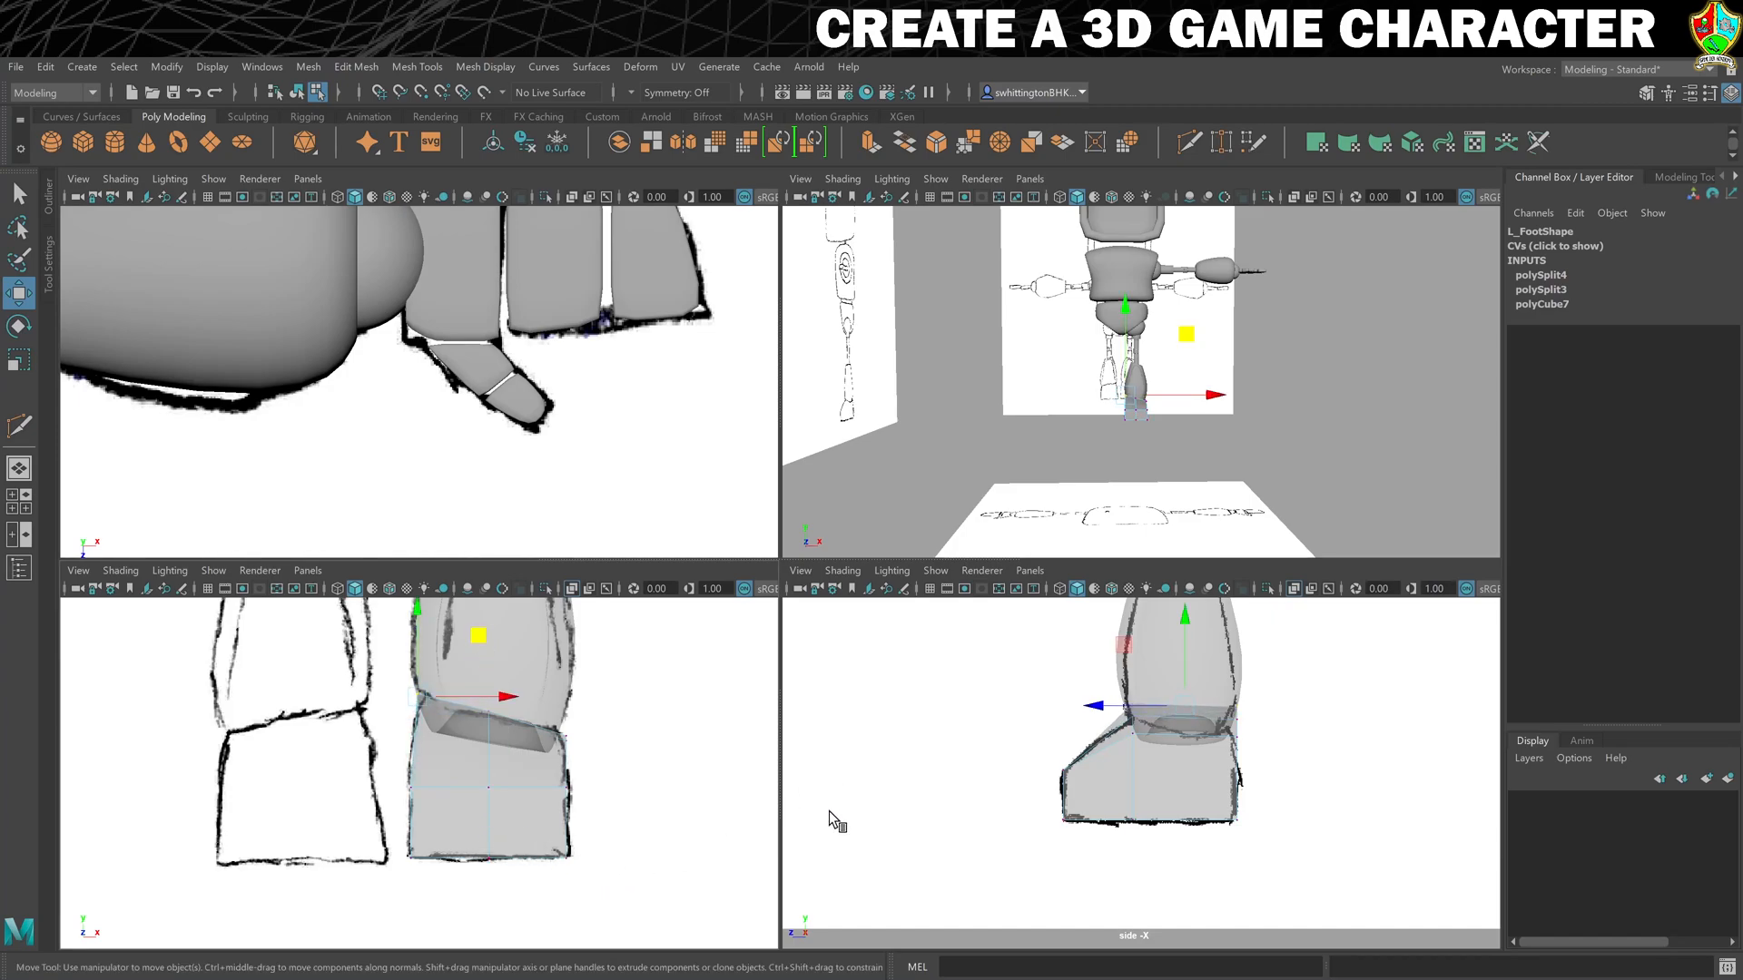
- Check L_Foot in smooth preview, switch the preview off again and raise the middle edge of the toe slightly in the perspective view
key("3")
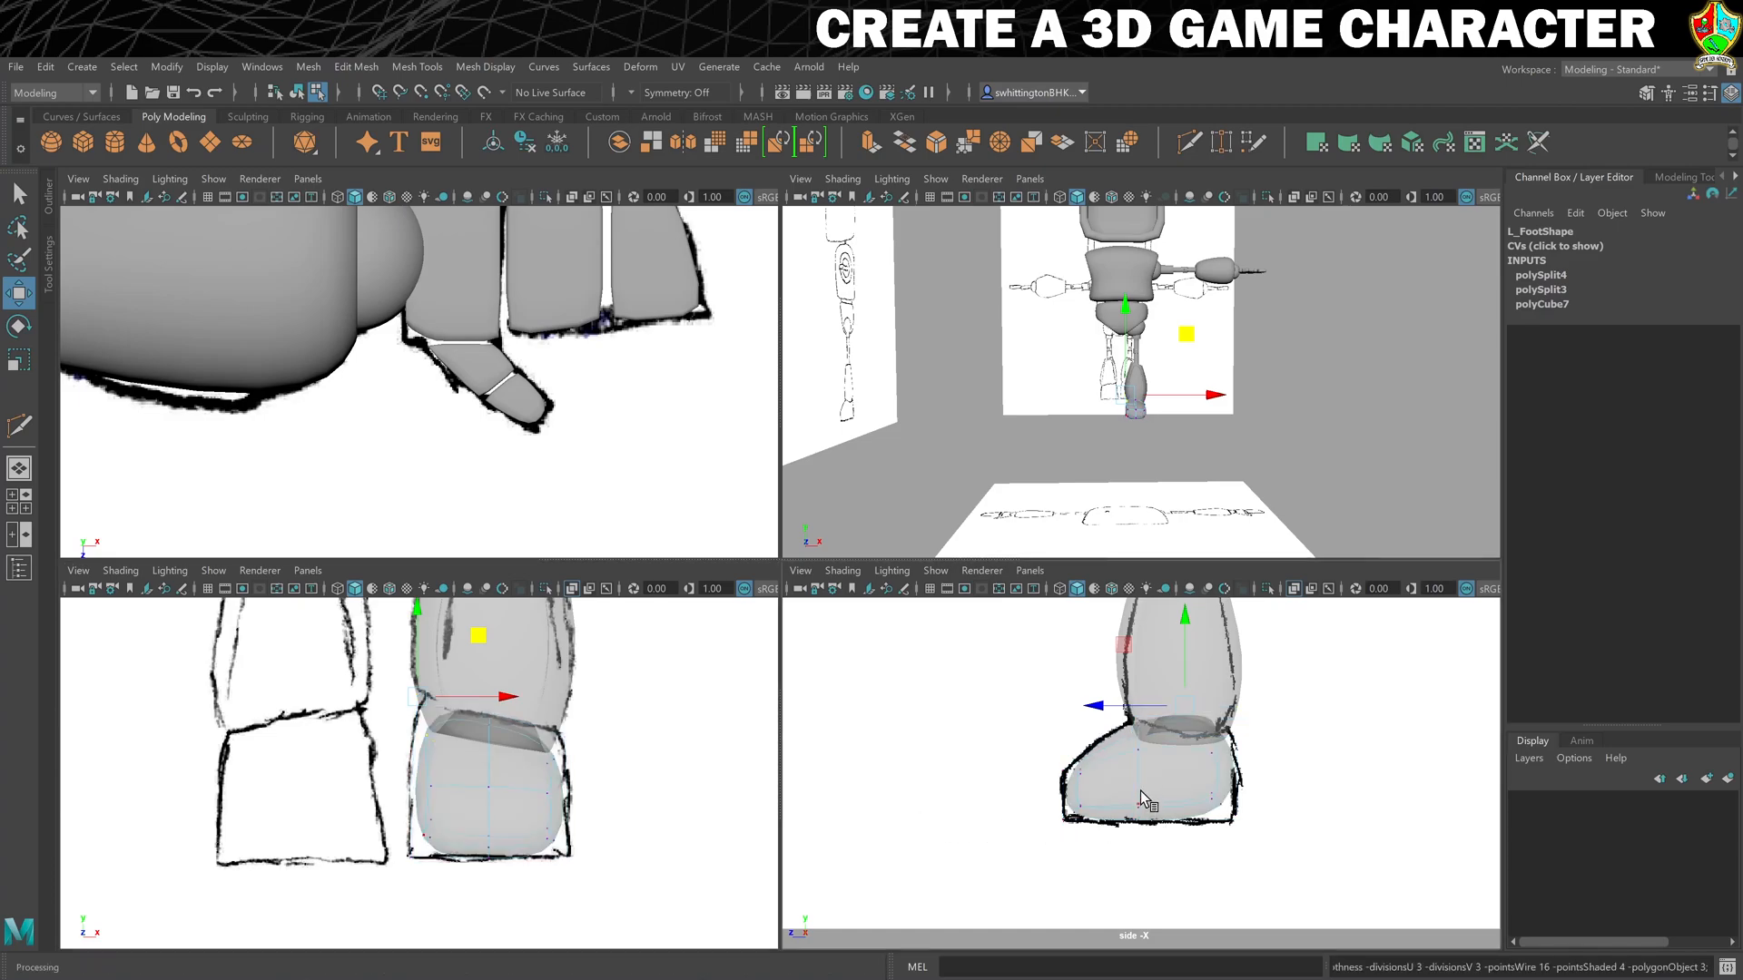
key("1")
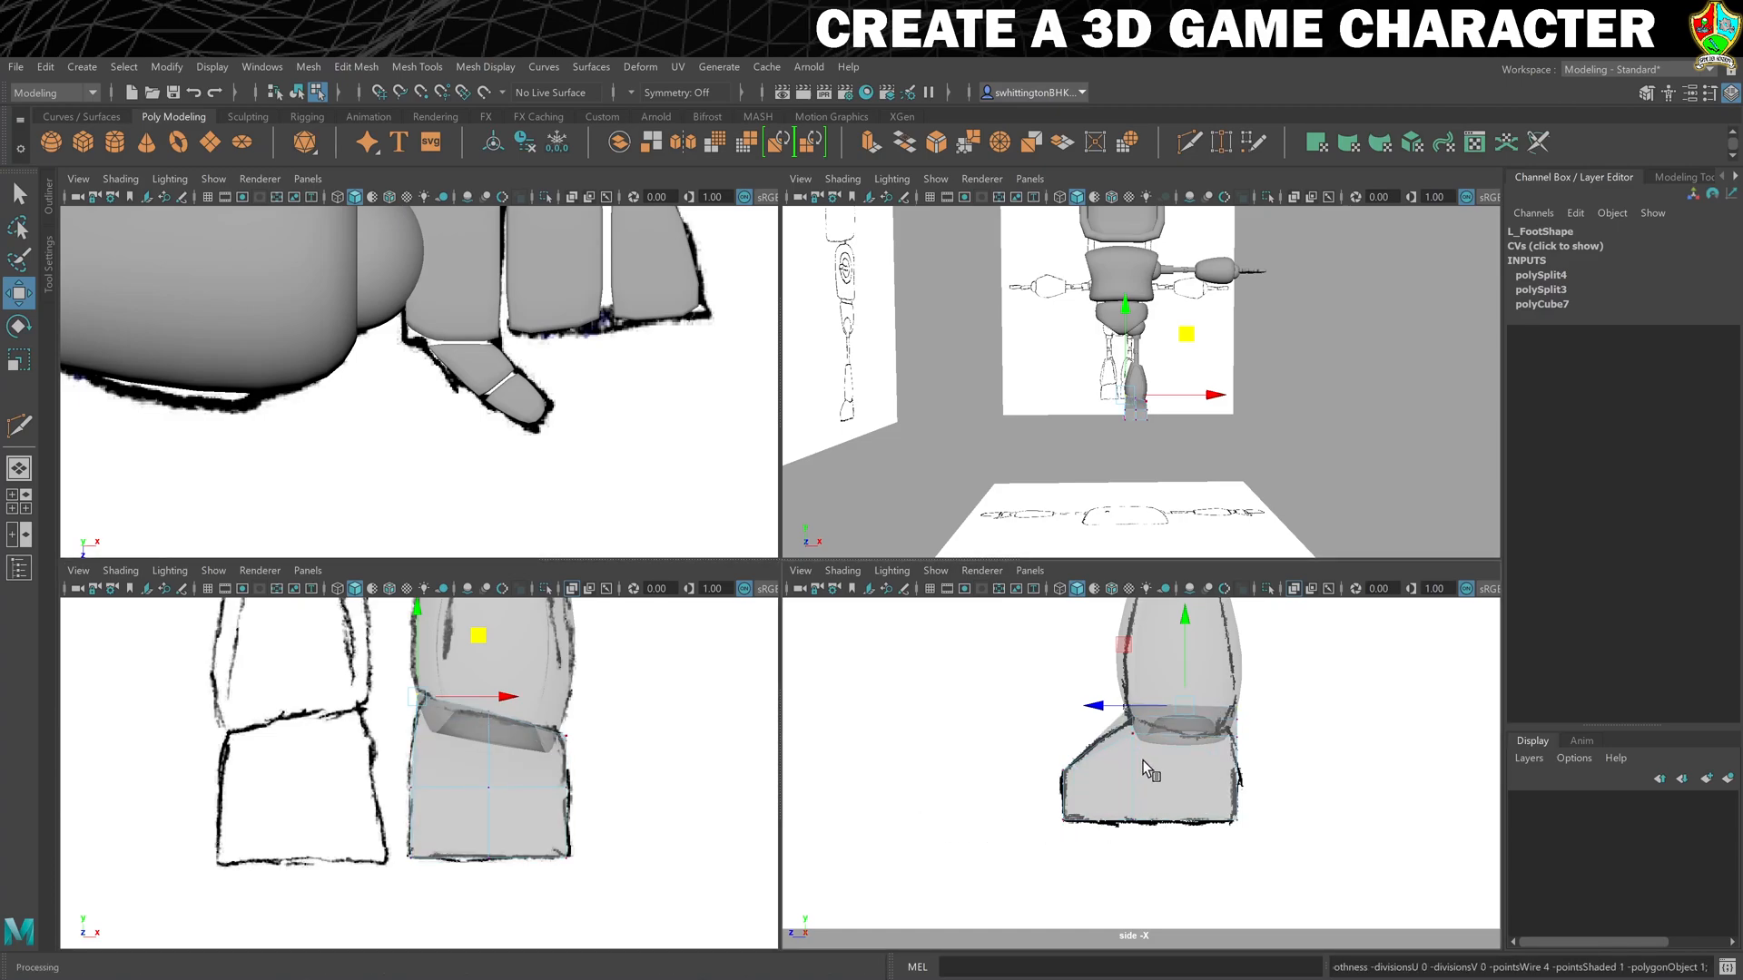
right_click_drag(1146, 373, 1286, 451, "alt")
left_click_drag(1287, 451, 1268, 445, "alt")
left_click(1113, 492)
left_click_drag(1106, 406, 1103, 397)
left_click_drag(1266, 513, 1171, 525, "alt")
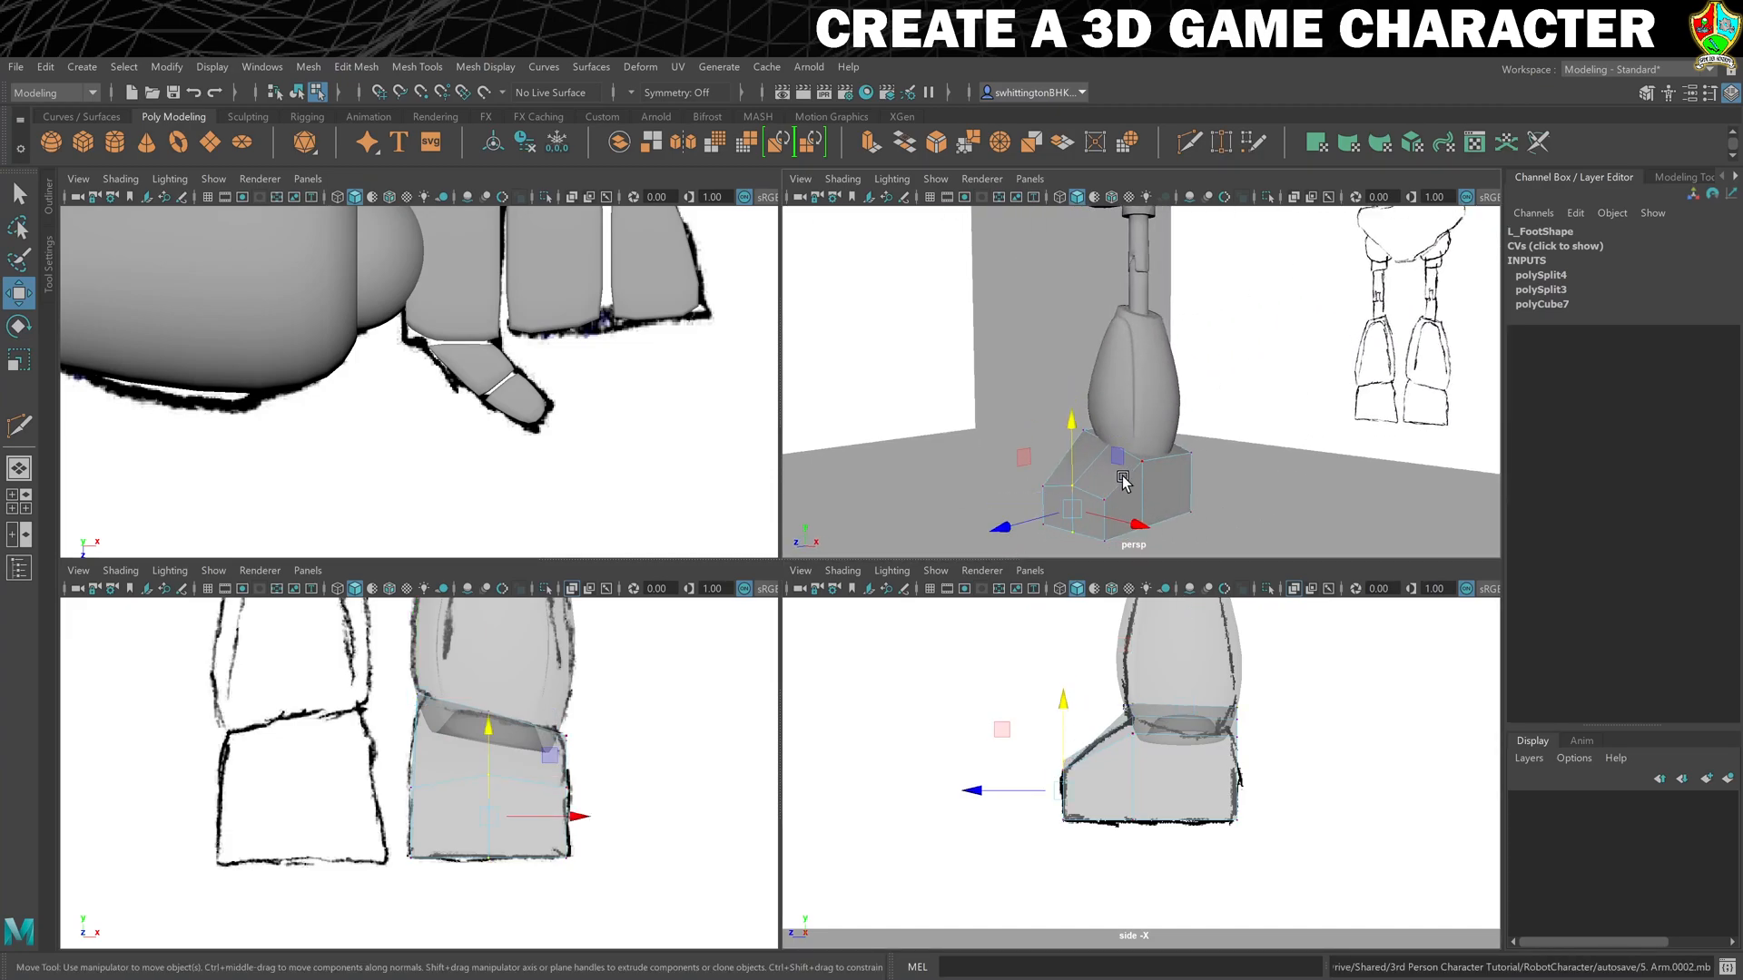
- Pull the front of L_Foot's toe forward beyond the sketched outline and shift the heel vertices slightly backward
left_click_drag(1001, 517, 986, 529)
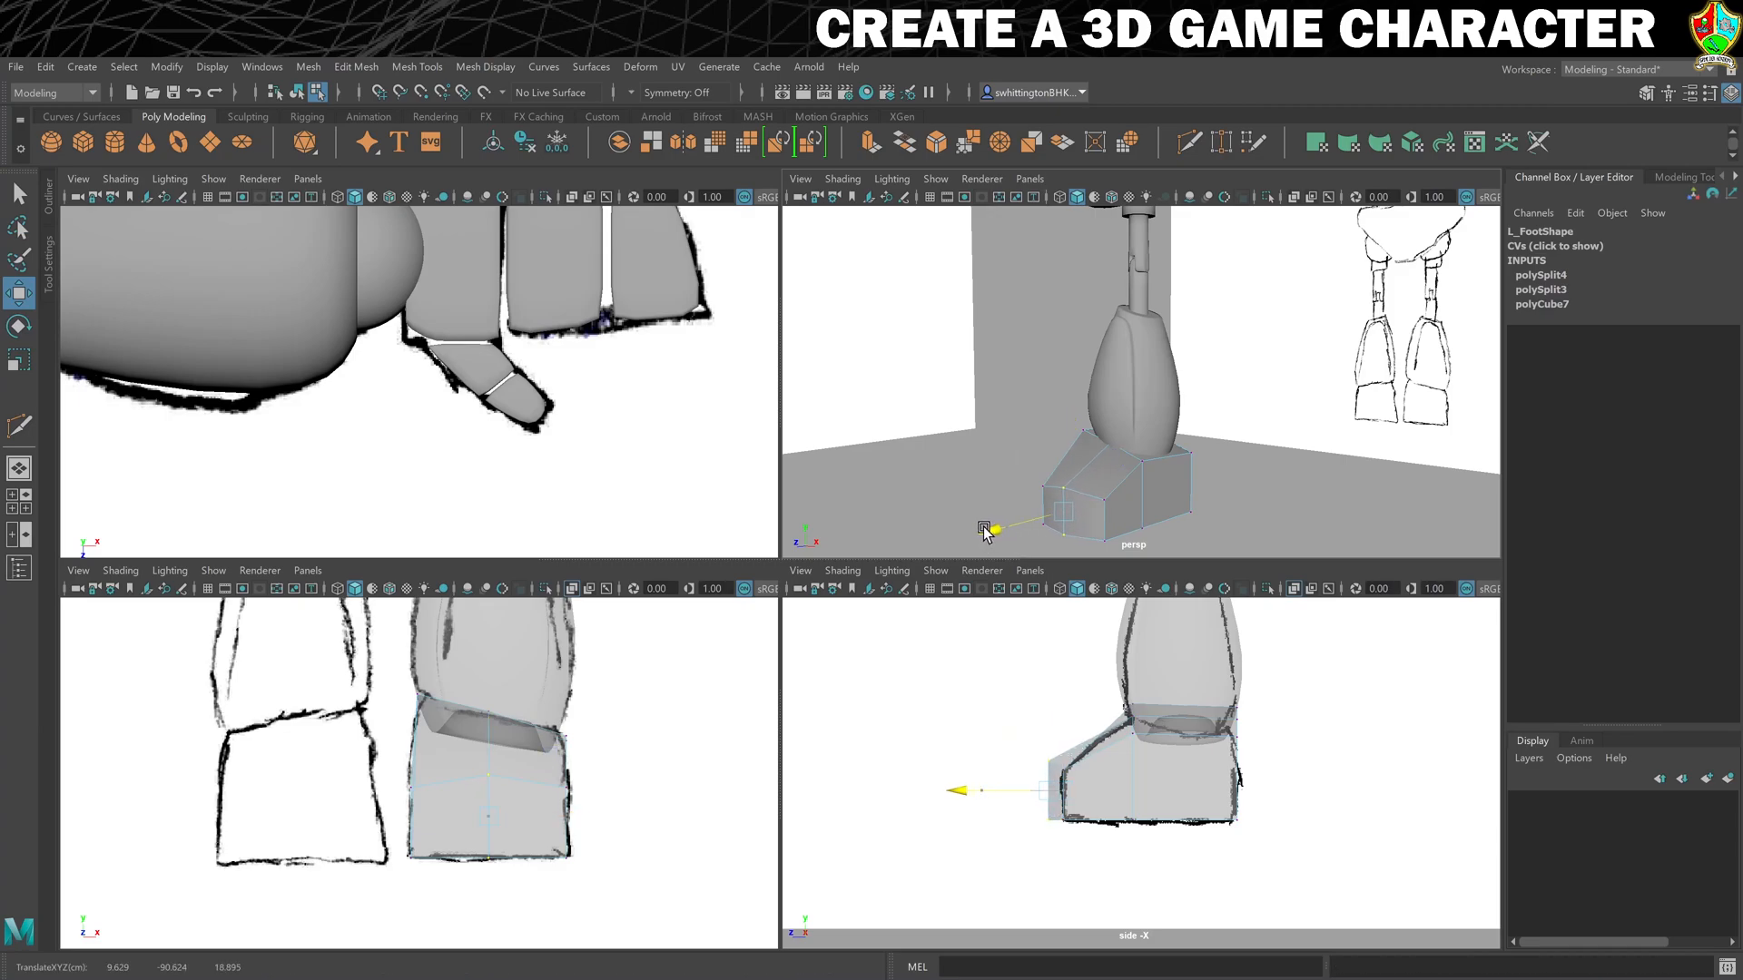
left_click_drag(1291, 473, 1214, 508, "alt")
left_click(1196, 532, "shift")
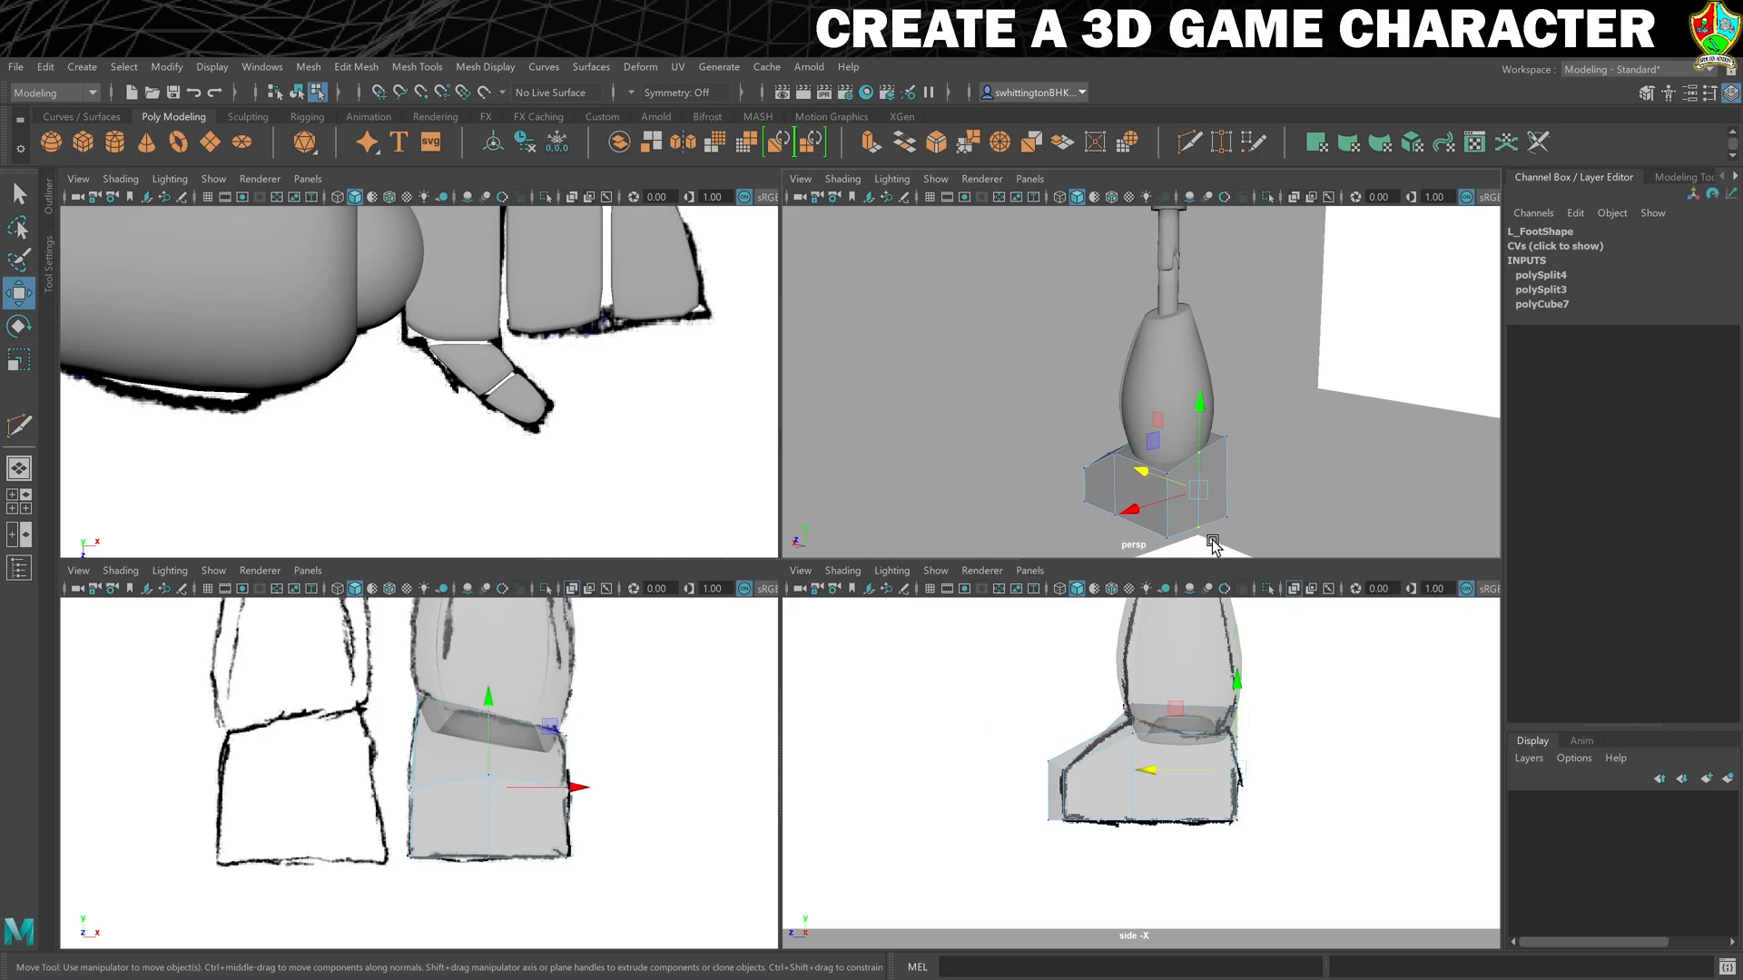
left_click_drag(1149, 479, 1210, 494)
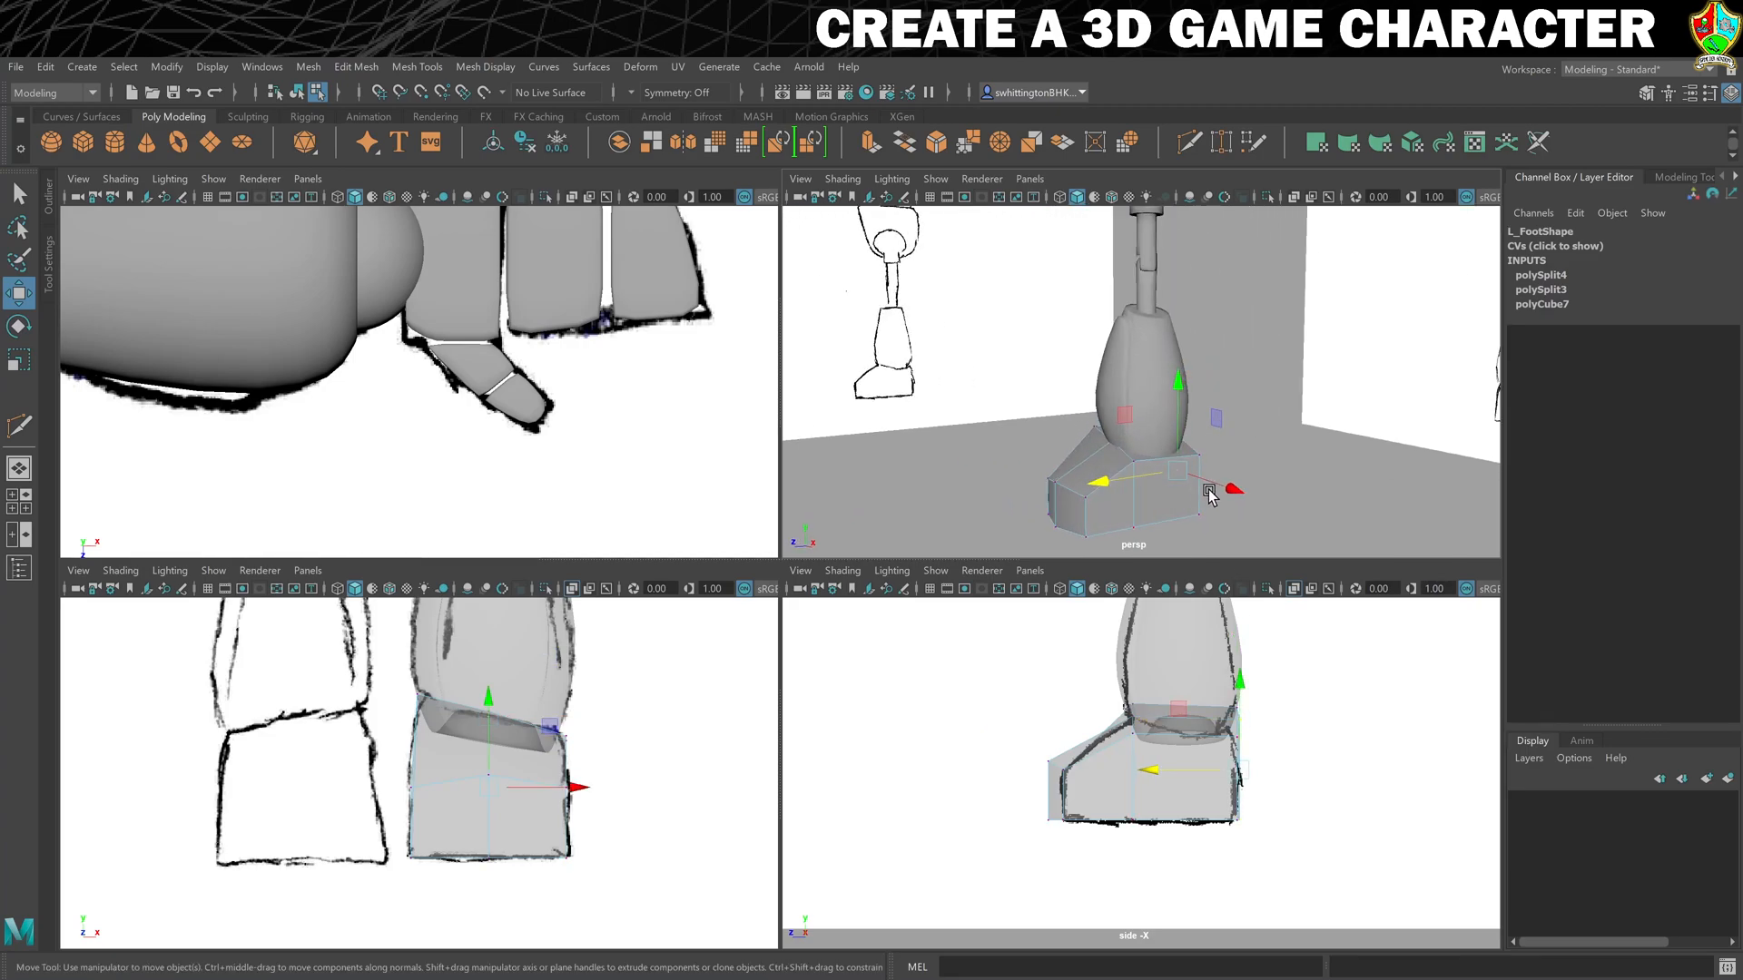
- Select the edges around L_Foot's upper rim and, in smooth preview, crease them to a value of 1.05 with the Crease Tool
right_click(1136, 472)
left_click(1146, 427)
left_click(1113, 490)
mouse_move(1082, 498)
left_mouse_down("alt")
mouse_move(1058, 490)
mouse_move(1124, 501)
mouse_move(1043, 490)
mouse_move(1108, 476)
left_mouse_up("alt")
left_click(1094, 501)
left_click(1148, 499, "shift")
left_click(1086, 449, "shift")
left_click_drag(1227, 490, 1173, 465, "alt")
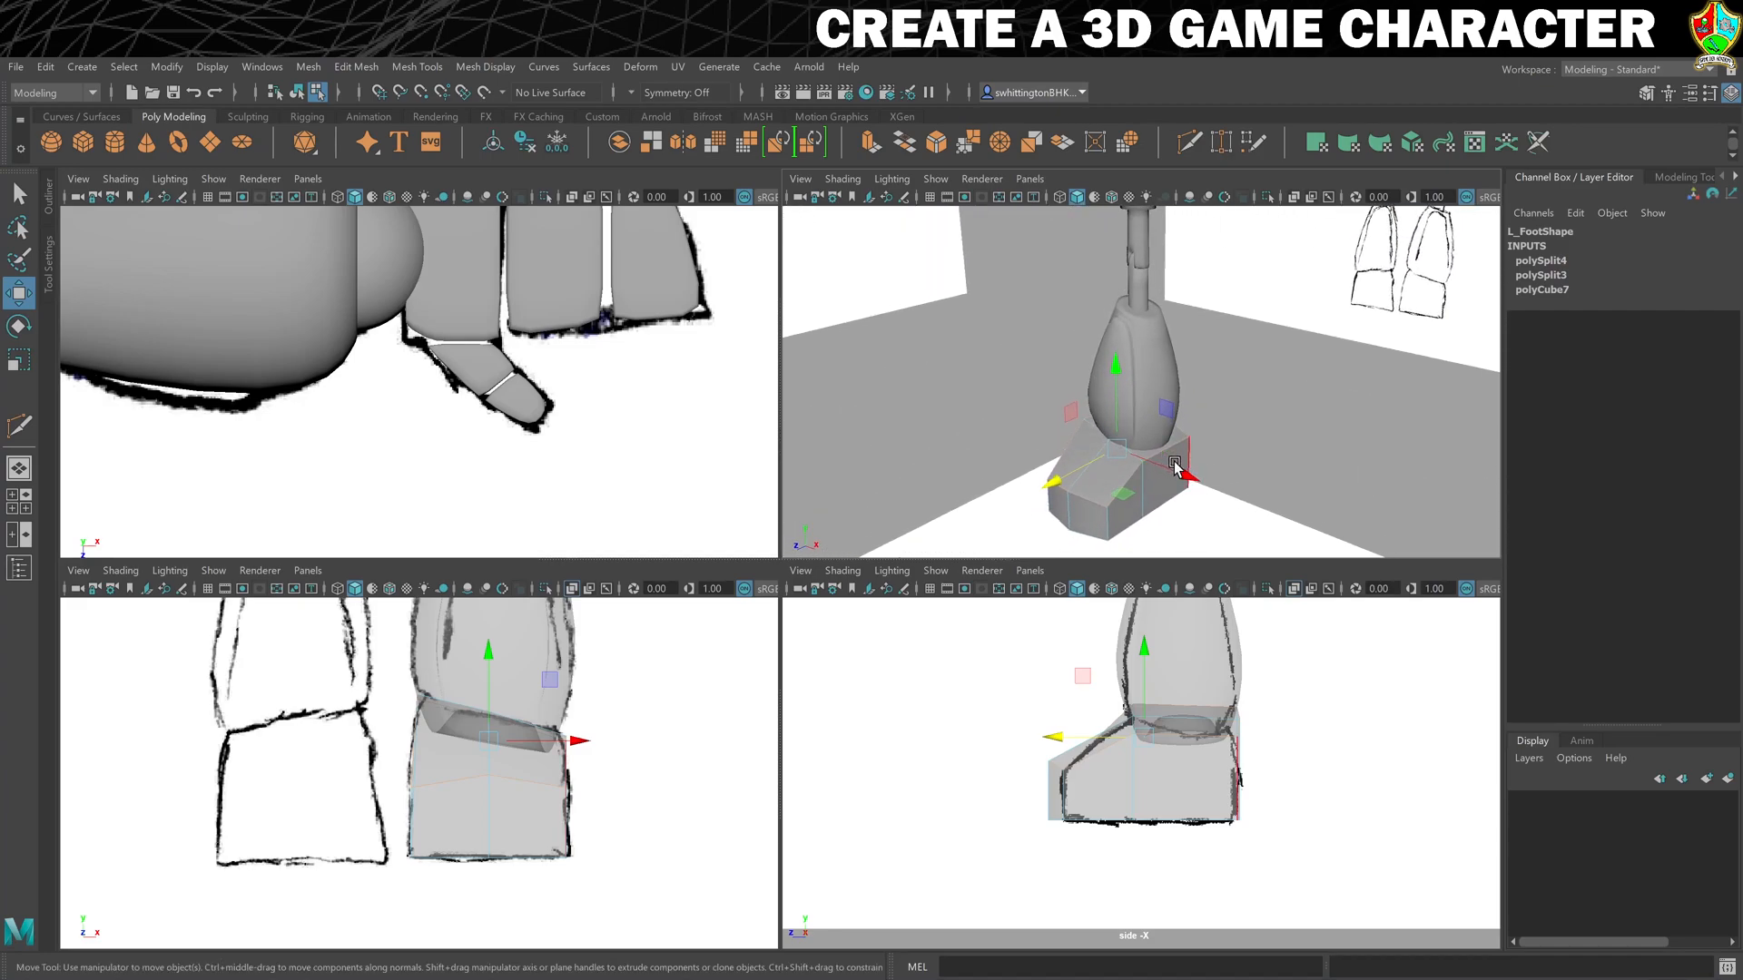
key("3")
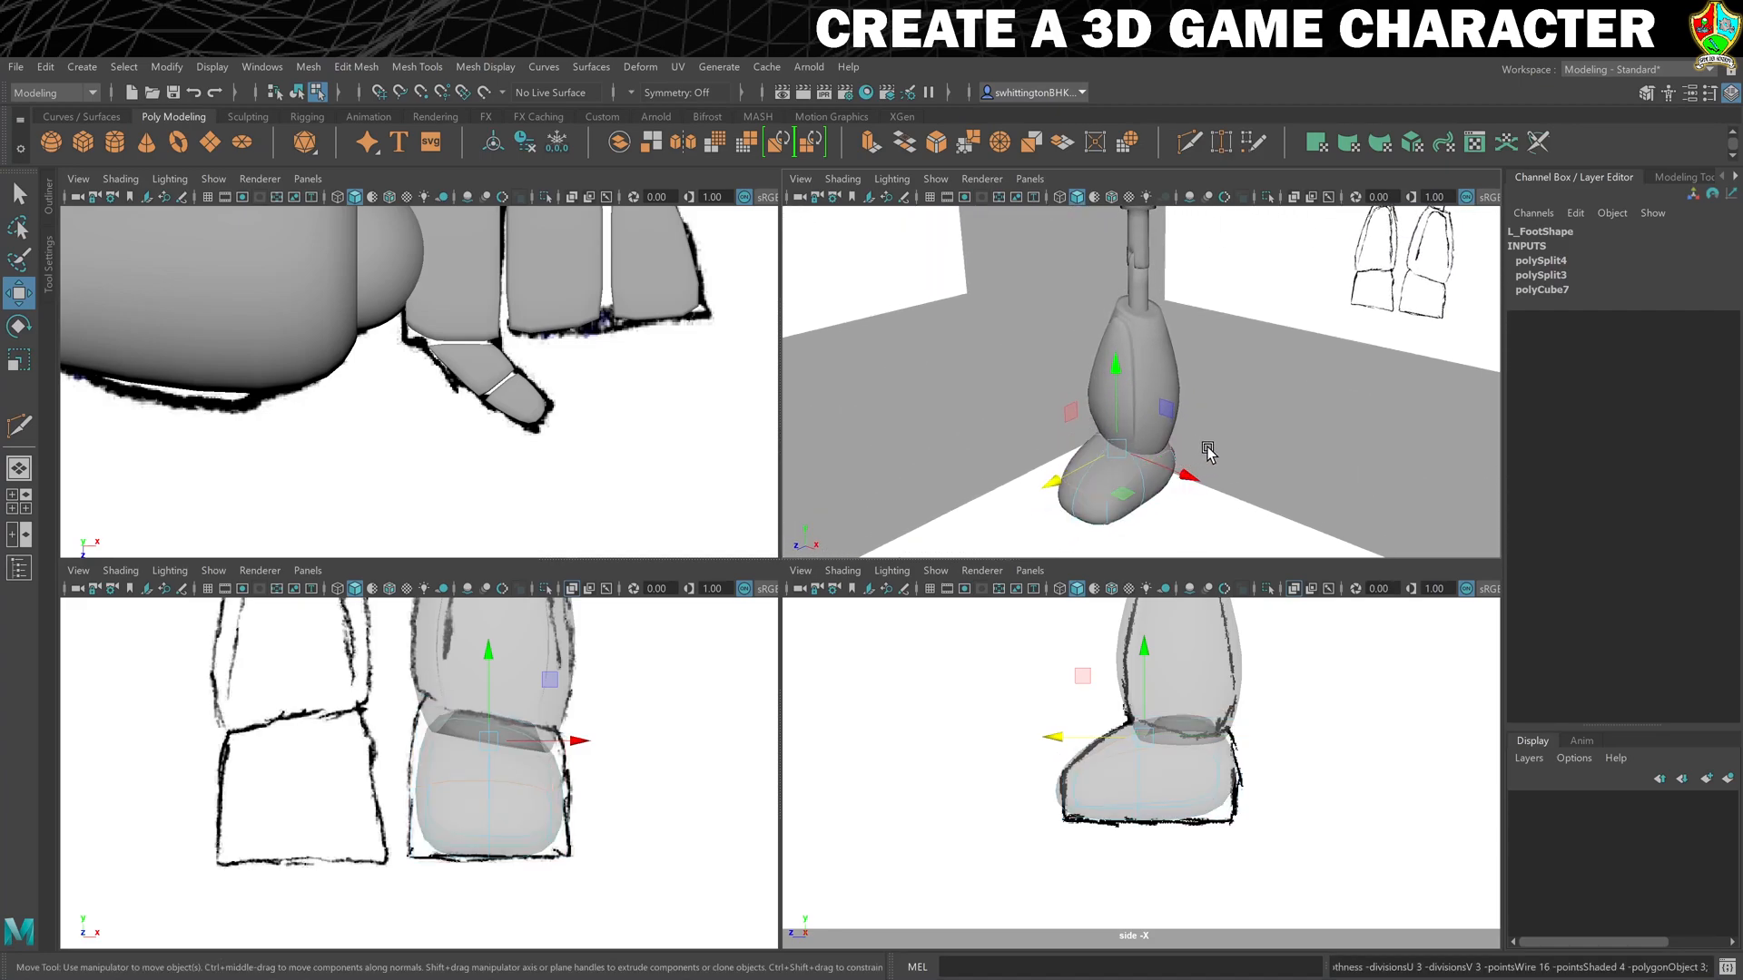
left_click(416, 67)
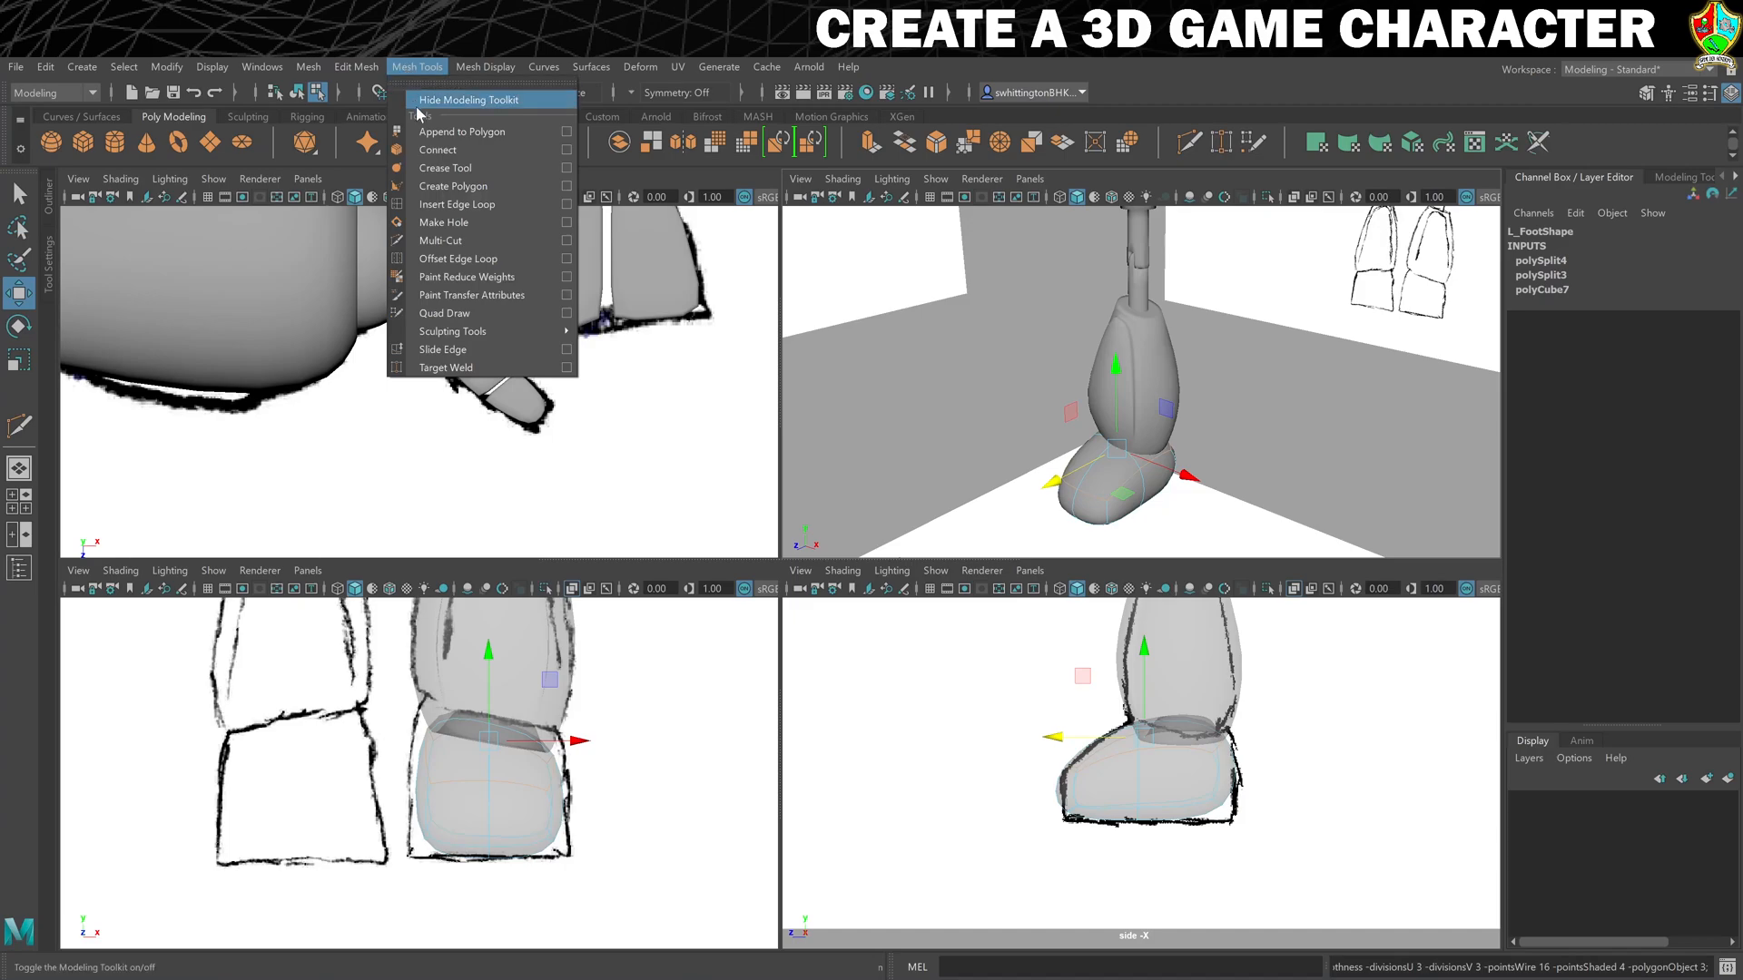
left_click(434, 169)
middle_click_drag(853, 336, 950, 325)
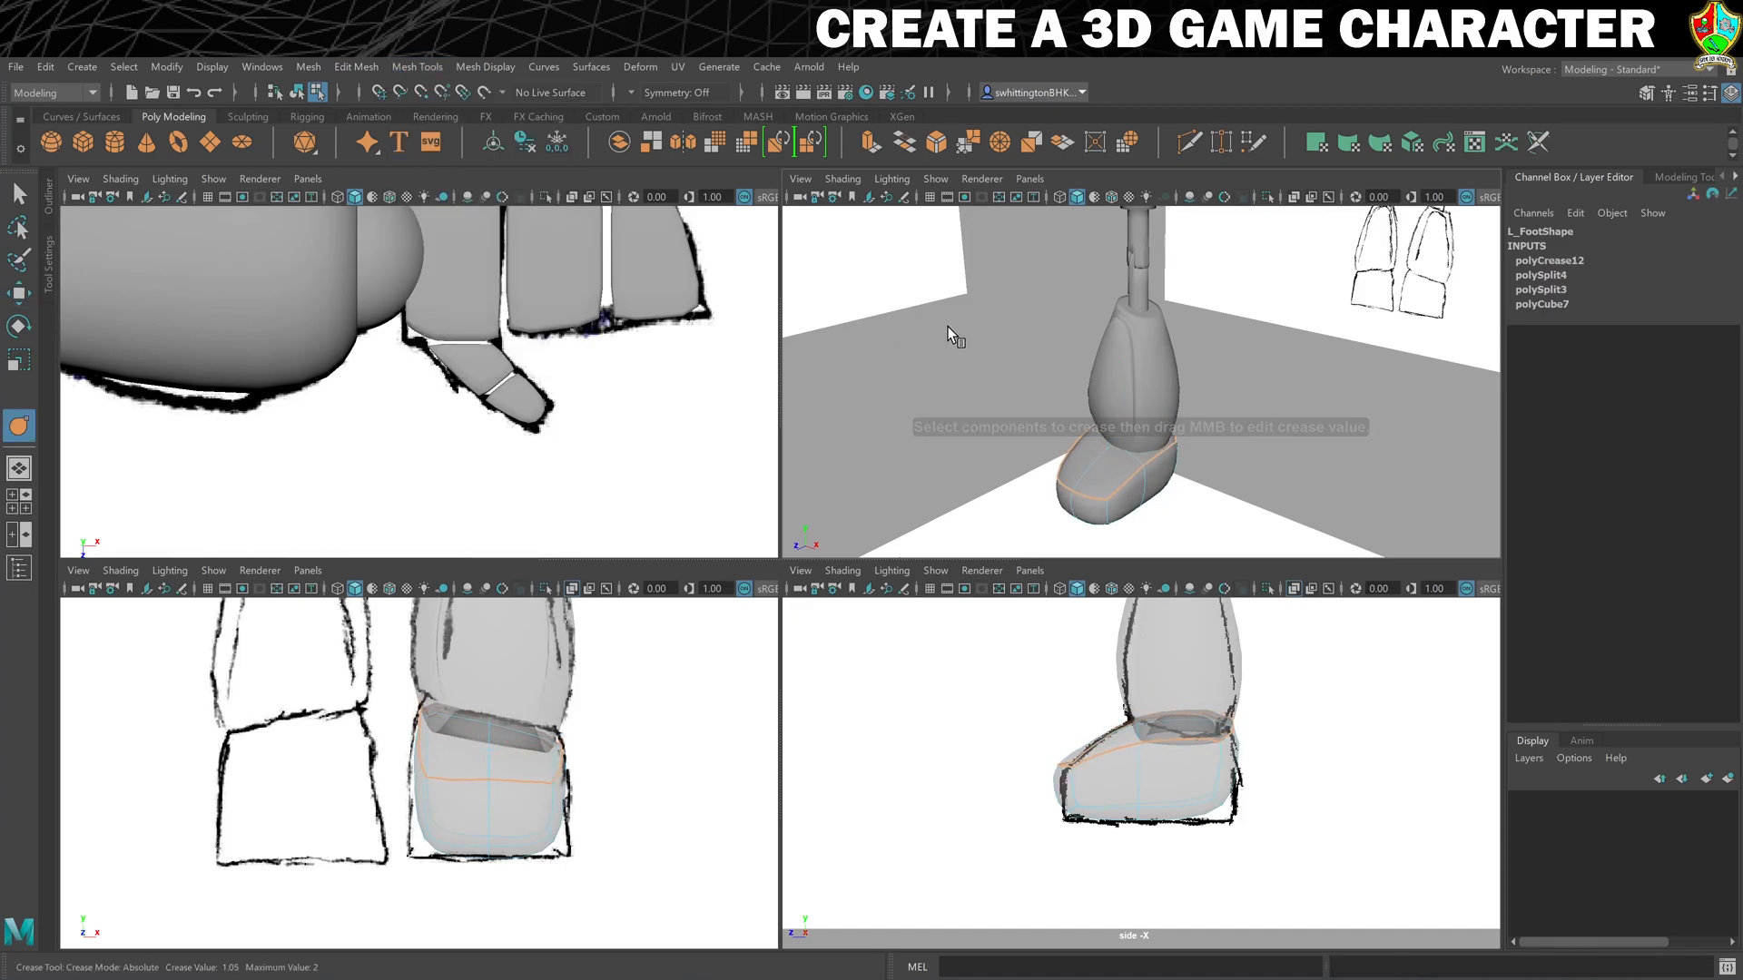
- Crease the edges around the sole of L_Foot so the smoothed base fills the sketched outline
left_click_drag(1316, 449, 1226, 420, "alt")
left_click(1101, 514)
left_click_drag(1114, 521, 1169, 493, "alt")
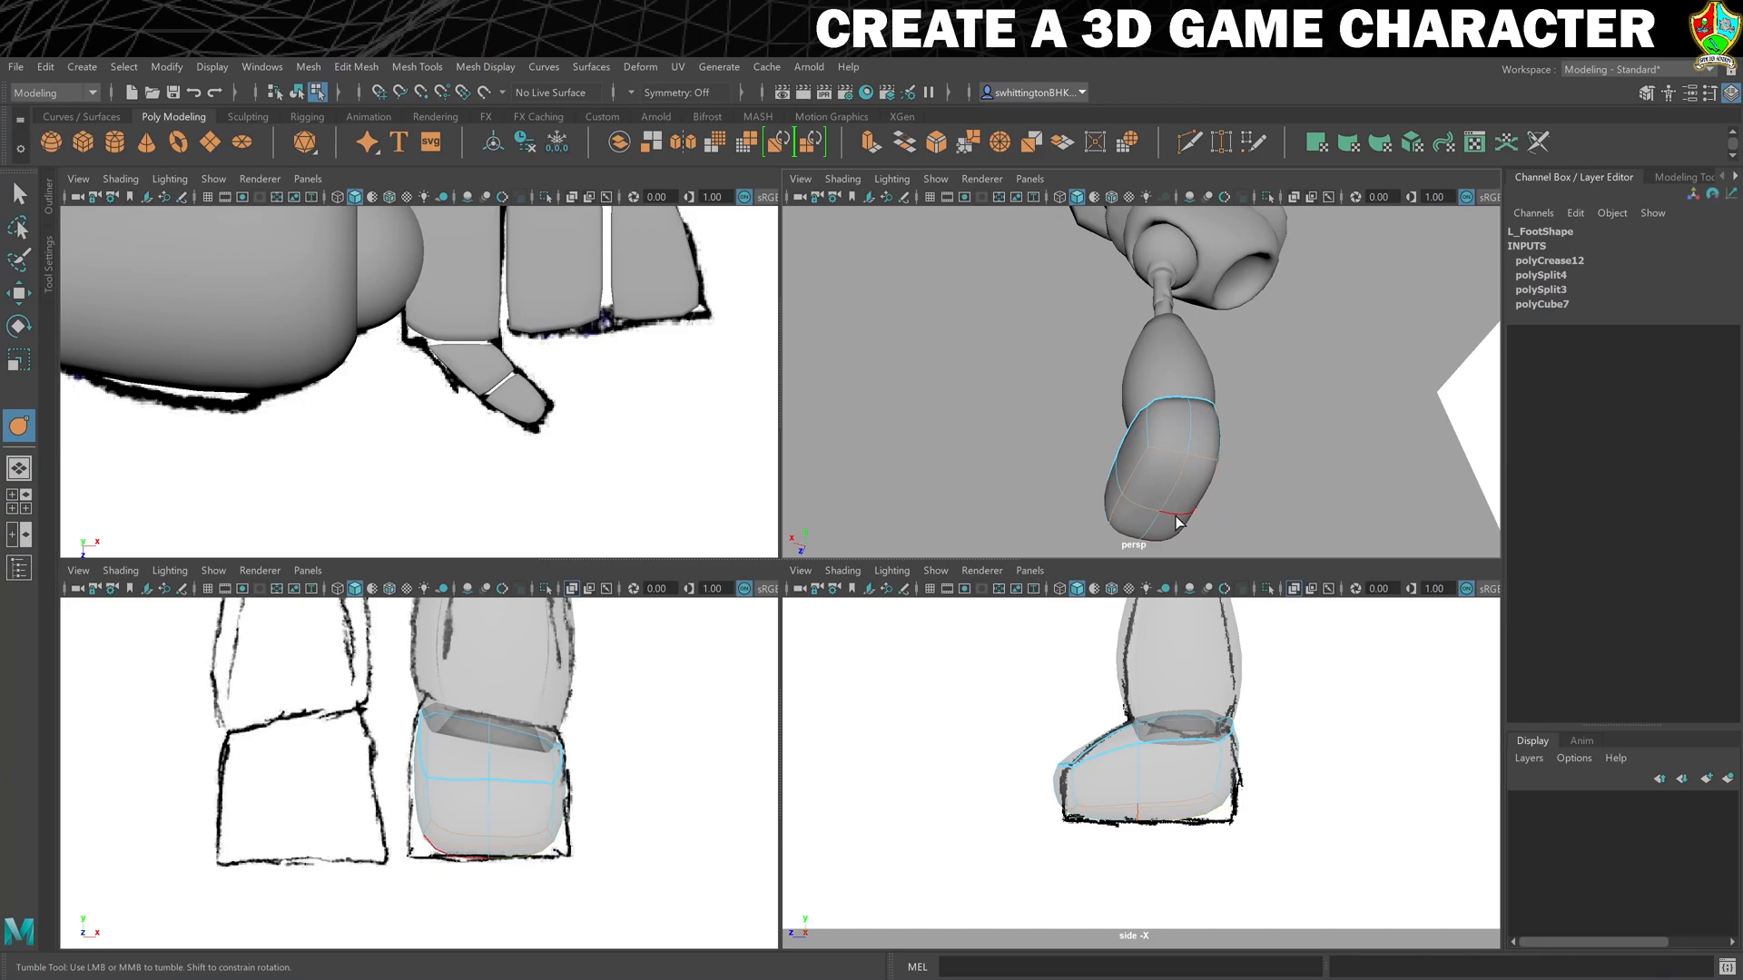
mouse_move(1035, 477)
left_mouse_down("alt")
mouse_move(1108, 467)
mouse_move(1195, 487)
mouse_move(1167, 502)
left_mouse_up("alt")
mouse_move(1295, 459)
left_mouse_down("alt")
mouse_move(1217, 432)
mouse_move(1361, 472)
mouse_move(1338, 466)
left_mouse_up("alt")
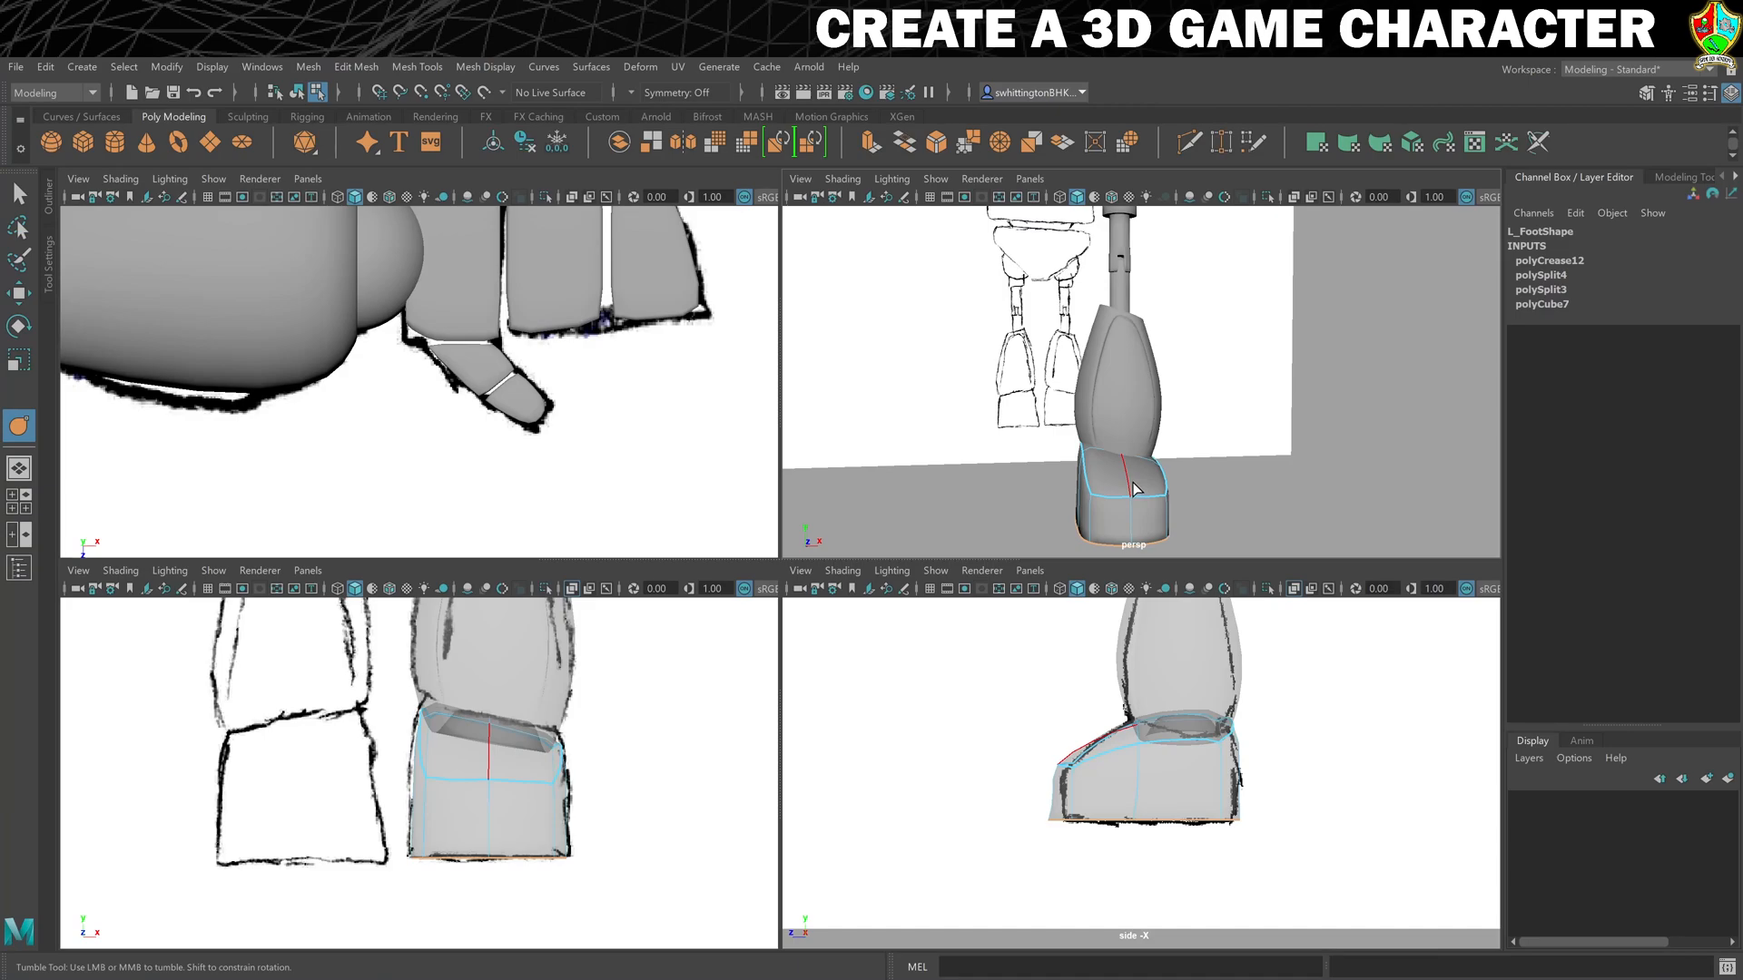
- Adjust the height of the middle edges on top of L_Foot and its toe in the perspective view
key("w")
mouse_move(1134, 490)
left_mouse_down("alt")
mouse_move(1241, 463)
mouse_move(1143, 470)
left_mouse_up("alt")
right_click_drag(1142, 469, 1193, 453)
left_click_drag(1127, 385, 1128, 435)
left_click_drag(1003, 526, 1088, 507, "alt")
right_click_drag(1093, 514, 1090, 460)
left_click(1092, 491)
left_click_drag(1203, 511, 1103, 507, "alt")
left_click(1143, 482, "shift")
left_click_drag(1121, 411, 1122, 404)
- Switch to object mode and lower the whole L_Foot slightly beneath the calf
right_click(1171, 491)
right_click_drag(1171, 491, 1211, 456)
left_click_drag(1004, 494, 1136, 399, "alt")
mouse_move(1218, 493)
left_mouse_down("alt")
mouse_move(1285, 490)
mouse_move(1214, 490)
mouse_move(1232, 487)
left_mouse_up("alt")
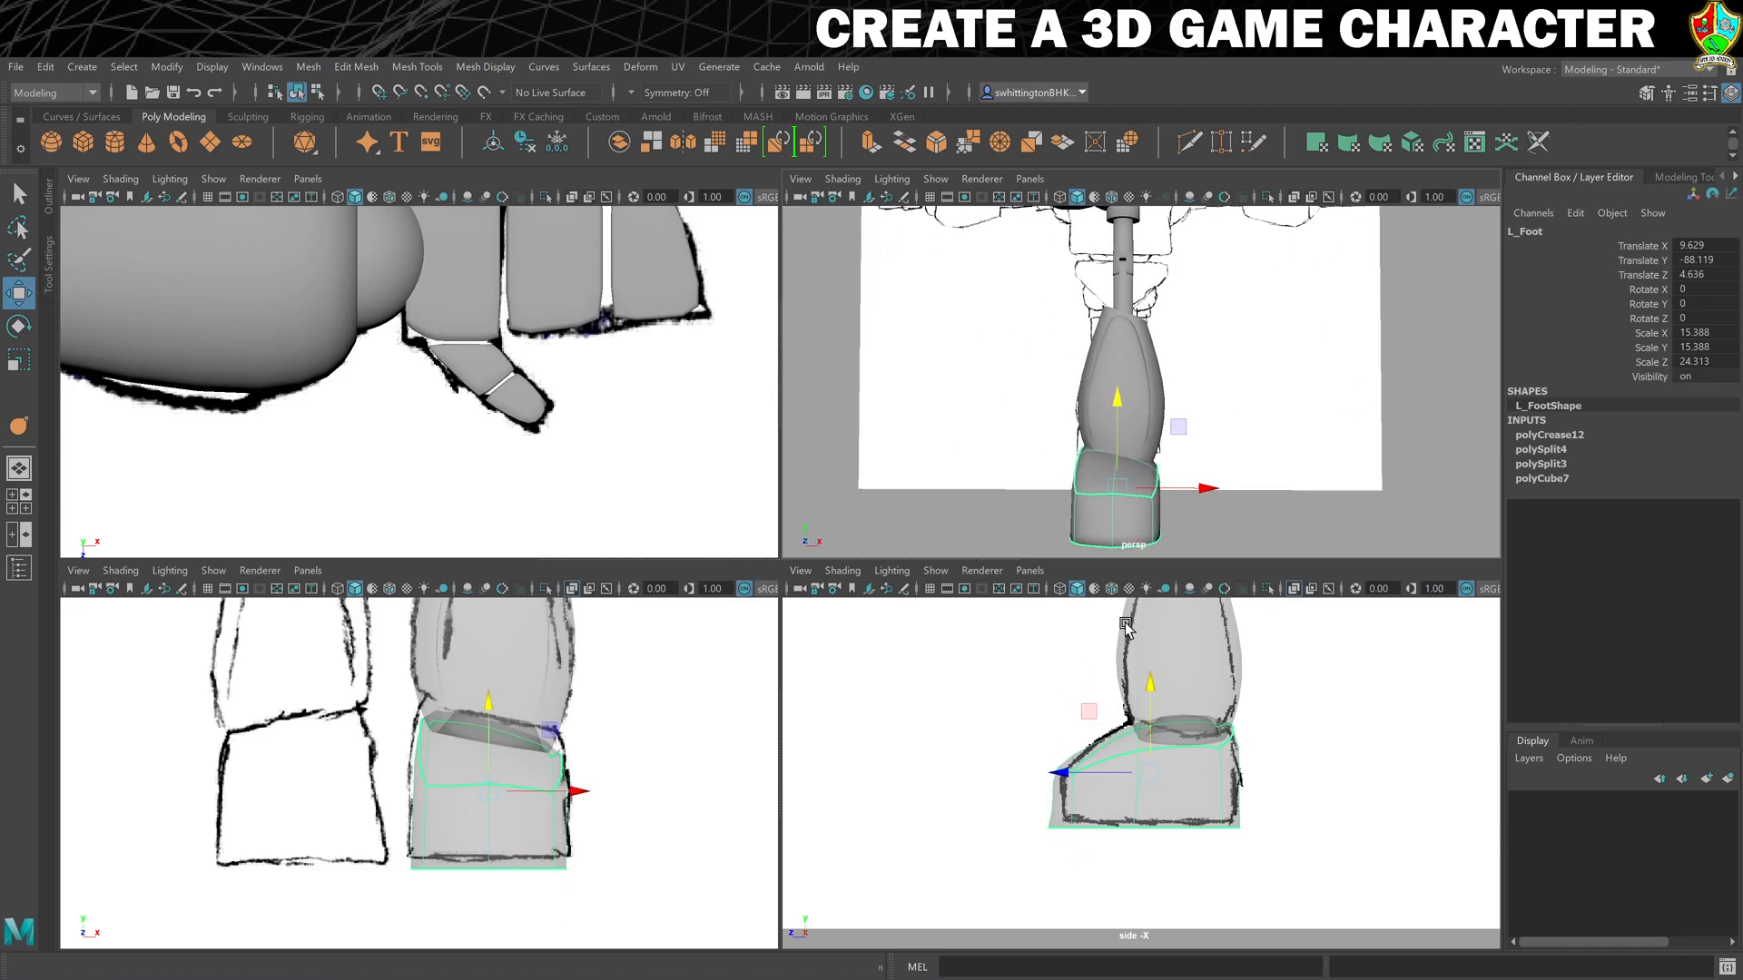
- Raise L_Foot's bottom vertices in the front view to the sketched sole line
right_click_drag(478, 863, 382, 514)
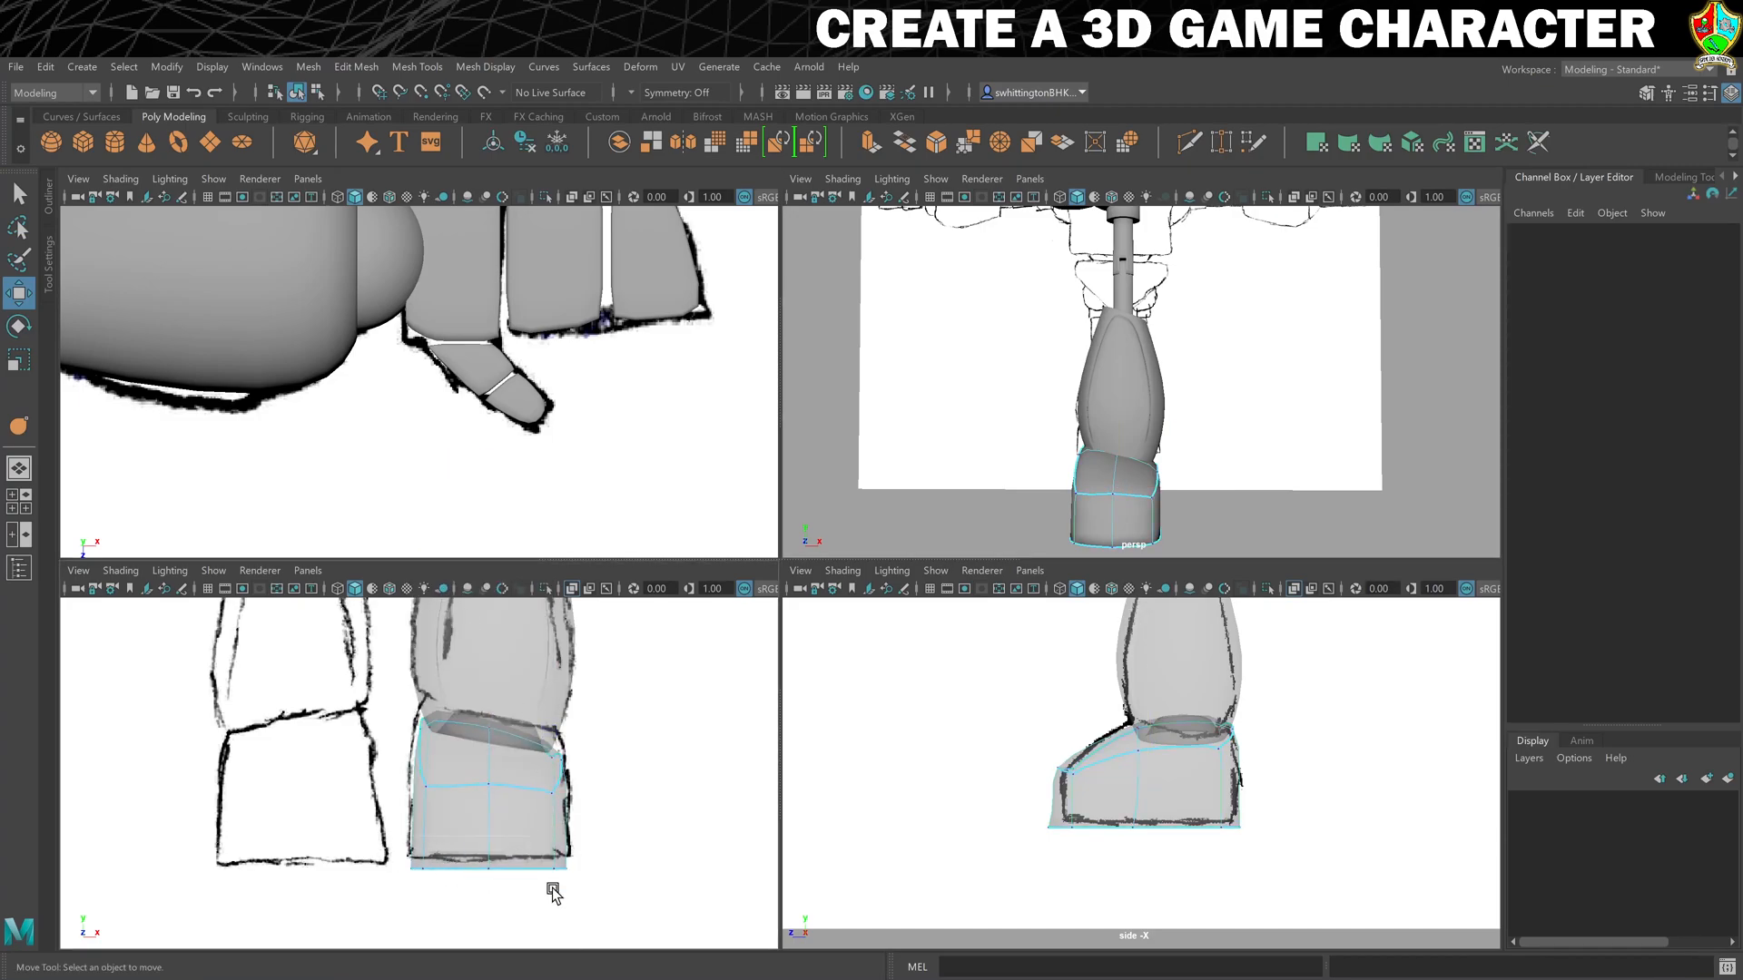
left_click_drag(675, 907, 377, 844)
left_click_drag(485, 781, 489, 769)
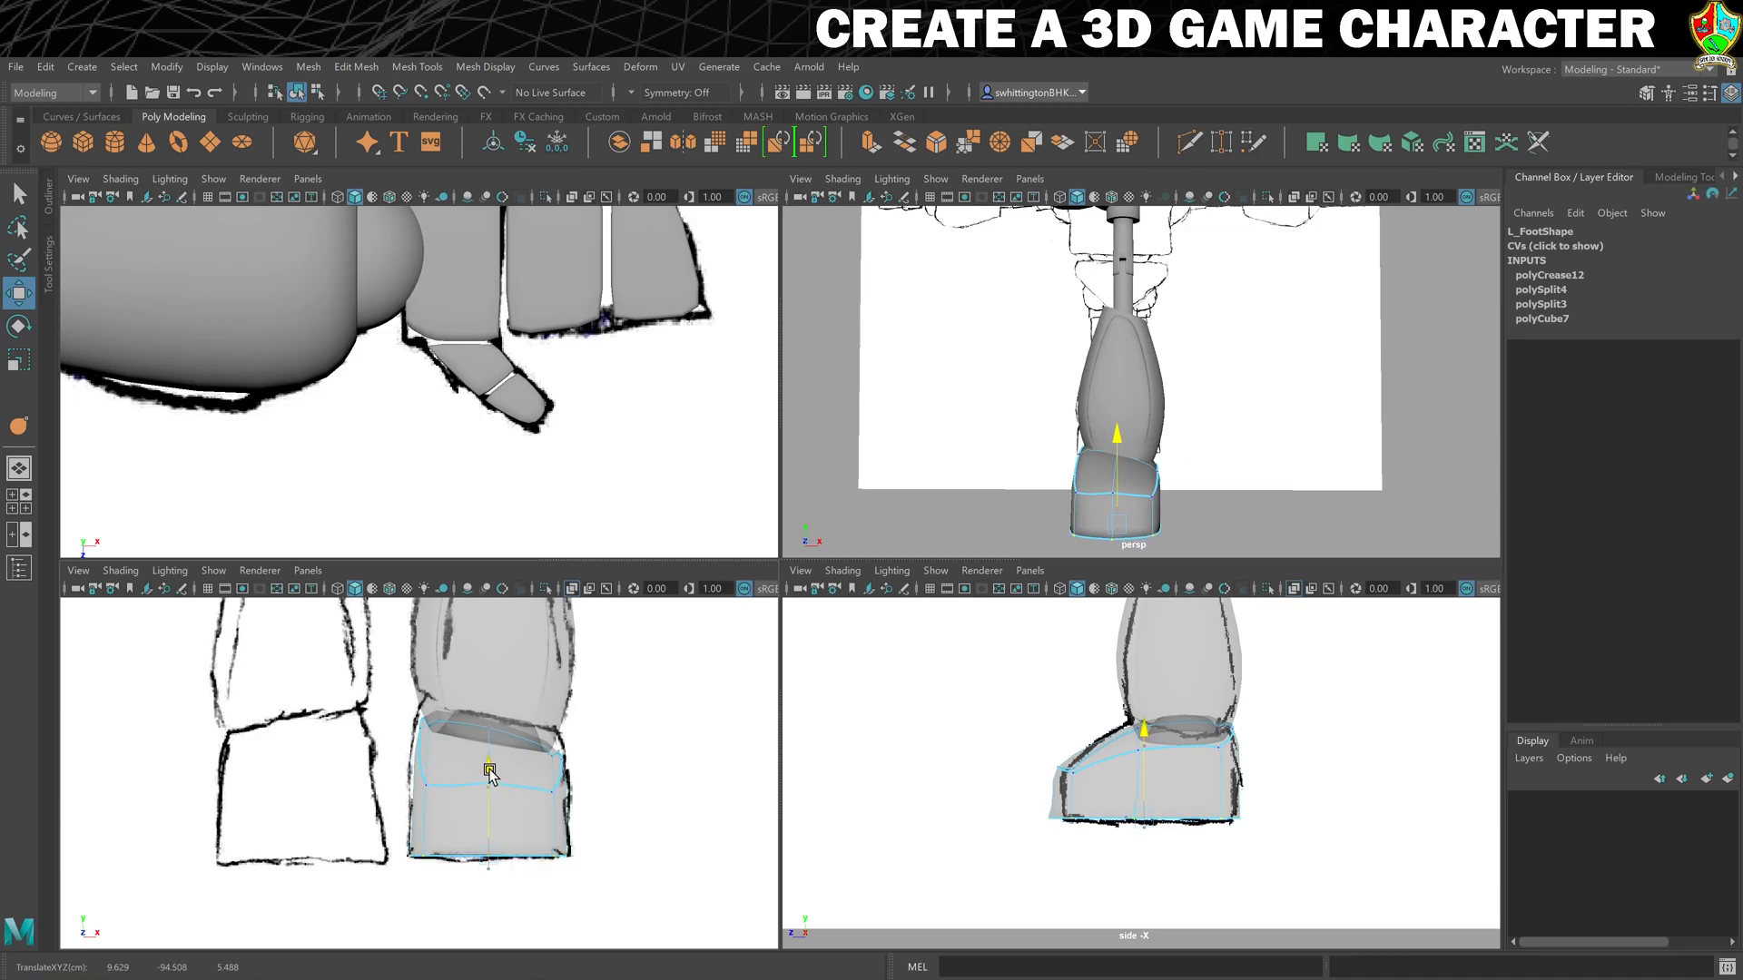
- Move L_Foot's lower toe vertices back in the side view to meet the sketched toe outline
scroll(1046, 858, "up", 1)
left_click_drag(1006, 854, 1019, 855, "alt")
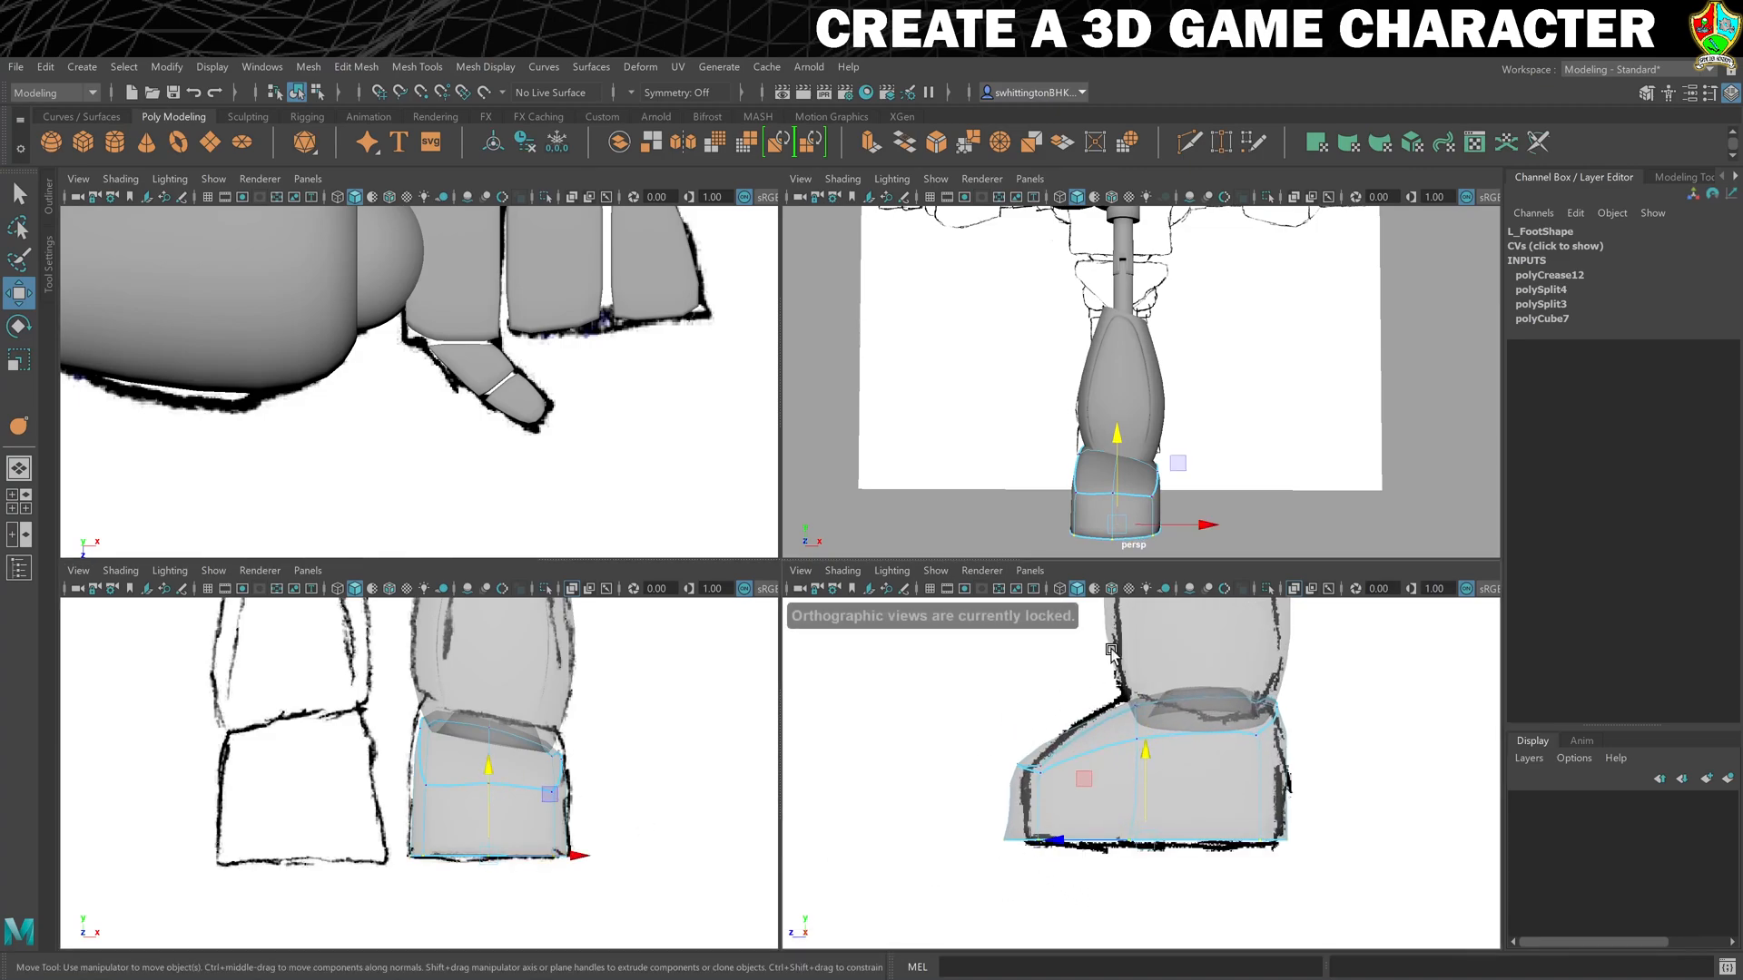
left_click(1115, 541)
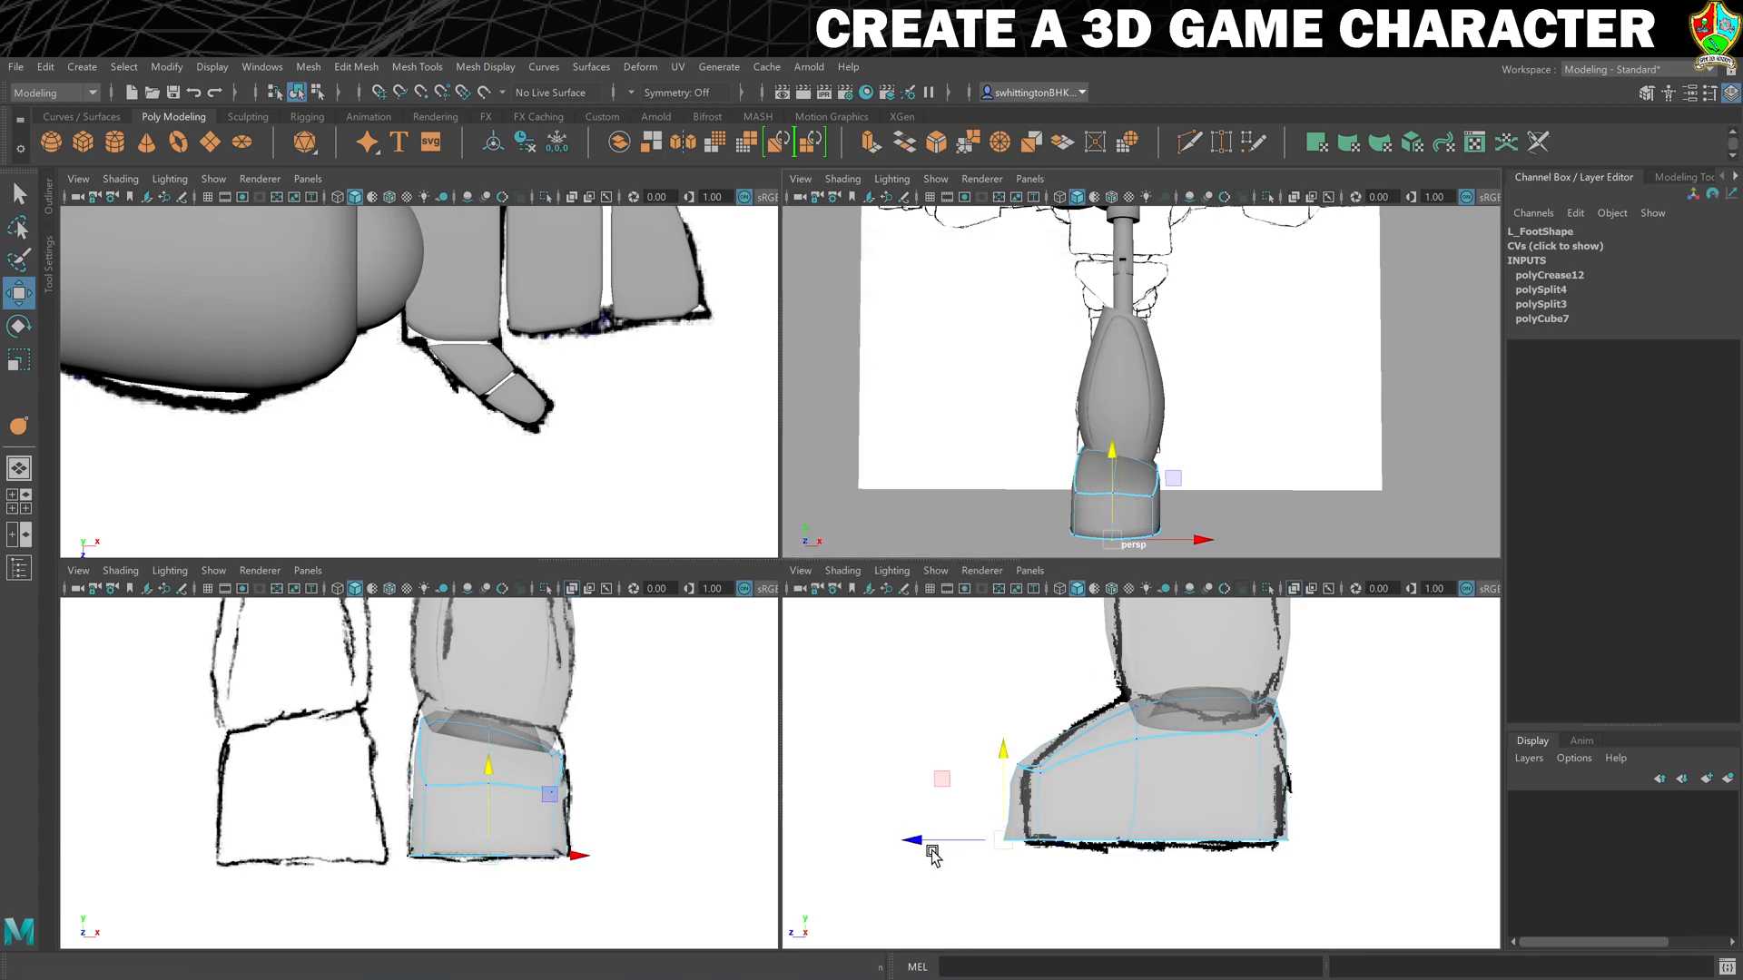
left_click_drag(905, 836, 924, 834)
- Return to object mode, clear the selection and inspect the whole robot in a maximized perspective view
mouse_move(1279, 501)
left_mouse_down("alt")
mouse_move(1194, 474)
mouse_move(1172, 487)
mouse_move(1265, 517)
mouse_move(1268, 499)
mouse_move(1326, 499)
mouse_move(1245, 504)
left_mouse_up("alt")
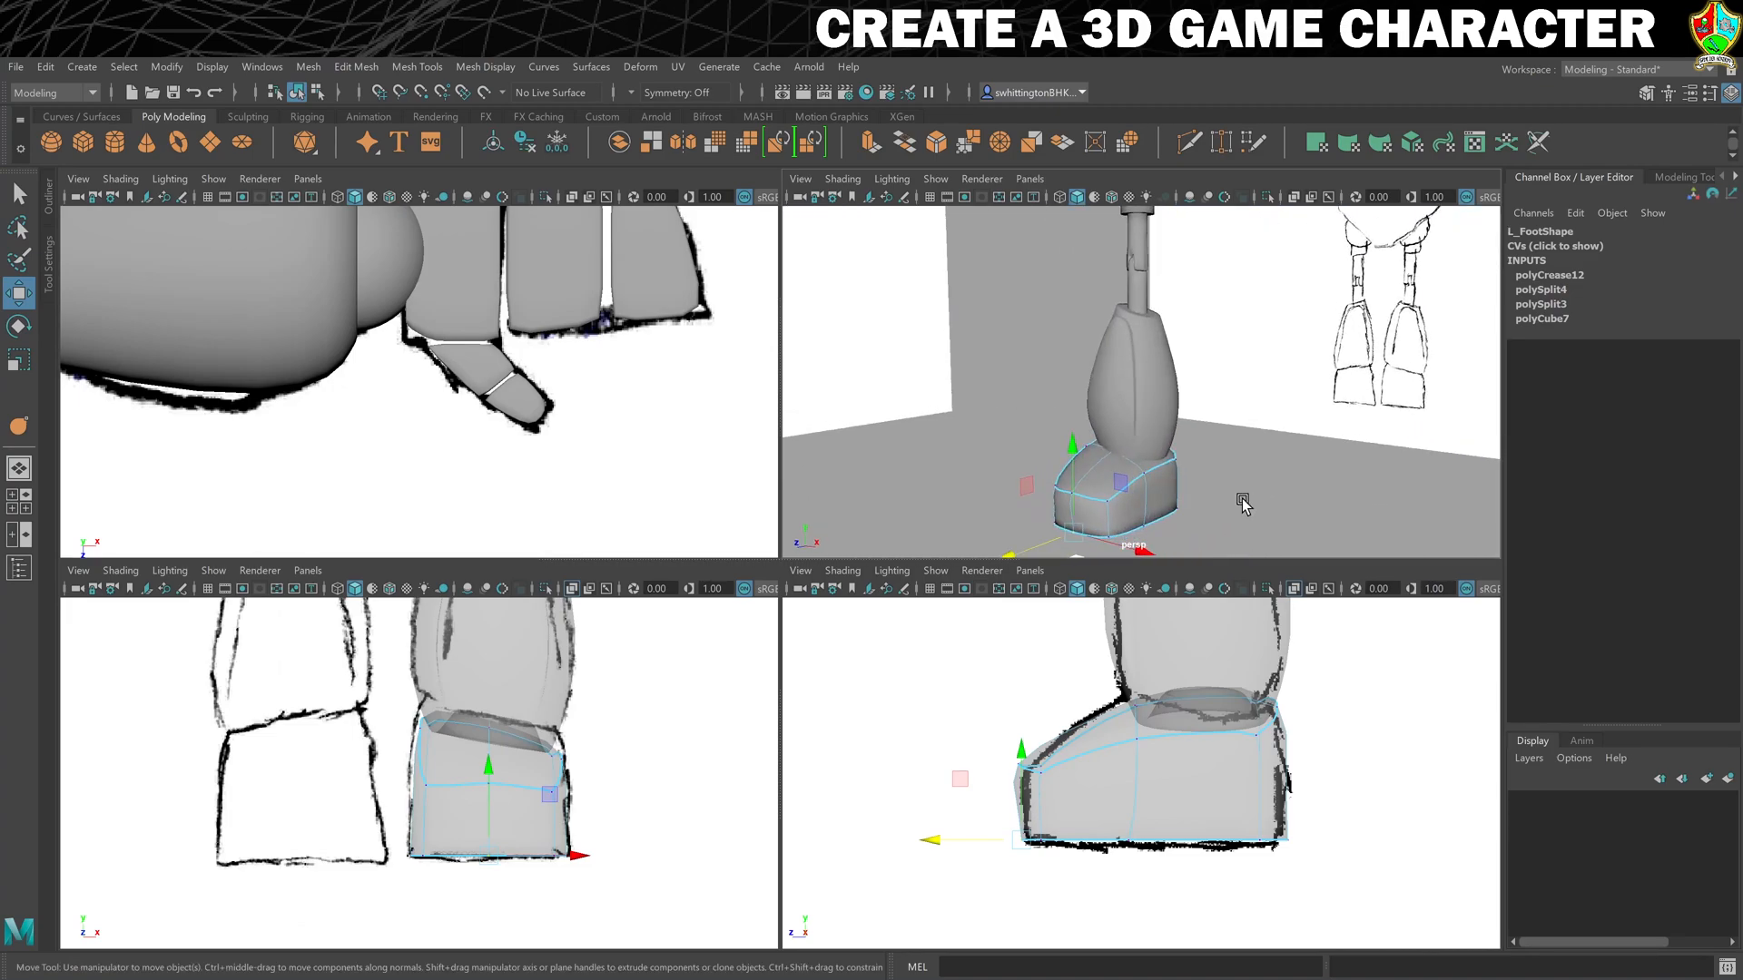
right_click_drag(1140, 481, 1214, 451)
left_click(1253, 441)
scroll(1252, 440, "down", 4)
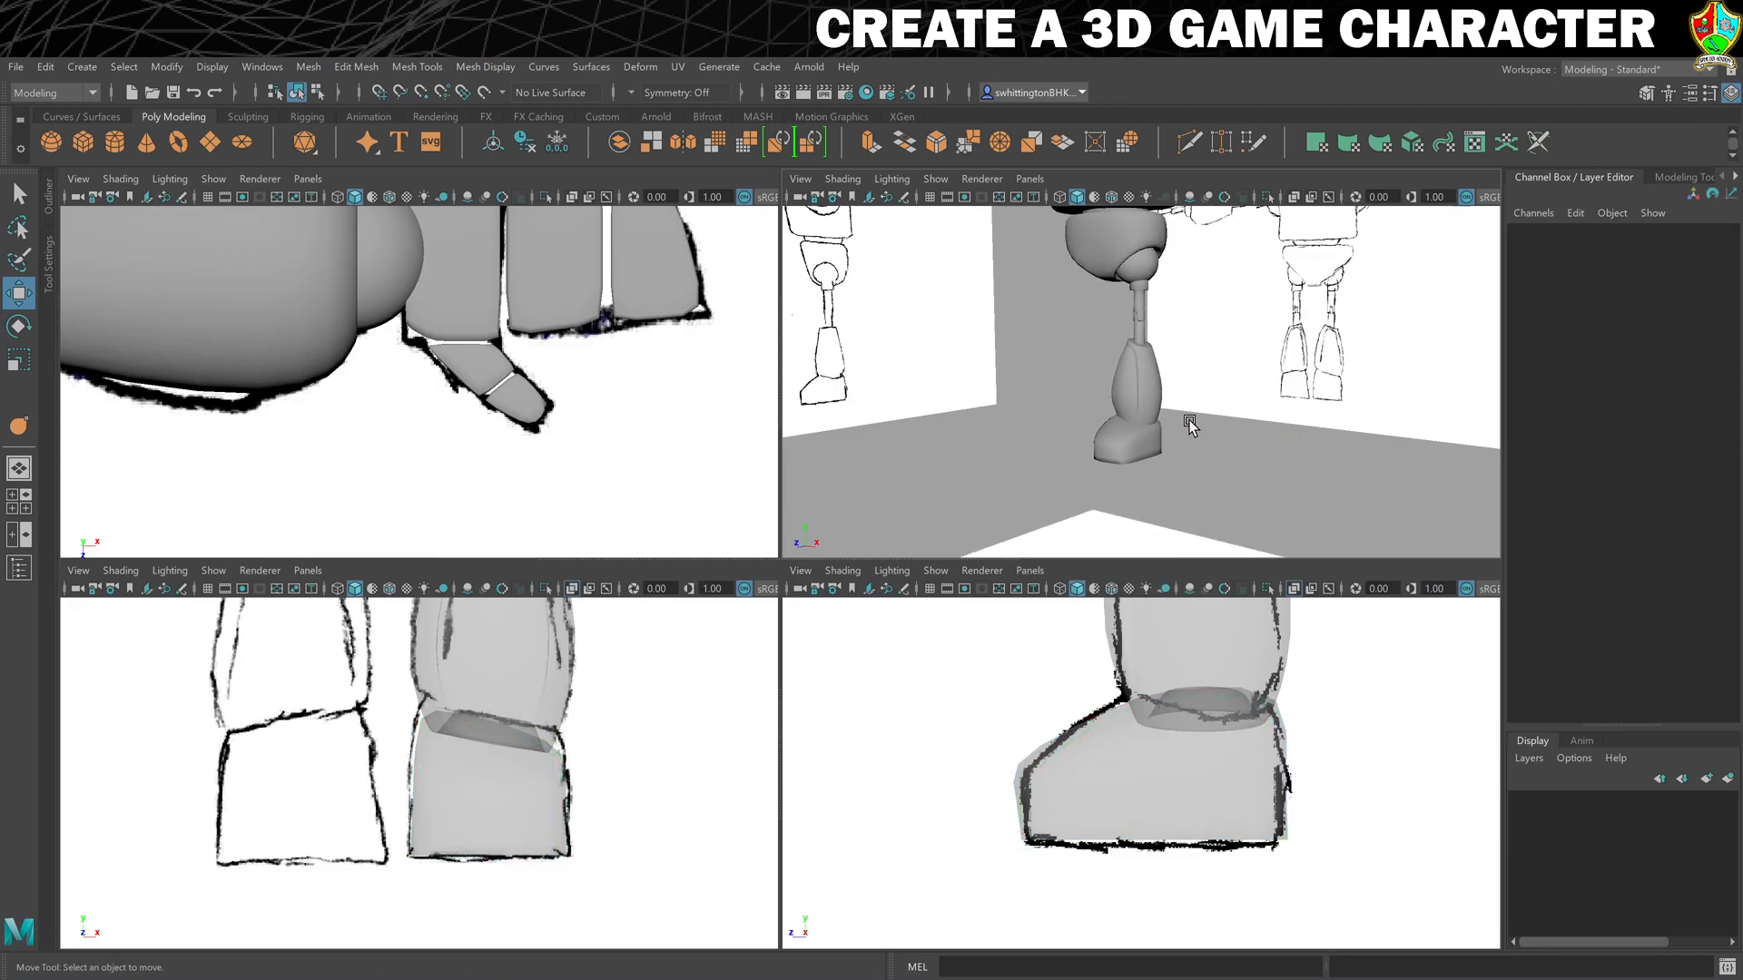
scroll(1191, 425, "down", 2)
left_click_drag(1074, 397, 1261, 382, "alt")
mouse_move(1261, 381)
middle_mouse_down("alt")
mouse_move(1225, 447)
mouse_move(1239, 410)
mouse_move(1259, 414)
middle_mouse_up("alt")
scroll(1221, 431, "up", 3)
key("space")
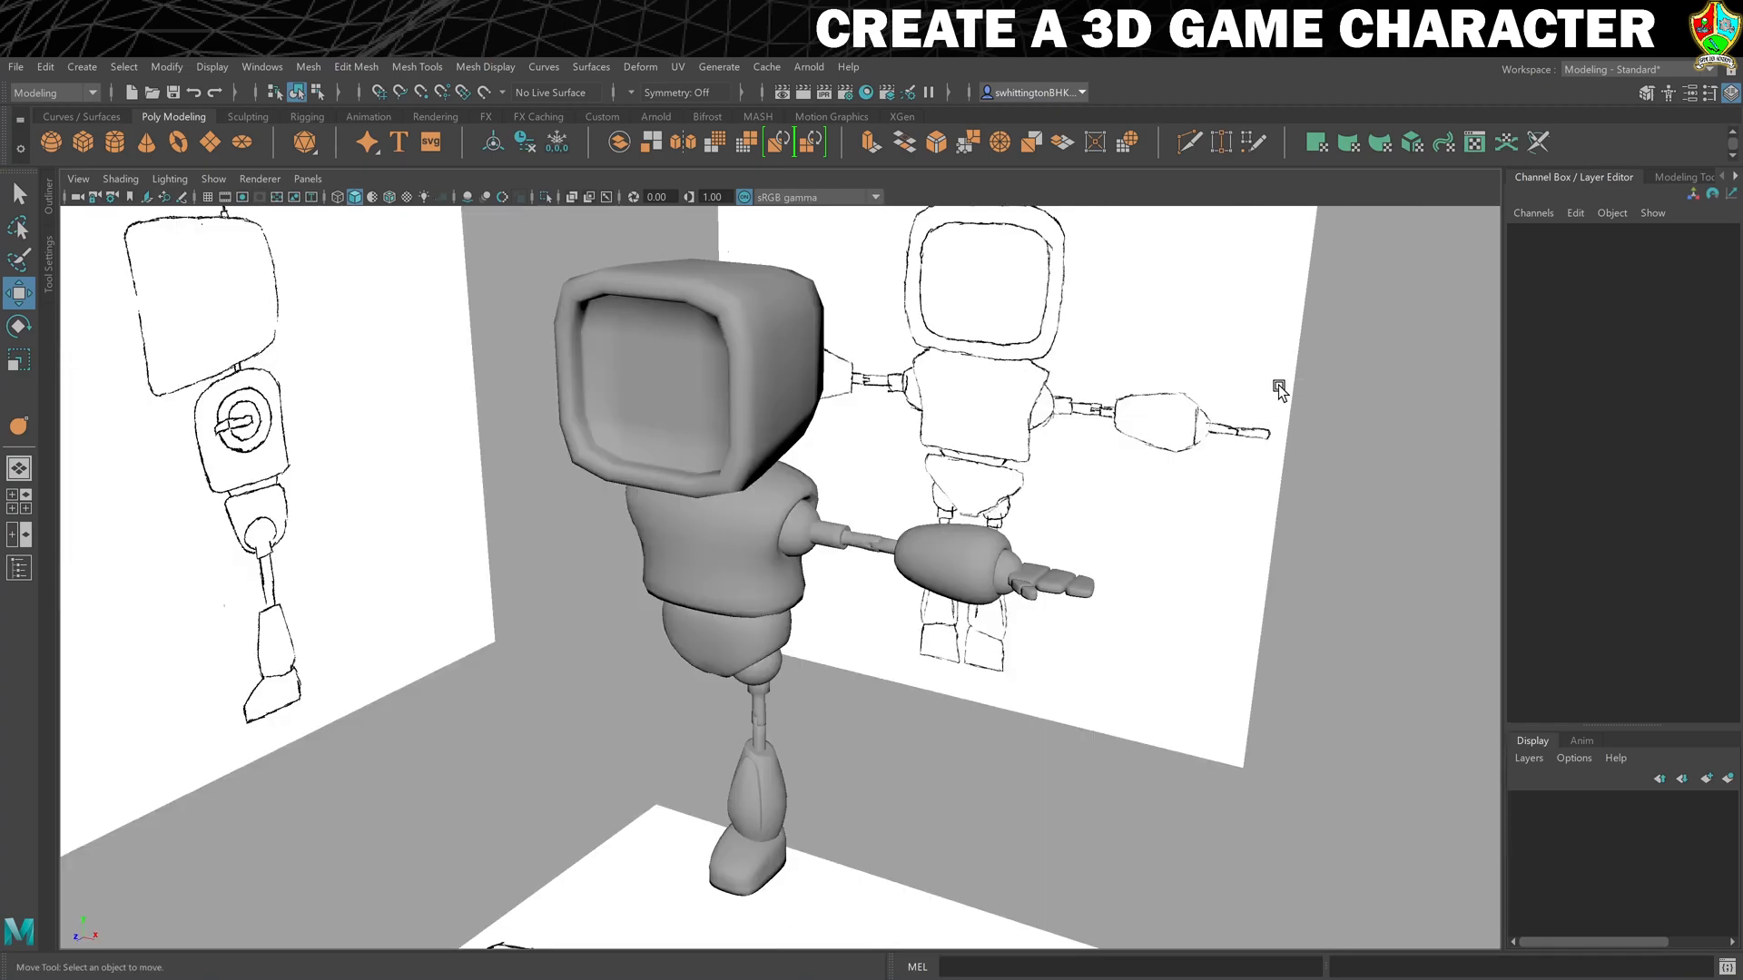